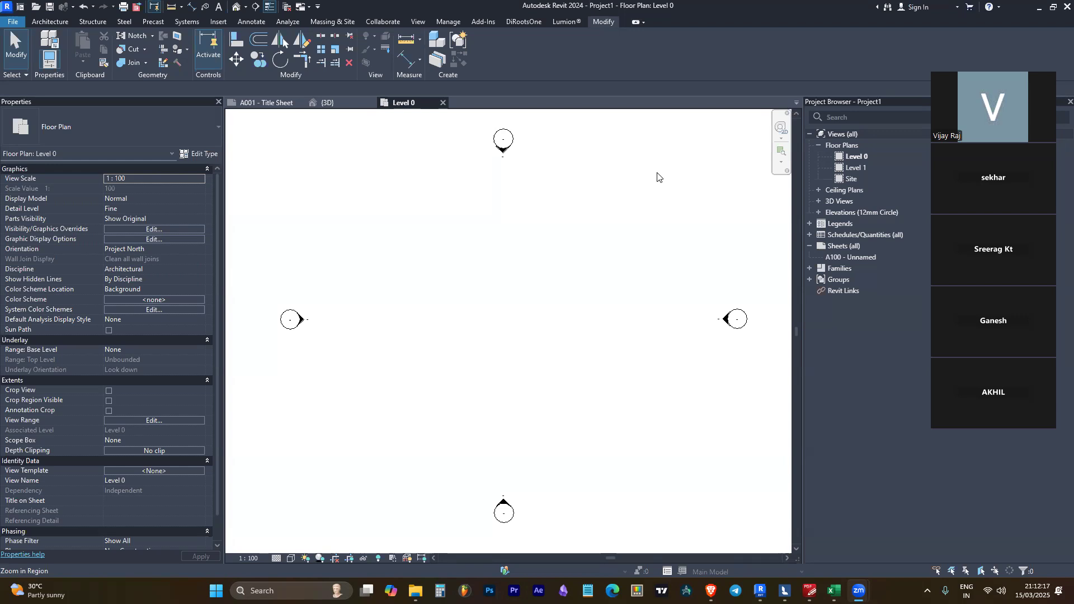
Browse the Keyboard Shortcuts list, widening the Command column to read the full command names, and return to its start
{"action": "key", "text": "k"}
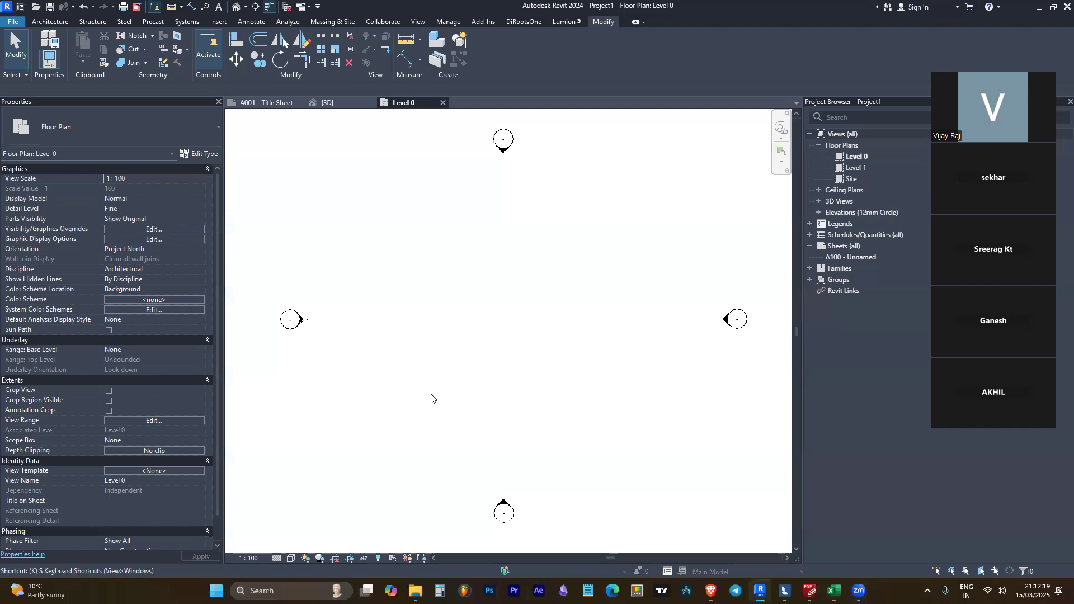
{"action": "key", "text": "s"}
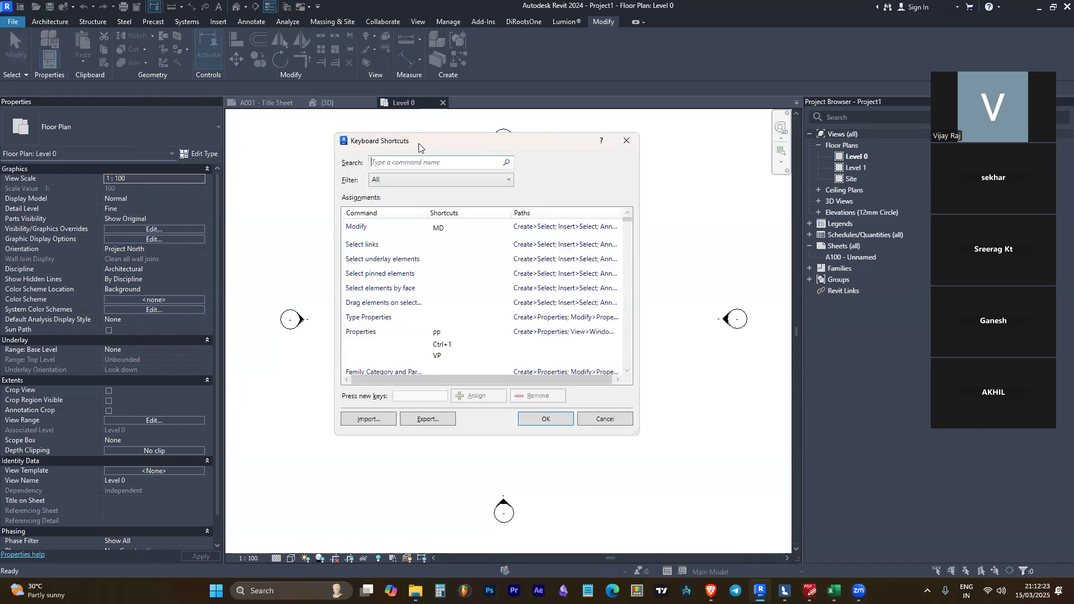
{"action": "scroll", "coordinate": [398, 244], "scroll_direction": "down", "scroll_amount": 5}
{"action": "scroll", "coordinate": [398, 244], "scroll_direction": "down", "scroll_amount": 10}
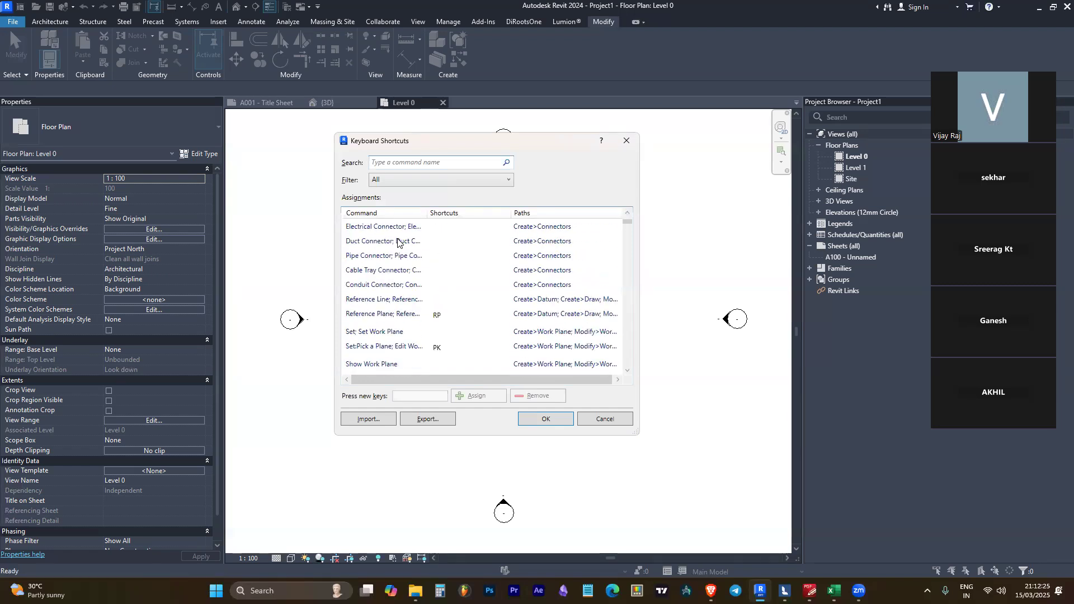
{"action": "scroll", "coordinate": [398, 244], "scroll_direction": "down", "scroll_amount": 12}
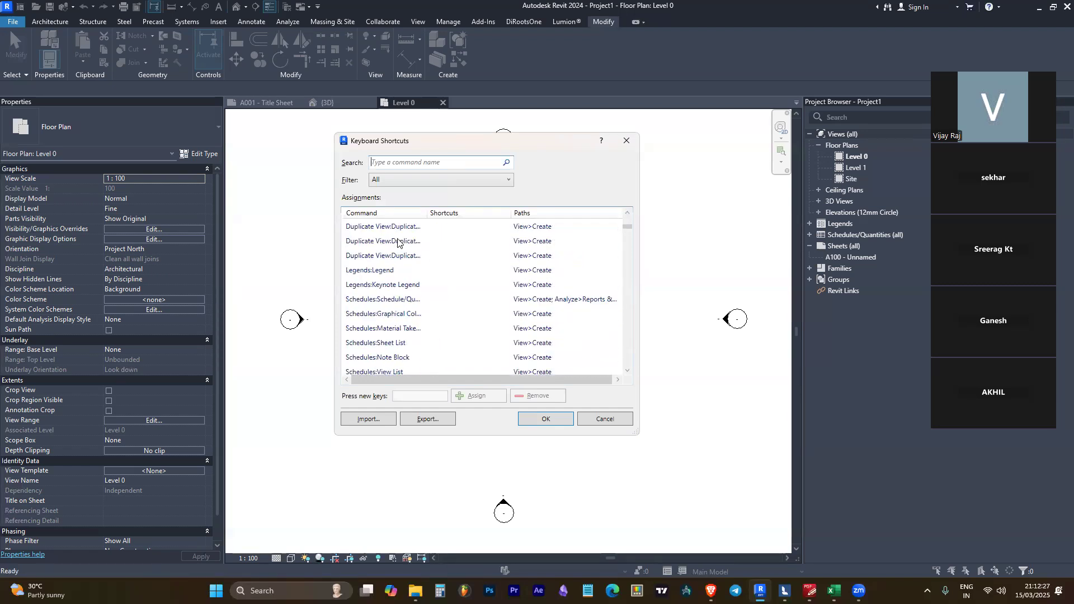
{"action": "scroll", "coordinate": [464, 291], "scroll_direction": "down", "scroll_amount": 8}
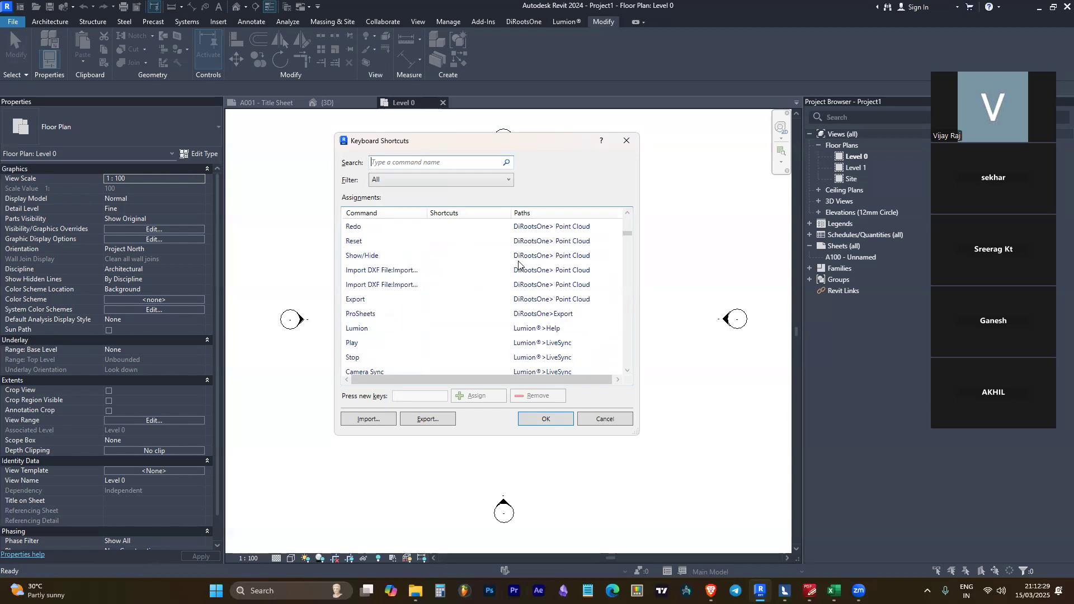
{"action": "left_click_drag", "start_coordinate": [629, 236], "coordinate": [626, 215]}
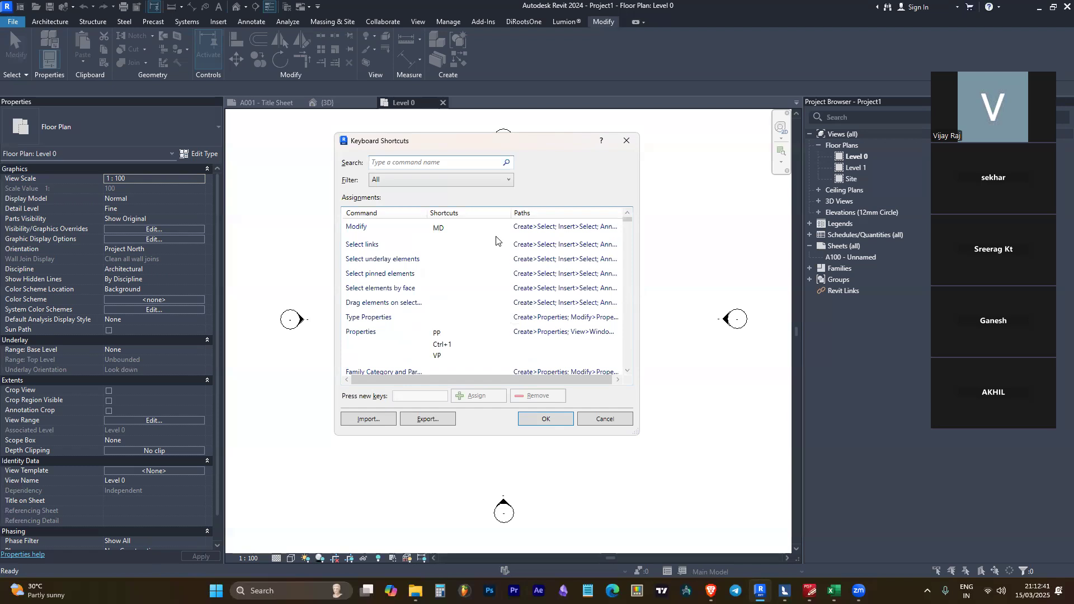
{"action": "scroll", "coordinate": [460, 280], "scroll_direction": "down", "scroll_amount": 5}
{"action": "scroll", "coordinate": [456, 278], "scroll_direction": "down", "scroll_amount": 12}
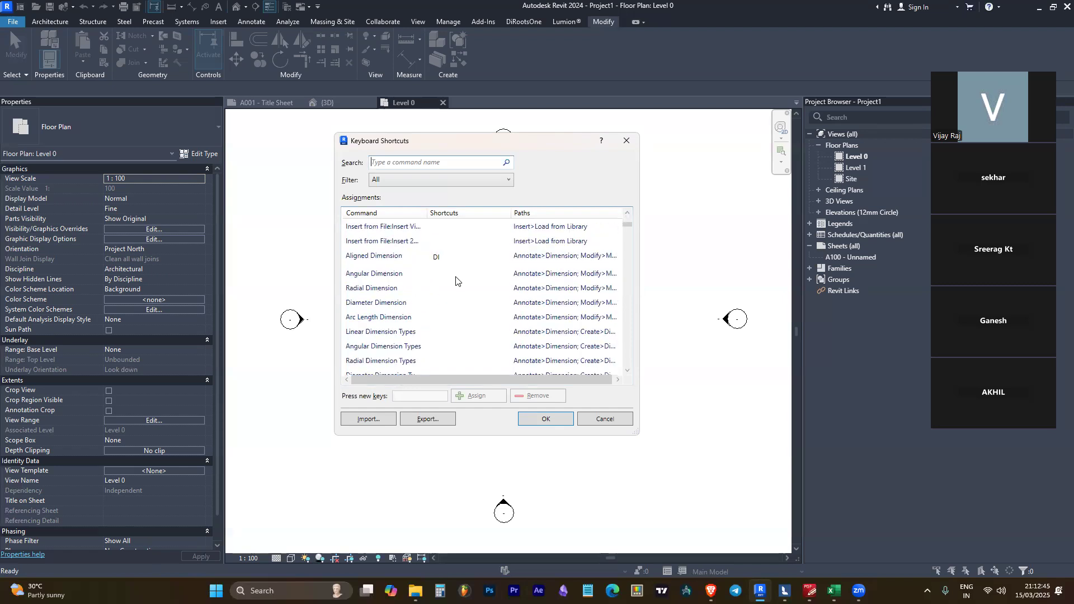
{"action": "scroll", "coordinate": [455, 280], "scroll_direction": "down", "scroll_amount": 5}
{"action": "left_click", "coordinate": [428, 284]}
{"action": "scroll", "coordinate": [428, 274], "scroll_direction": "down", "scroll_amount": 4}
{"action": "scroll", "coordinate": [428, 269], "scroll_direction": "up", "scroll_amount": 3}
{"action": "left_click_drag", "start_coordinate": [428, 212], "coordinate": [477, 216]}
{"action": "scroll", "coordinate": [454, 285], "scroll_direction": "down", "scroll_amount": 10}
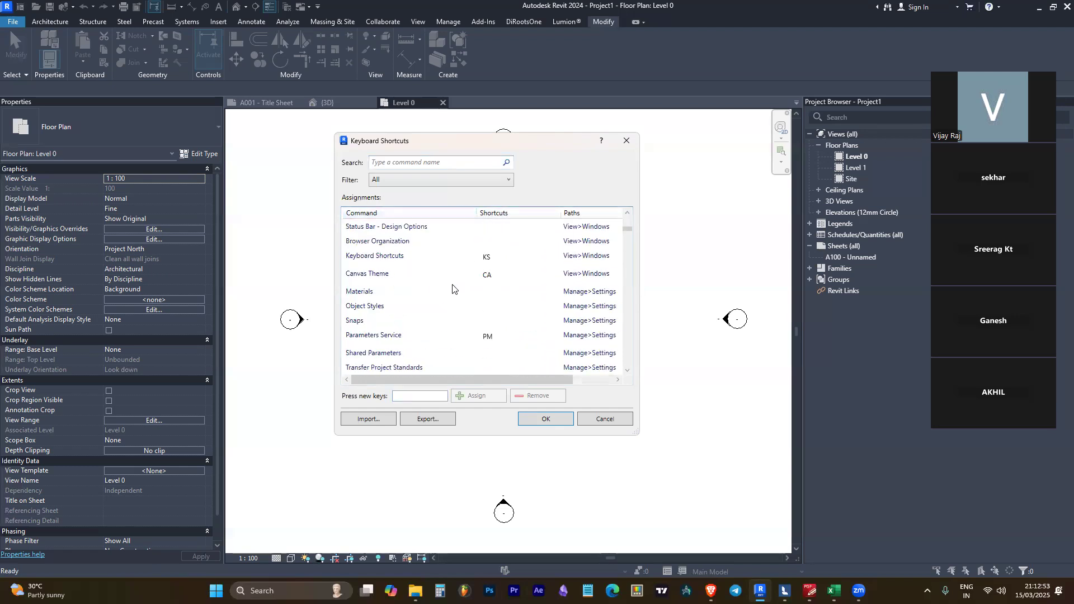
{"action": "scroll", "coordinate": [452, 286], "scroll_direction": "down", "scroll_amount": 3}
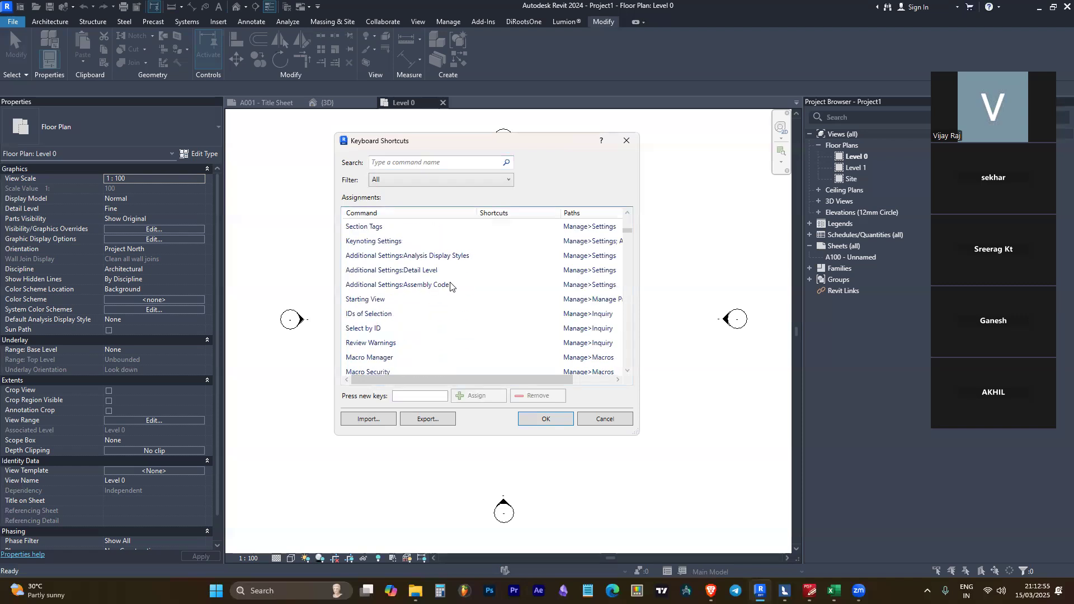
{"action": "scroll", "coordinate": [436, 286], "scroll_direction": "down", "scroll_amount": 8}
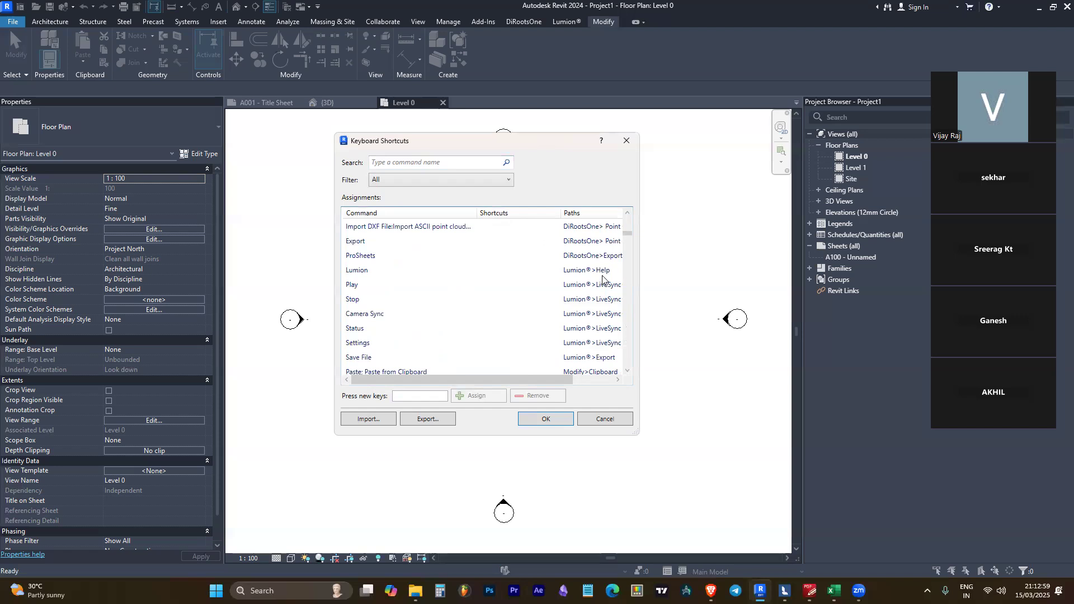
{"action": "left_click_drag", "start_coordinate": [628, 234], "coordinate": [633, 213]}
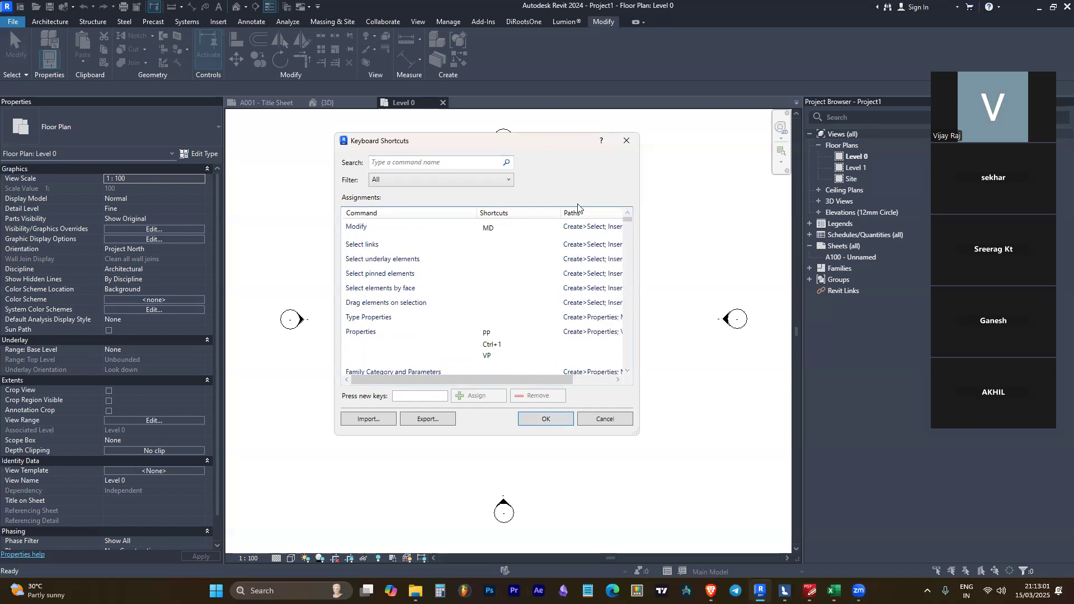
Reopen the Keyboard Shortcuts settings and look up the shortcuts for "wall" and "trim"
{"action": "key", "text": "Escape"}
{"action": "key", "text": "k"}
{"action": "key", "text": "s"}
{"action": "type", "text": "wall"}
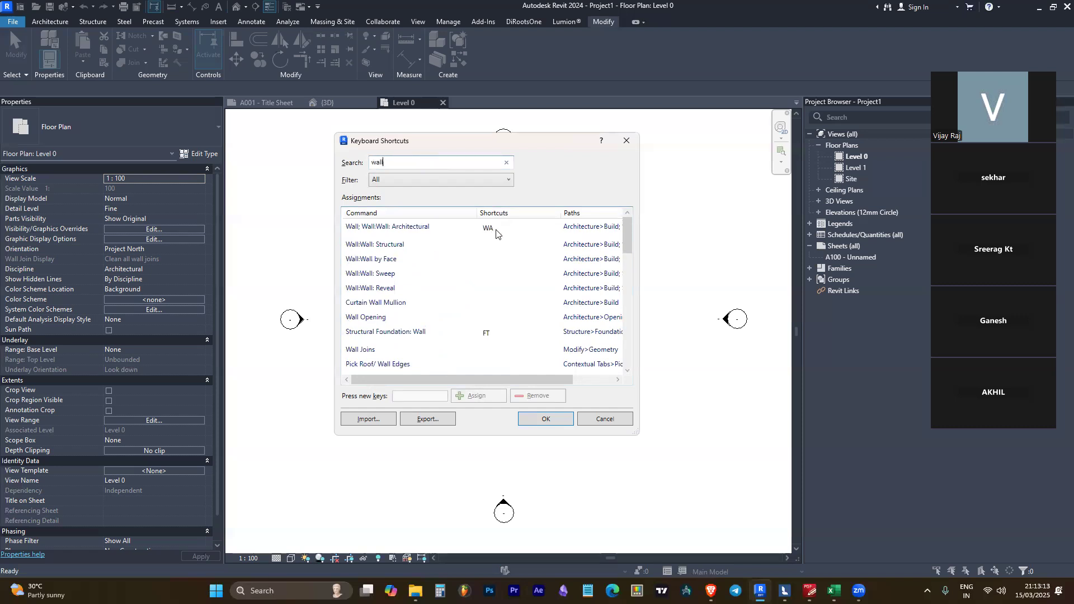
{"action": "double_click", "coordinate": [422, 161]}
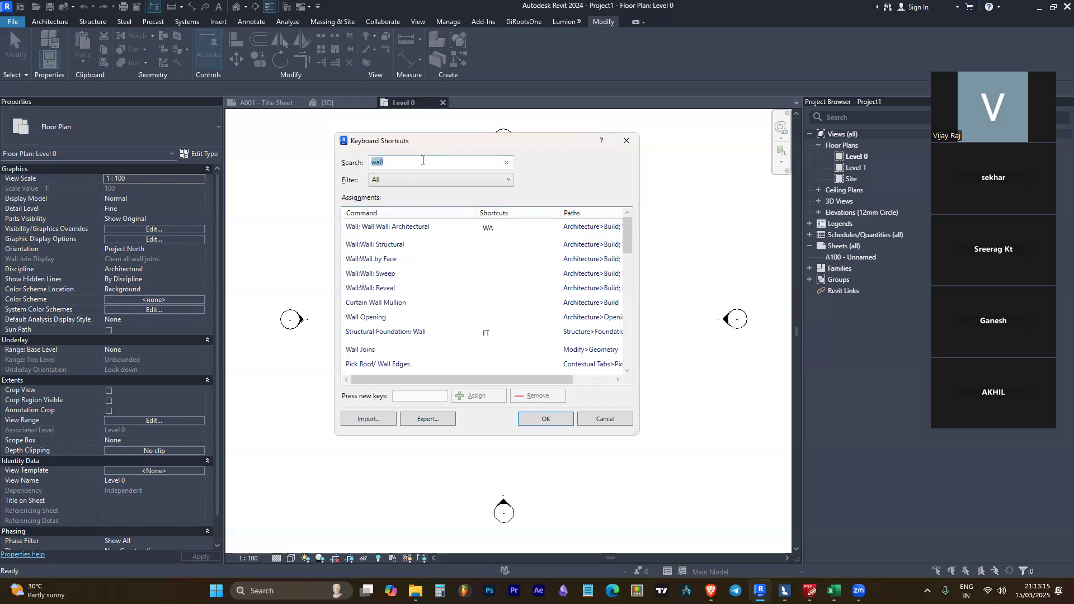
{"action": "type", "text": "trim"}
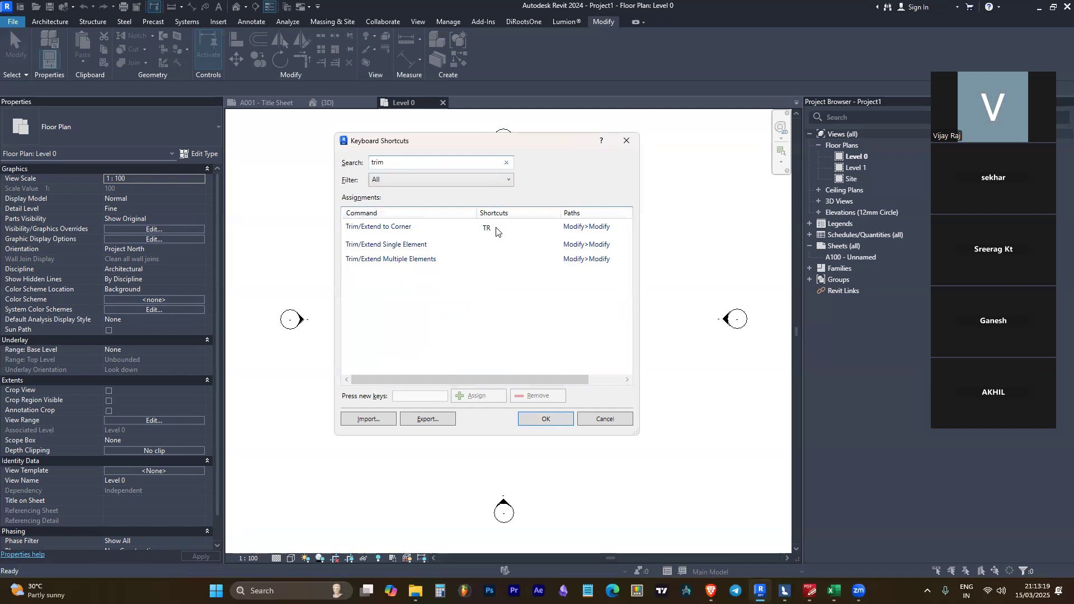
Search the keyboard shortcuts for "align" in place of the trim search
{"action": "double_click", "coordinate": [449, 163]}
{"action": "key", "text": "BackSpace"}
{"action": "type", "text": "ali"}
{"action": "key", "text": "BackSpace"}
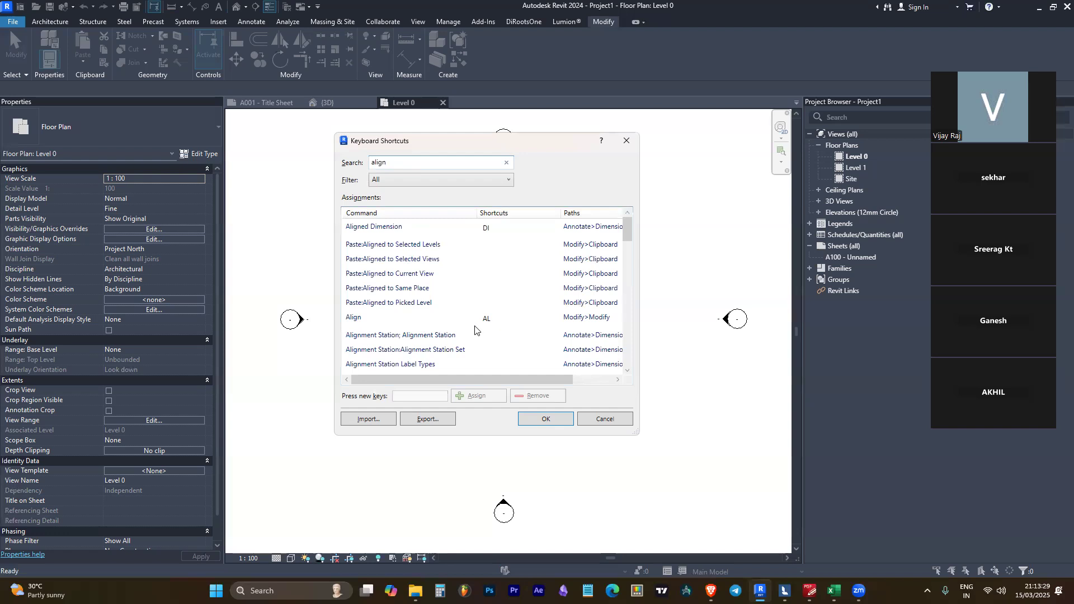
Find the Join Geometry command by searching "join" and assign it the shortcut JJ, saving the shortcut settings
{"action": "double_click", "coordinate": [424, 164]}
{"action": "key", "text": "BackSpace"}
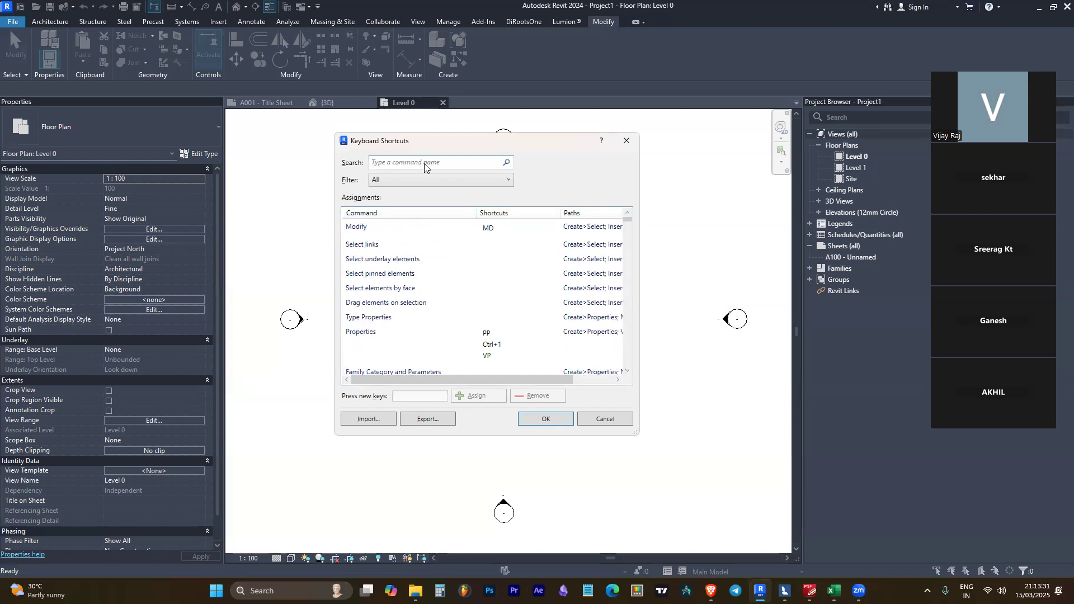
{"action": "type", "text": "join"}
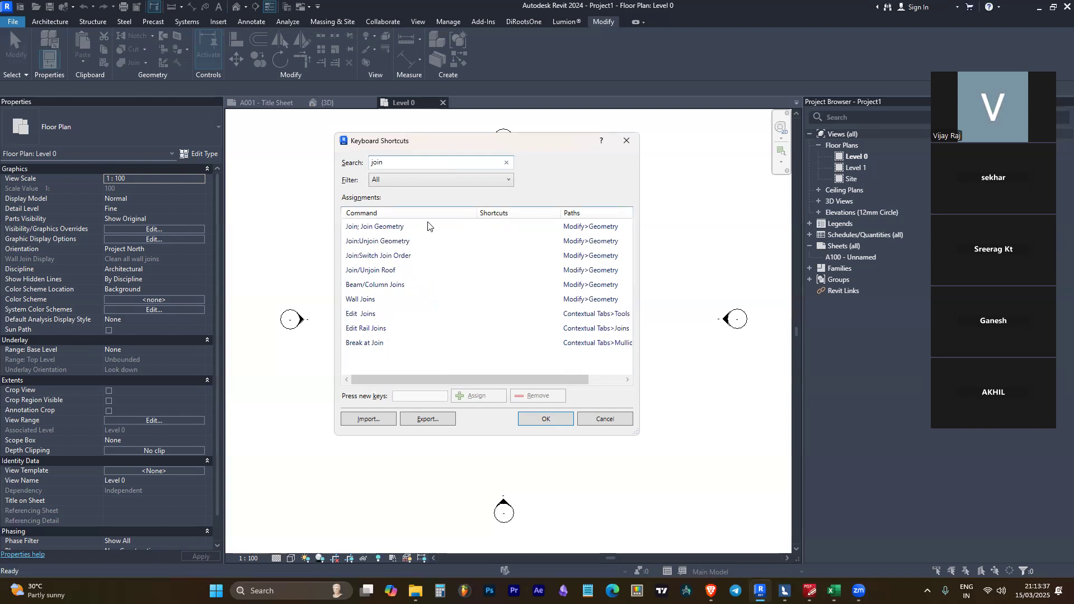
{"action": "left_click", "coordinate": [380, 229]}
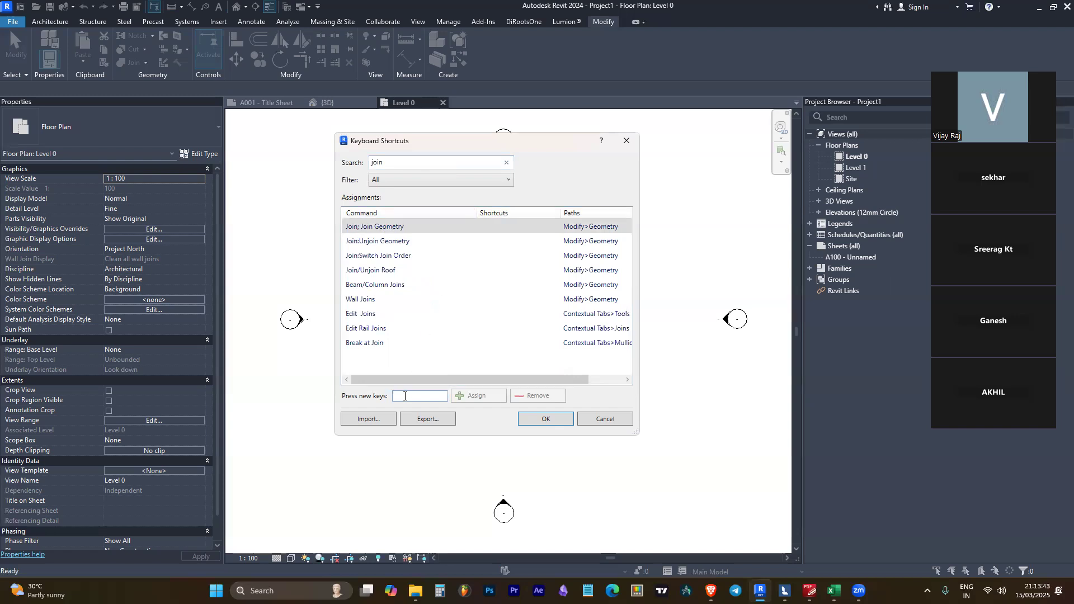
{"action": "type", "text": "JJ"}
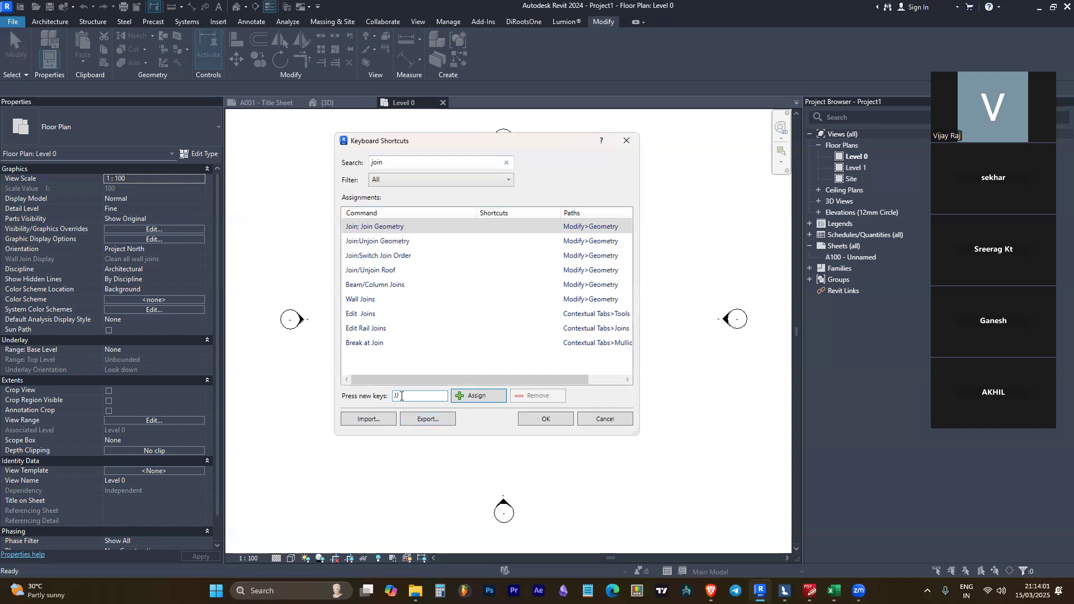
{"action": "left_click", "coordinate": [459, 395]}
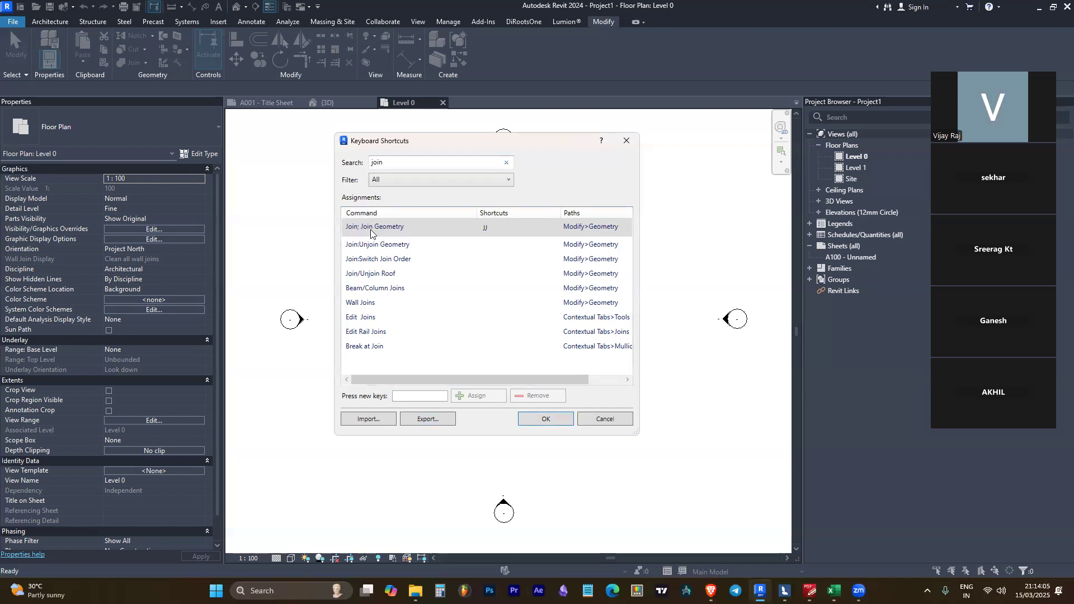
{"action": "left_click", "coordinate": [547, 417]}
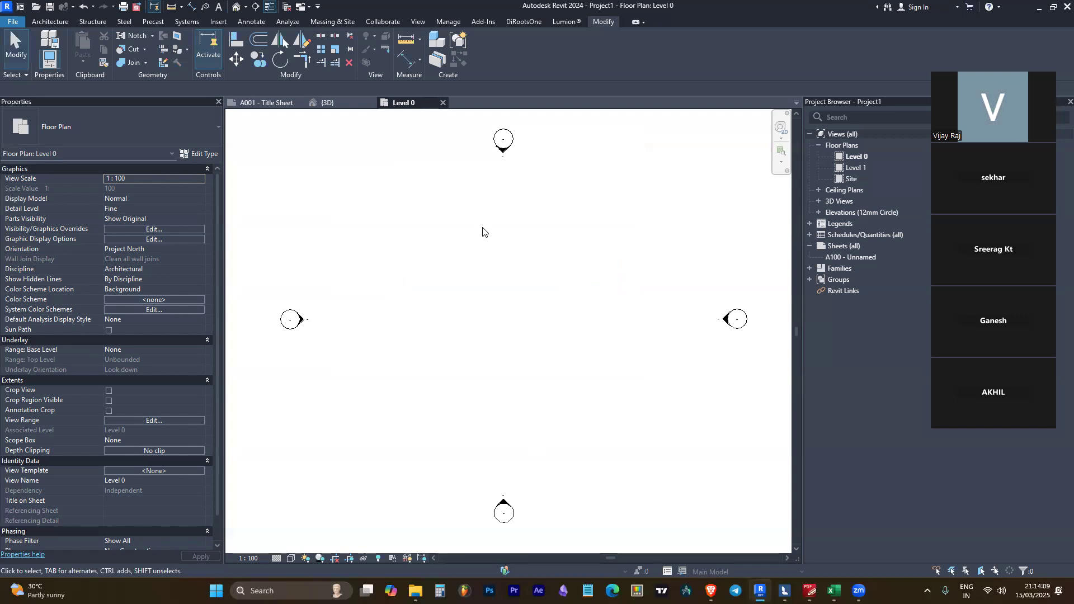
Draw a horizontal wall about 11000 mm long and a vertical wall about 3800 mm long crossing it on Level 0
{"action": "key", "text": "w"}
{"action": "key", "text": "a"}
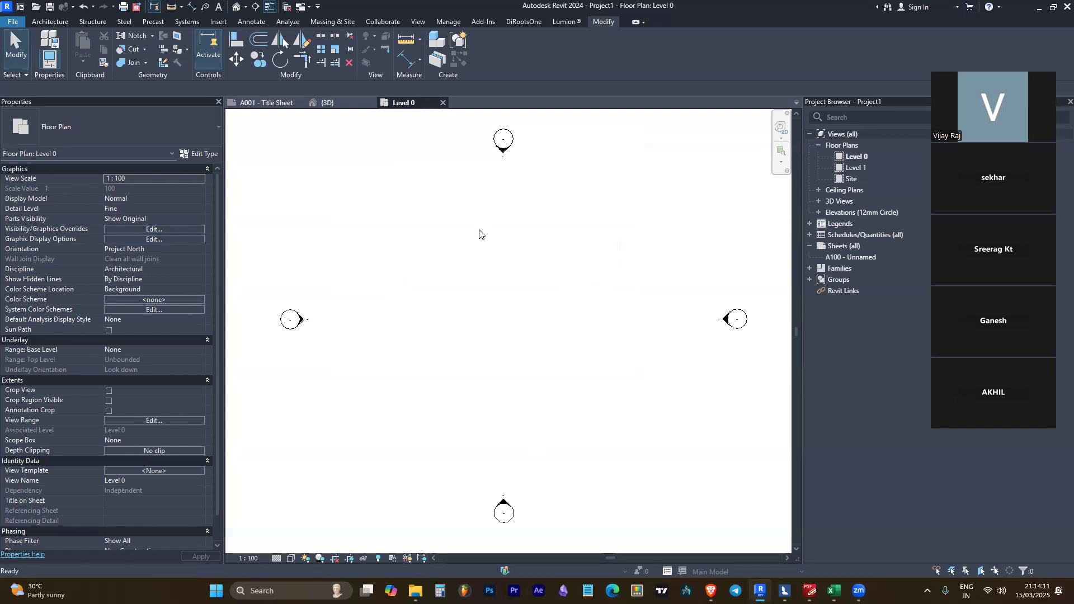
{"action": "left_click", "coordinate": [434, 287]}
{"action": "left_click", "coordinate": [617, 287]}
{"action": "key", "text": "Escape"}
{"action": "left_click", "coordinate": [521, 242]}
{"action": "left_click", "coordinate": [520, 306]}
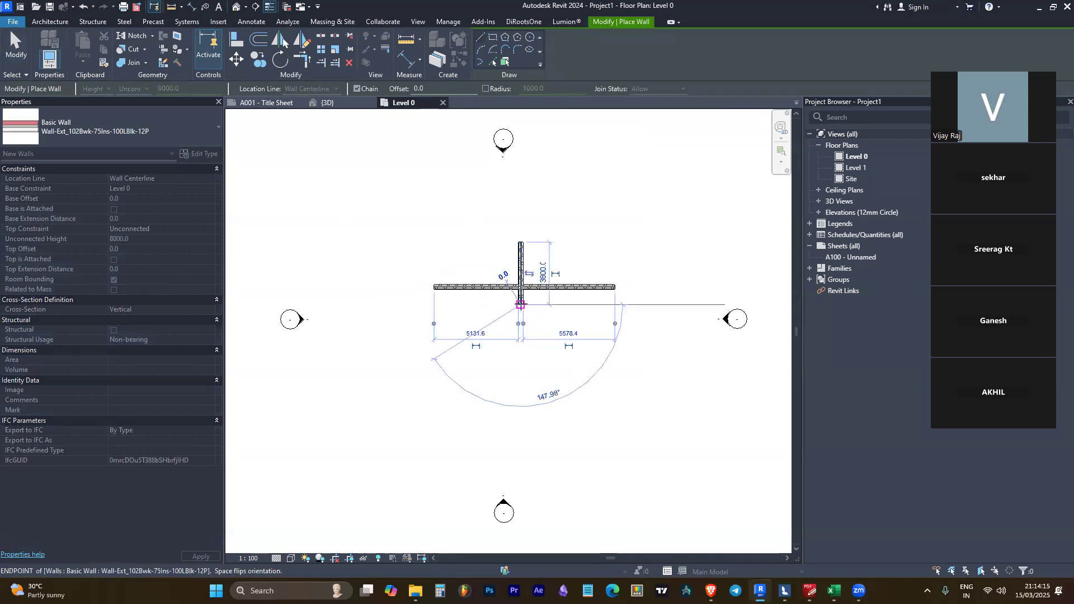
{"action": "key", "text": "Escape"}
{"action": "key", "text": "Escape"}
Select the two crossing walls in turn and examine how their layers meet at the intersection
{"action": "scroll", "coordinate": [514, 276], "scroll_direction": "up", "scroll_amount": 2}
{"action": "left_click", "coordinate": [531, 286]}
{"action": "left_click", "coordinate": [548, 304]}
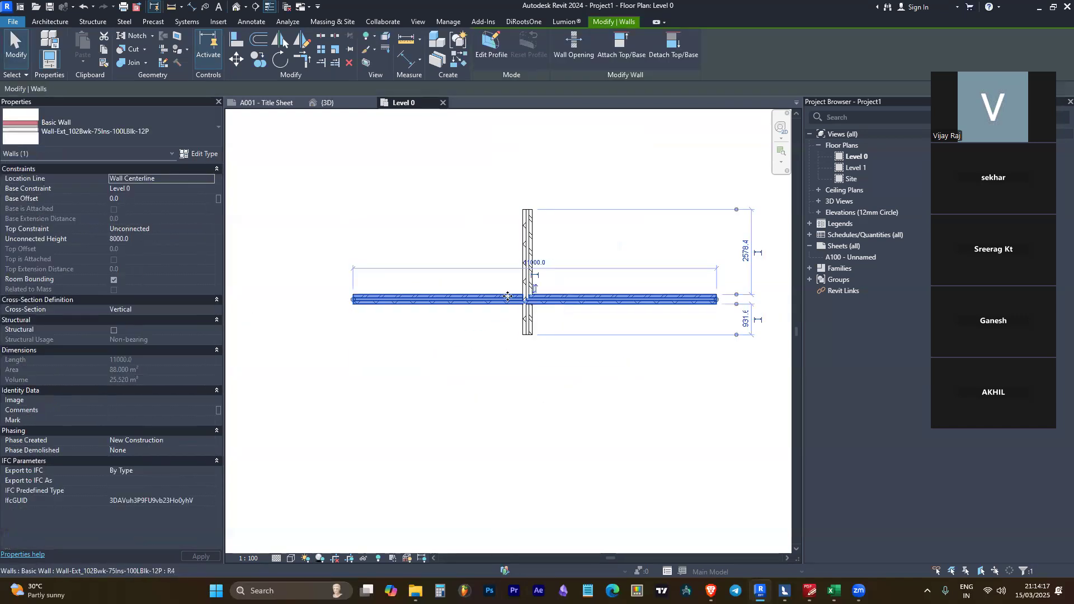
{"action": "key", "text": "Escape"}
{"action": "left_click", "coordinate": [530, 283]}
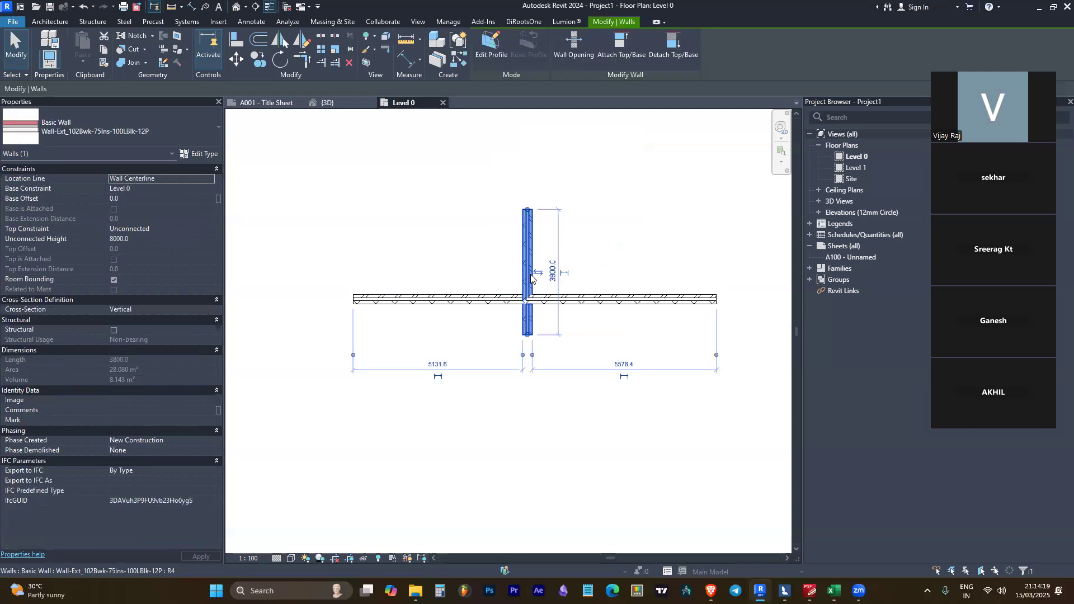
{"action": "scroll", "coordinate": [531, 263], "scroll_direction": "up", "scroll_amount": 5}
{"action": "key", "text": "Escape"}
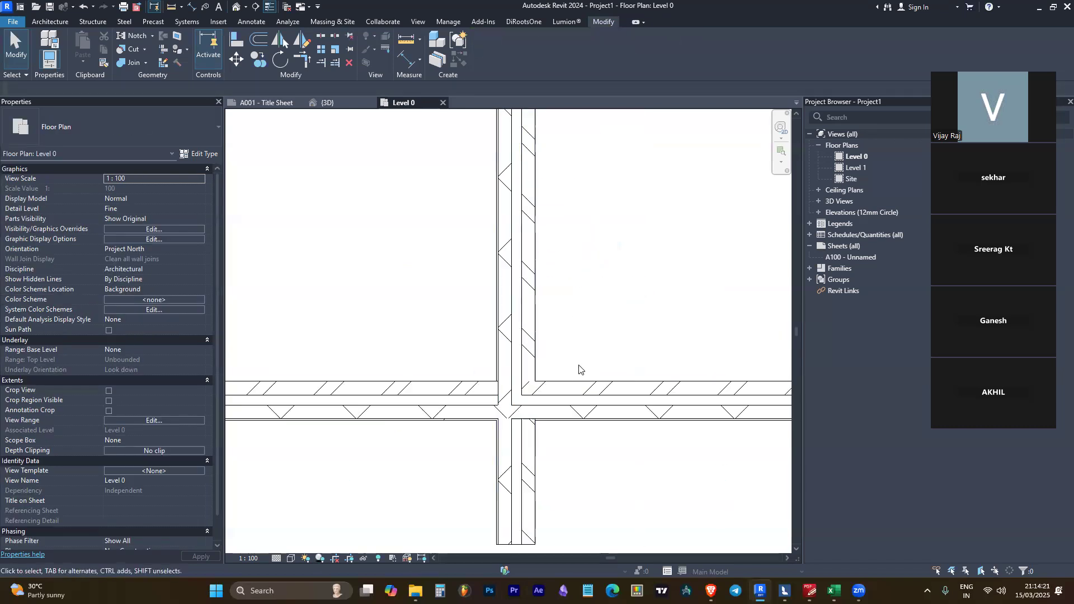
Create a similar short horizontal wall about 557 mm long, starting from the vertical wall just above the intersection
{"action": "left_click", "coordinate": [522, 316]}
{"action": "key", "text": "c"}
{"action": "key", "text": "s"}
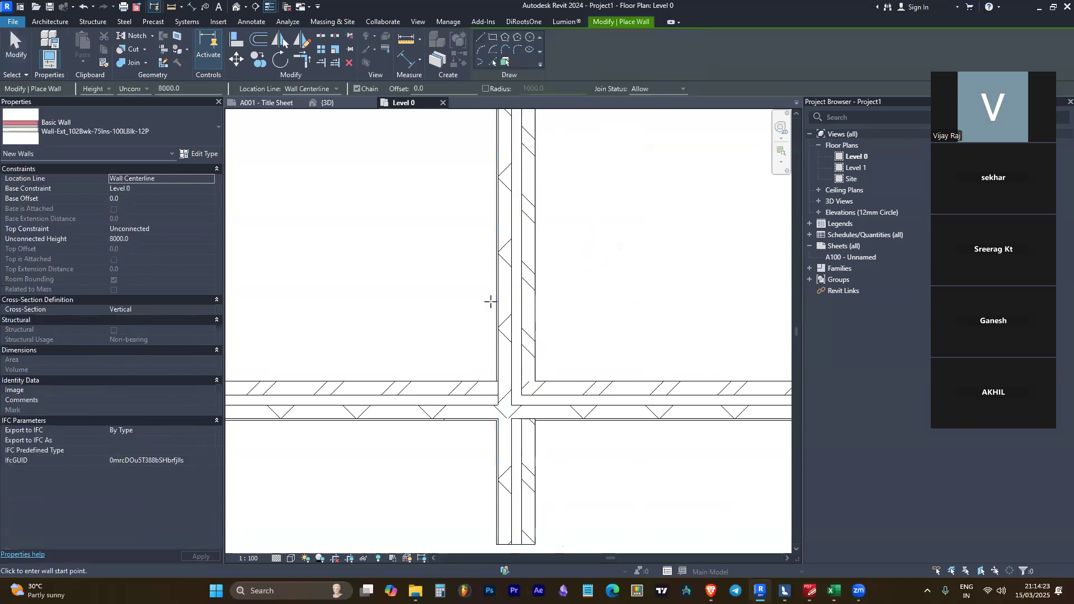
{"action": "left_click", "coordinate": [529, 295]}
{"action": "left_click", "coordinate": [591, 295]}
{"action": "key", "text": "Escape"}
{"action": "key", "text": "Escape"}
Disallow the join at the short wall's end that meets the vertical wall
{"action": "left_click", "coordinate": [523, 292]}
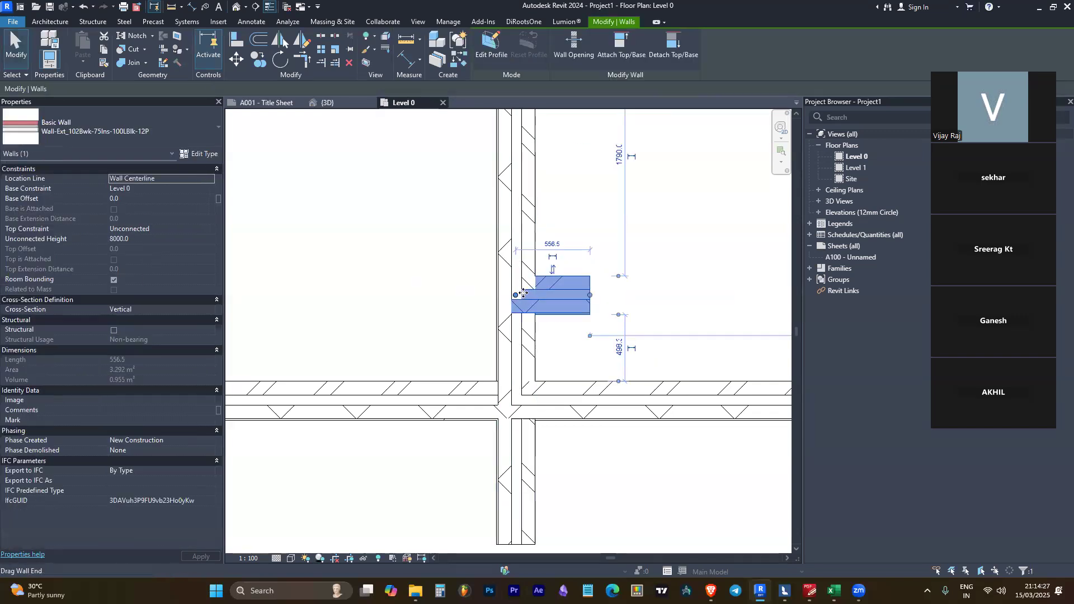
{"action": "scroll", "coordinate": [523, 292], "scroll_direction": "up", "scroll_amount": 2}
{"action": "right_click", "coordinate": [512, 297]}
{"action": "left_click", "coordinate": [545, 325]}
{"action": "key", "text": "Escape"}
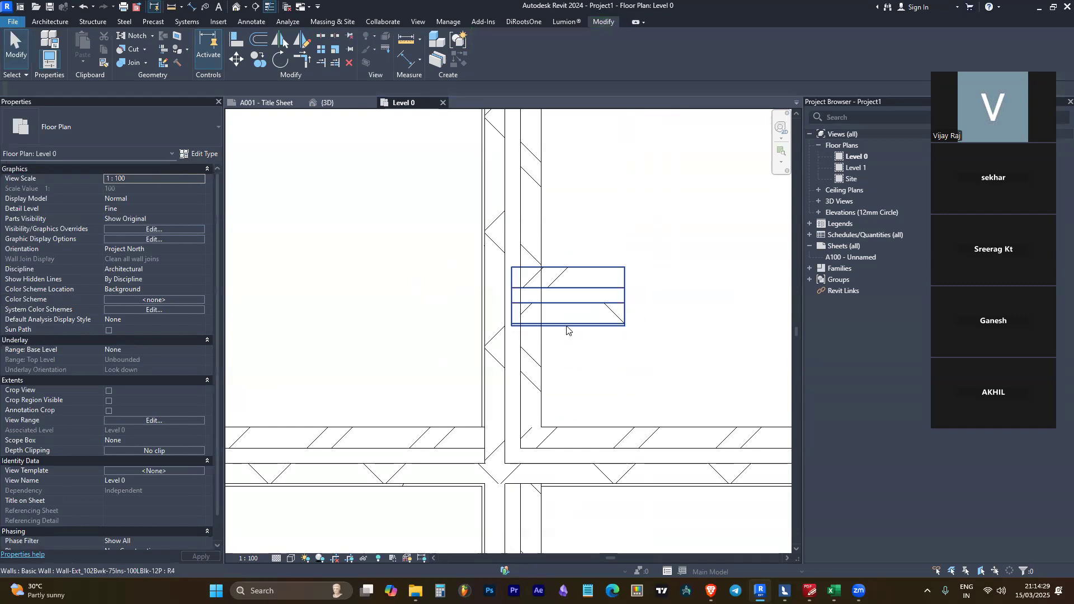
Use Join Geometry to join the vertical wall with the short horizontal wall overlapping it
{"action": "scroll", "coordinate": [542, 360], "scroll_direction": "down", "scroll_amount": 2}
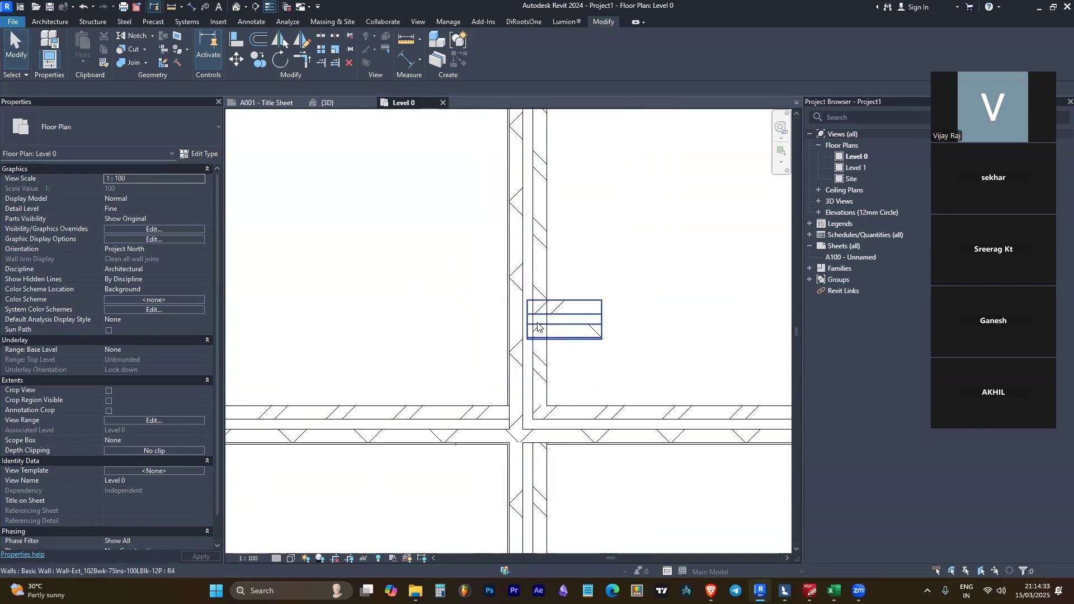
{"action": "key", "text": "j"}
{"action": "key", "text": "g"}
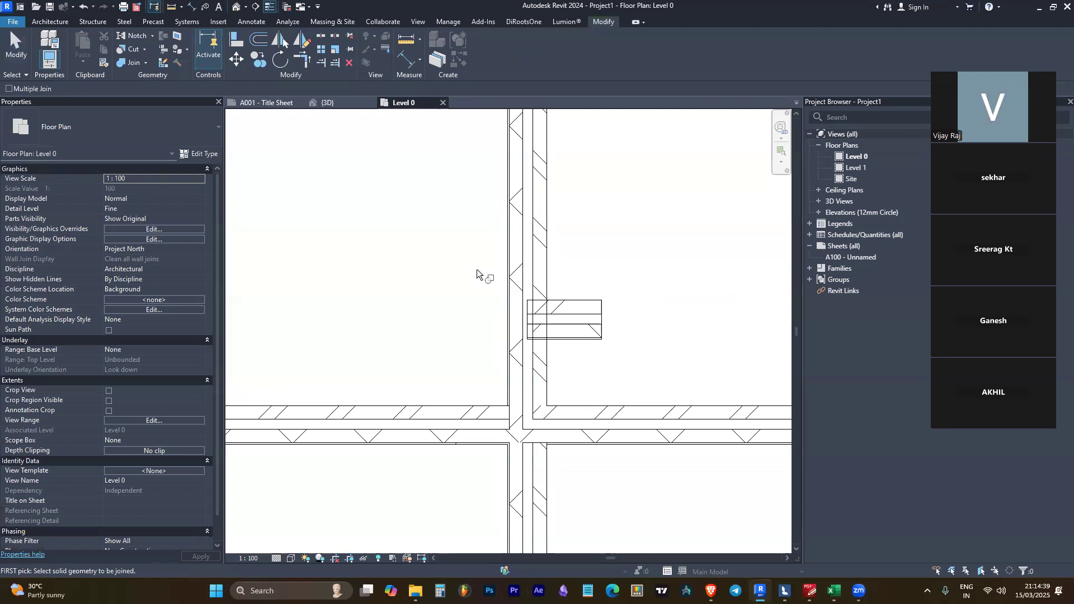
{"action": "left_click", "coordinate": [529, 277]}
{"action": "left_click", "coordinate": [566, 302]}
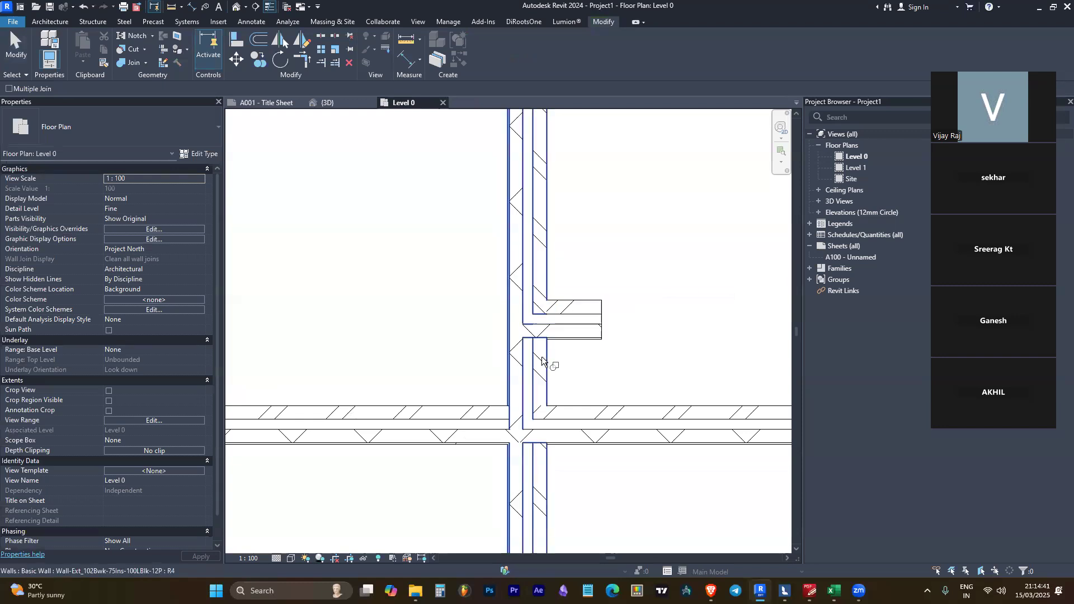
{"action": "key", "text": "Escape"}
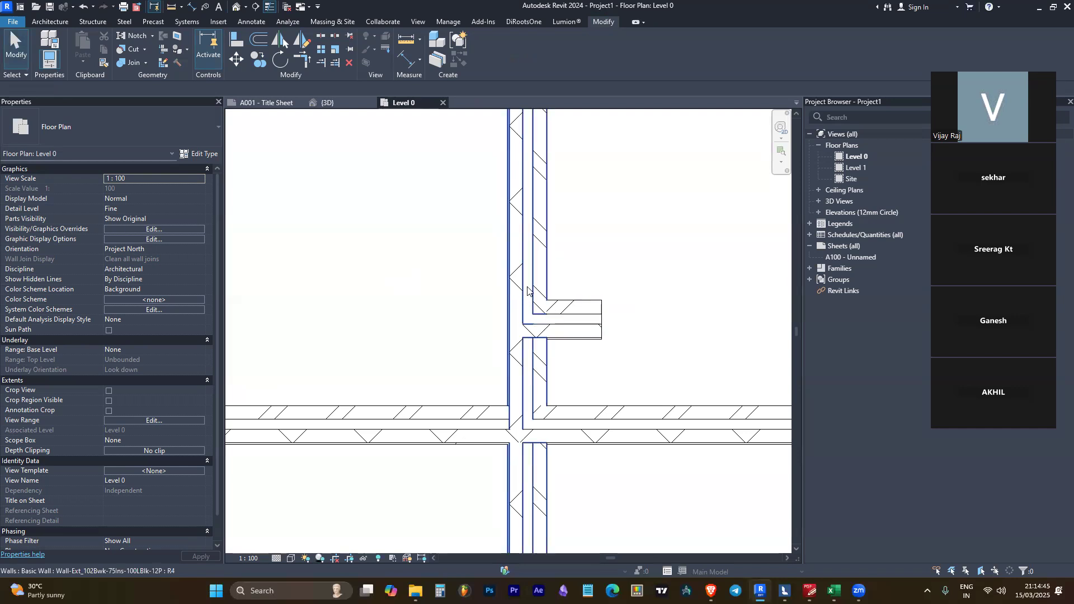
Select the short wall and the vertical wall individually to inspect their joined geometry
{"action": "left_click", "coordinate": [558, 309]}
{"action": "left_click", "coordinate": [528, 247]}
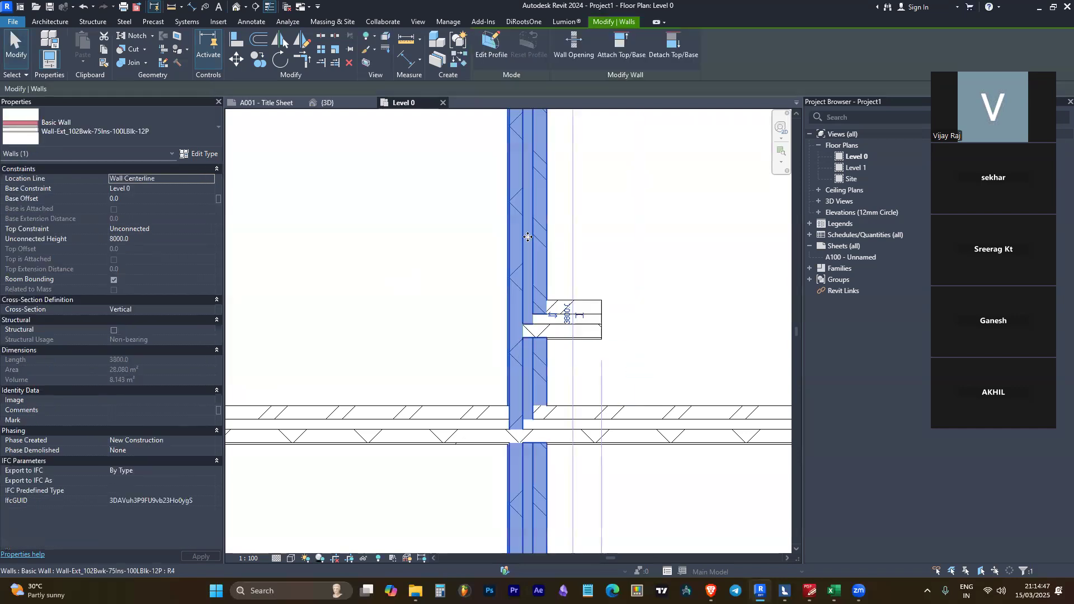
{"action": "left_click", "coordinate": [578, 334]}
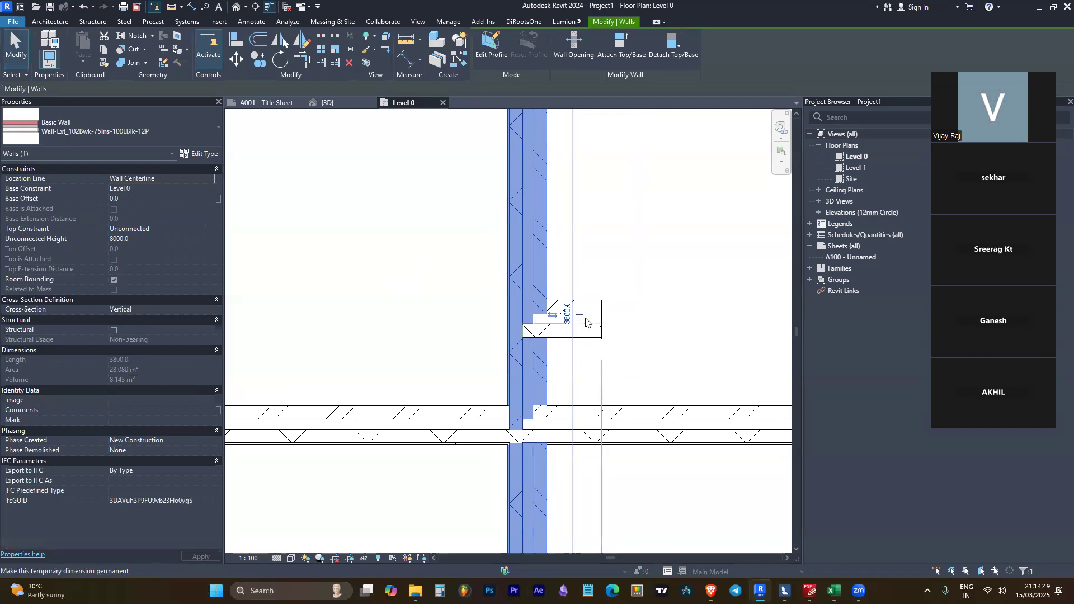
Select the vertical wall and the short wall in turn to check which layers belong to each at their junction
{"action": "left_click", "coordinate": [530, 279]}
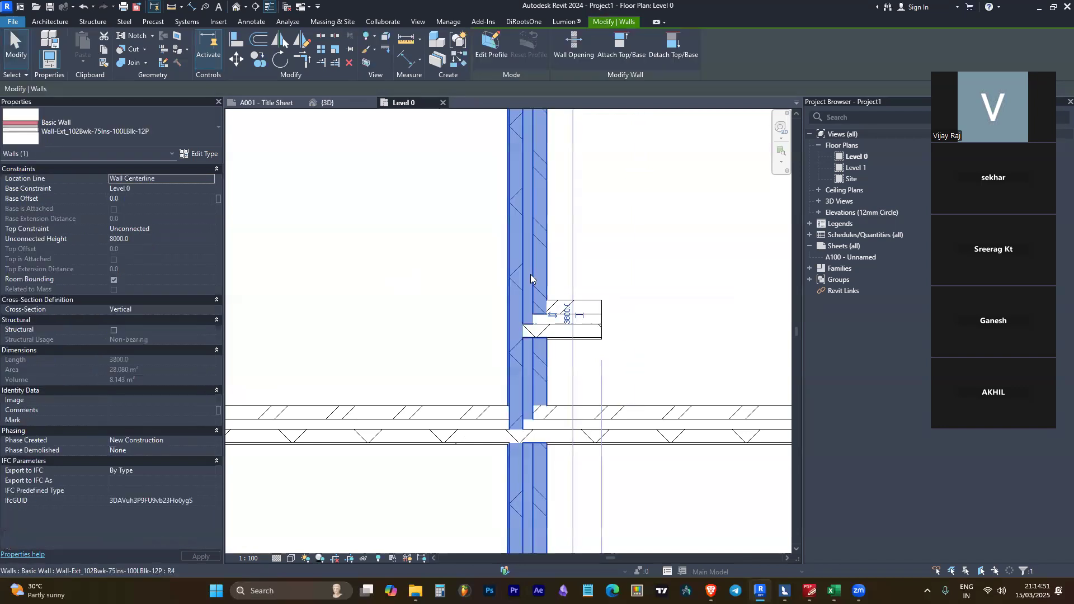
{"action": "left_click", "coordinate": [575, 327]}
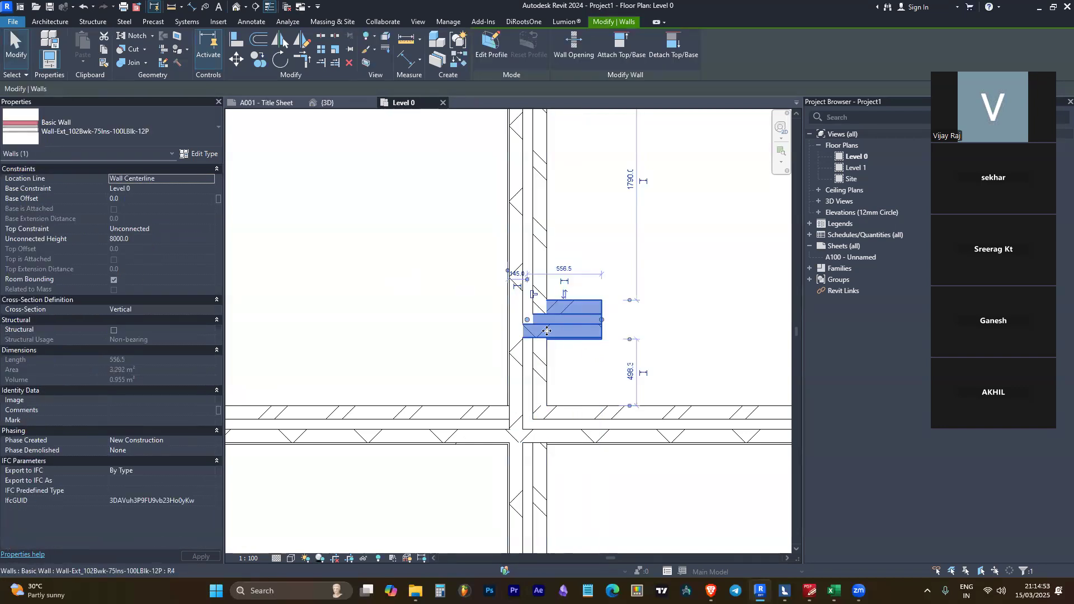
{"action": "scroll", "coordinate": [546, 332], "scroll_direction": "down", "scroll_amount": 3}
{"action": "key", "text": "Escape"}
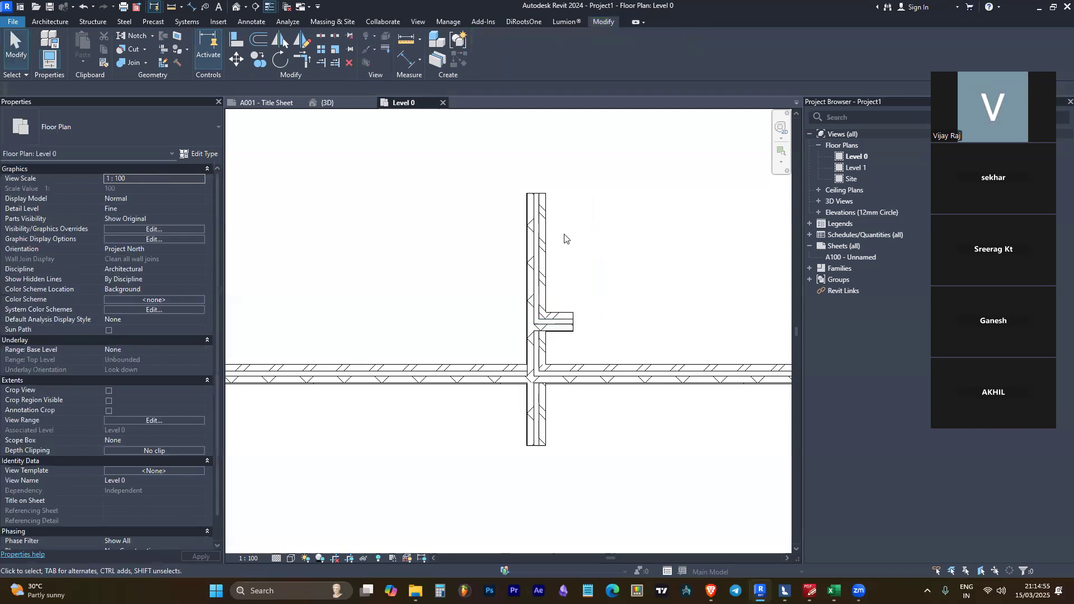
Check the join option available at the free lower end of the vertical wall
{"action": "left_click", "coordinate": [541, 233]}
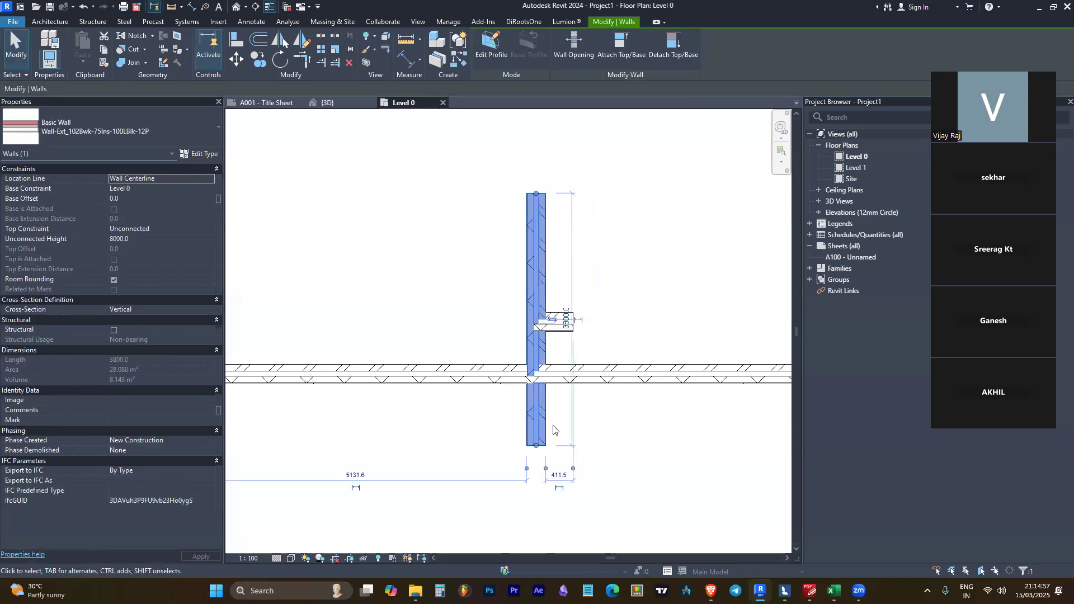
{"action": "scroll", "coordinate": [536, 452], "scroll_direction": "up", "scroll_amount": 4}
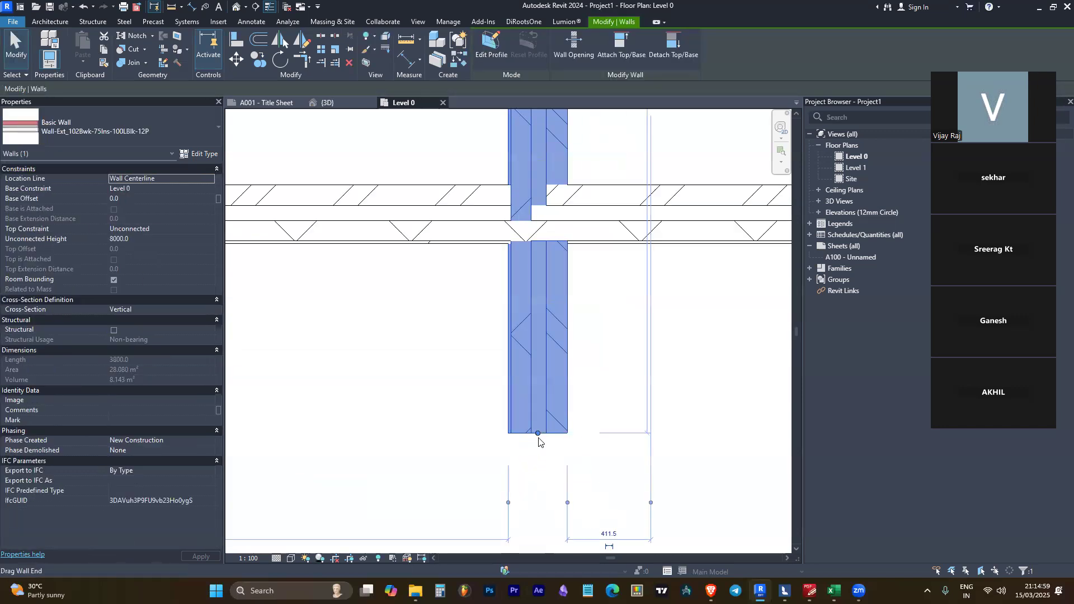
{"action": "right_click", "coordinate": [539, 433]}
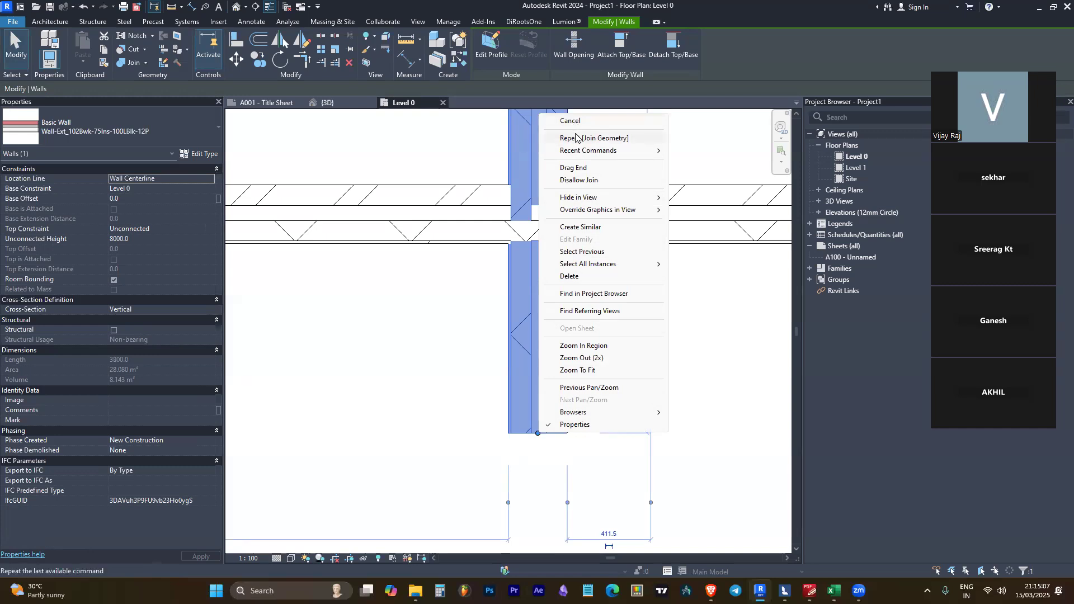
{"action": "left_click", "coordinate": [594, 181]}
{"action": "scroll", "coordinate": [619, 367], "scroll_direction": "down", "scroll_amount": 5}
{"action": "left_click", "coordinate": [619, 367]}
{"action": "left_click", "coordinate": [595, 308]}
{"action": "left_click", "coordinate": [624, 296]}
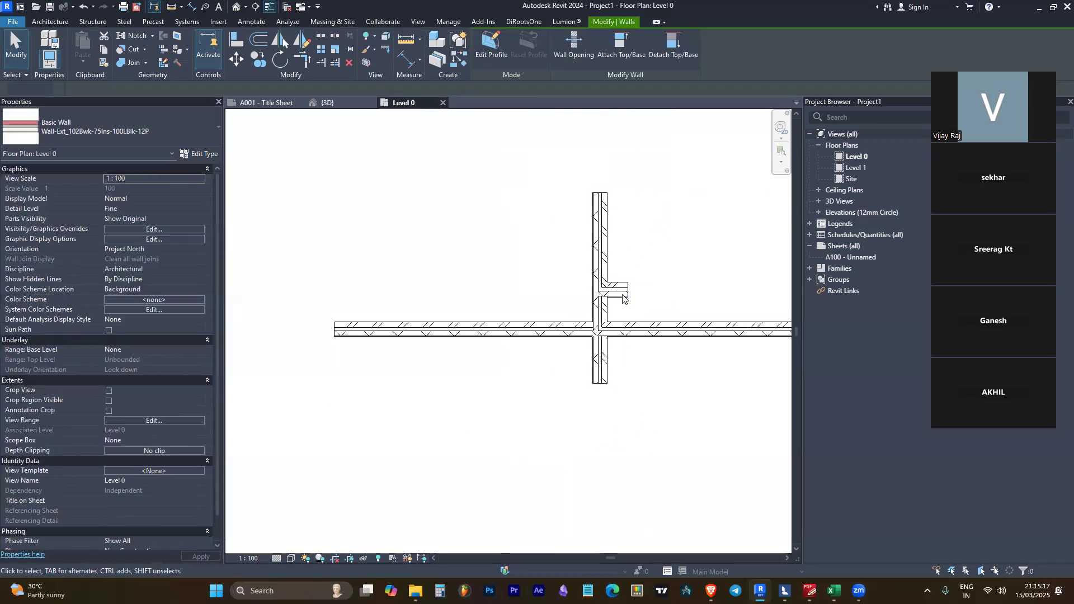
Check the Allow Join option at the short wall's end that meets the vertical wall
{"action": "scroll", "coordinate": [592, 322], "scroll_direction": "down", "scroll_amount": 4}
{"action": "scroll", "coordinate": [524, 307], "scroll_direction": "down", "scroll_amount": 3}
{"action": "scroll", "coordinate": [609, 318], "scroll_direction": "up", "scroll_amount": 4}
{"action": "scroll", "coordinate": [610, 302], "scroll_direction": "up", "scroll_amount": 3}
{"action": "scroll", "coordinate": [506, 328], "scroll_direction": "down", "scroll_amount": 2}
{"action": "scroll", "coordinate": [515, 316], "scroll_direction": "up", "scroll_amount": 1}
{"action": "left_click", "coordinate": [521, 317]}
{"action": "scroll", "coordinate": [521, 317], "scroll_direction": "up", "scroll_amount": 5}
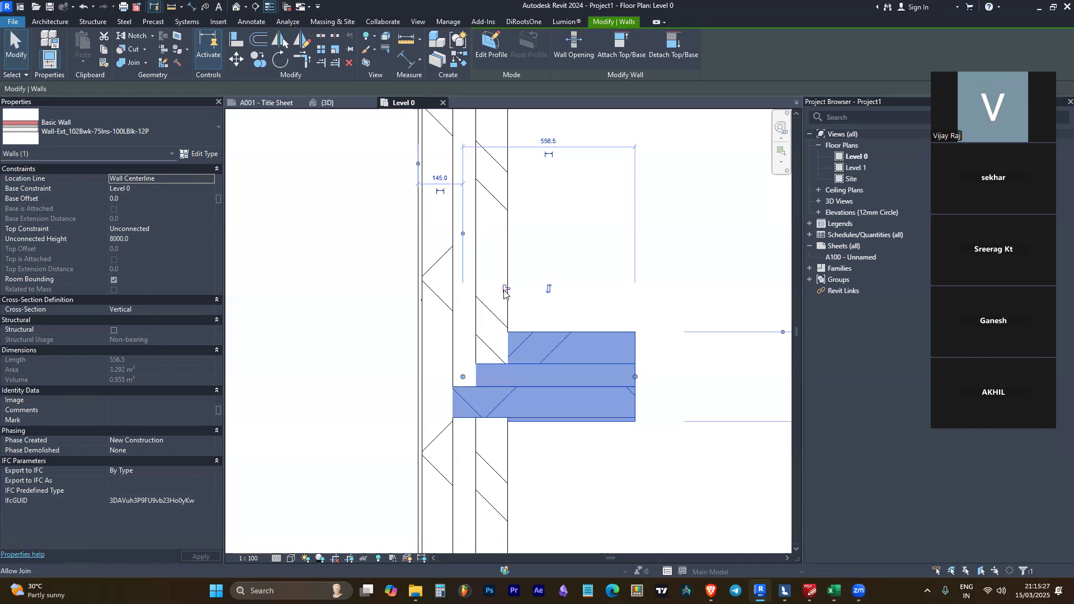
{"action": "right_click", "coordinate": [463, 376]}
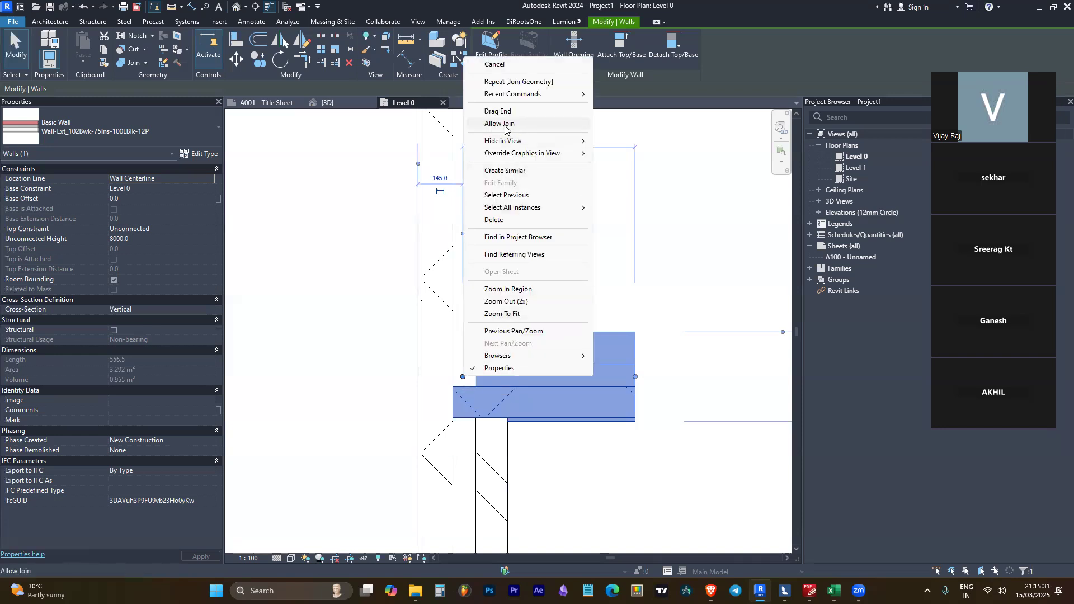
{"action": "scroll", "coordinate": [559, 229], "scroll_direction": "down", "scroll_amount": 5}
{"action": "key", "text": "Escape"}
Recheck the join option at the vertical wall's lower end for comparison, and reselect the short wall to inspect its end
{"action": "left_click", "coordinate": [553, 398]}
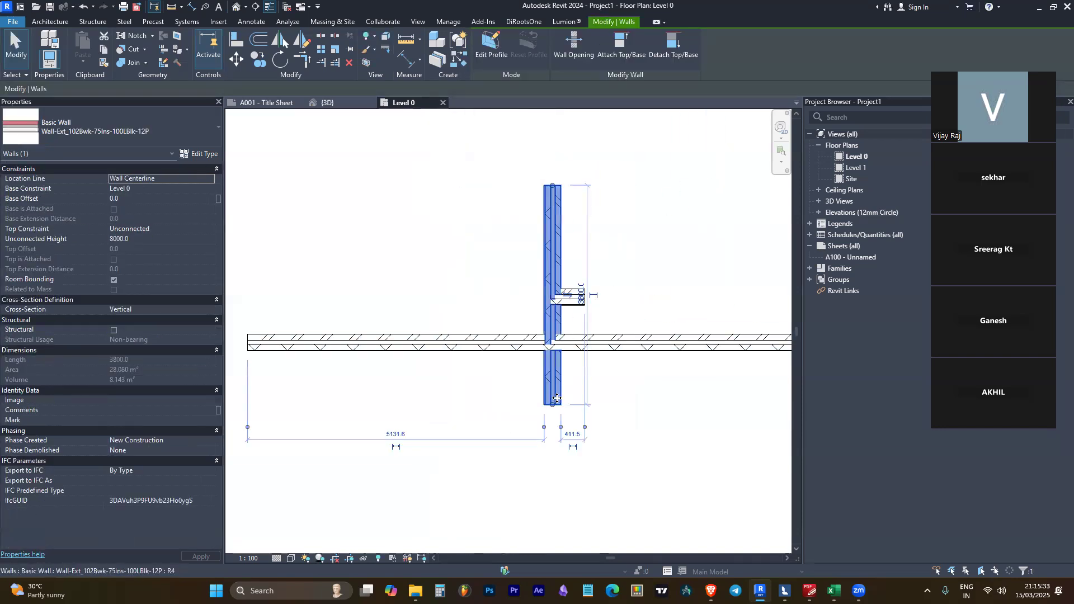
{"action": "right_click", "coordinate": [553, 406]}
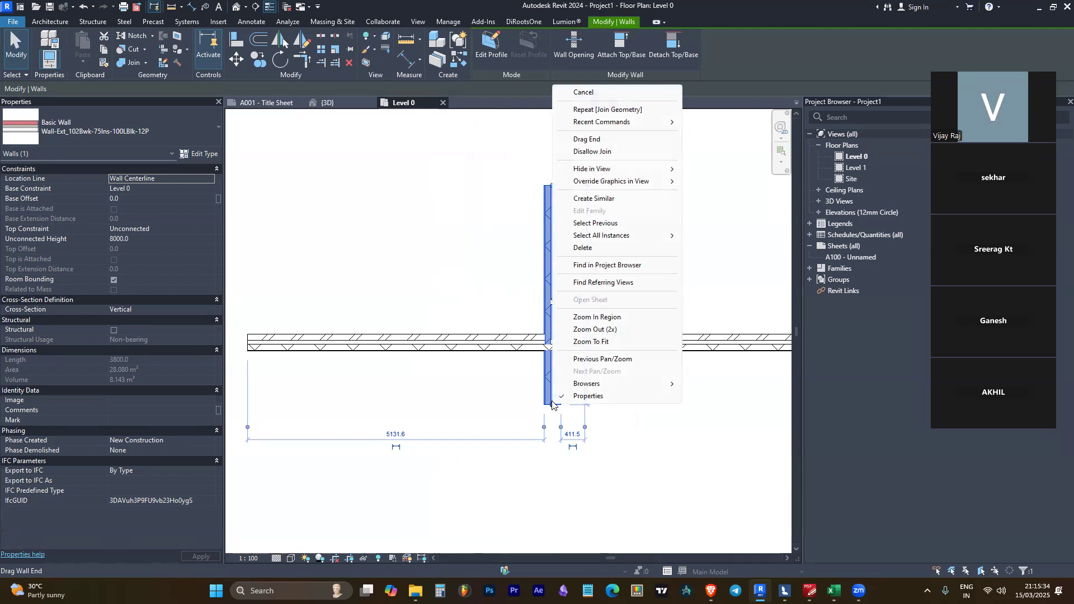
{"action": "left_click", "coordinate": [616, 155]}
{"action": "key", "text": "Escape"}
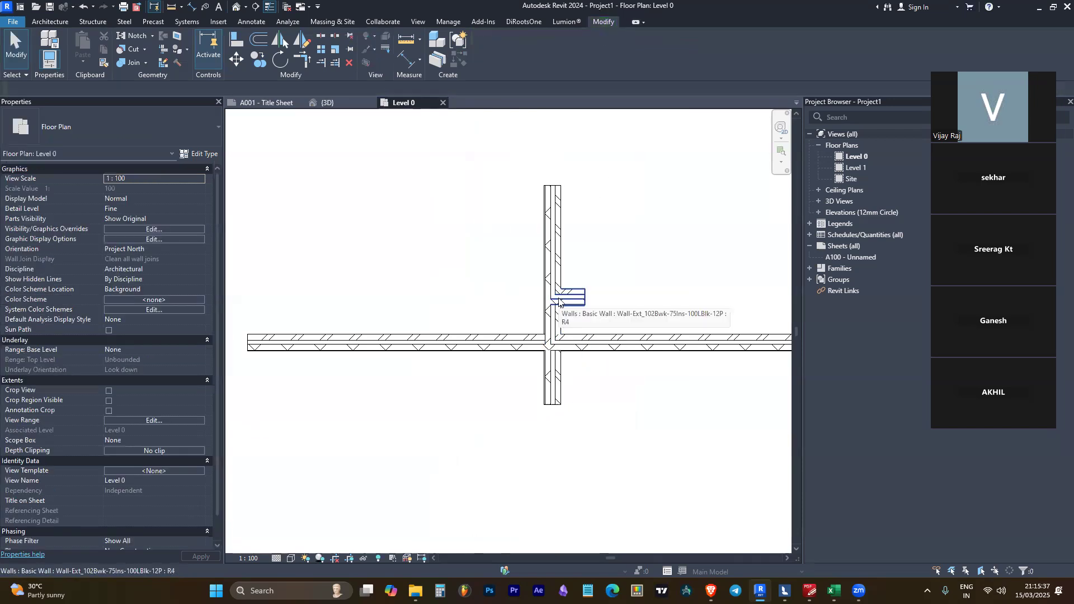
{"action": "left_click", "coordinate": [567, 302]}
{"action": "scroll", "coordinate": [567, 303], "scroll_direction": "up", "scroll_amount": 2}
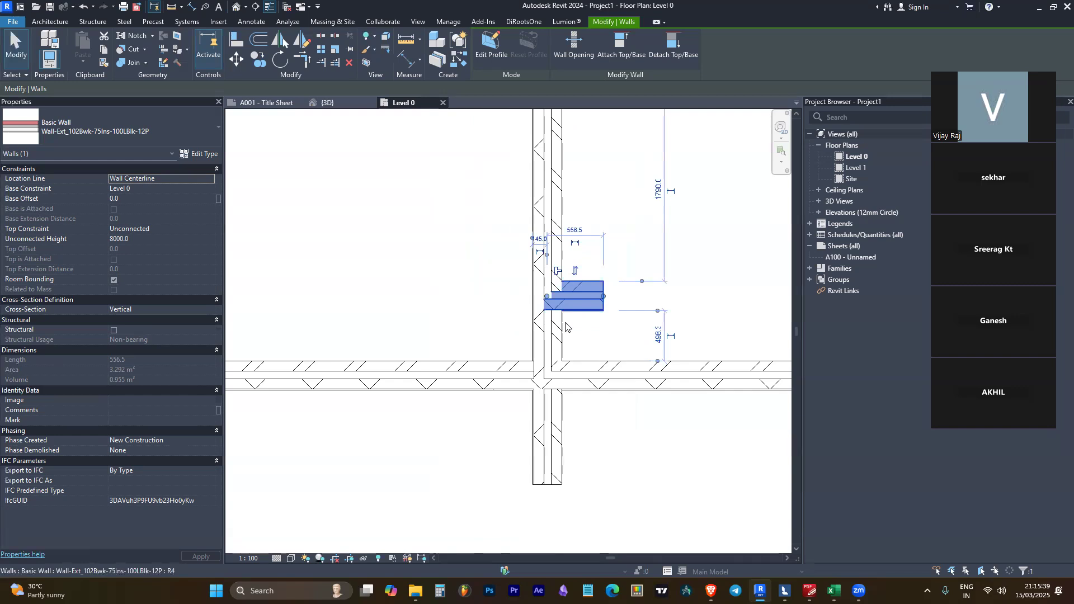
{"action": "scroll", "coordinate": [565, 343], "scroll_direction": "down", "scroll_amount": 3}
{"action": "key", "text": "Escape"}
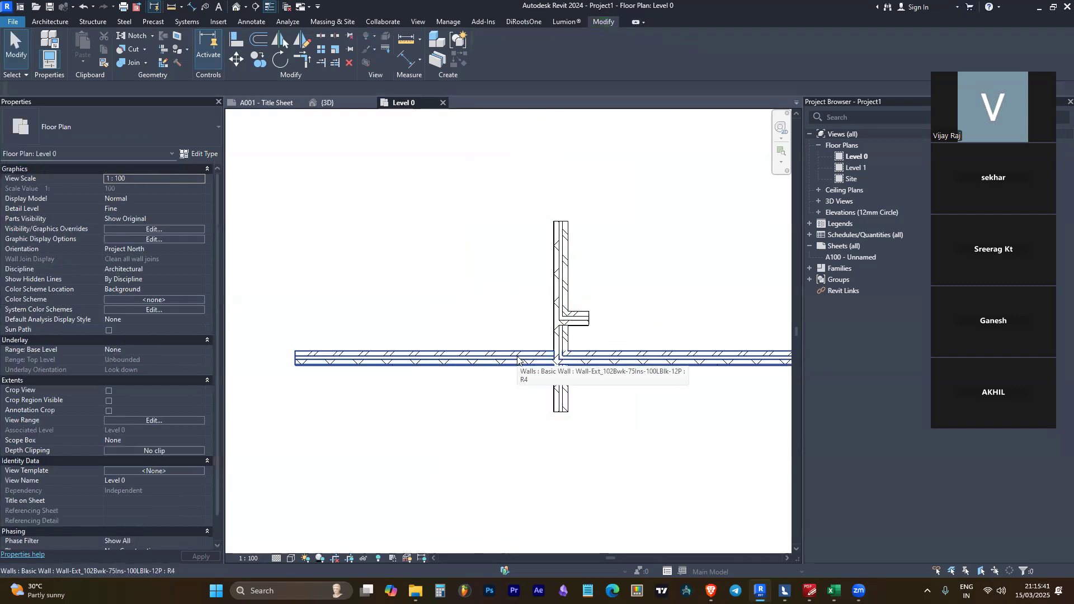
Draw a second vertical wall 1800 mm long, rising from the horizontal wall left of the existing intersection
{"action": "key", "text": "w"}
{"action": "key", "text": "a"}
{"action": "left_click", "coordinate": [448, 356]}
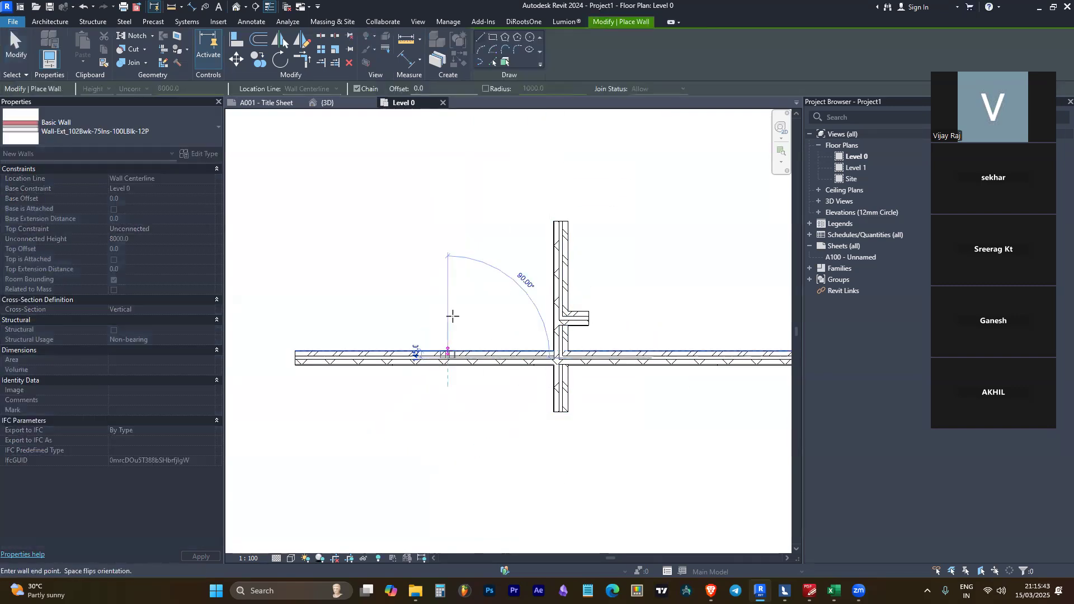
{"action": "left_click", "coordinate": [448, 273]}
{"action": "key", "text": "Escape"}
{"action": "key", "text": "Escape"}
{"action": "scroll", "coordinate": [432, 370], "scroll_direction": "up", "scroll_amount": 3}
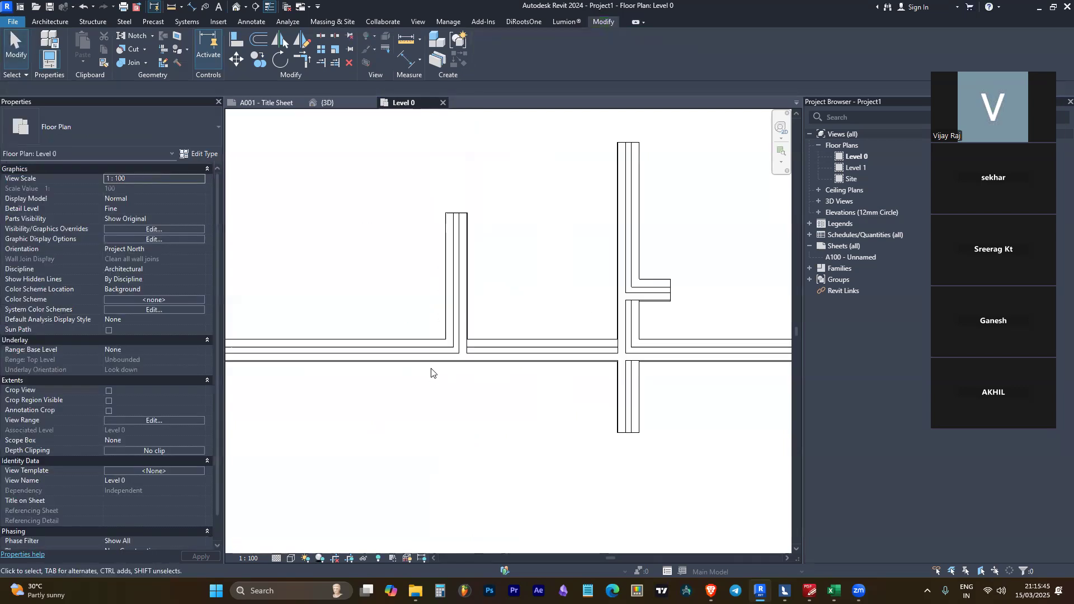
Disallow the join at the new vertical wall's lower end, where it overlaps the horizontal wall
{"action": "left_click", "coordinate": [466, 338]}
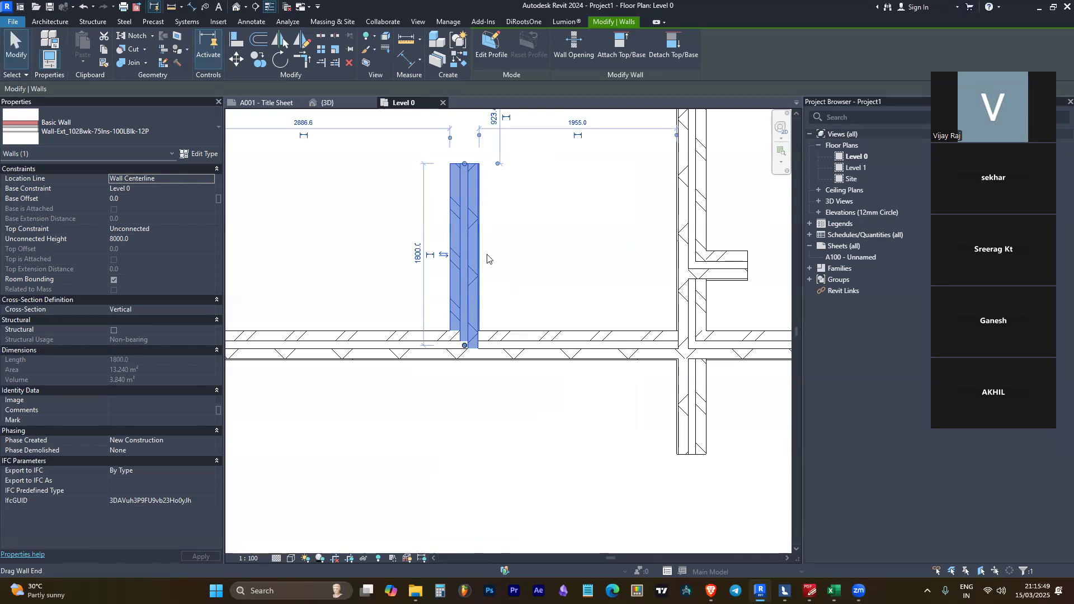
{"action": "right_click", "coordinate": [487, 259]}
{"action": "left_click", "coordinate": [507, 91]}
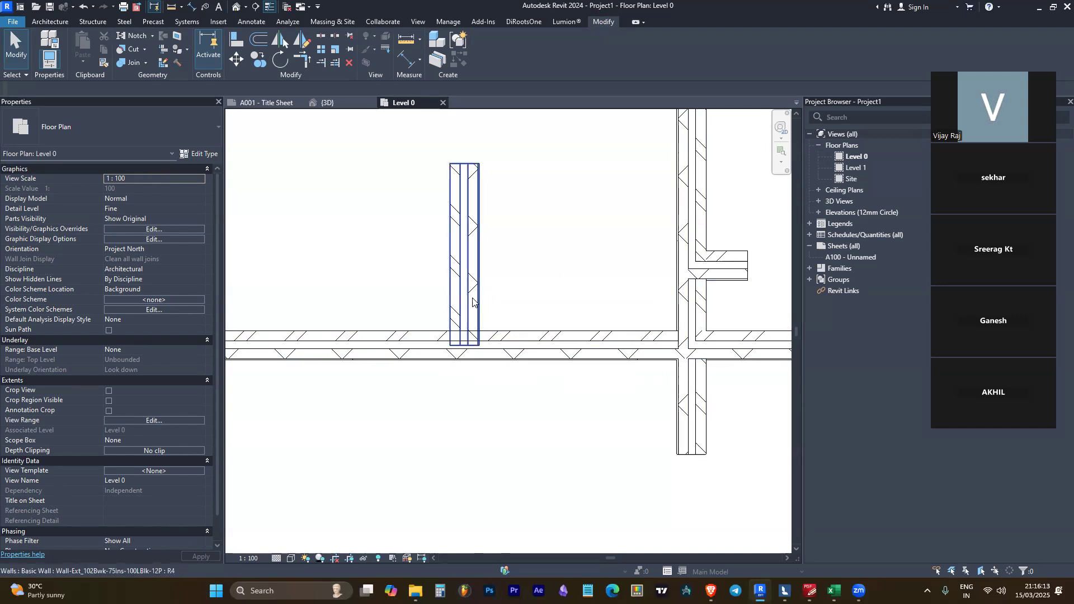
Shorten the new vertical wall to 1655 mm by moving its lower end to the horizontal wall's upper face
{"action": "scroll", "coordinate": [508, 414], "scroll_direction": "down", "scroll_amount": 1}
{"action": "scroll", "coordinate": [487, 358], "scroll_direction": "up", "scroll_amount": 1}
{"action": "left_click", "coordinate": [485, 342]}
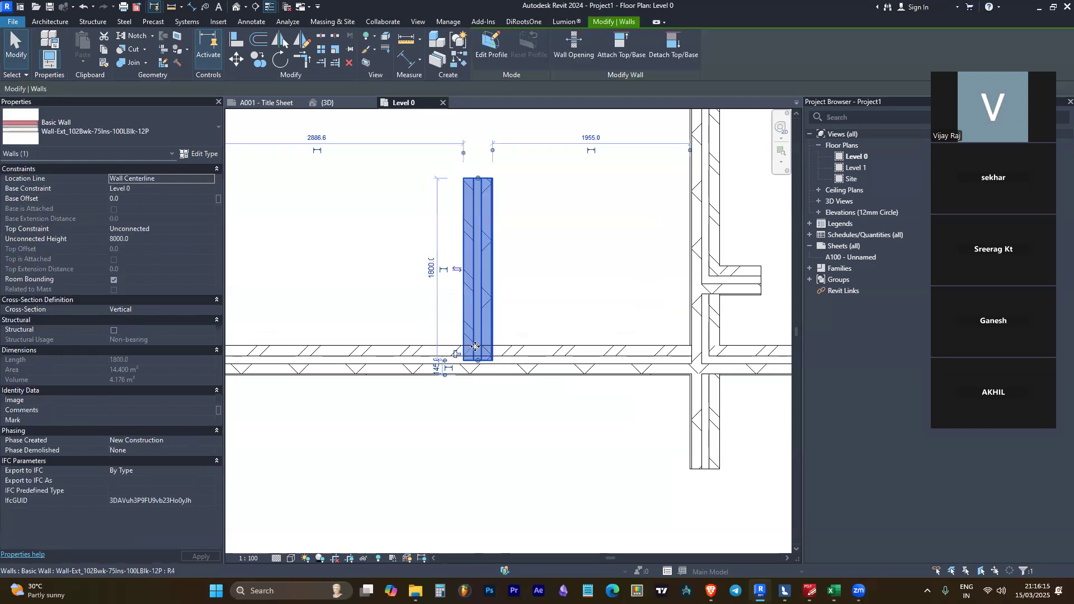
{"action": "scroll", "coordinate": [481, 364], "scroll_direction": "up", "scroll_amount": 3}
{"action": "left_click_drag", "start_coordinate": [479, 367], "coordinate": [477, 330]}
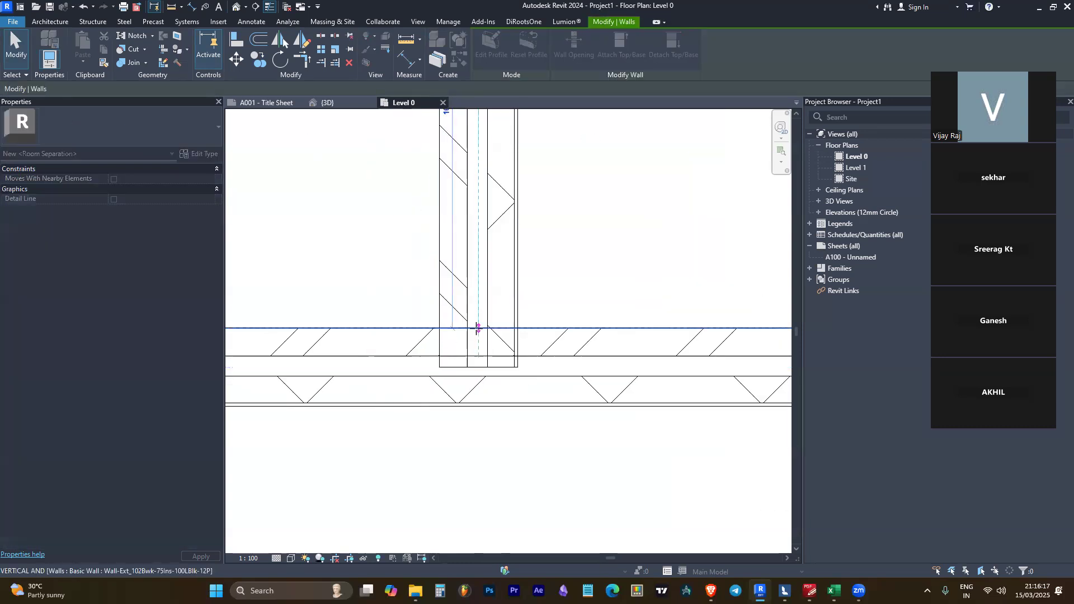
{"action": "left_click", "coordinate": [517, 460]}
{"action": "scroll", "coordinate": [516, 460], "scroll_direction": "down", "scroll_amount": 2}
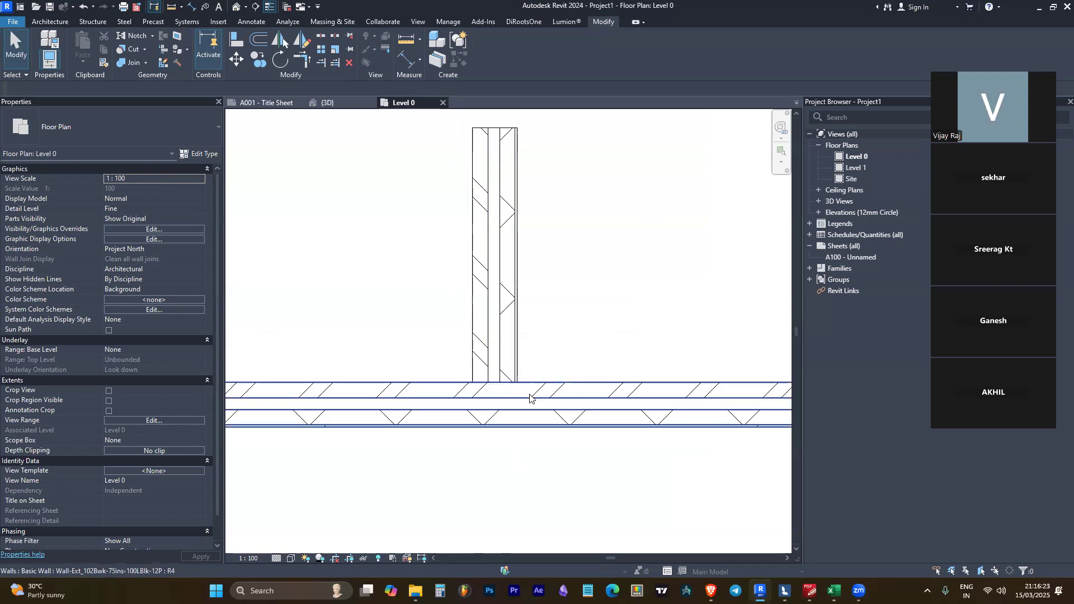
Allow the join at the new vertical wall's lower end and inspect the junction with the horizontal wall
{"action": "left_click", "coordinate": [499, 363]}
{"action": "scroll", "coordinate": [480, 379], "scroll_direction": "up", "scroll_amount": 3}
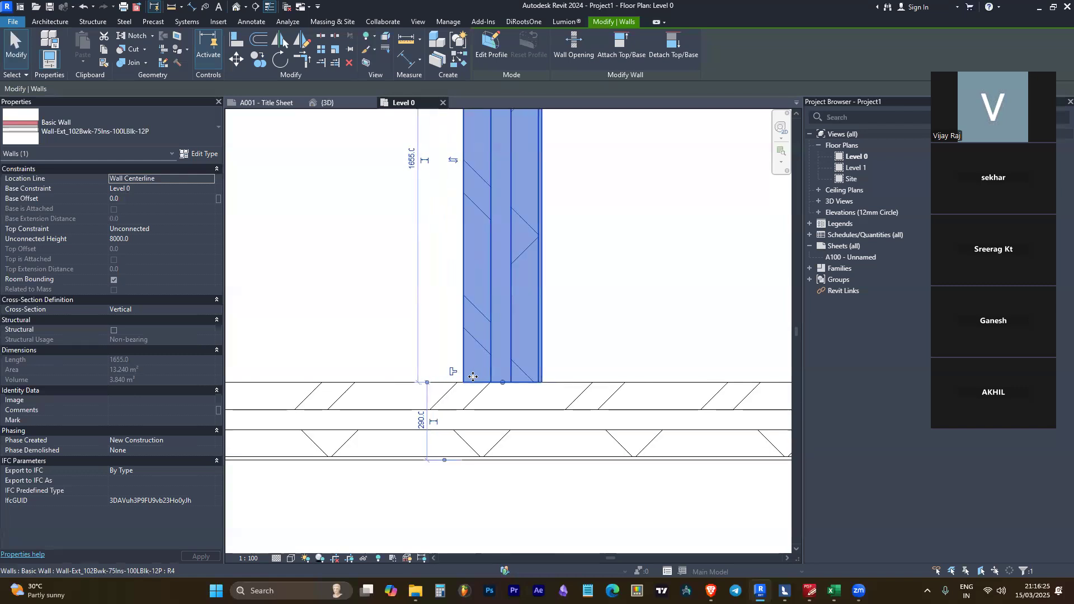
{"action": "right_click", "coordinate": [503, 382]}
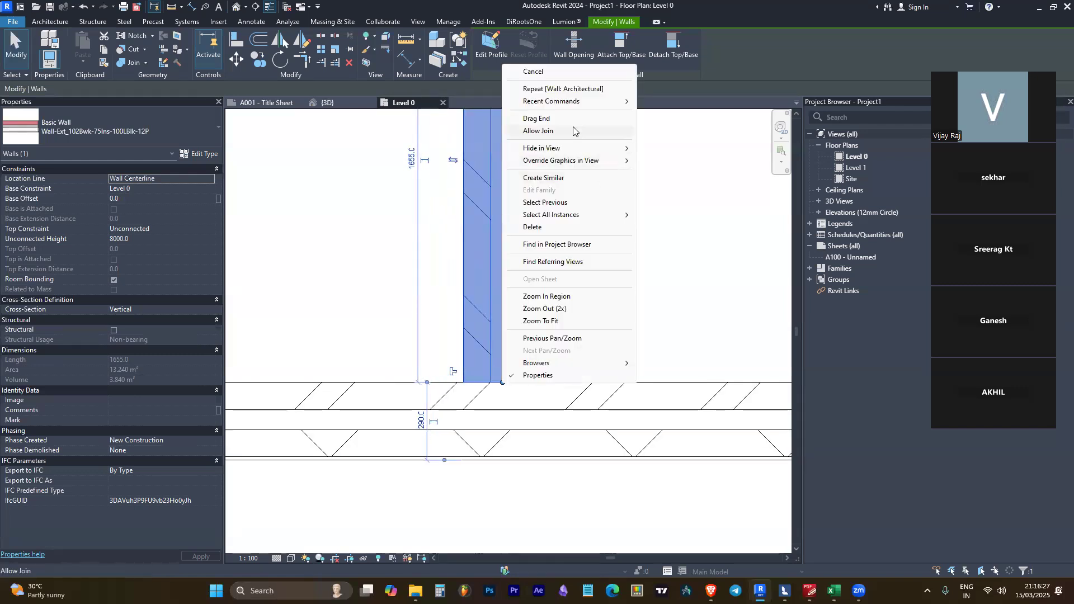
{"action": "left_click", "coordinate": [574, 131]}
{"action": "left_click", "coordinate": [612, 284]}
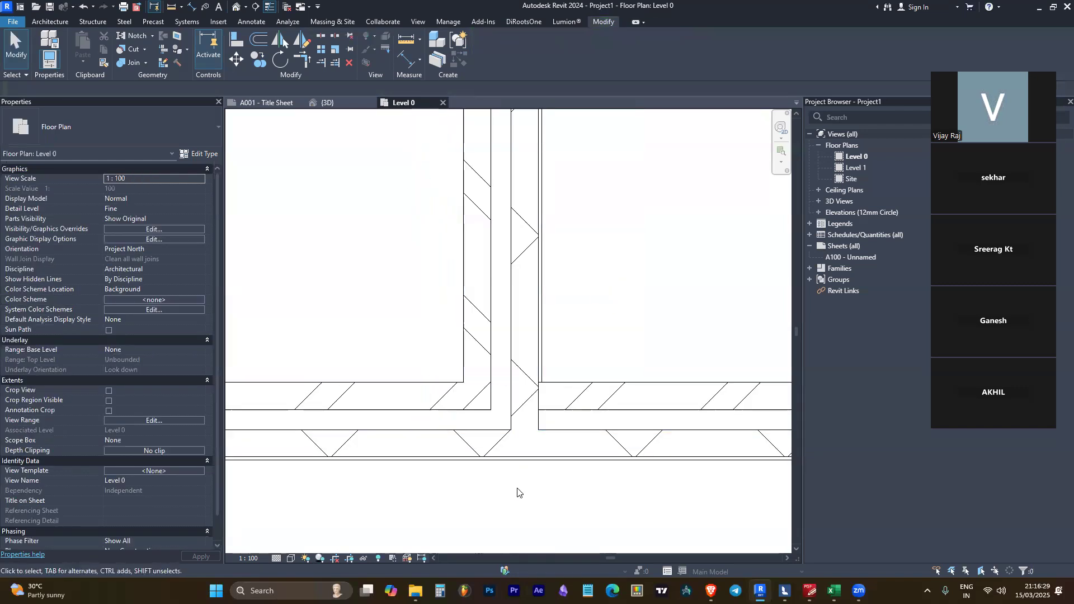
{"action": "scroll", "coordinate": [517, 491], "scroll_direction": "down", "scroll_amount": 2}
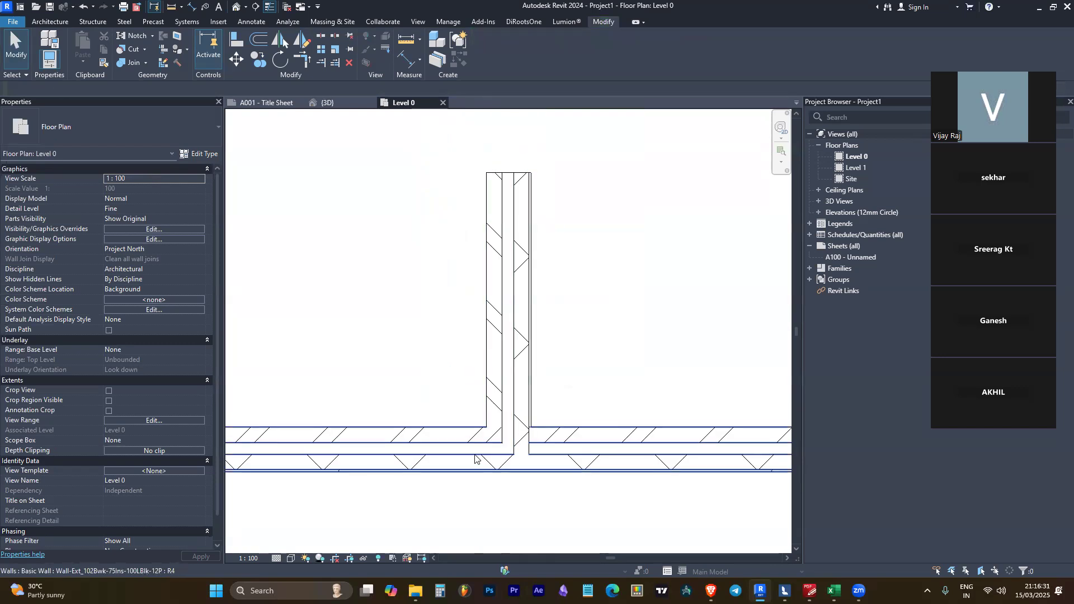
{"action": "scroll", "coordinate": [492, 428], "scroll_direction": "down", "scroll_amount": 2}
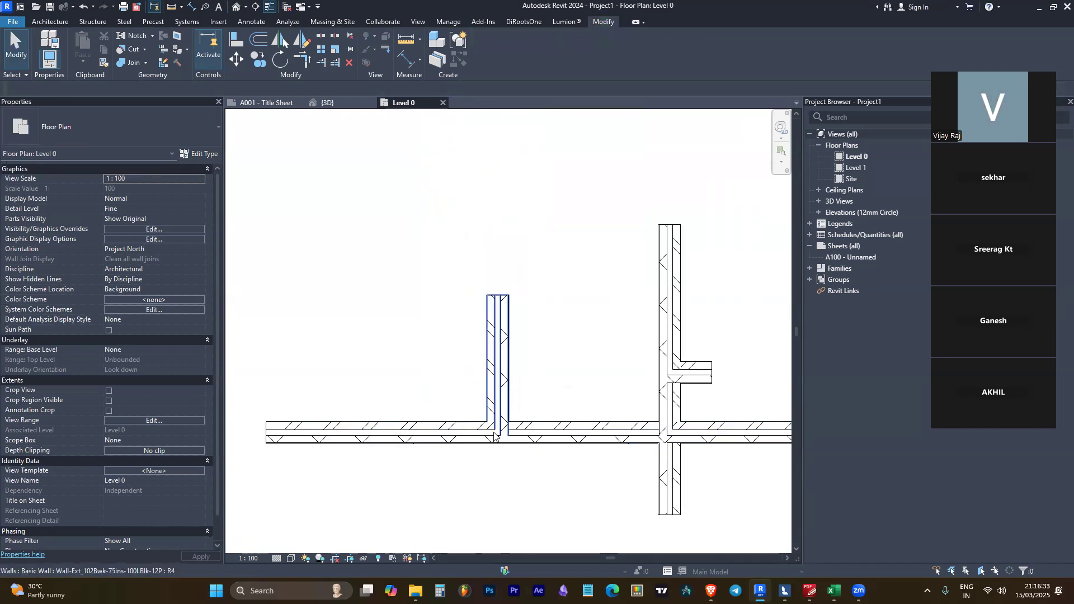
Disallow the join between the new vertical wall's lower end and the horizontal wall
{"action": "scroll", "coordinate": [497, 430], "scroll_direction": "up", "scroll_amount": 2}
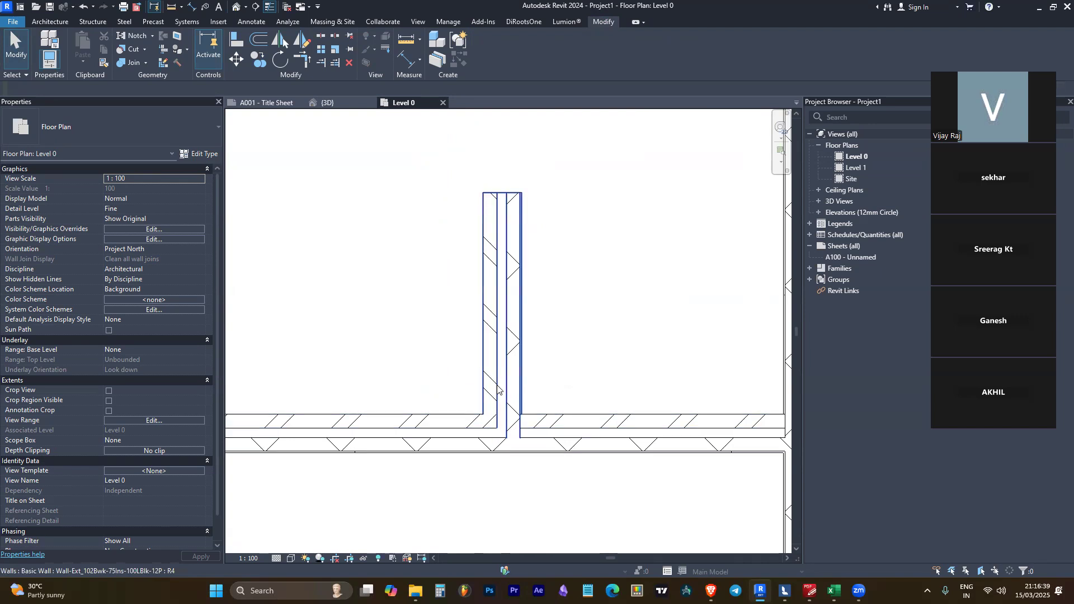
{"action": "left_click", "coordinate": [499, 390]}
{"action": "right_click", "coordinate": [503, 434]}
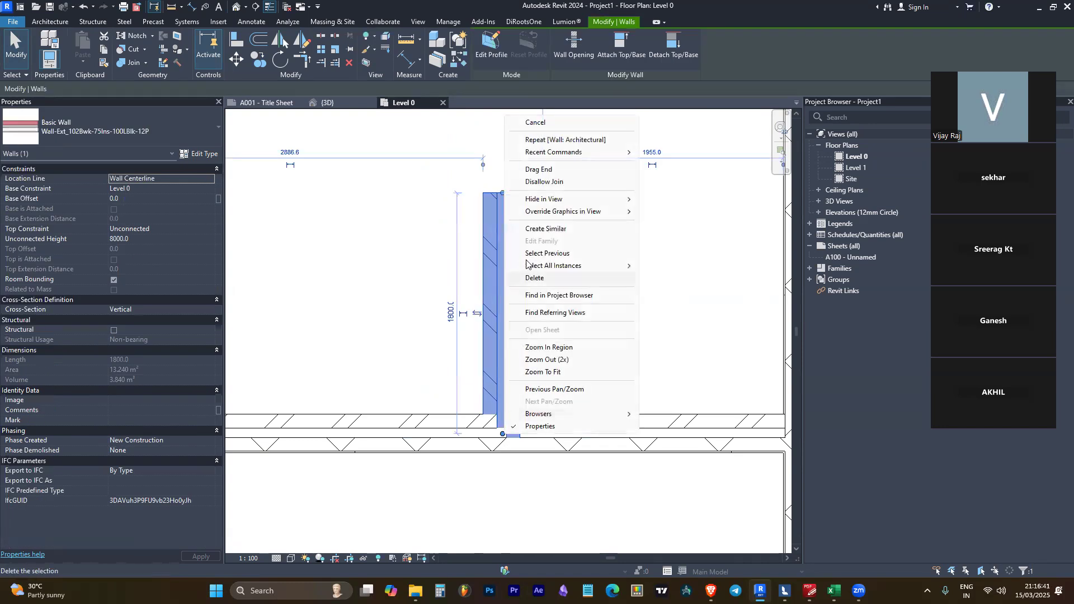
{"action": "left_click", "coordinate": [546, 182]}
{"action": "left_click", "coordinate": [598, 360]}
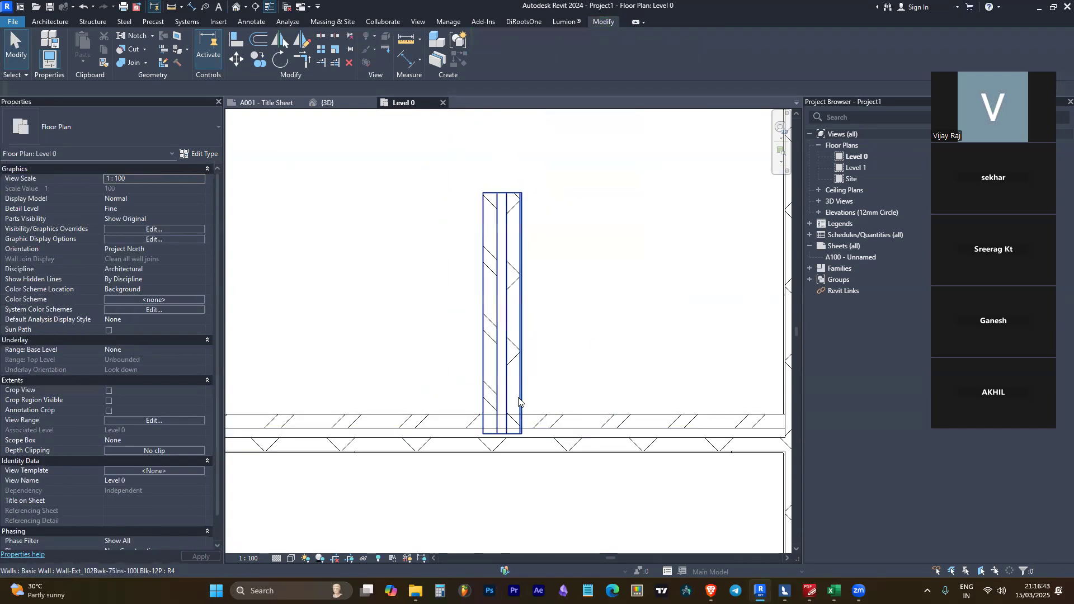
Pull the new vertical wall's lower end back to the horizontal wall's upper face
{"action": "left_click", "coordinate": [504, 432]}
{"action": "left_click_drag", "start_coordinate": [505, 438], "coordinate": [503, 414]}
{"action": "left_click", "coordinate": [569, 370]}
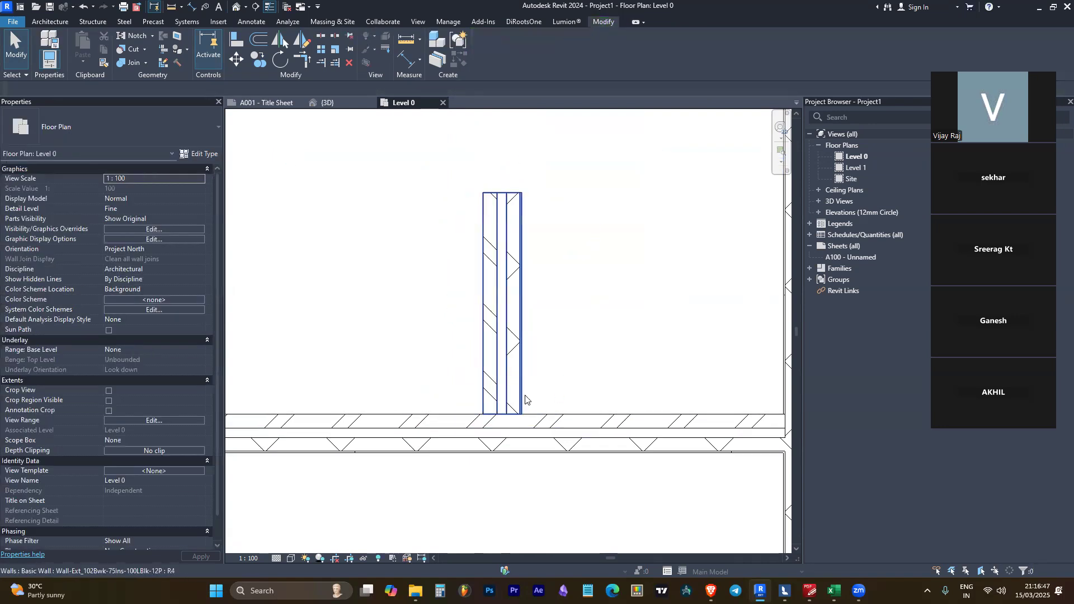
{"action": "scroll", "coordinate": [507, 429], "scroll_direction": "down", "scroll_amount": 3}
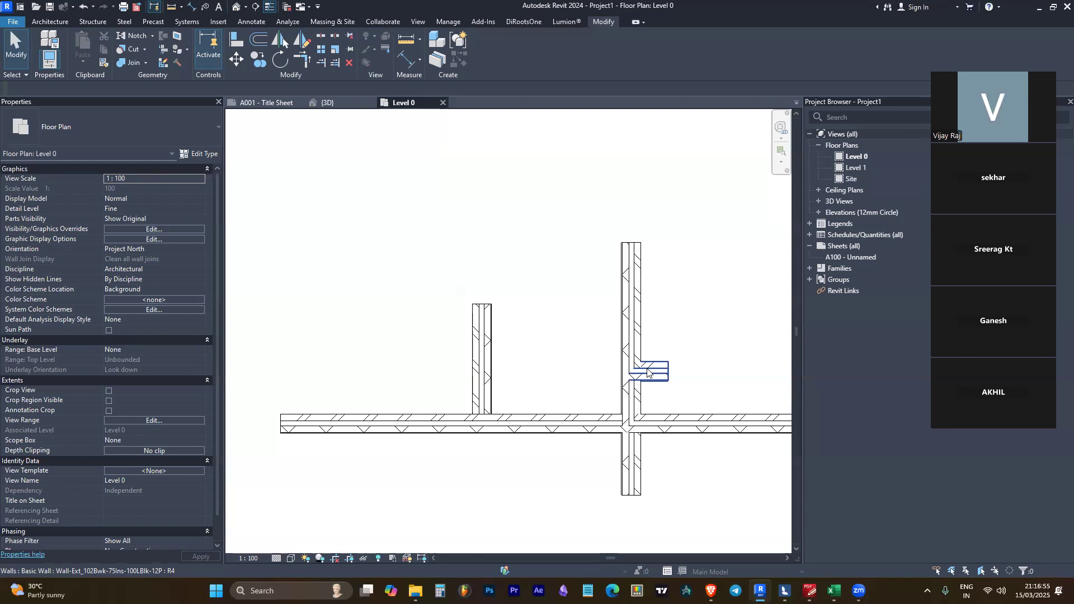
{"action": "scroll", "coordinate": [644, 365], "scroll_direction": "down", "scroll_amount": 3}
{"action": "scroll", "coordinate": [451, 256], "scroll_direction": "down", "scroll_amount": 3}
{"action": "scroll", "coordinate": [556, 330], "scroll_direction": "up", "scroll_amount": 4}
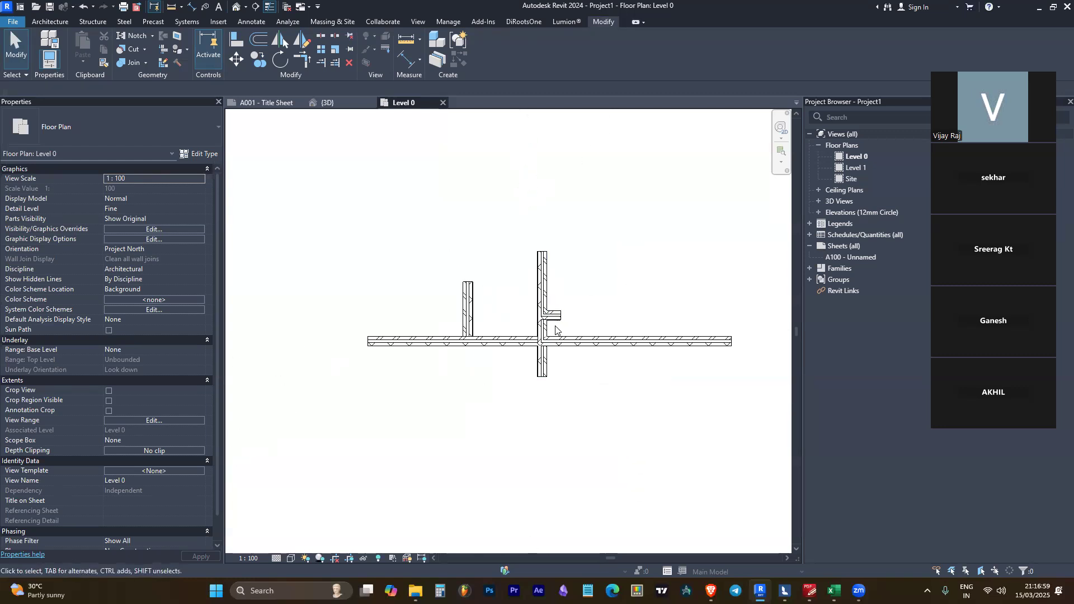
{"action": "scroll", "coordinate": [437, 378], "scroll_direction": "down", "scroll_amount": 2}
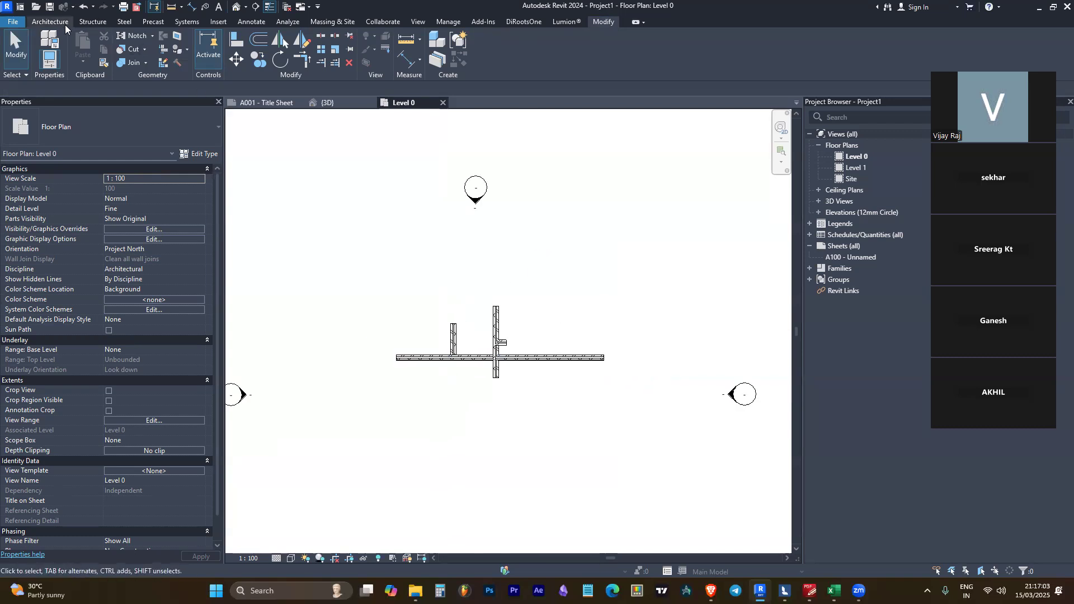
{"action": "left_click", "coordinate": [50, 22]}
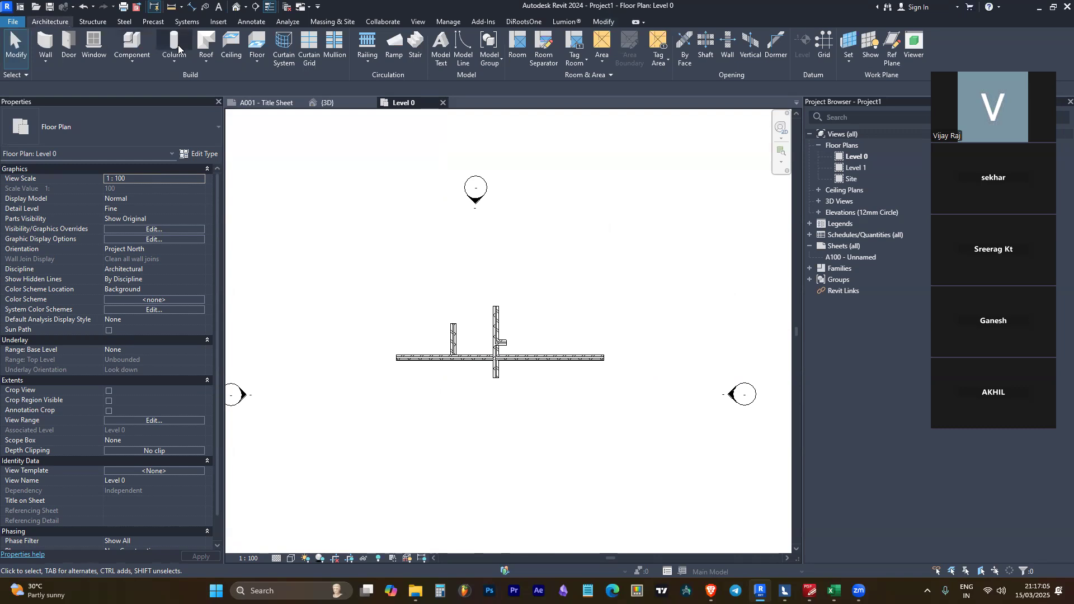
{"action": "left_click", "coordinate": [259, 60]}
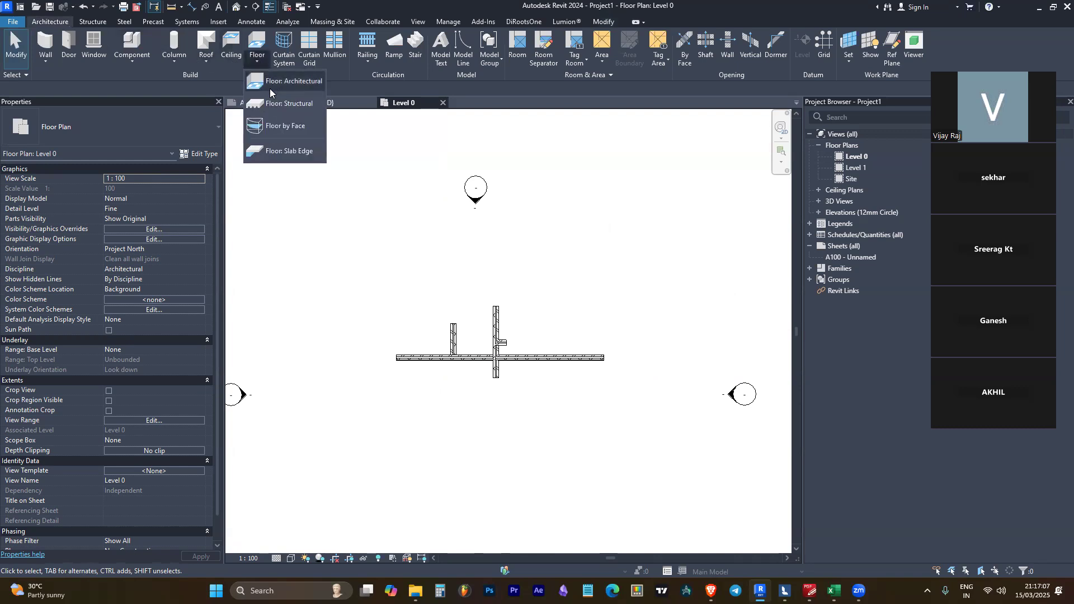
{"action": "left_click", "coordinate": [305, 86]}
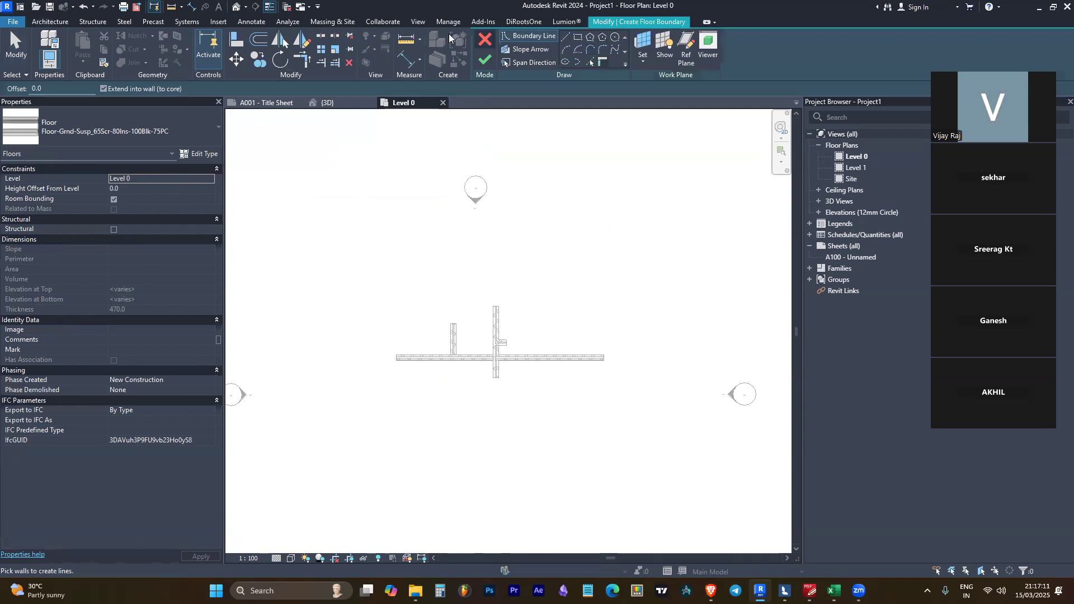
{"action": "left_click", "coordinate": [55, 22]}
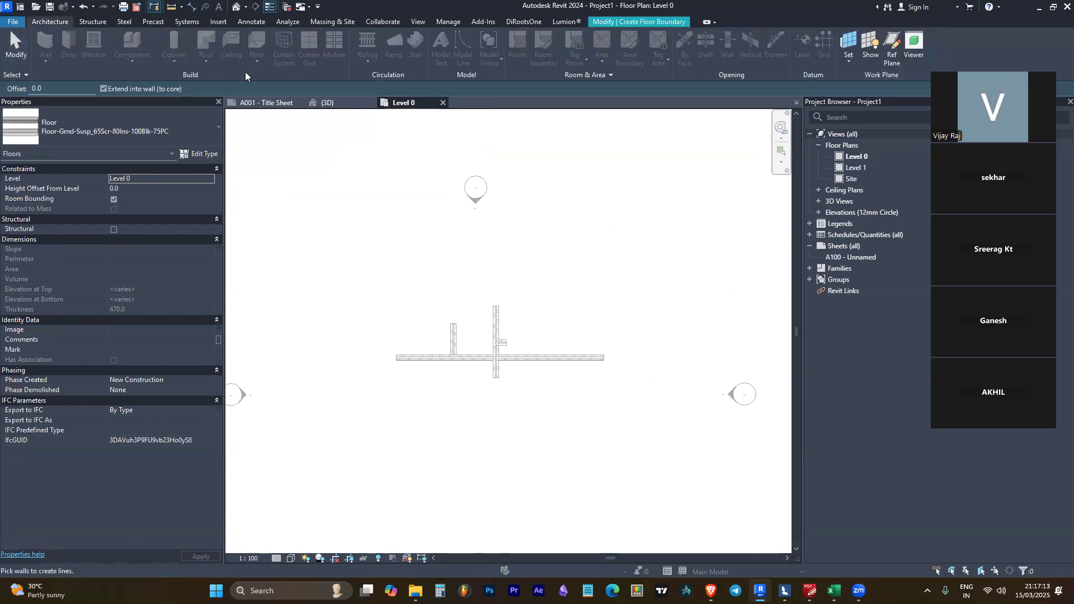
{"action": "key", "text": "Escape"}
{"action": "key", "text": "Escape"}
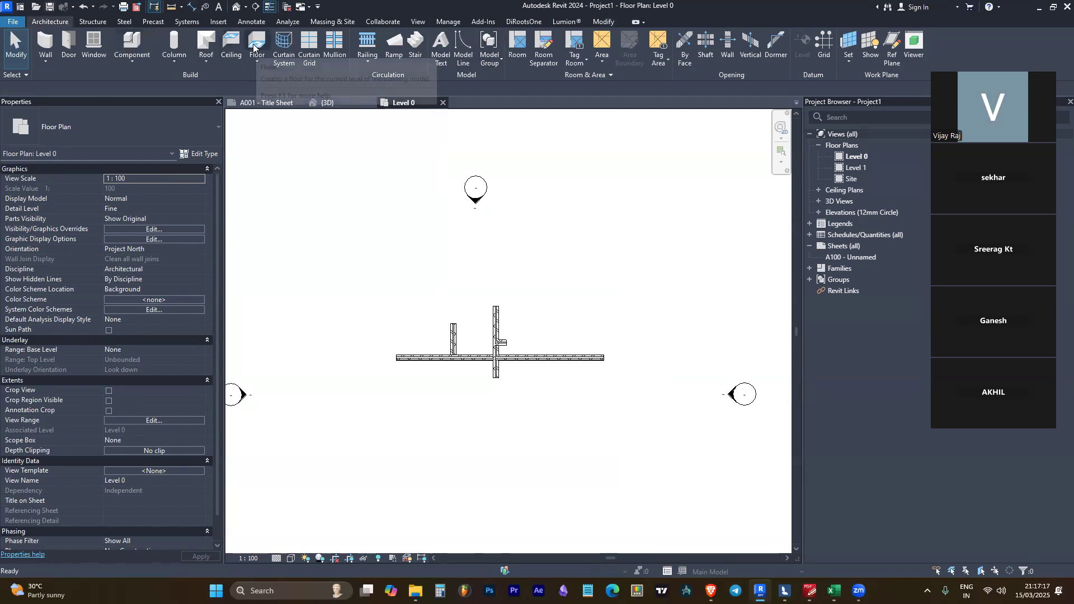
Start an architectural floor and sketch a vertical straight boundary line about 3600 mm long above the walls
{"action": "left_click", "coordinate": [258, 62]}
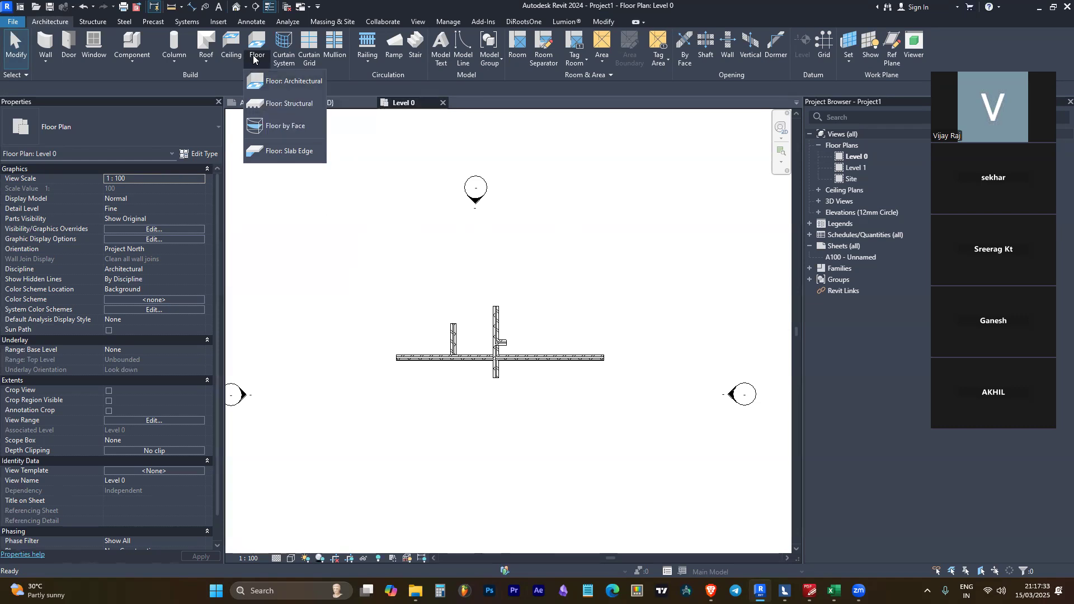
{"action": "left_click", "coordinate": [291, 80]}
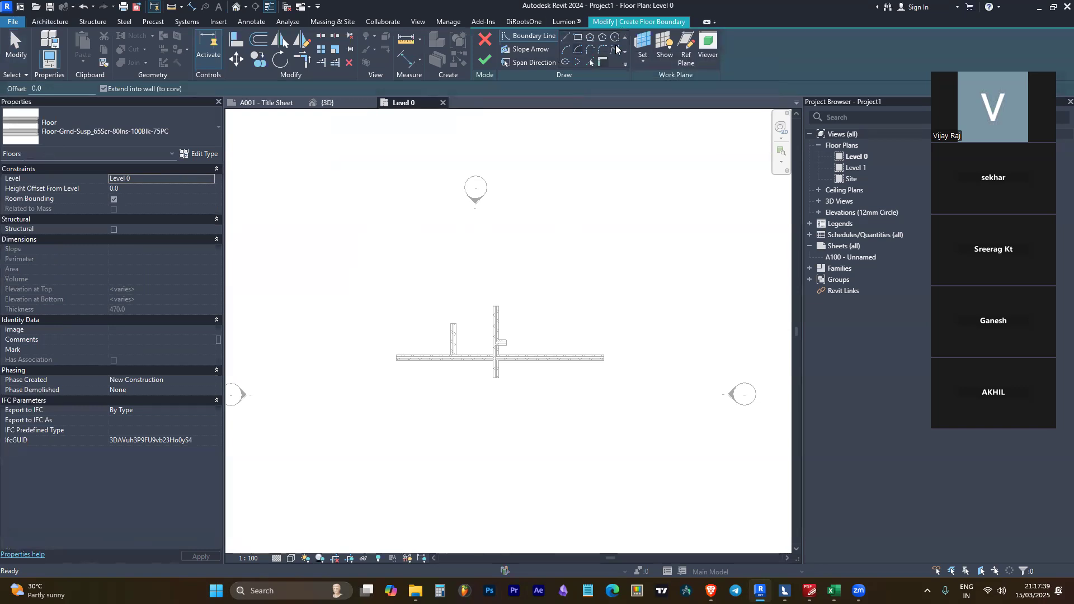
{"action": "left_click", "coordinate": [565, 37]}
{"action": "left_click", "coordinate": [561, 147]}
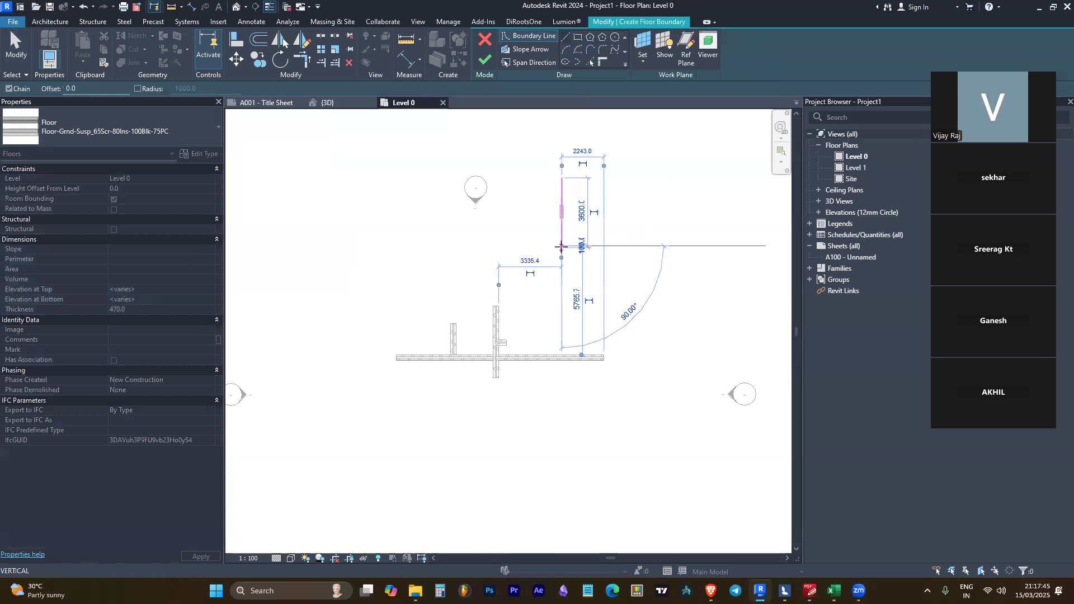
{"action": "left_click", "coordinate": [561, 246]}
{"action": "key", "text": "Escape"}
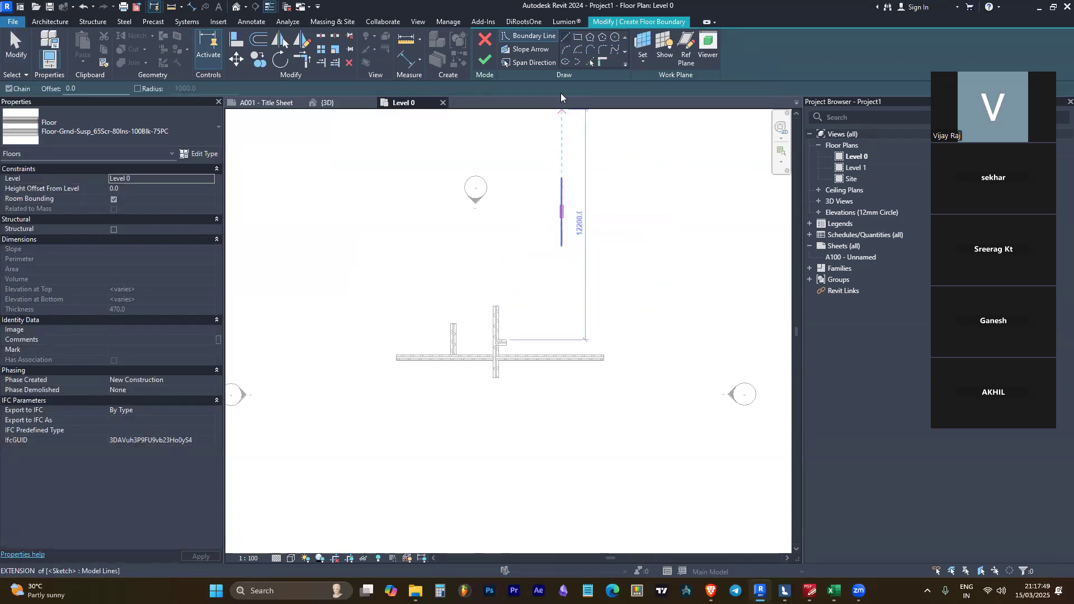
Sketch a rectangular floor boundary about 4381 by 3600 mm to the right of the vertical boundary line
{"action": "left_click", "coordinate": [578, 37]}
{"action": "left_click", "coordinate": [620, 178]}
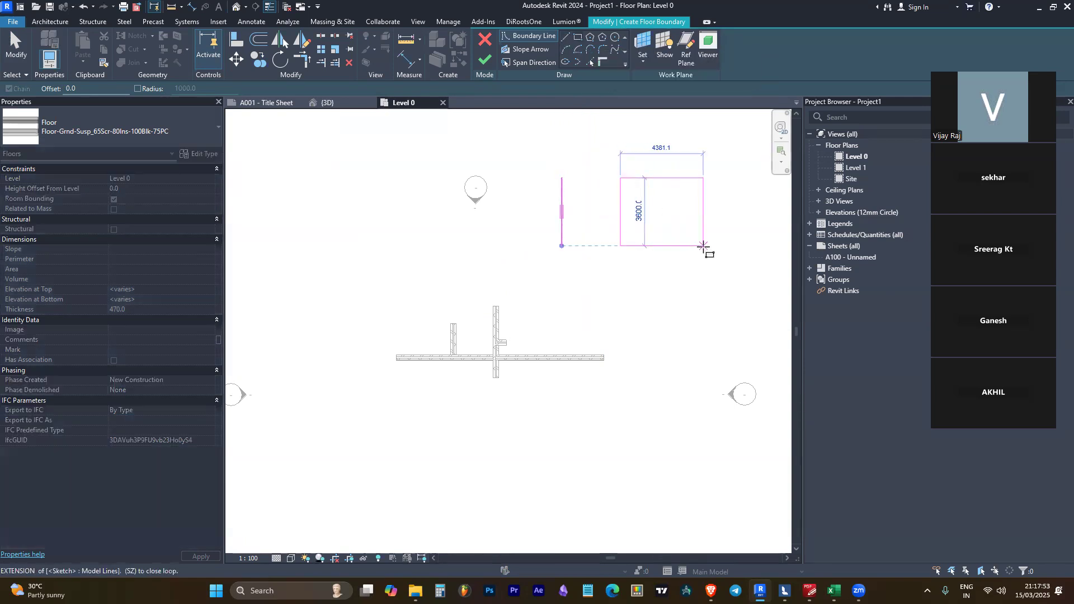
{"action": "left_click", "coordinate": [703, 246]}
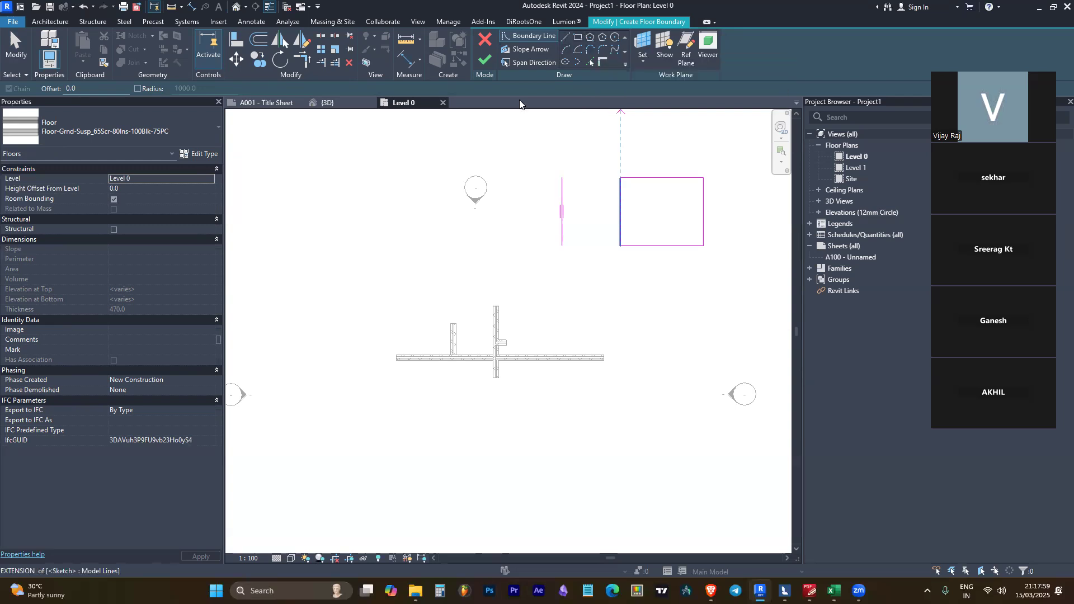
{"action": "left_click", "coordinate": [564, 50]}
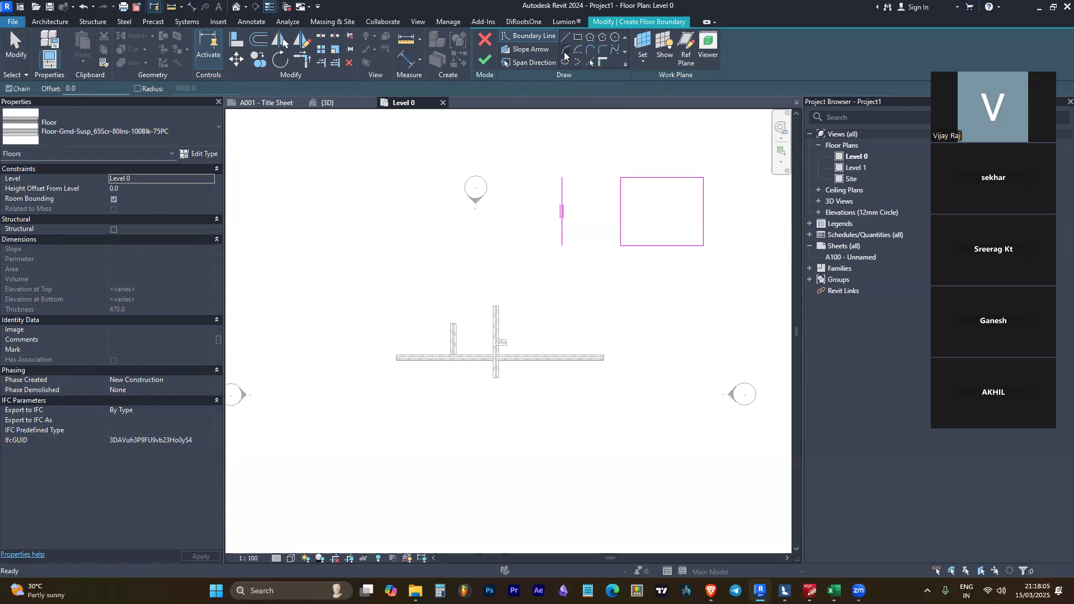
{"action": "left_click", "coordinate": [562, 247]}
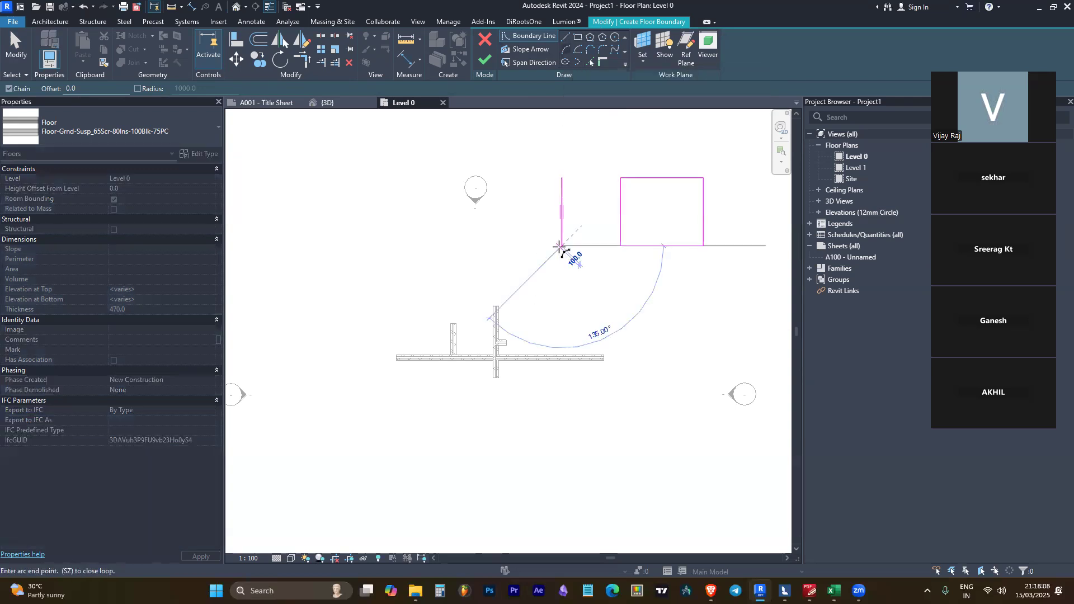
{"action": "left_click", "coordinate": [562, 178]}
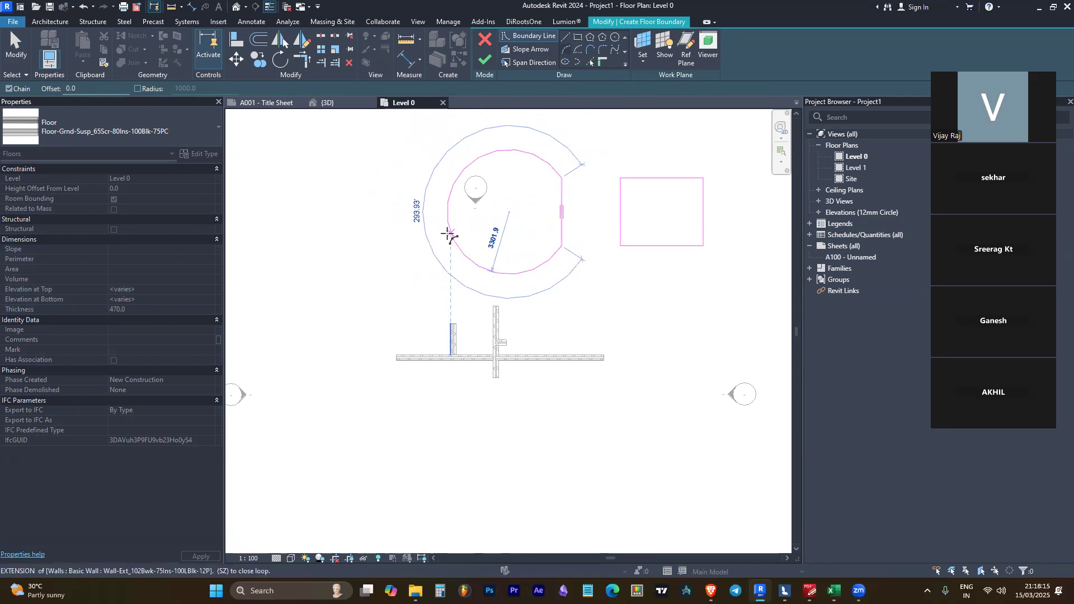
{"action": "key", "text": "Escape"}
{"action": "key", "text": "Escape"}
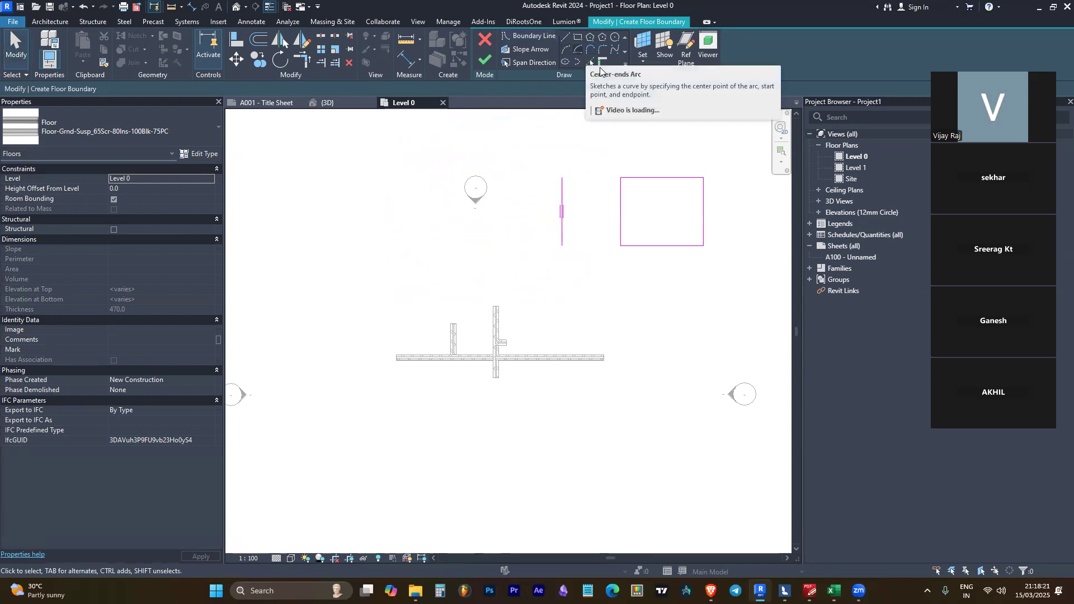
Sketch a downward-bulging semicircular boundary with the Center-ends Arc tool, about 17000 mm in radius, below the walls
{"action": "left_click", "coordinate": [600, 68]}
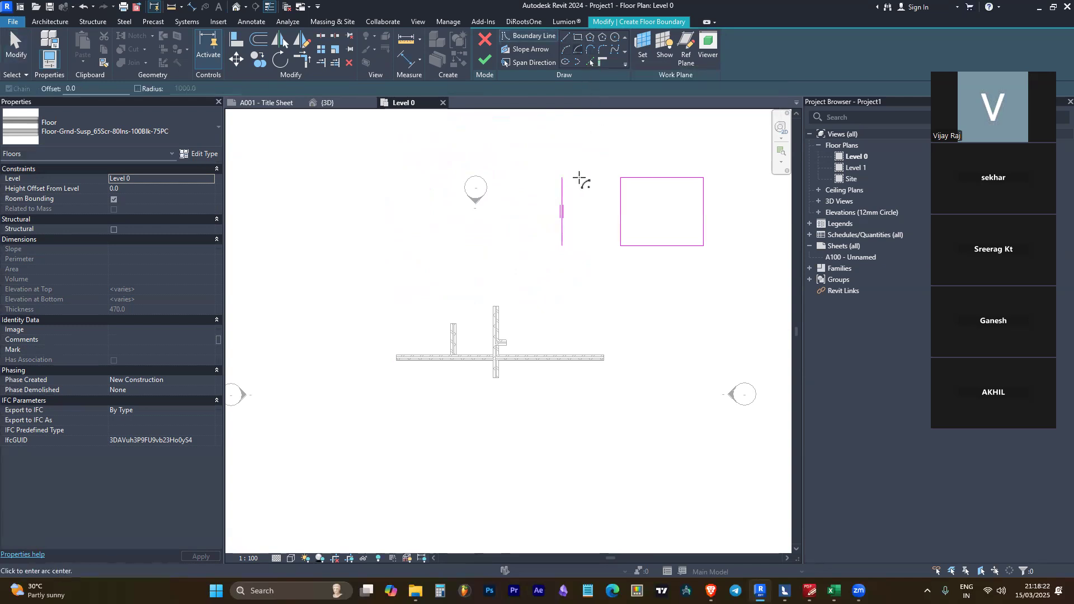
{"action": "left_click", "coordinate": [561, 246]}
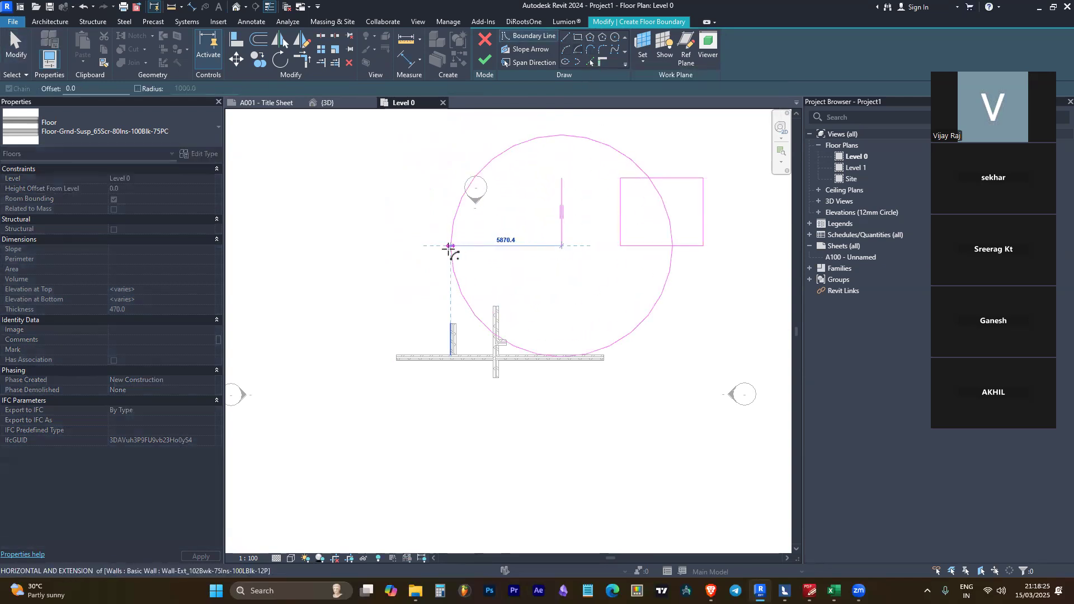
{"action": "scroll", "coordinate": [345, 243], "scroll_direction": "down", "scroll_amount": 2}
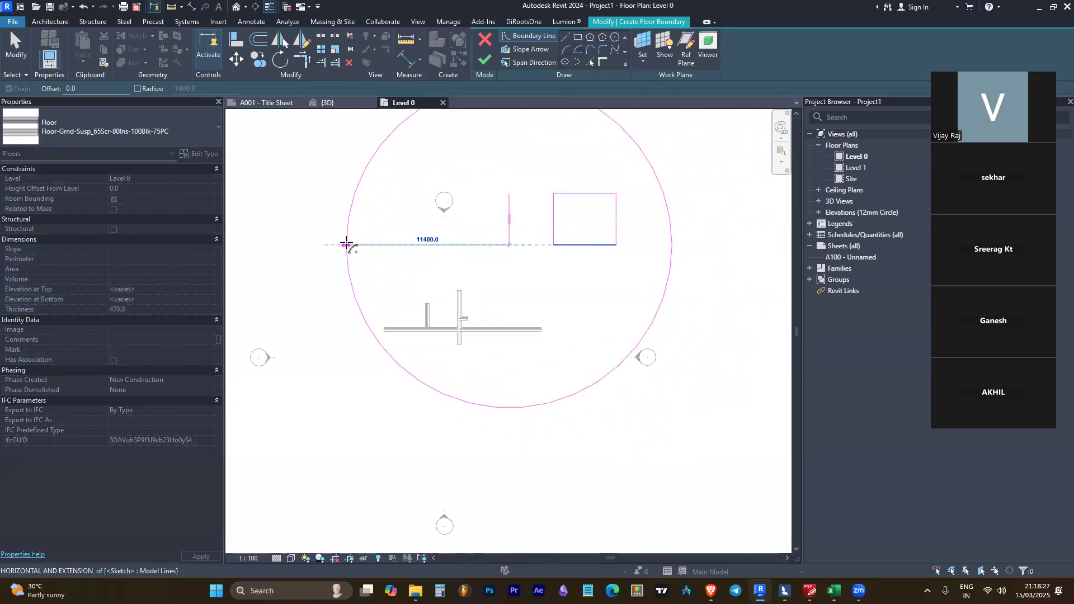
{"action": "key", "text": "Escape"}
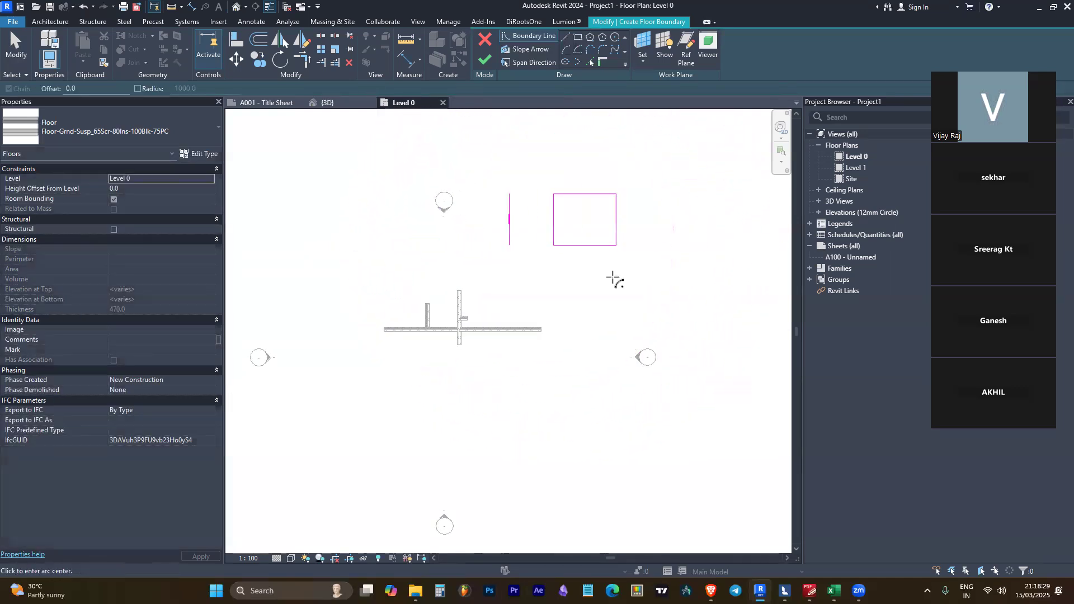
{"action": "scroll", "coordinate": [616, 278], "scroll_direction": "down", "scroll_amount": 2}
{"action": "left_click", "coordinate": [613, 353]}
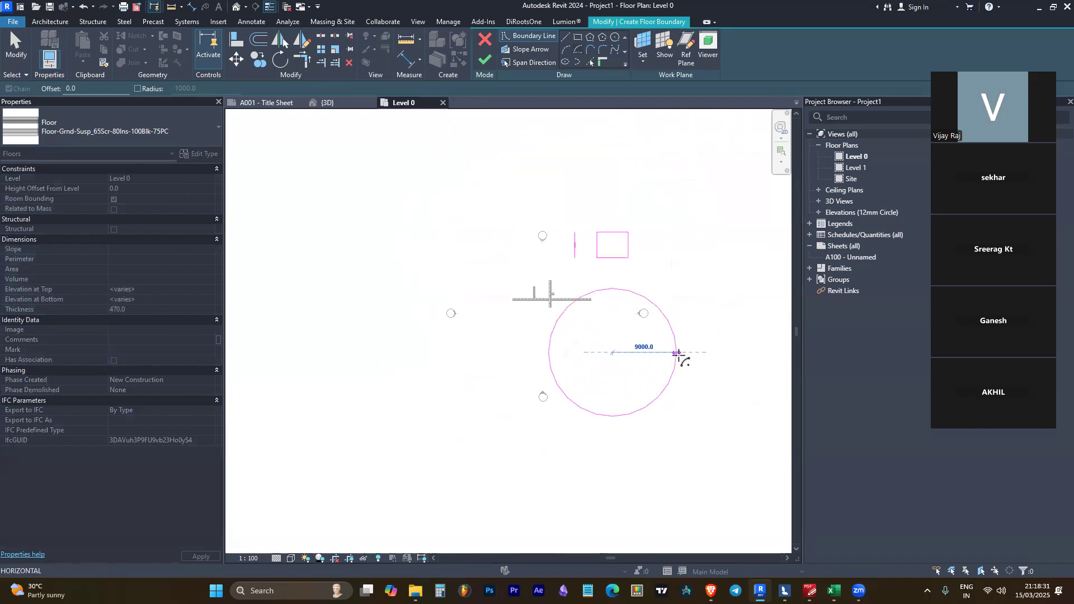
{"action": "left_click", "coordinate": [735, 352]}
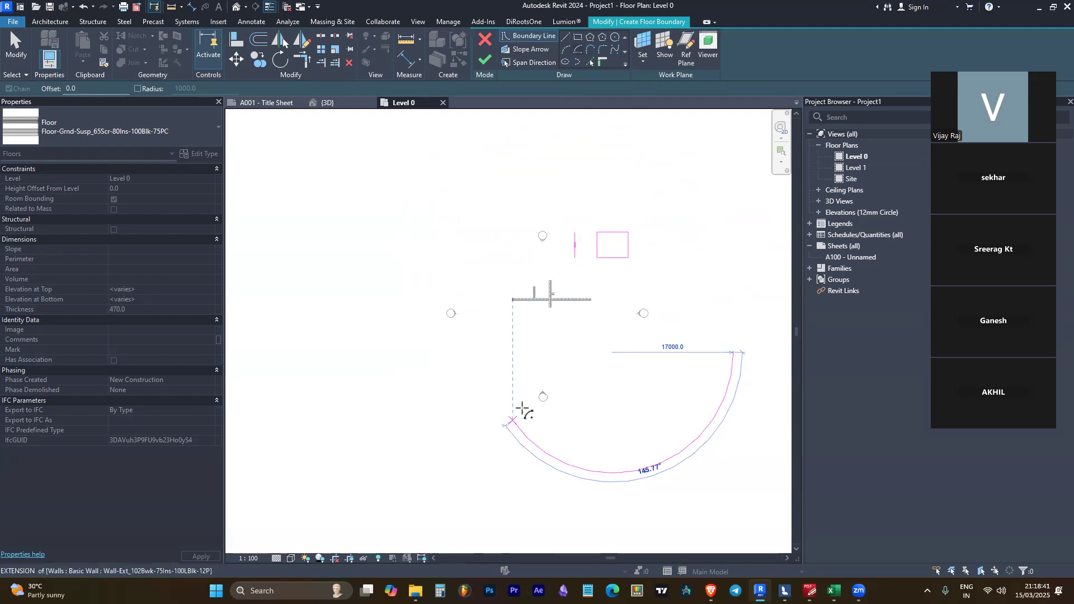
{"action": "left_click", "coordinate": [497, 356]}
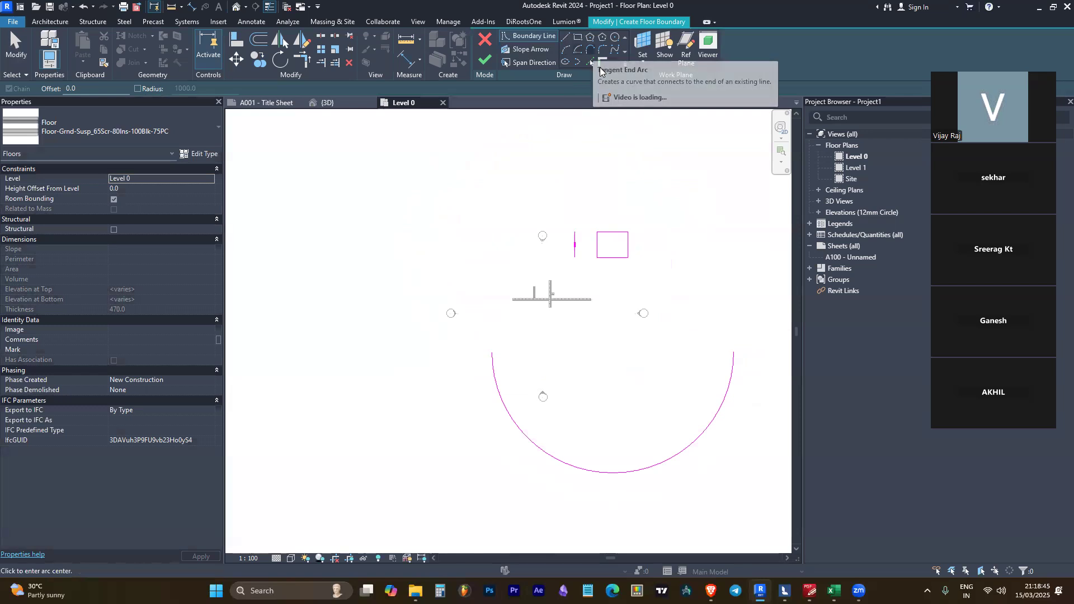
Round the rectangular boundary's lower-right corner with a Fillet Arc of about 1300 mm radius
{"action": "left_click", "coordinate": [592, 63]}
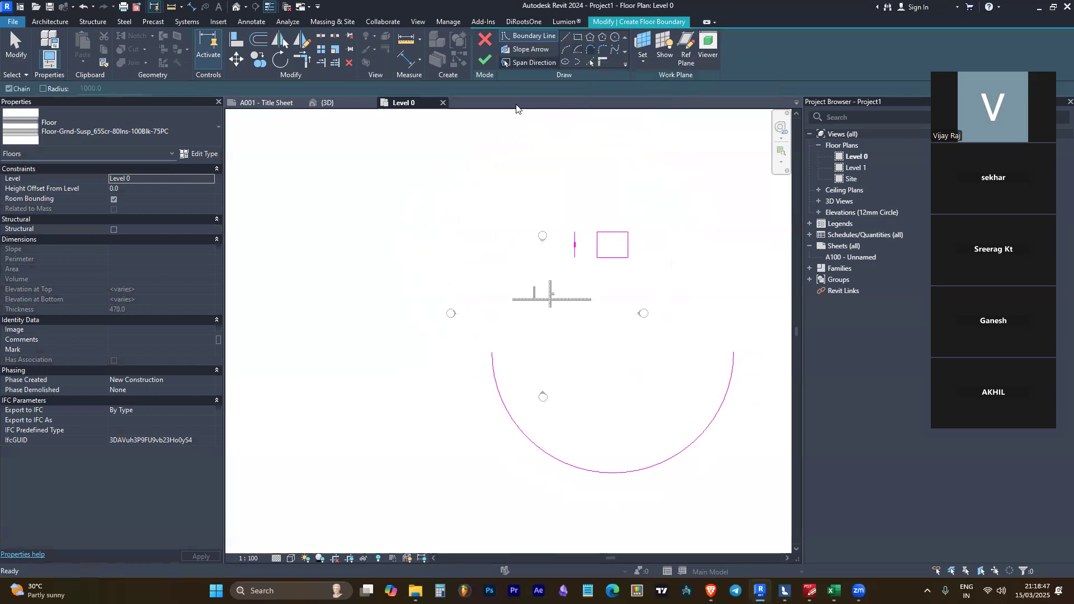
{"action": "key", "text": "Escape"}
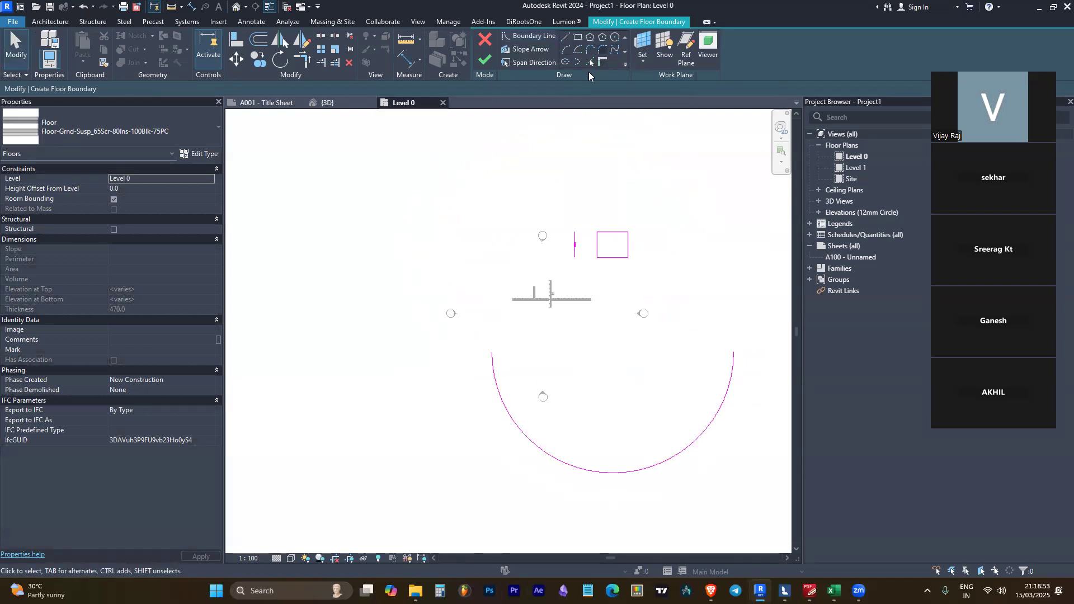
{"action": "scroll", "coordinate": [619, 229], "scroll_direction": "up", "scroll_amount": 5}
{"action": "scroll", "coordinate": [642, 285], "scroll_direction": "up", "scroll_amount": 1}
{"action": "scroll", "coordinate": [476, 183], "scroll_direction": "down", "scroll_amount": 1}
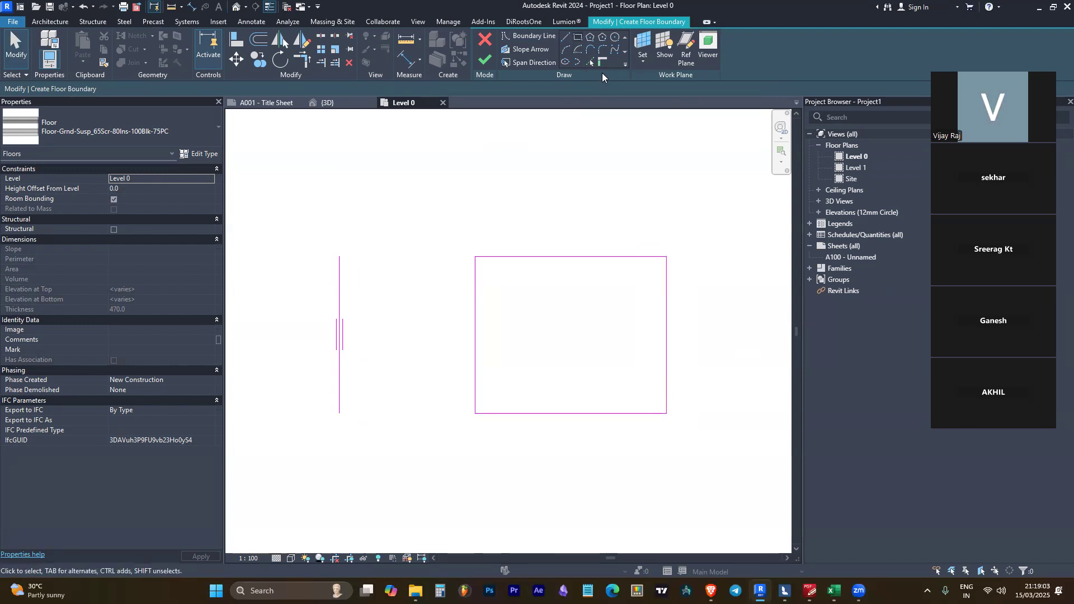
{"action": "left_click", "coordinate": [603, 62]}
{"action": "left_click", "coordinate": [665, 386]}
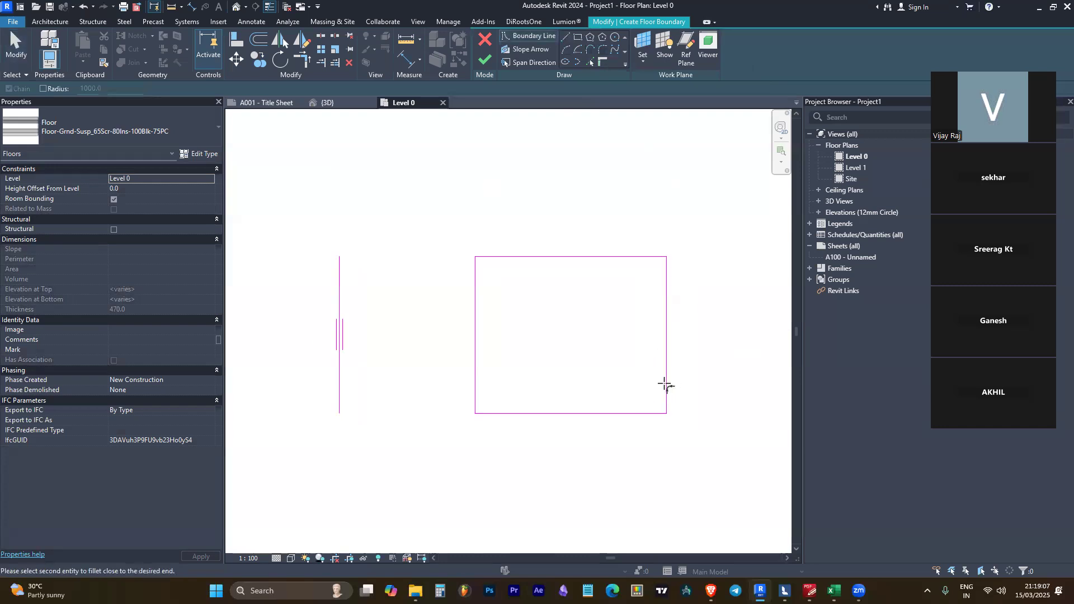
{"action": "left_click", "coordinate": [636, 414]}
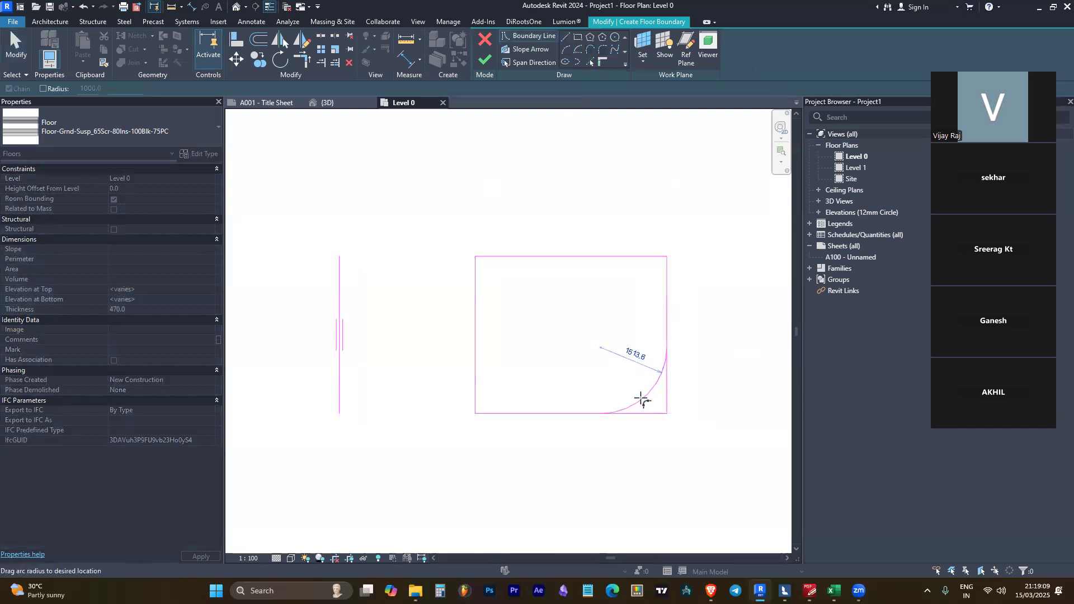
{"action": "left_click", "coordinate": [644, 402]}
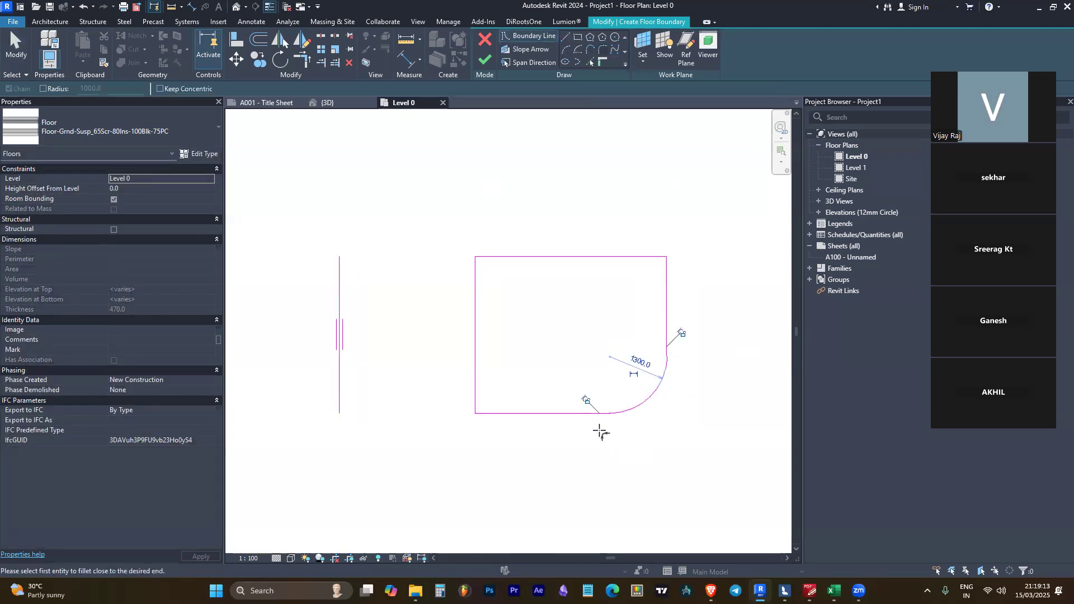
Round the rectangular boundary's upper-left corner with another Fillet Arc and leave the tool
{"action": "left_click", "coordinate": [477, 291]}
{"action": "left_click", "coordinate": [497, 258]}
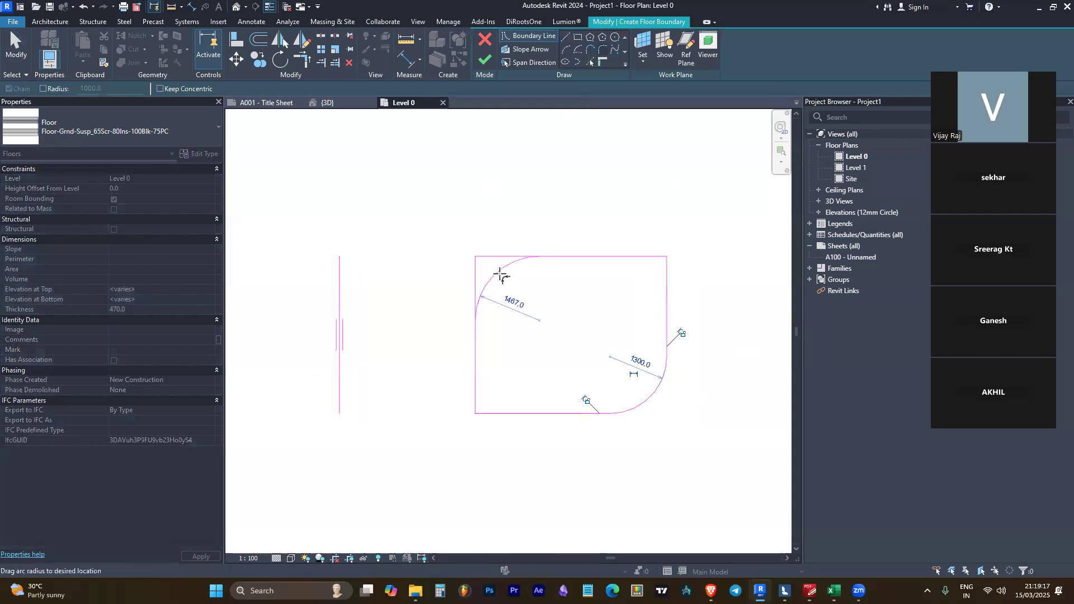
{"action": "left_click", "coordinate": [495, 272]}
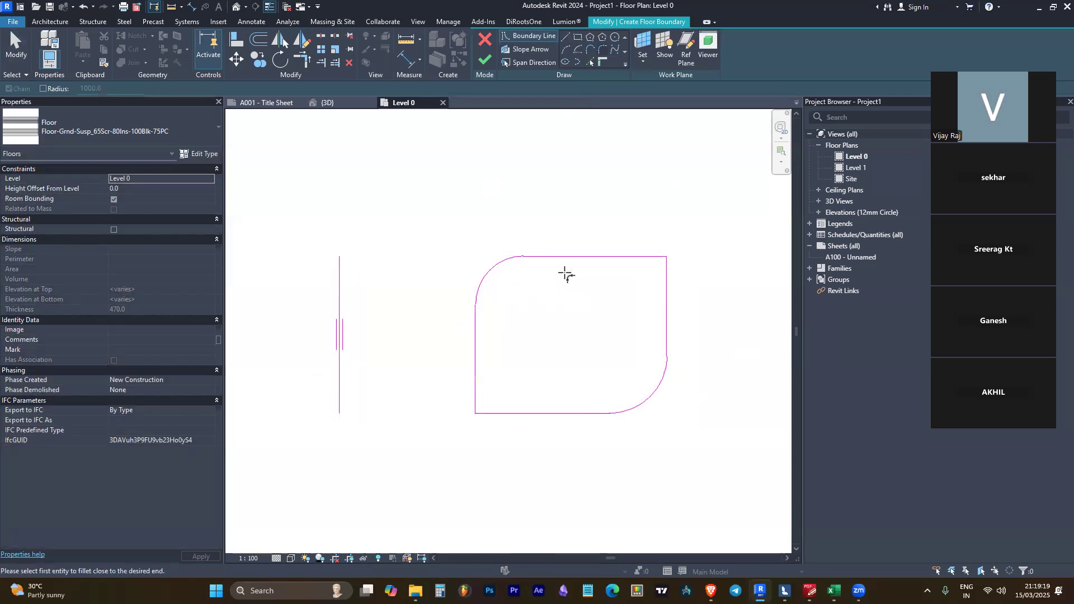
{"action": "key", "text": "Escape"}
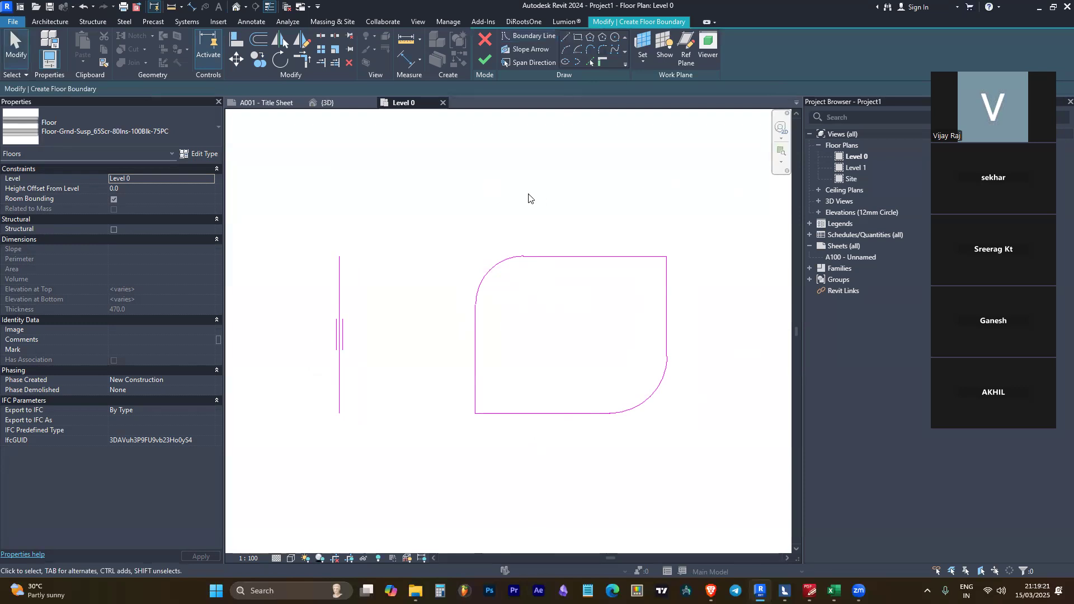
{"action": "scroll", "coordinate": [532, 197], "scroll_direction": "down", "scroll_amount": 2}
{"action": "scroll", "coordinate": [536, 179], "scroll_direction": "down", "scroll_amount": 1}
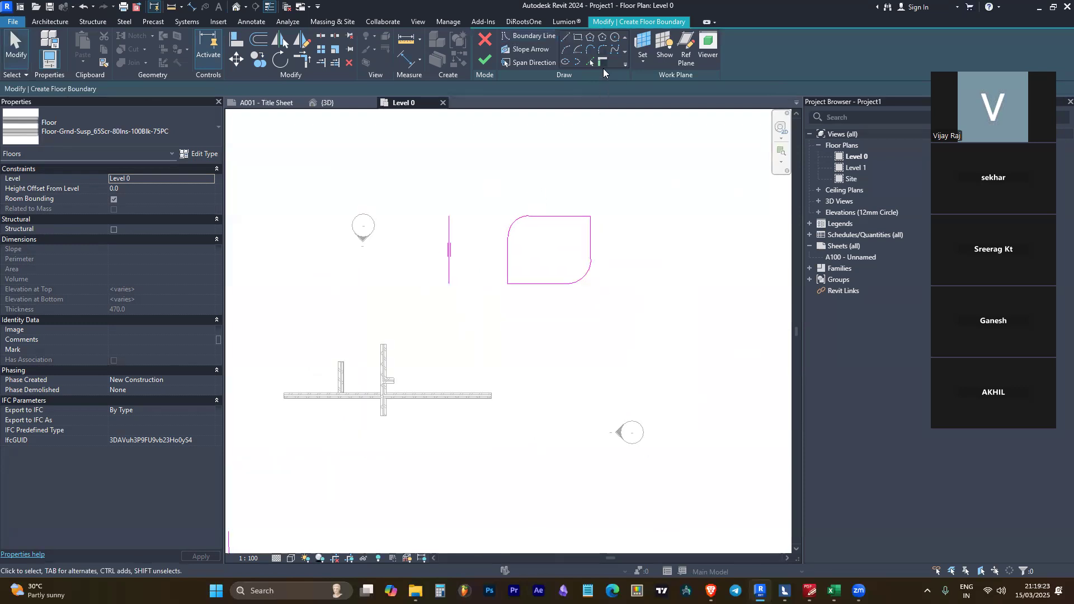
Sketch a freeform spline boundary beside the rounded rectangle, curving back around to end near its starting point
{"action": "left_click", "coordinate": [616, 50]}
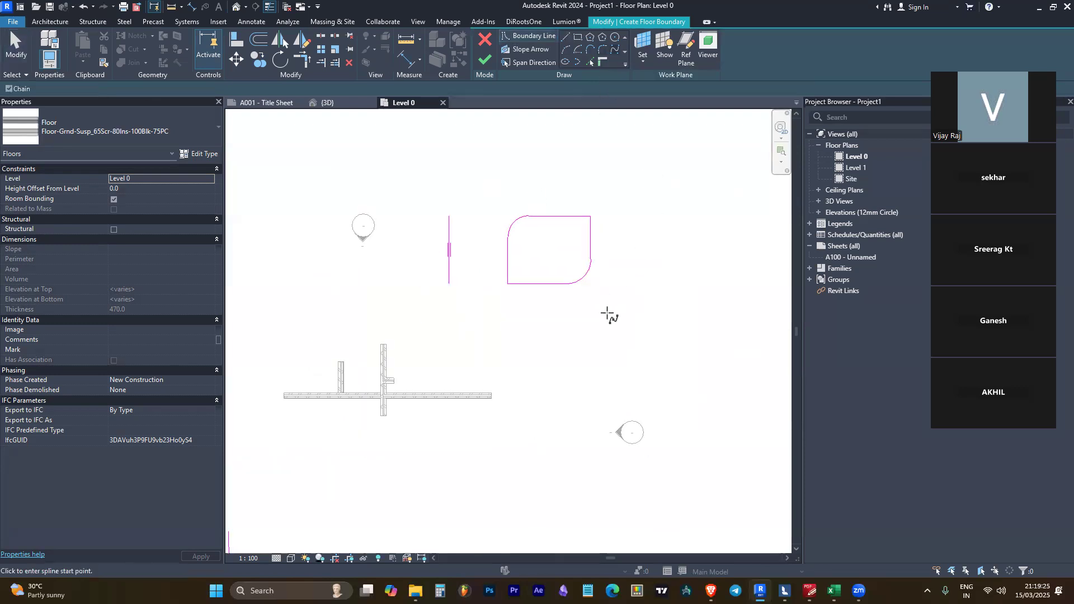
{"action": "scroll", "coordinate": [616, 280], "scroll_direction": "up", "scroll_amount": 3}
{"action": "left_click", "coordinate": [659, 190]}
{"action": "left_click", "coordinate": [699, 329]}
{"action": "left_click", "coordinate": [743, 213]}
{"action": "scroll", "coordinate": [533, 417], "scroll_direction": "down", "scroll_amount": 2}
{"action": "left_click", "coordinate": [621, 223]}
{"action": "left_click", "coordinate": [714, 220]}
{"action": "left_click", "coordinate": [714, 337]}
{"action": "left_click", "coordinate": [619, 452]}
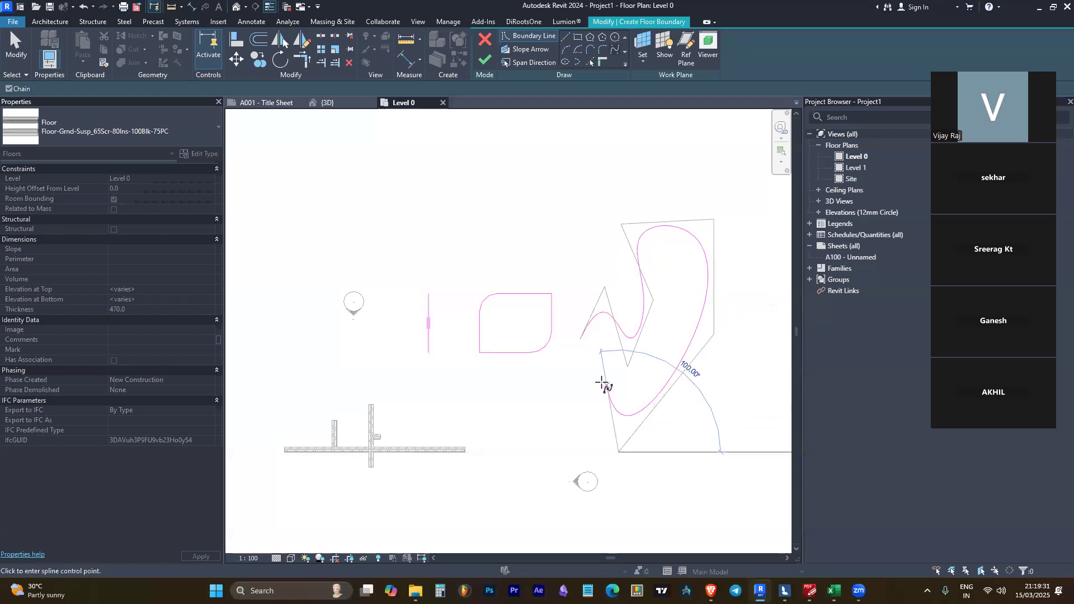
{"action": "scroll", "coordinate": [580, 343], "scroll_direction": "up", "scroll_amount": 5}
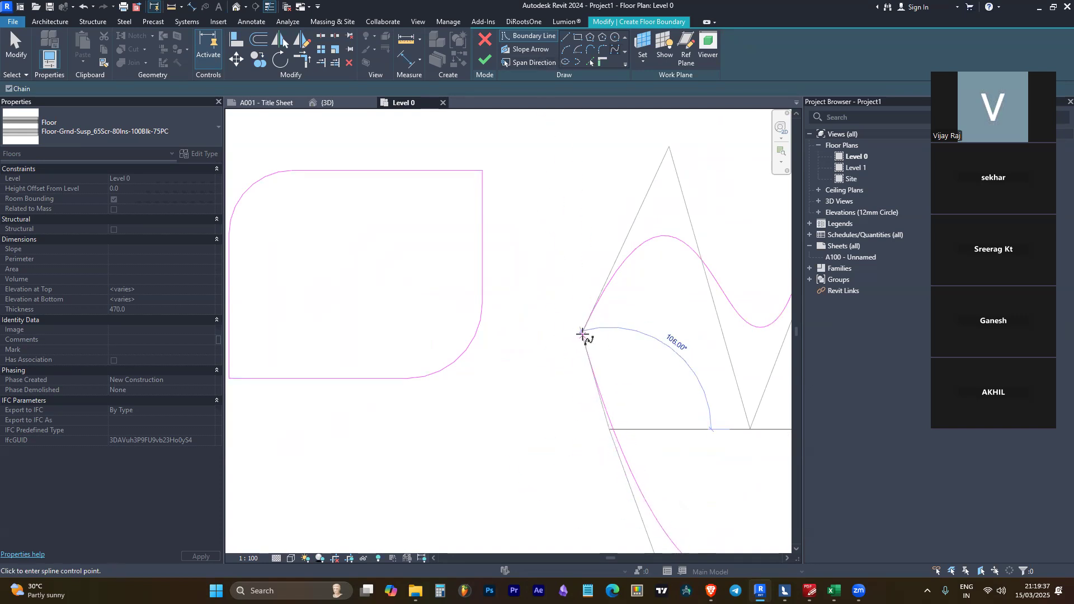
Close the gap between the spline's two ends with a straight boundary line and leave the Line tool
{"action": "left_click", "coordinate": [565, 36]}
{"action": "left_click", "coordinate": [609, 430]}
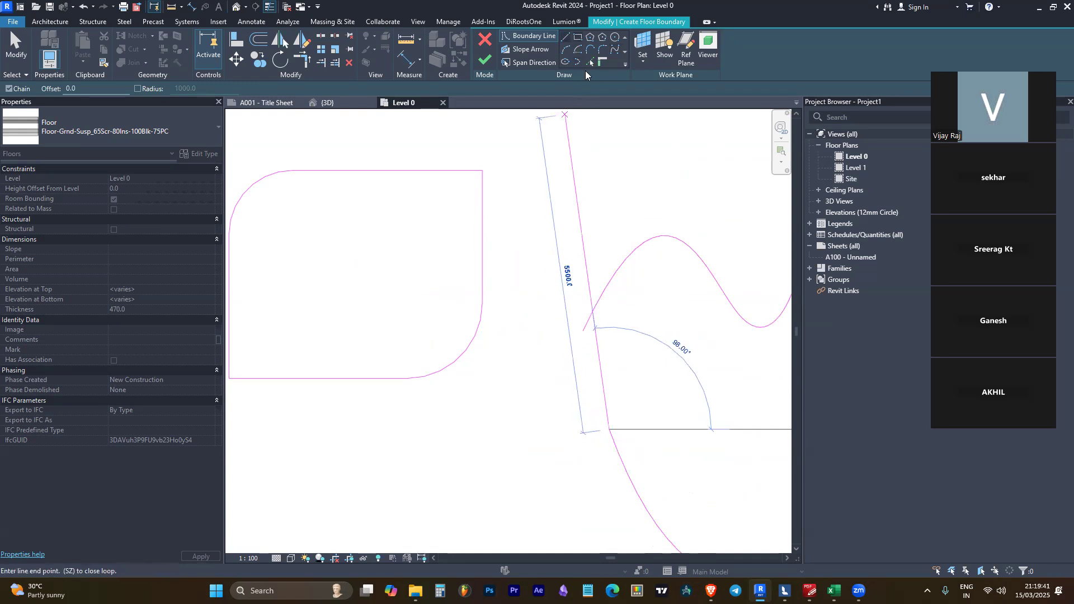
{"action": "left_click", "coordinate": [583, 333]}
{"action": "key", "text": "Escape"}
{"action": "scroll", "coordinate": [597, 351], "scroll_direction": "down", "scroll_amount": 5}
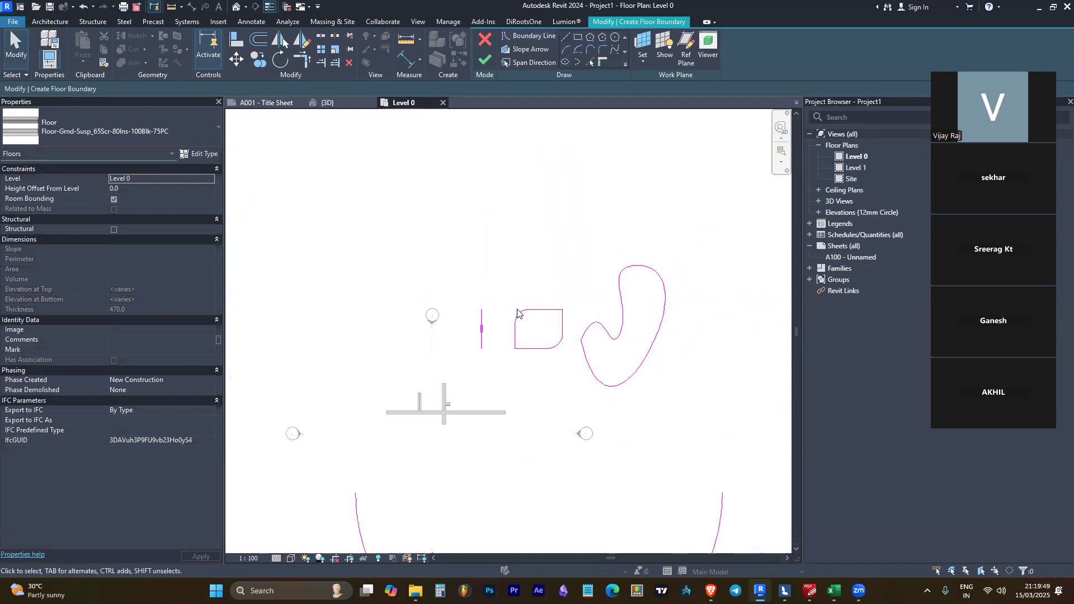
Try to finish the floor boundary with the vertical line and semicircle still open, and continue the sketch
{"action": "scroll", "coordinate": [495, 322], "scroll_direction": "up", "scroll_amount": 2}
{"action": "scroll", "coordinate": [491, 322], "scroll_direction": "down", "scroll_amount": 3}
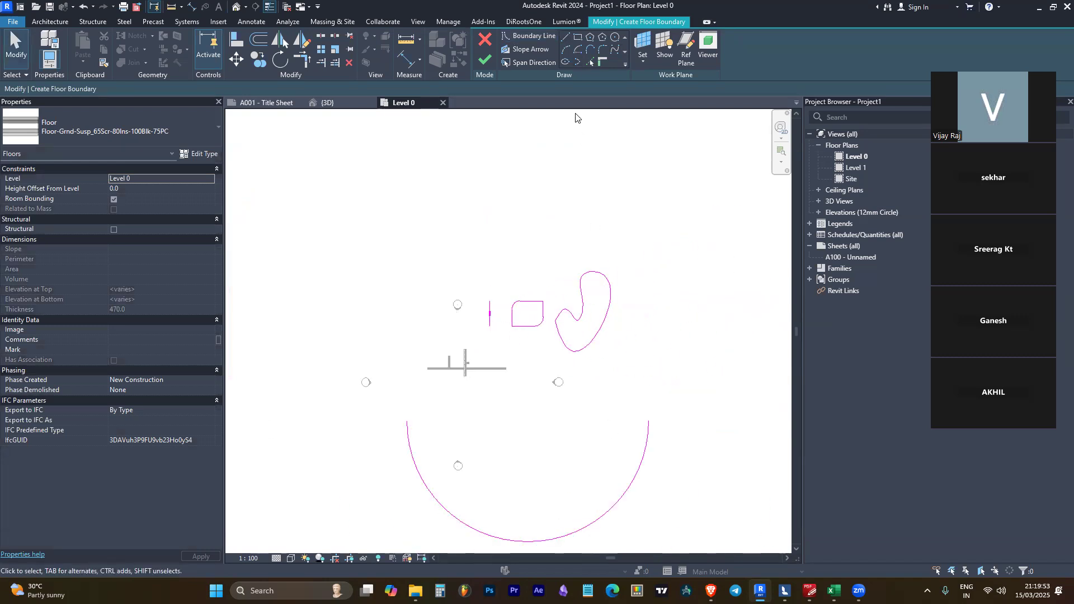
{"action": "left_click", "coordinate": [480, 58]}
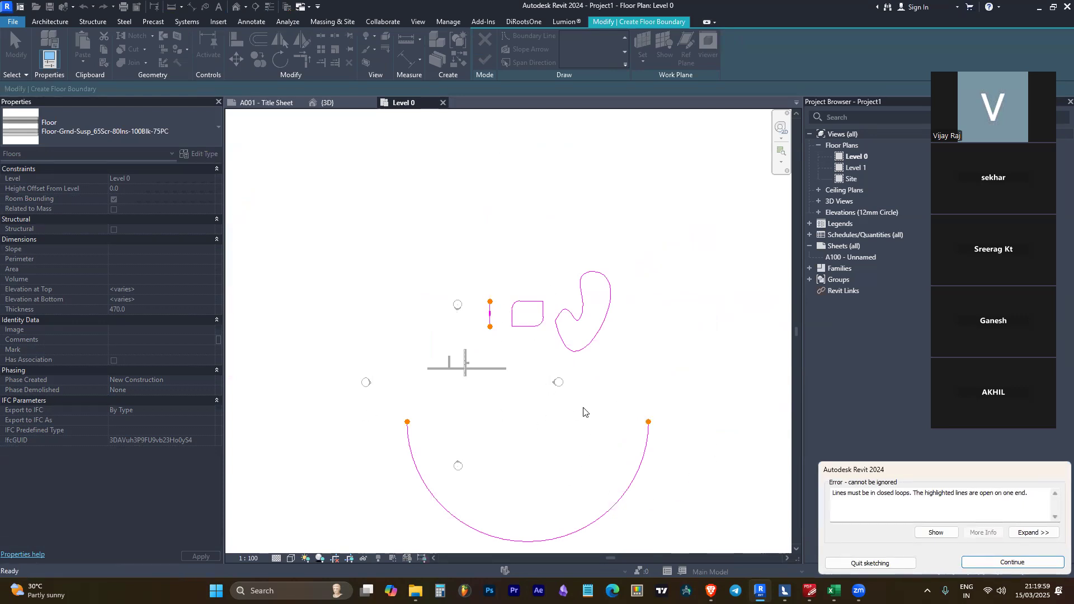
{"action": "key", "text": "Return"}
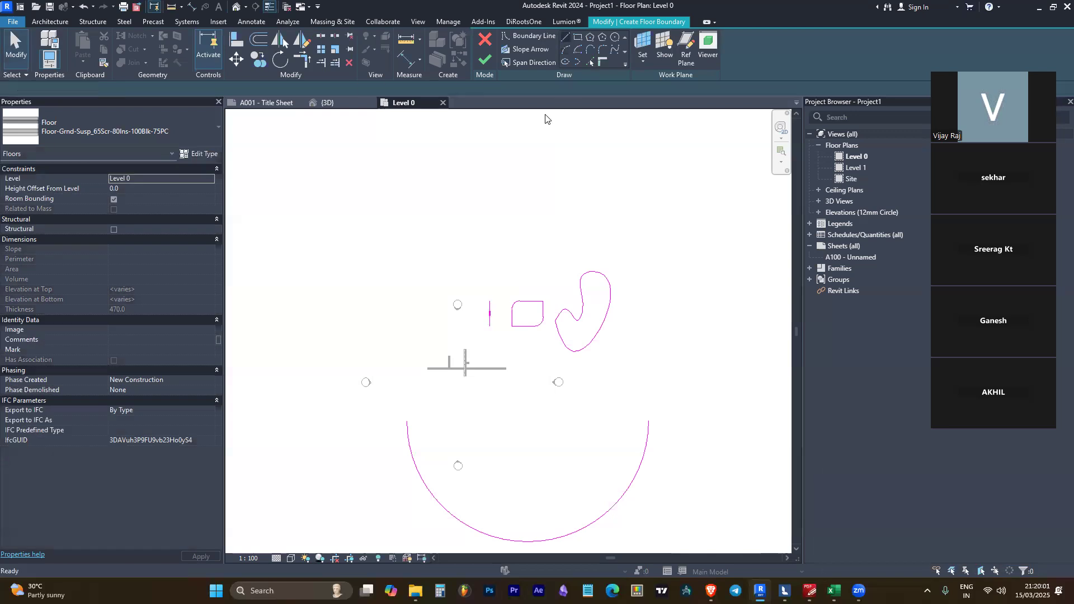
Close the vertical line into a triangle and join the semicircle's ends with a straight chord using boundary lines
{"action": "left_click", "coordinate": [477, 303]}
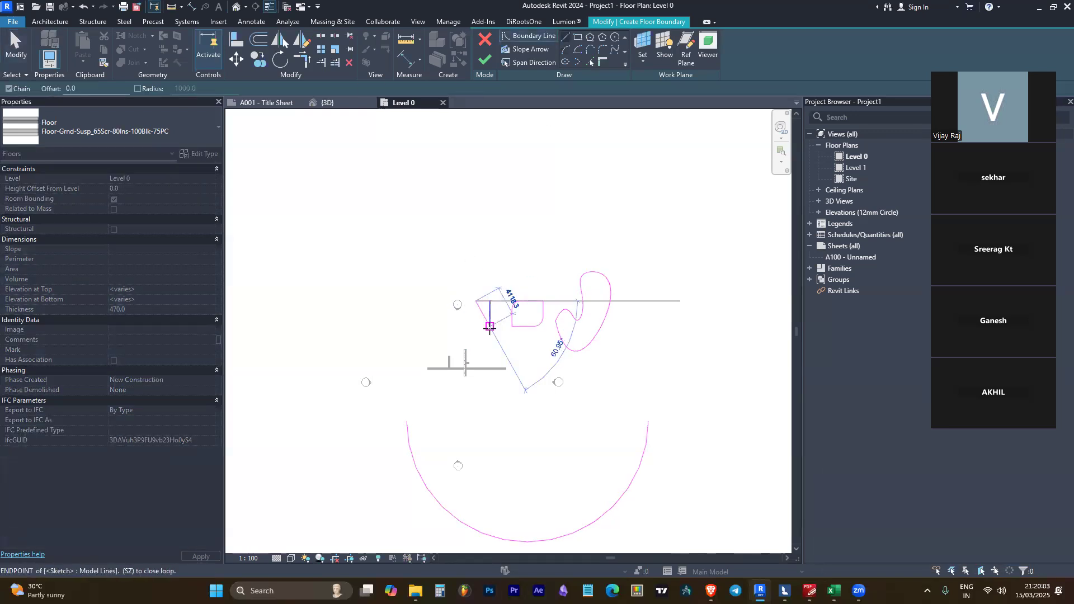
{"action": "left_click", "coordinate": [490, 326]}
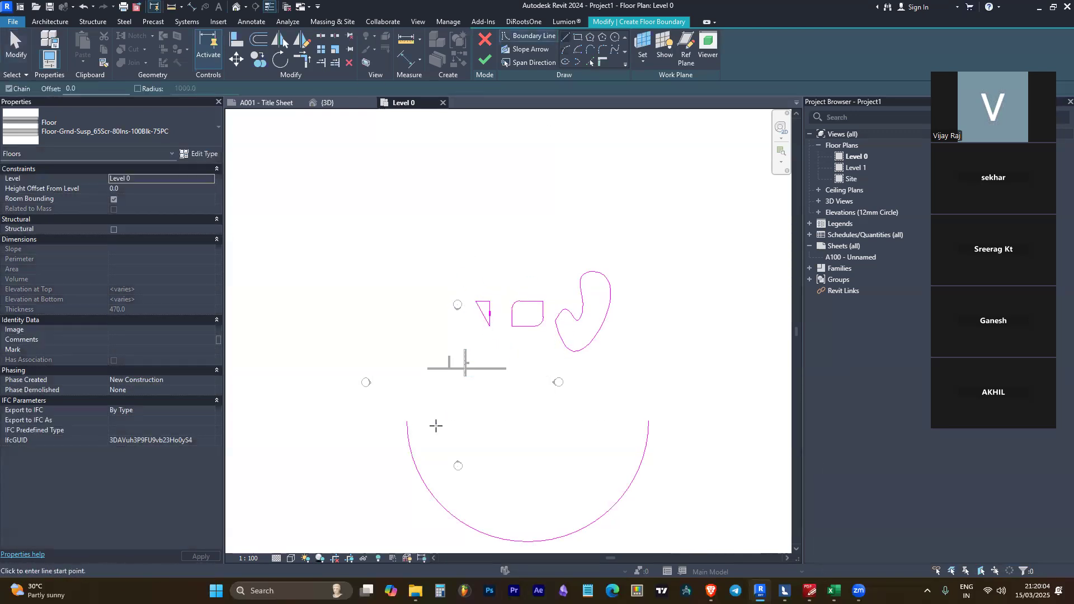
{"action": "left_click", "coordinate": [407, 421]}
{"action": "left_click", "coordinate": [648, 422]}
{"action": "key", "text": "Escape"}
{"action": "key", "text": "Escape"}
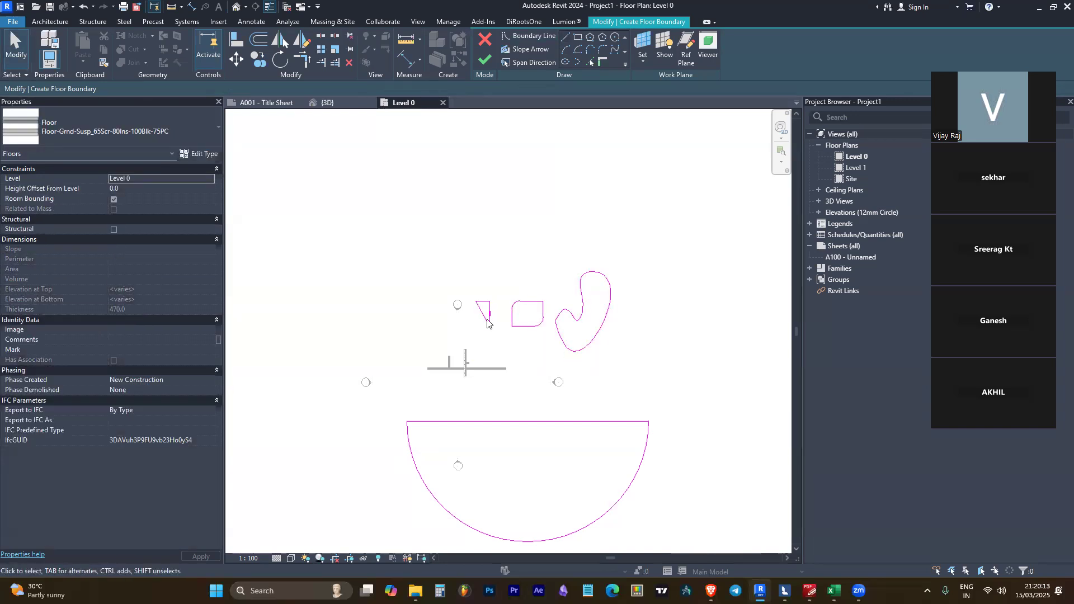
Finish the floor boundary sketch to create the floor, and deselect it
{"action": "scroll", "coordinate": [458, 282], "scroll_direction": "down", "scroll_amount": 1}
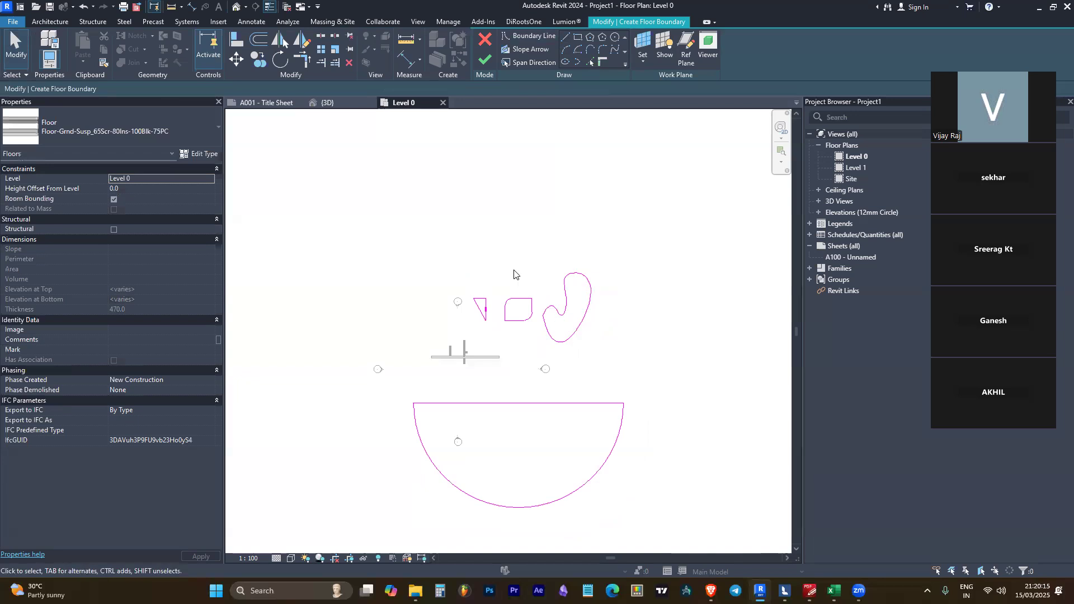
{"action": "left_click", "coordinate": [484, 59]}
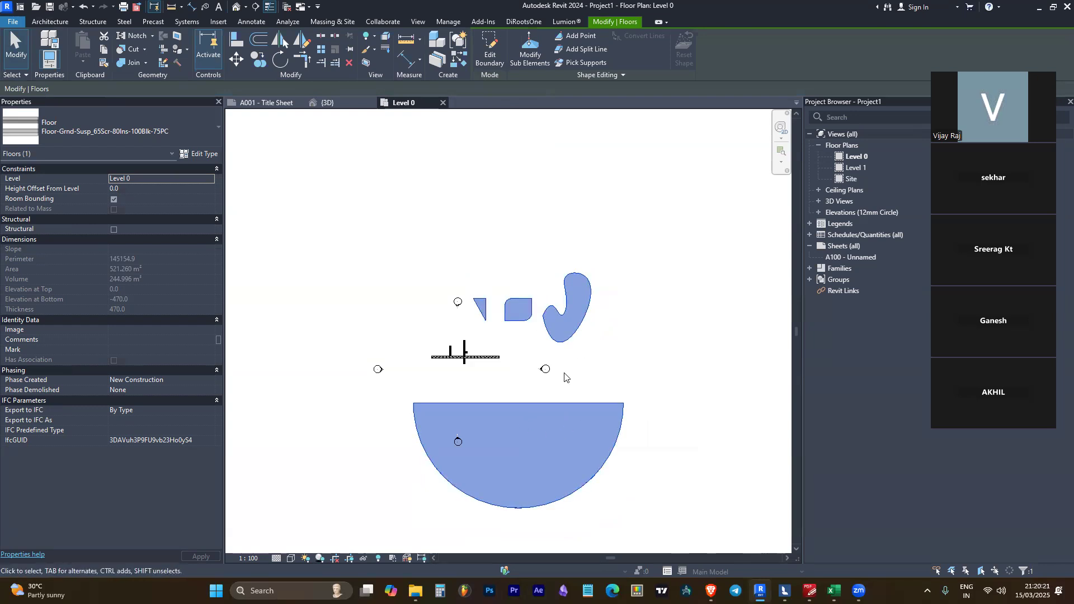
{"action": "key", "text": "Escape"}
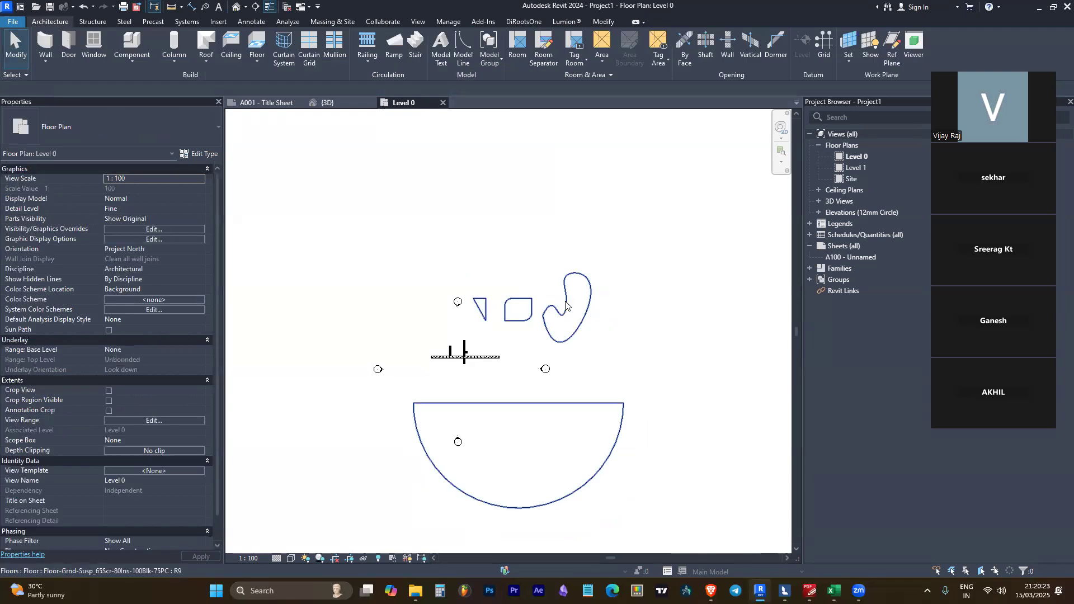
Move the floor so that its spline-shaped part lies under the joined walls
{"action": "left_click", "coordinate": [583, 306]}
{"action": "left_click", "coordinate": [276, 389]}
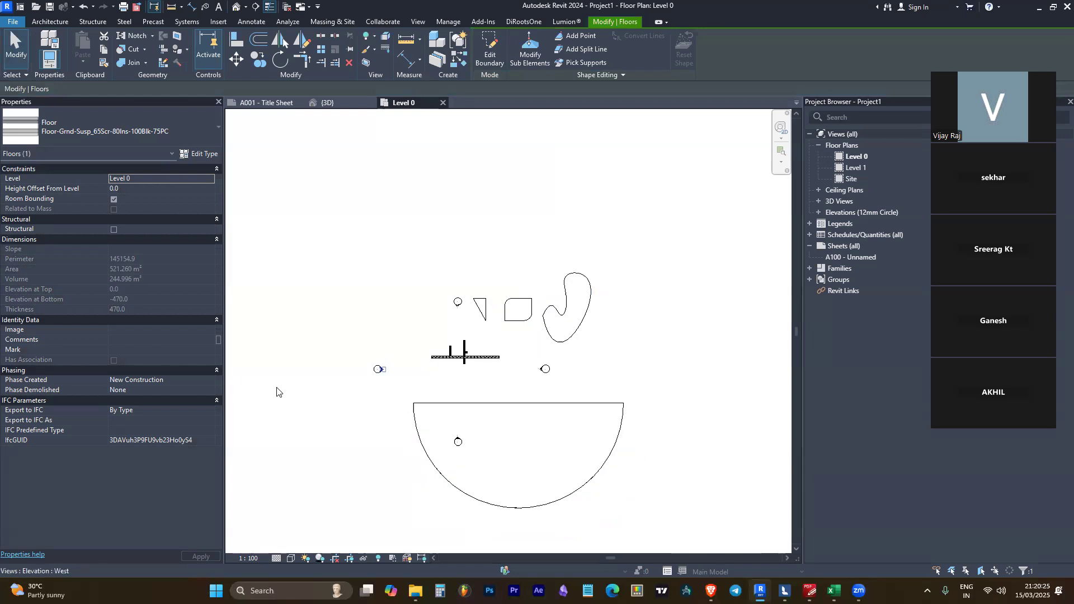
{"action": "scroll", "coordinate": [446, 381], "scroll_direction": "up", "scroll_amount": 3}
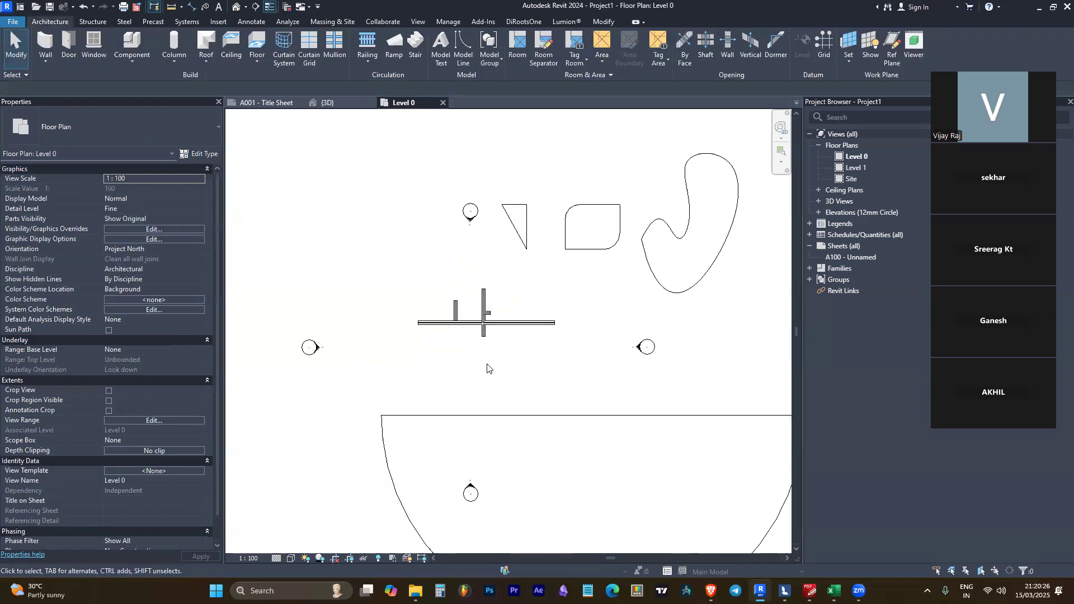
{"action": "left_click", "coordinate": [648, 262]}
{"action": "left_click_drag", "start_coordinate": [646, 273], "coordinate": [450, 344]}
{"action": "key", "text": "Escape"}
{"action": "scroll", "coordinate": [464, 331], "scroll_direction": "up", "scroll_amount": 2}
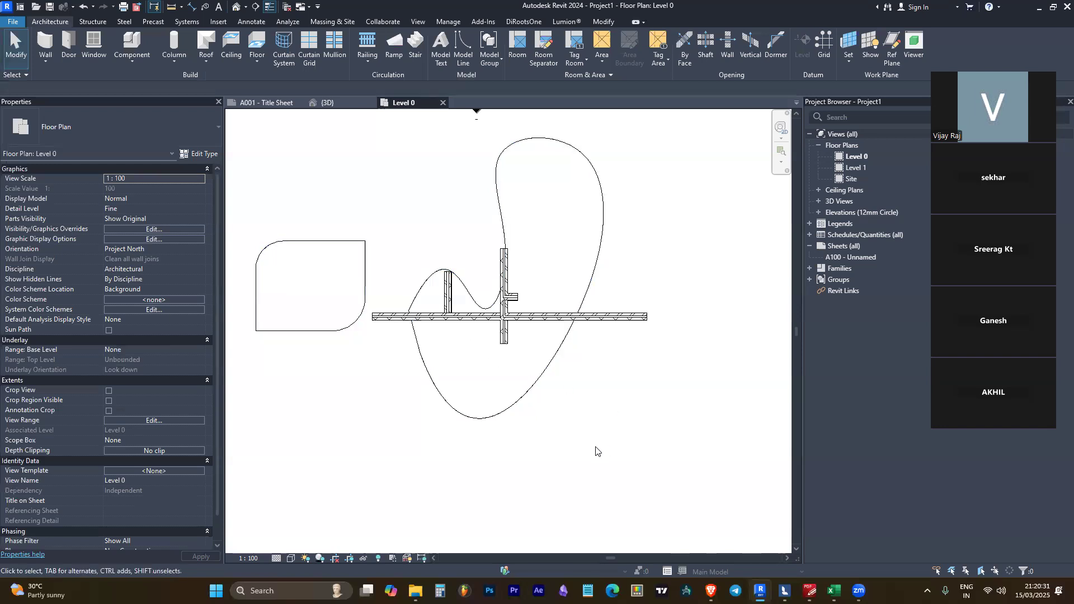
{"action": "left_click", "coordinate": [562, 353]}
{"action": "scroll", "coordinate": [429, 286], "scroll_direction": "up", "scroll_amount": 2}
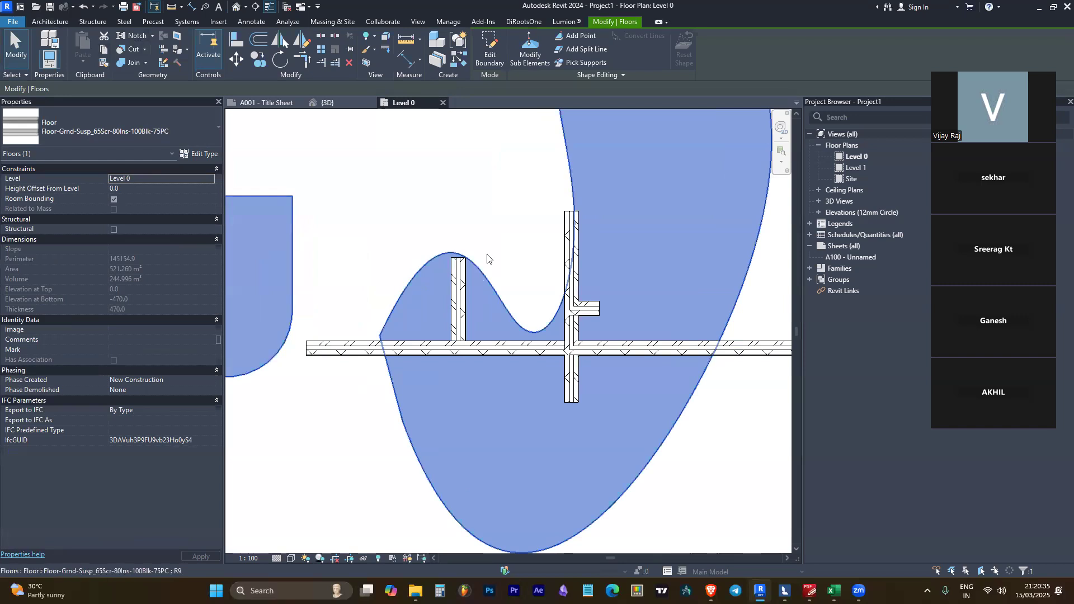
{"action": "scroll", "coordinate": [487, 255], "scroll_direction": "down", "scroll_amount": 3}
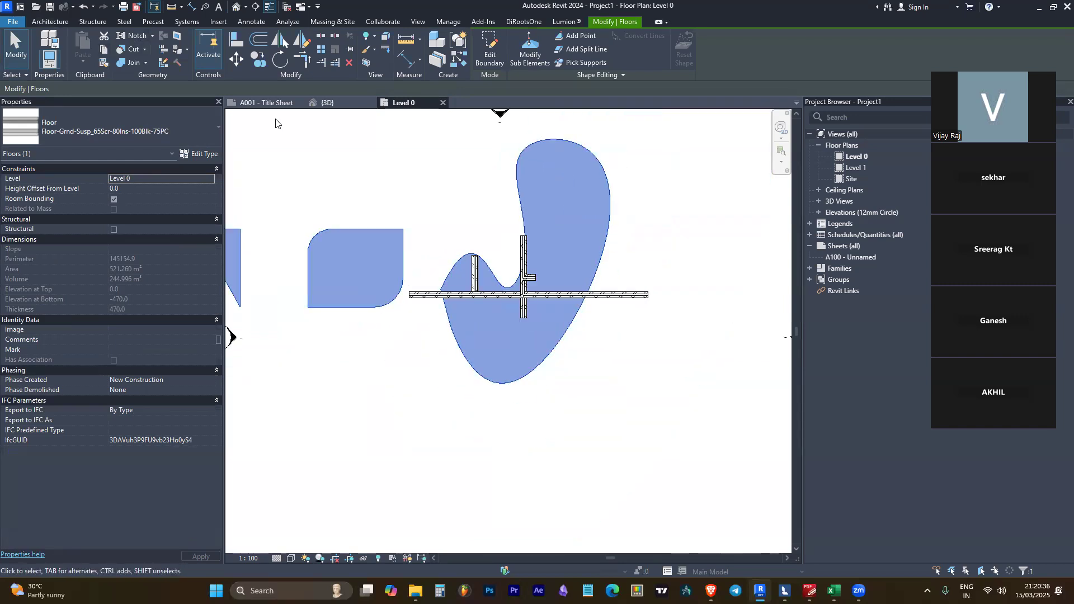
{"action": "left_click", "coordinate": [106, 50]}
{"action": "left_click", "coordinate": [82, 62]}
{"action": "left_click", "coordinate": [336, 185]}
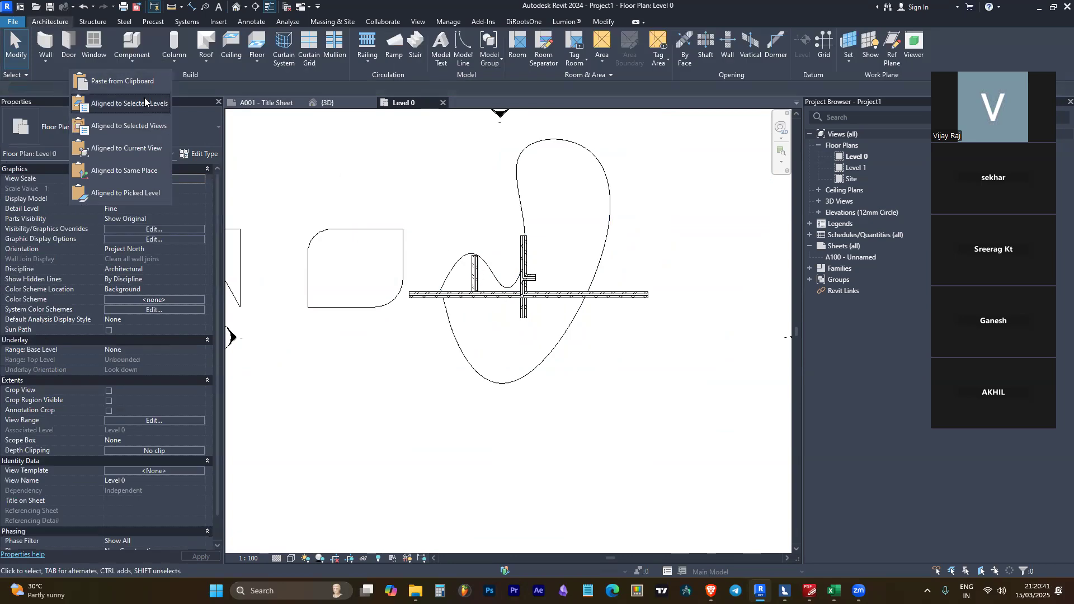
{"action": "left_click", "coordinate": [603, 21]}
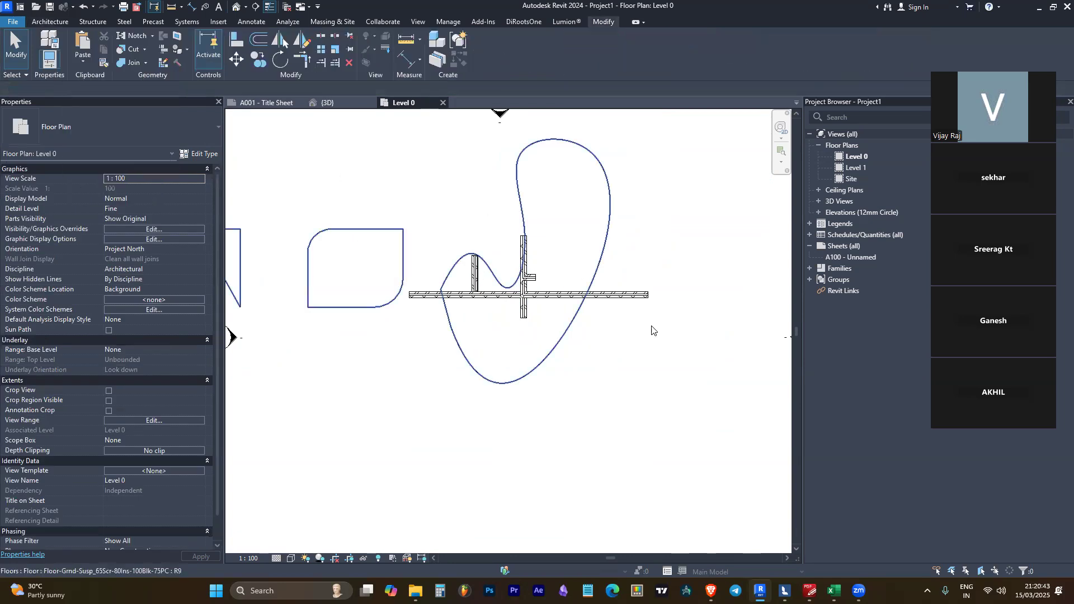
Copy the floor to the clipboard, paste it aligned to Level 1, and deselect the copy
{"action": "left_click", "coordinate": [599, 229]}
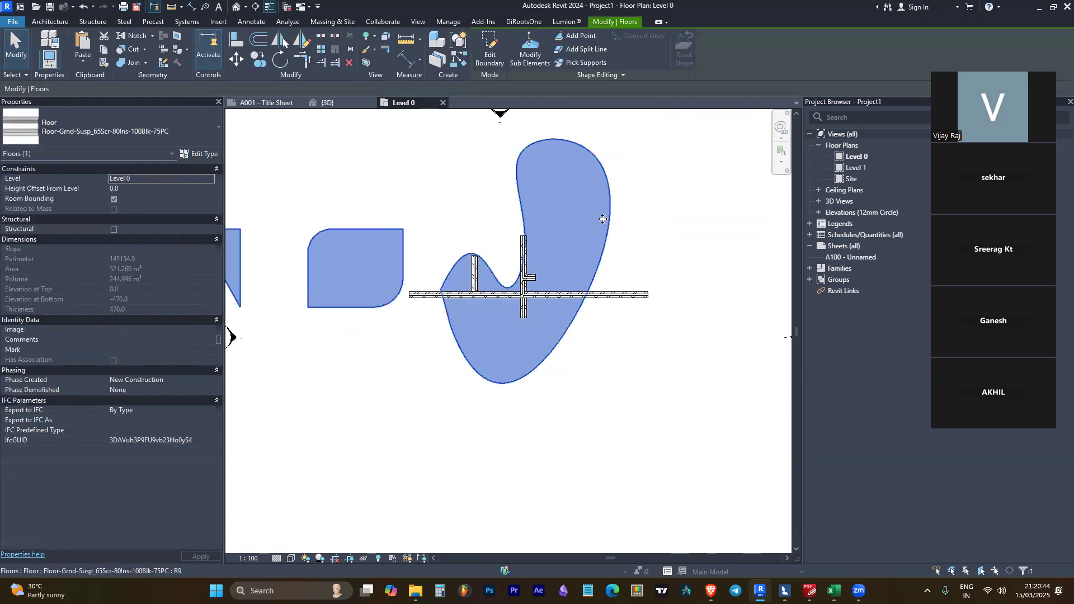
{"action": "left_click", "coordinate": [103, 51]}
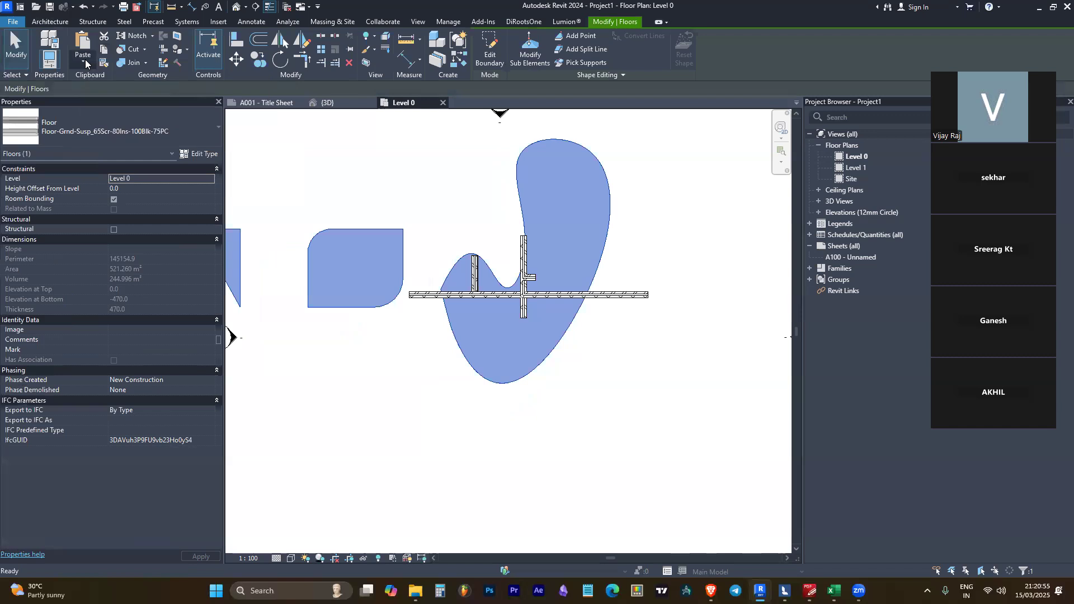
{"action": "left_click", "coordinate": [84, 62]}
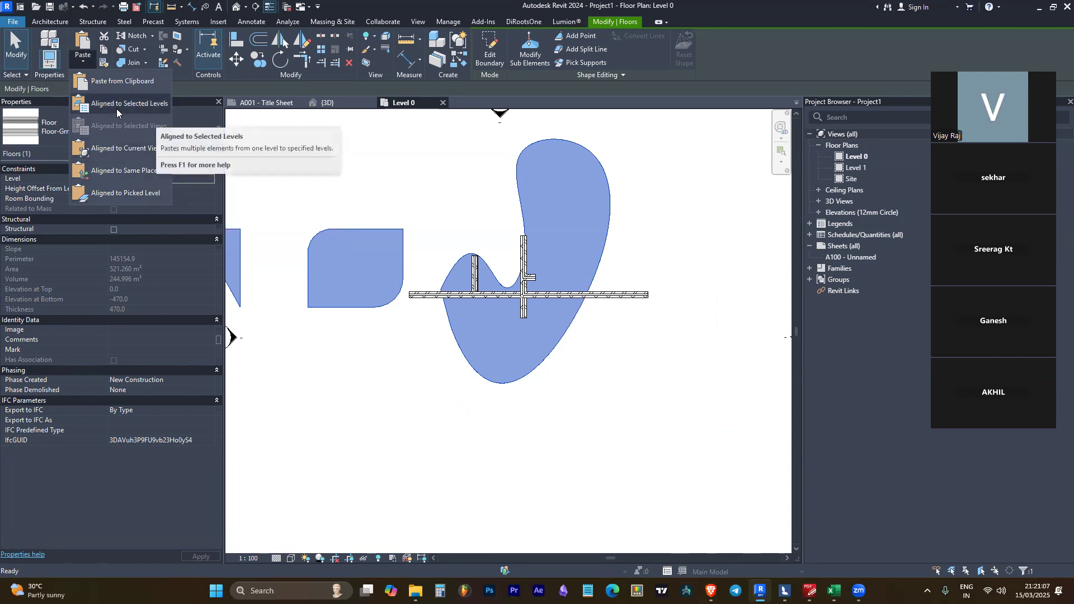
{"action": "left_click", "coordinate": [154, 107]}
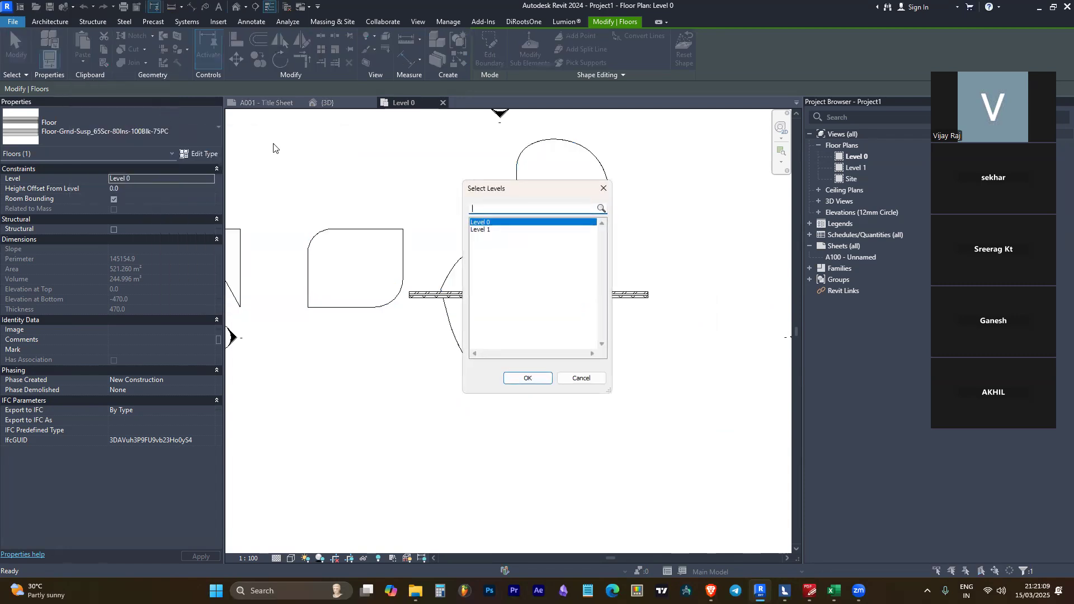
{"action": "left_click", "coordinate": [484, 230]}
{"action": "left_click", "coordinate": [528, 378]}
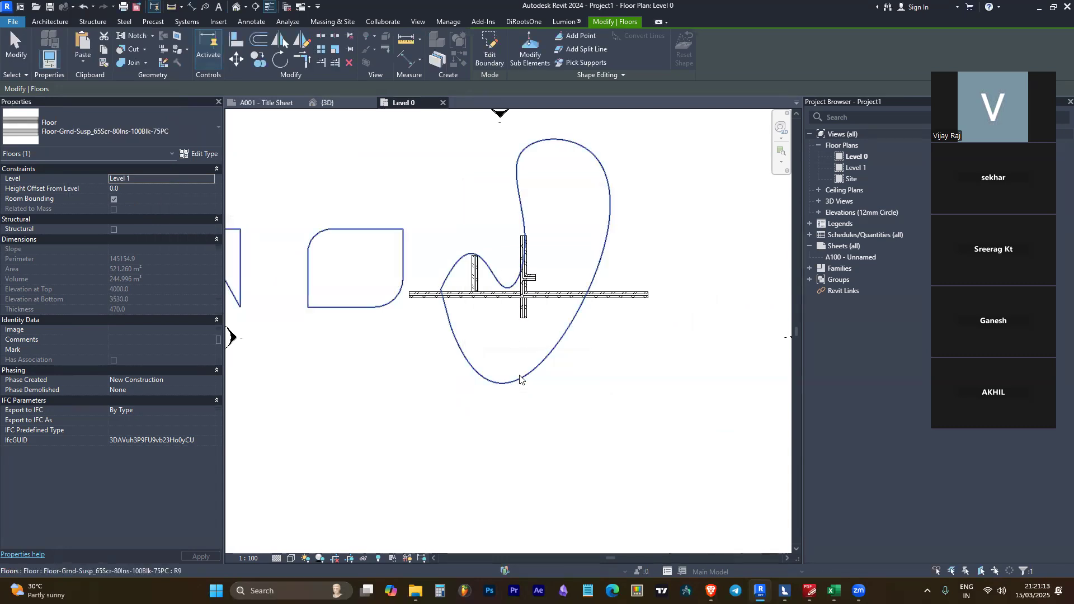
{"action": "left_click", "coordinate": [623, 383]}
{"action": "scroll", "coordinate": [485, 202], "scroll_direction": "down", "scroll_amount": 3}
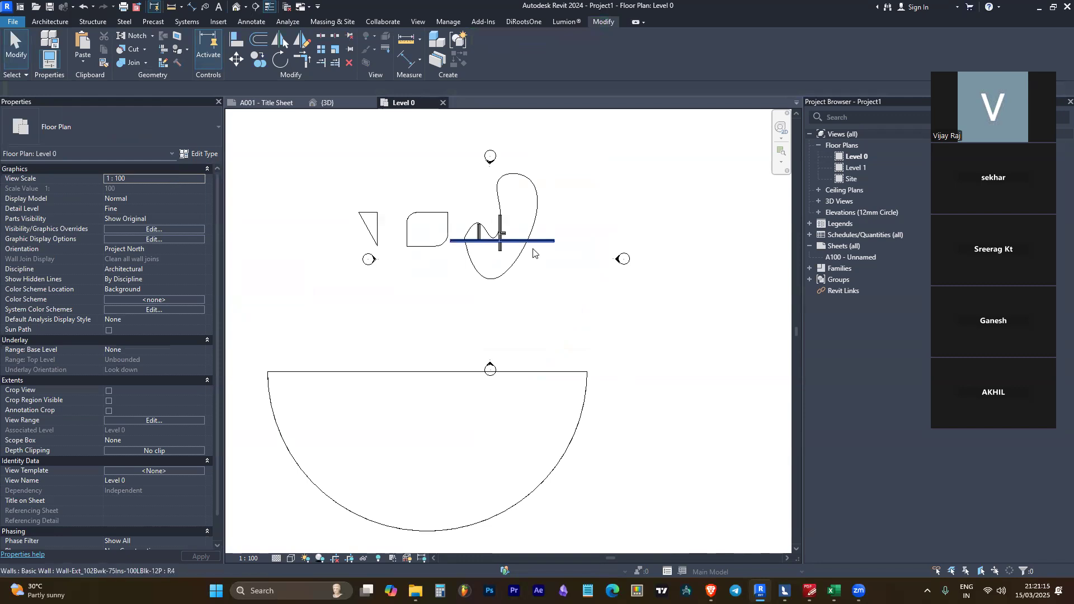
Open the default 3D view and inspect the original floor and its Level 1 copy from the side
{"action": "left_click", "coordinate": [516, 202]}
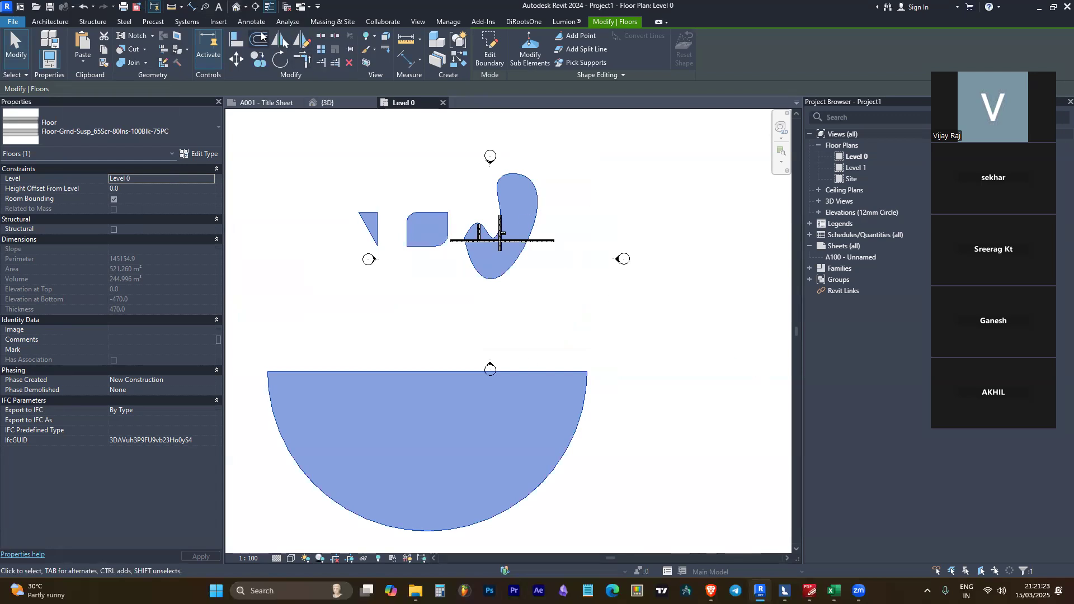
{"action": "left_click", "coordinate": [237, 8]}
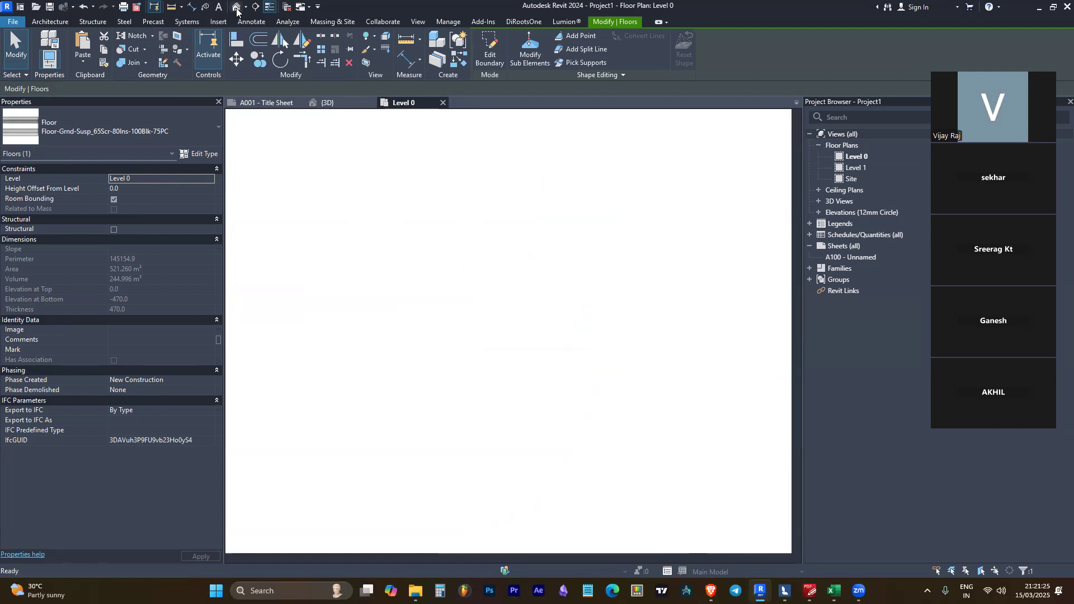
{"action": "middle_click_drag", "start_coordinate": [595, 449], "coordinate": [538, 314], "text": "shift"}
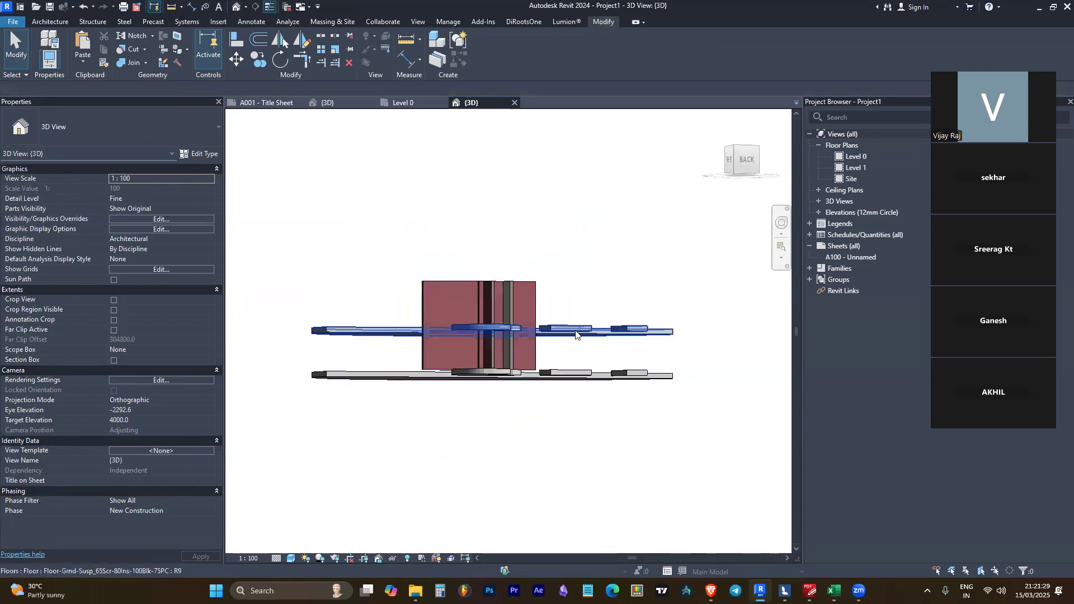
{"action": "left_click", "coordinate": [333, 374]}
{"action": "left_click", "coordinate": [322, 345]}
{"action": "left_click", "coordinate": [338, 332]}
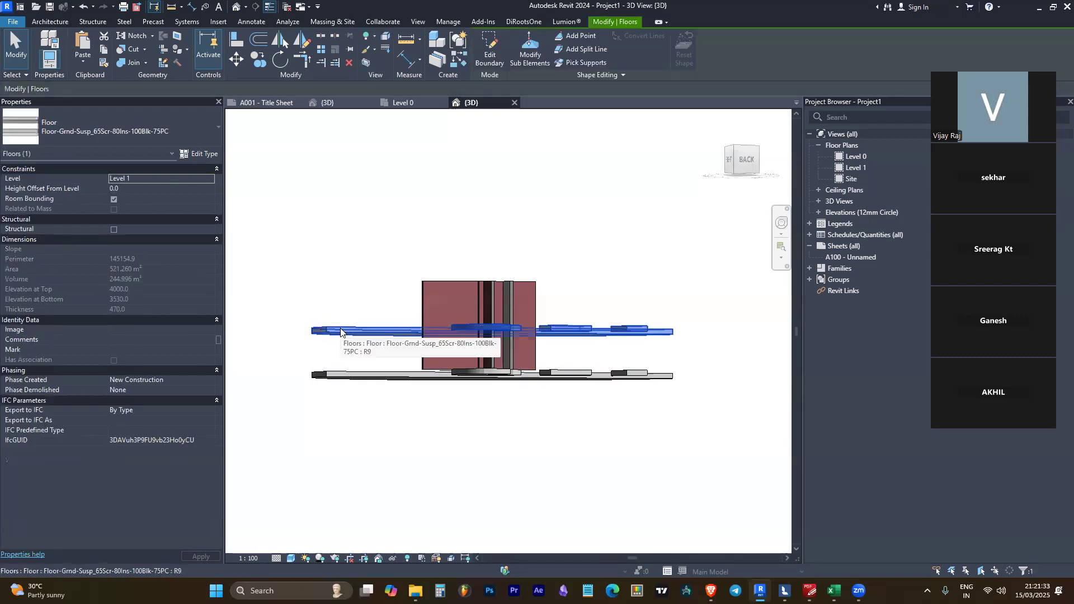
{"action": "left_click", "coordinate": [388, 302]}
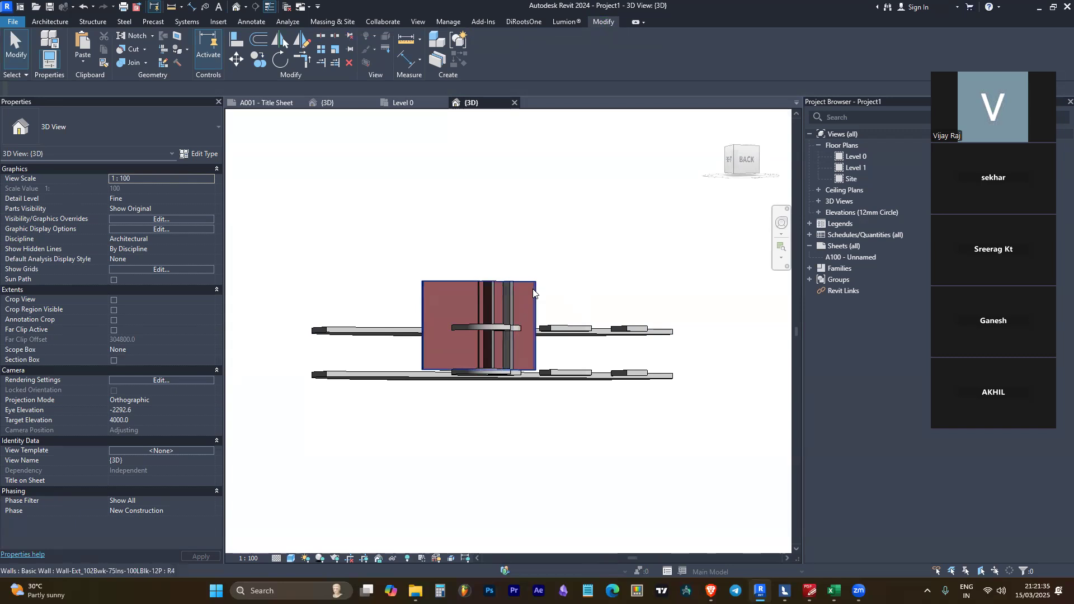
Select the four walls from the back side of the 3D model and set their unconnected height to 4000
{"action": "left_click", "coordinate": [744, 160]}
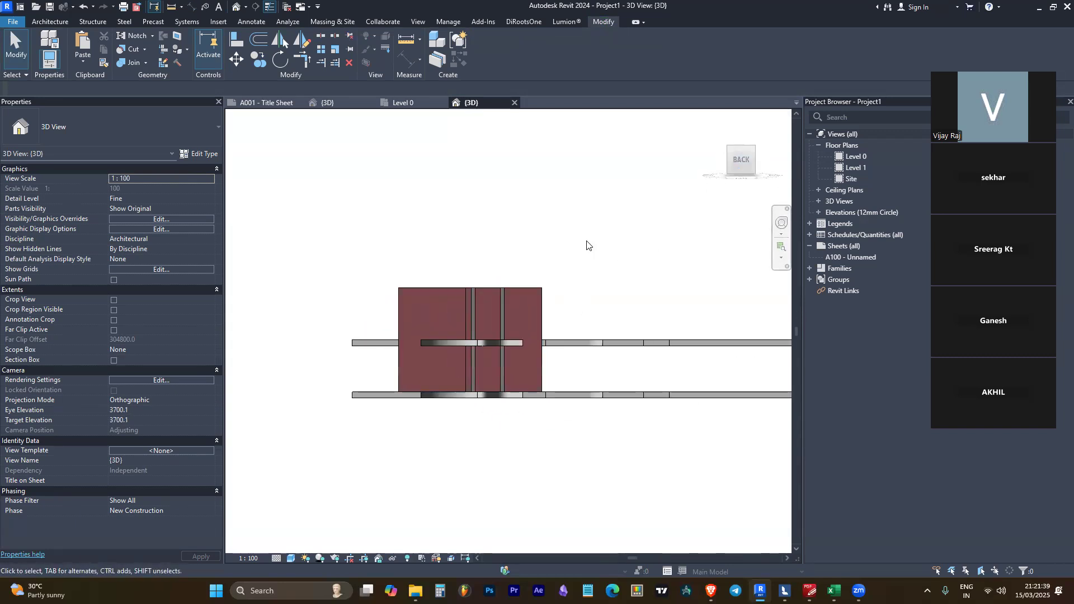
{"action": "left_click", "coordinate": [737, 167]}
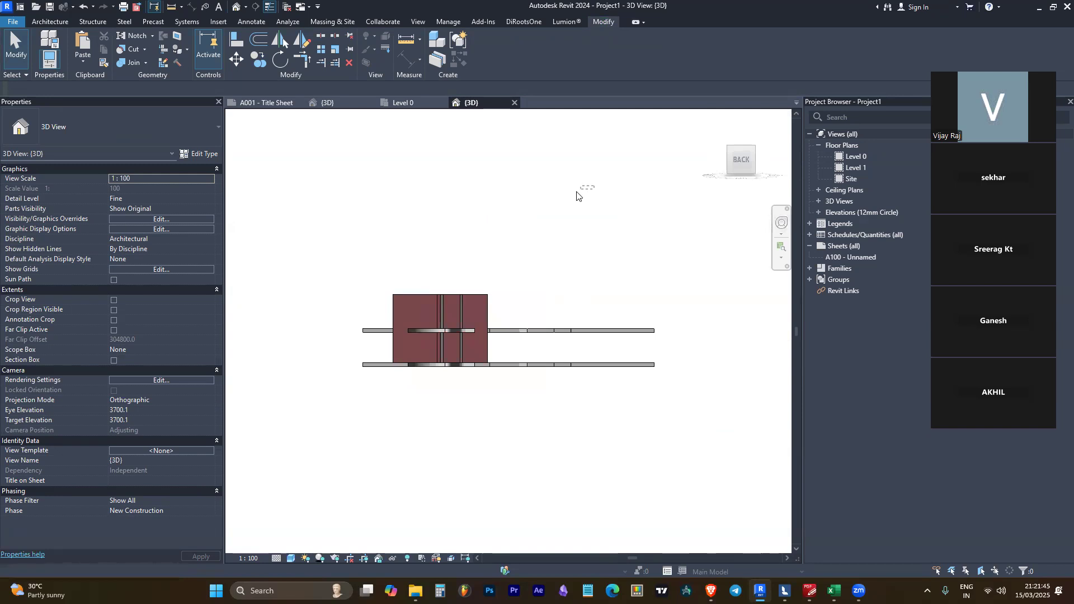
{"action": "left_click_drag", "start_coordinate": [384, 278], "coordinate": [355, 313]}
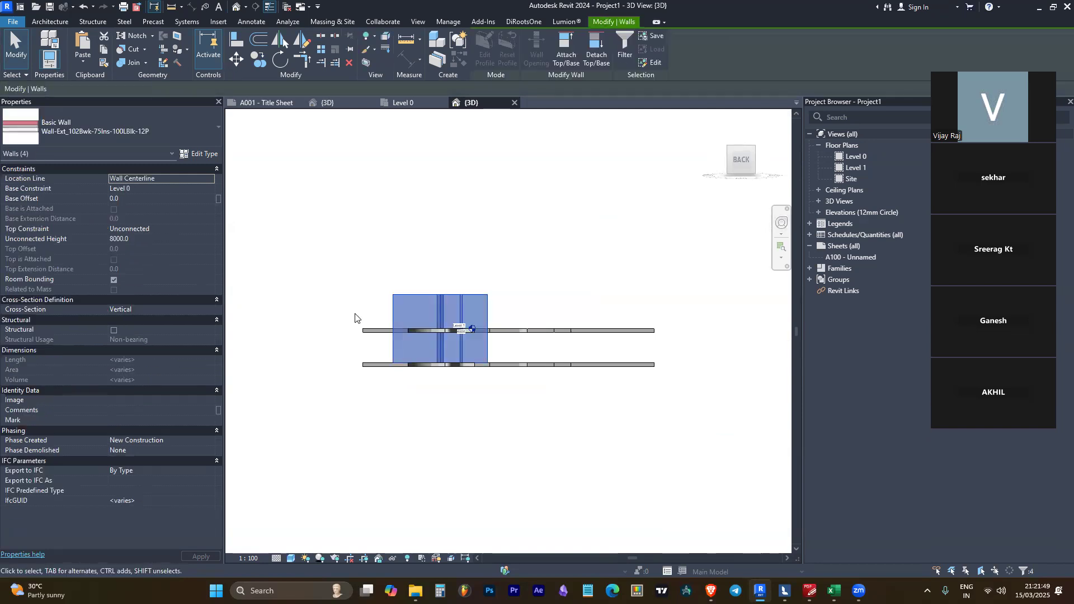
{"action": "scroll", "coordinate": [397, 317], "scroll_direction": "up", "scroll_amount": 2}
{"action": "scroll", "coordinate": [397, 317], "scroll_direction": "up", "scroll_amount": 2}
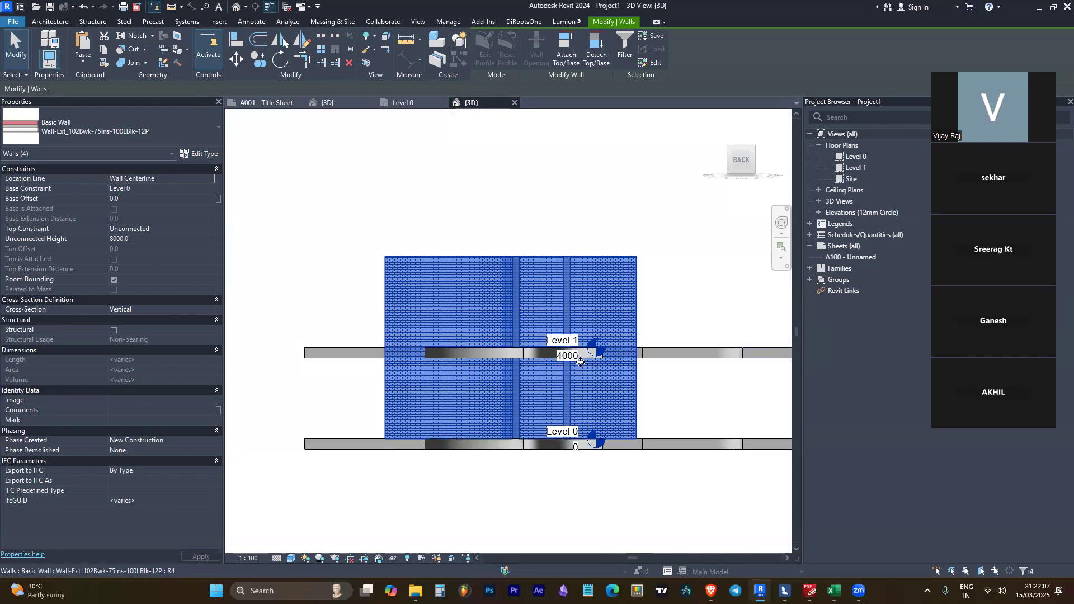
{"action": "double_click", "coordinate": [149, 238]}
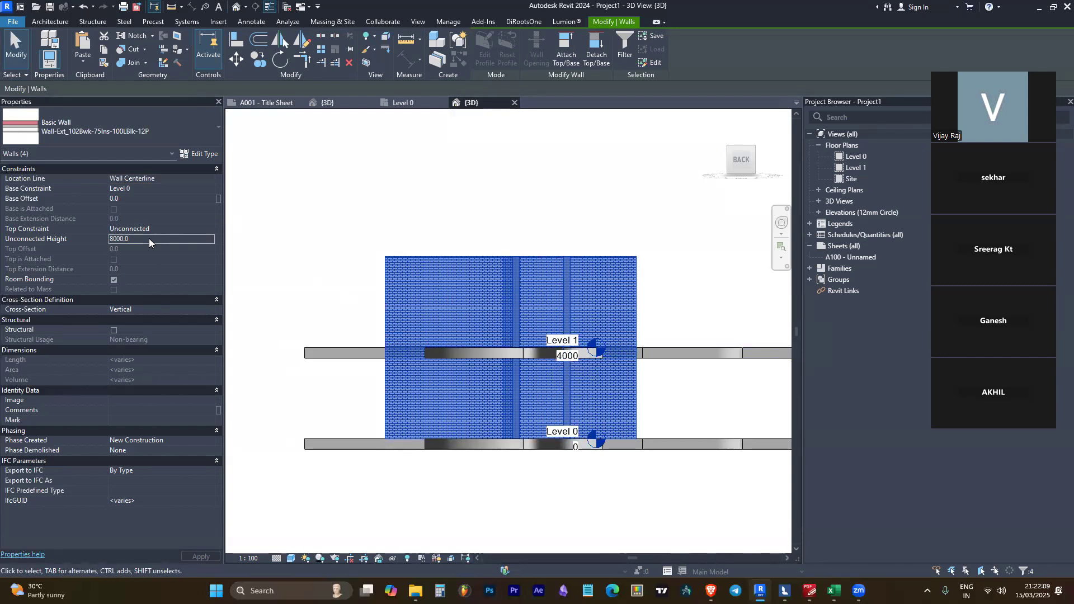
{"action": "type", "text": "400"}
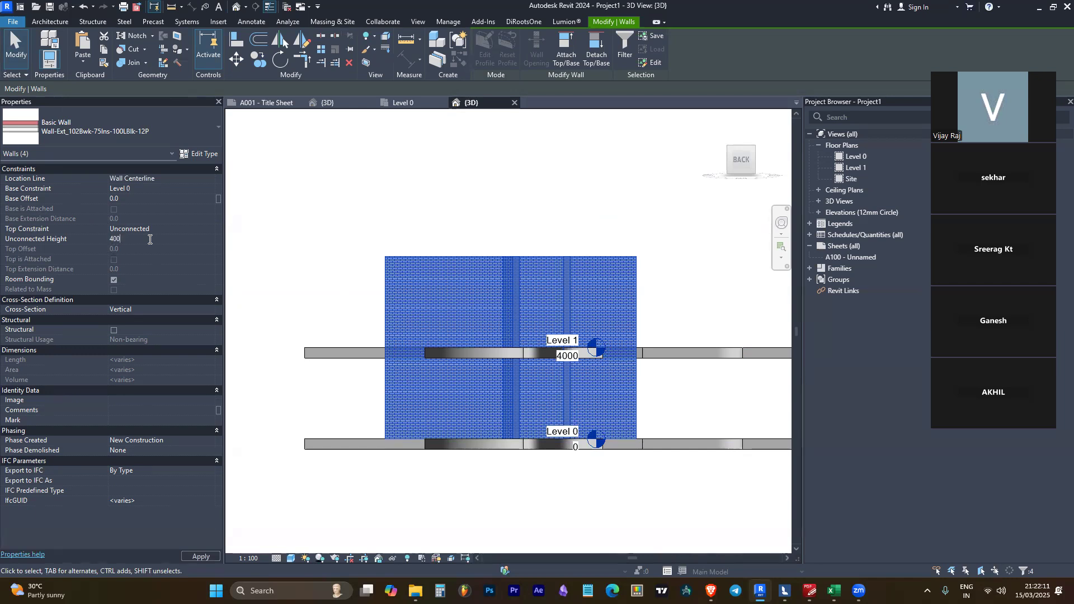
{"action": "type", "text": "0"}
{"action": "key", "text": "Return"}
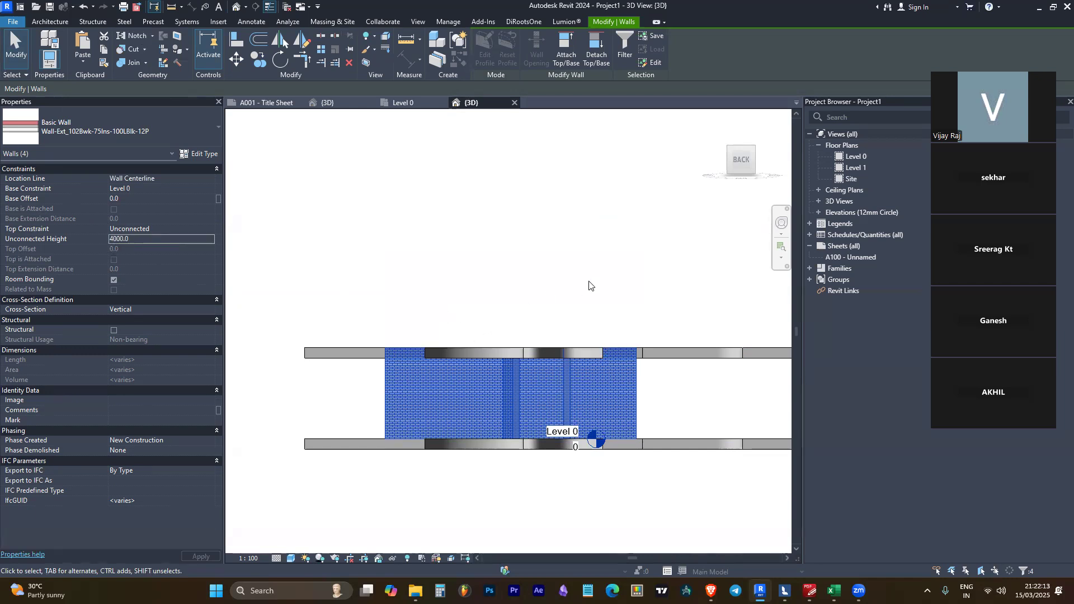
Constrain the tops of the selected walls up to Level 1
{"action": "left_click", "coordinate": [207, 229]}
{"action": "left_click", "coordinate": [207, 229]}
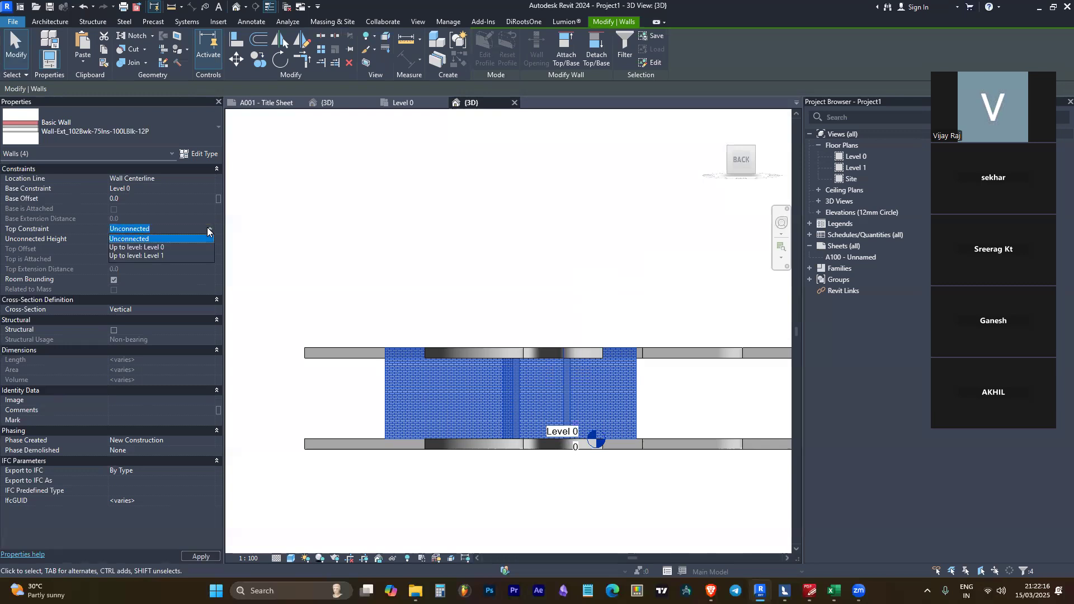
{"action": "left_click", "coordinate": [148, 255]}
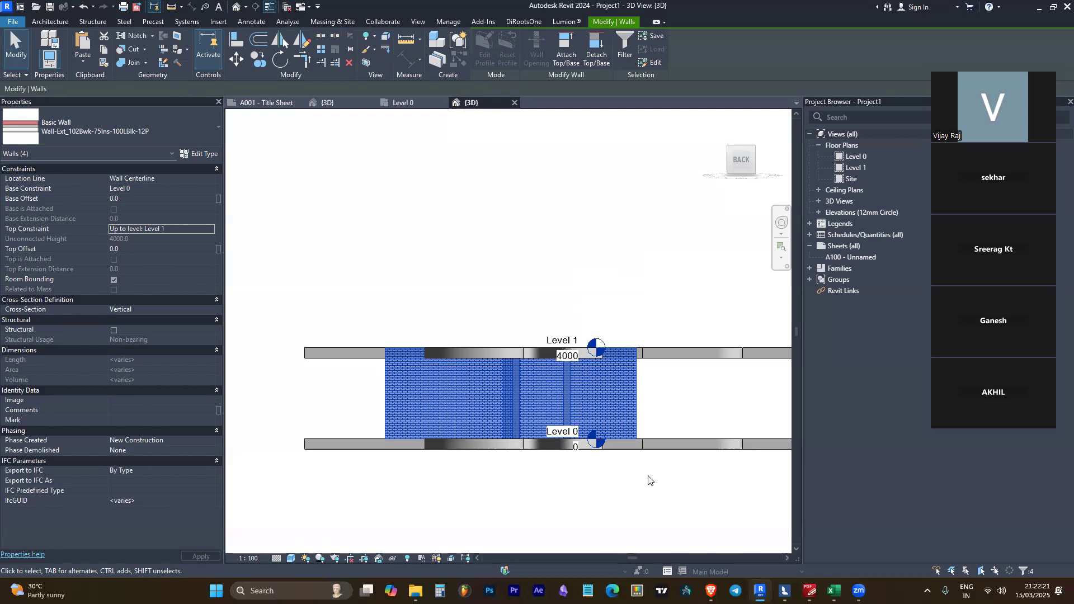
Make the walls' top constraint unconnected and set their unconnected height to 4500
{"action": "left_click", "coordinate": [208, 228]}
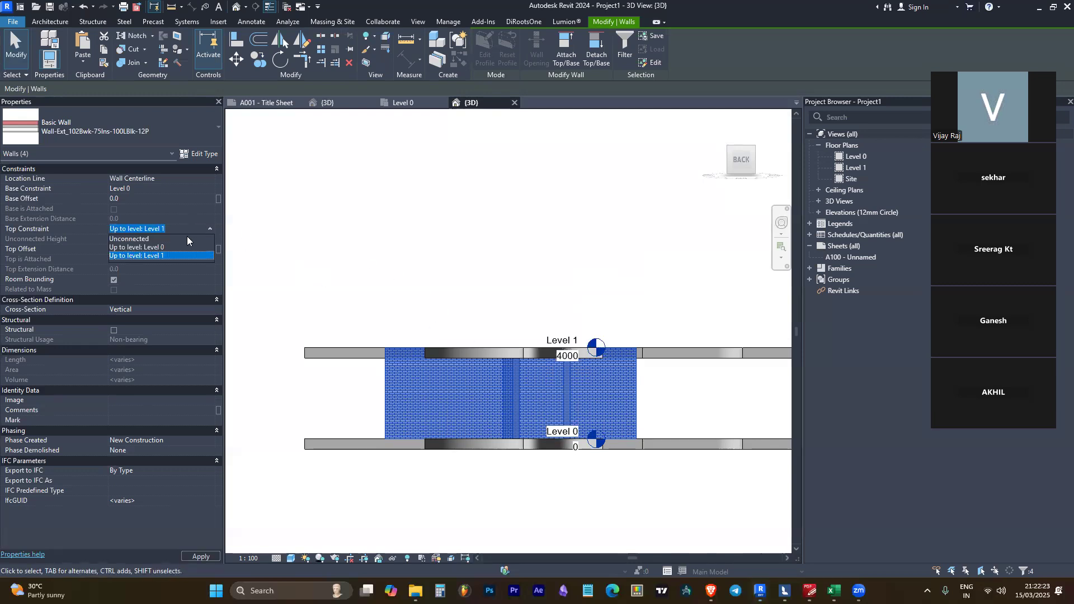
{"action": "left_click", "coordinate": [187, 236]}
{"action": "left_click", "coordinate": [159, 238]}
{"action": "type", "text": "4500"}
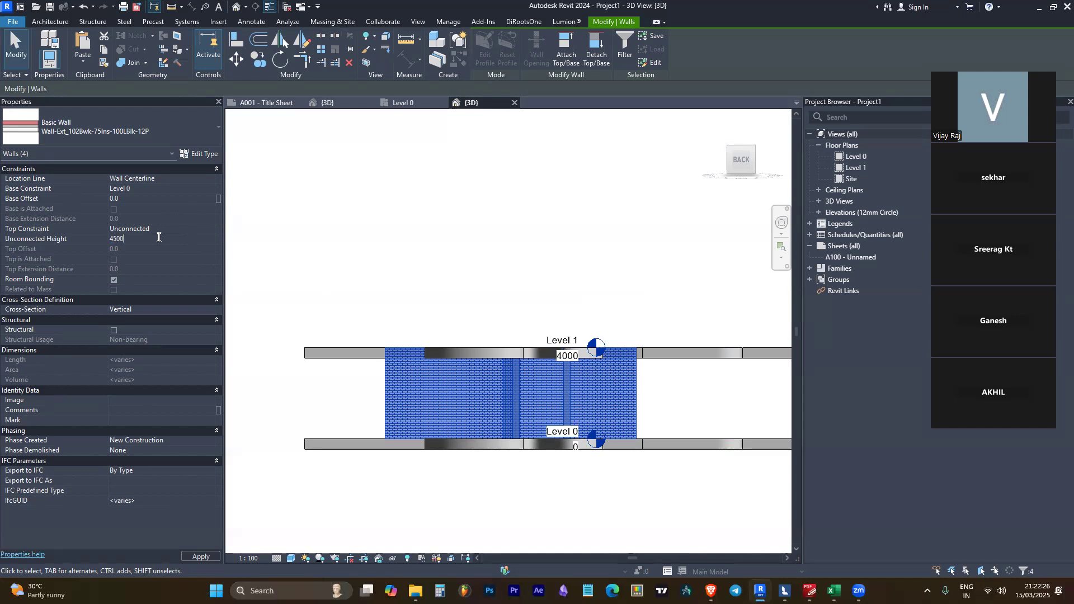
{"action": "key", "text": "Return"}
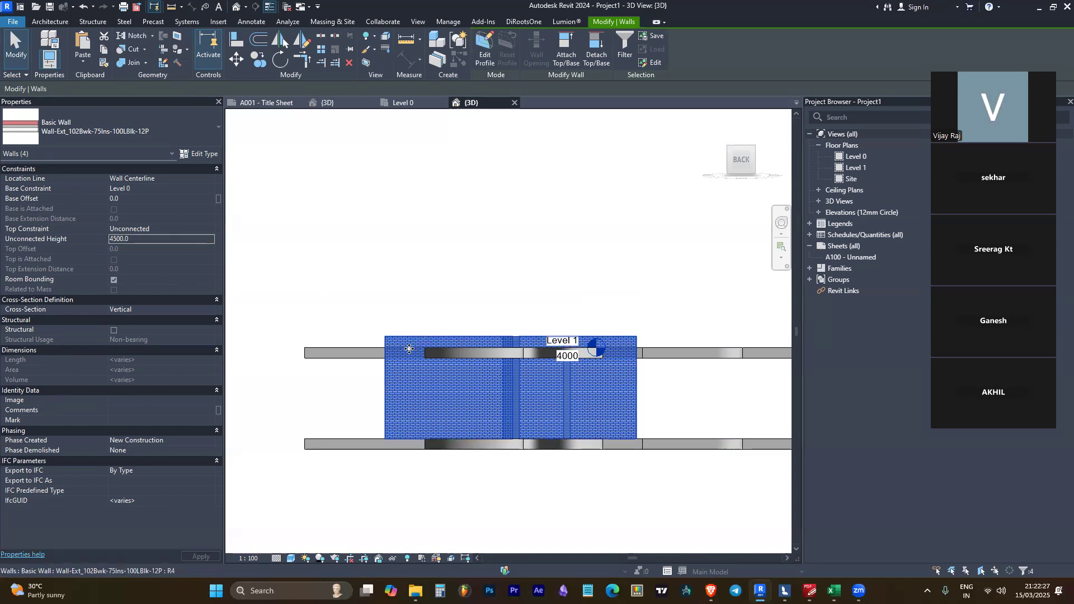
Constrain the wall tops to Level 1 again with a top offset of 200, and check them against the floor
{"action": "left_click", "coordinate": [206, 228]}
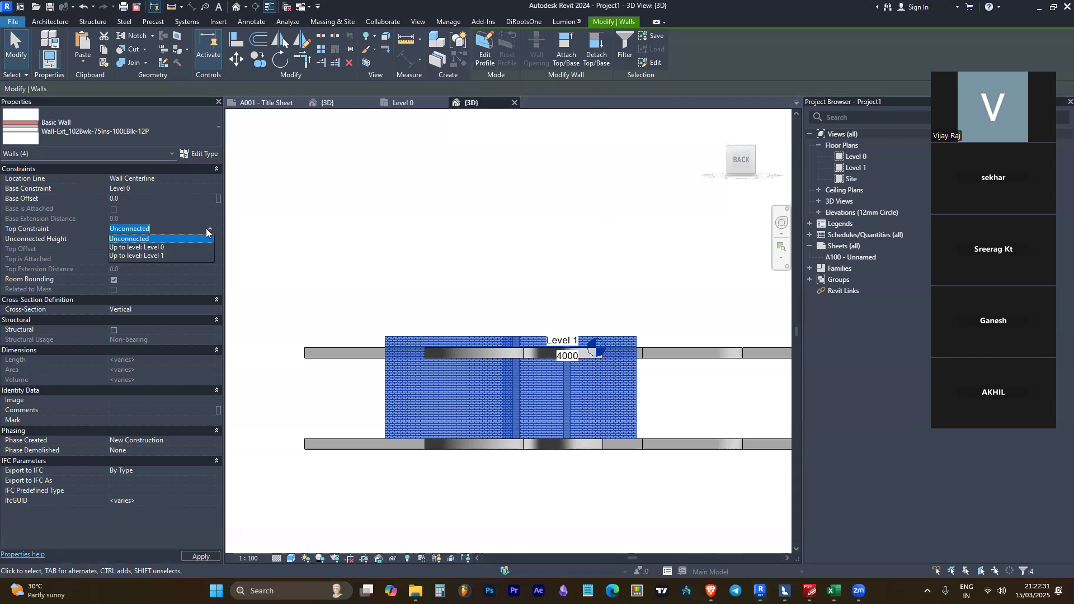
{"action": "left_click", "coordinate": [173, 254]}
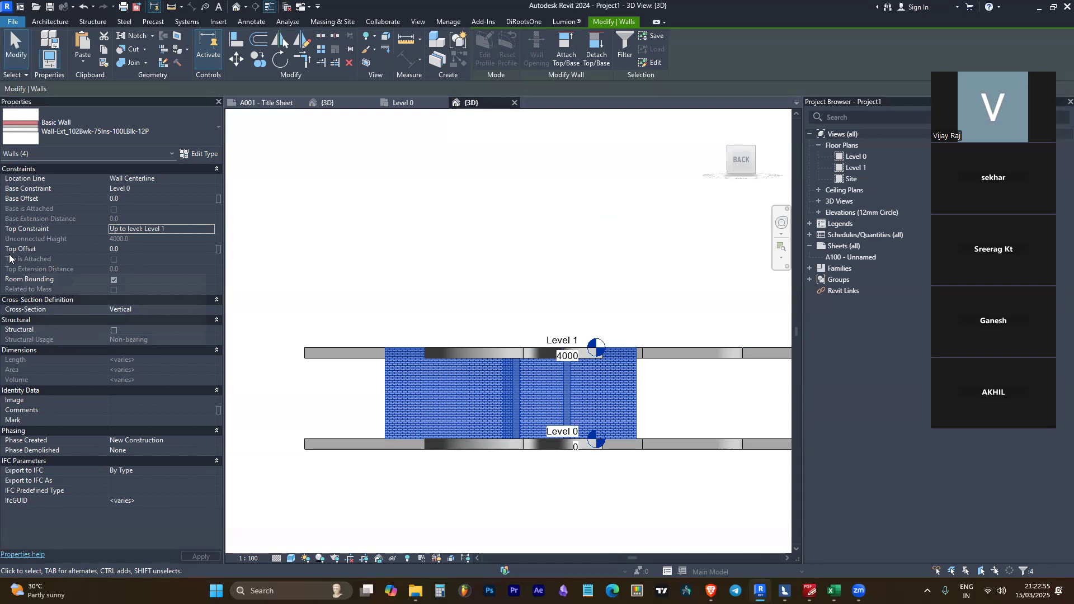
{"action": "left_click", "coordinate": [144, 249]}
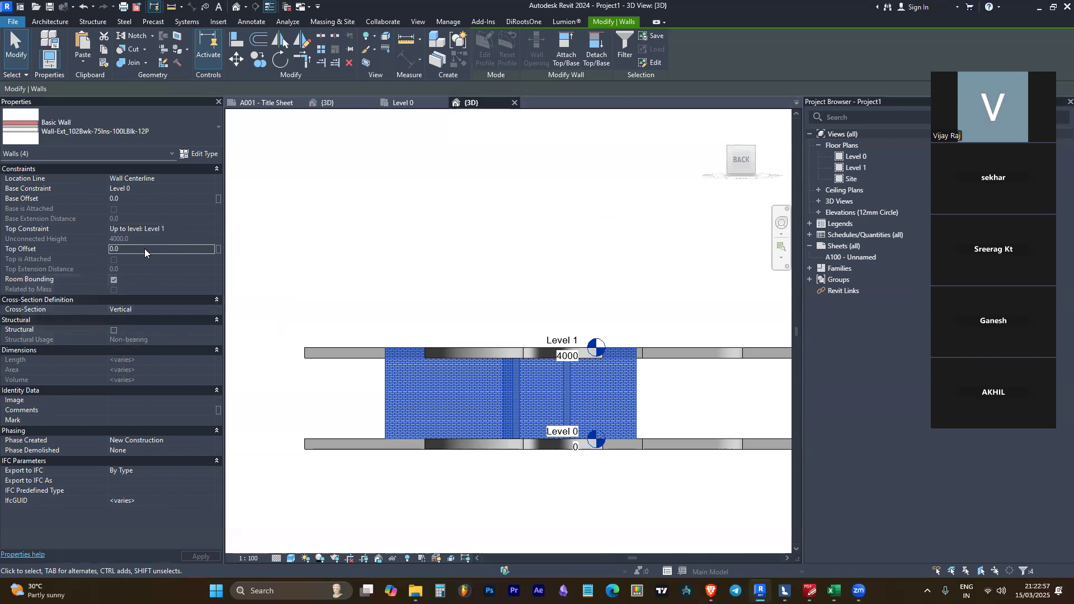
{"action": "type", "text": "20"}
{"action": "key", "text": "Return"}
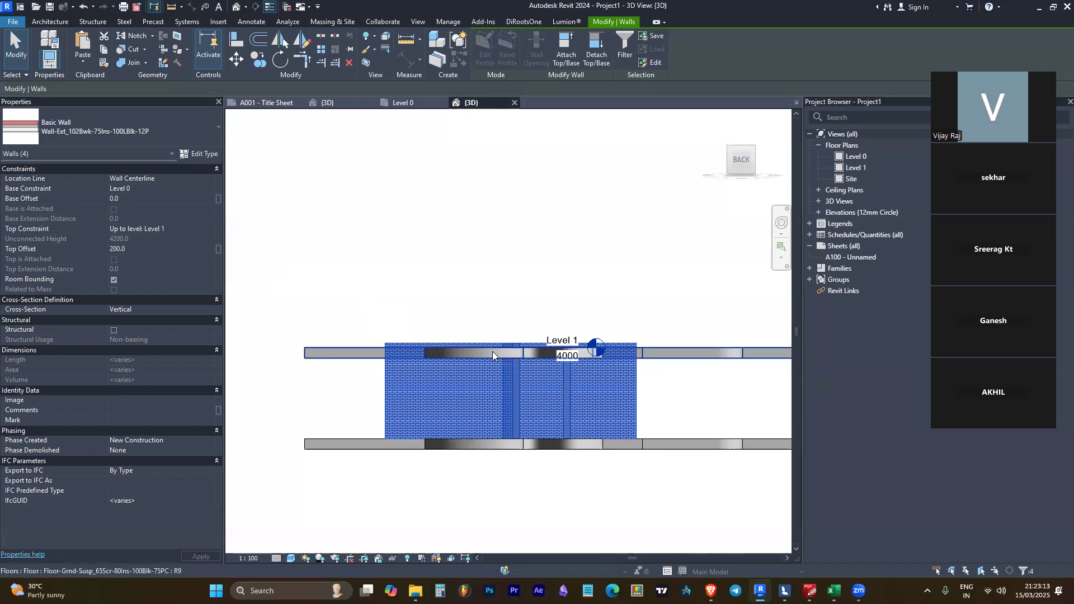
{"action": "scroll", "coordinate": [493, 352], "scroll_direction": "up", "scroll_amount": 3}
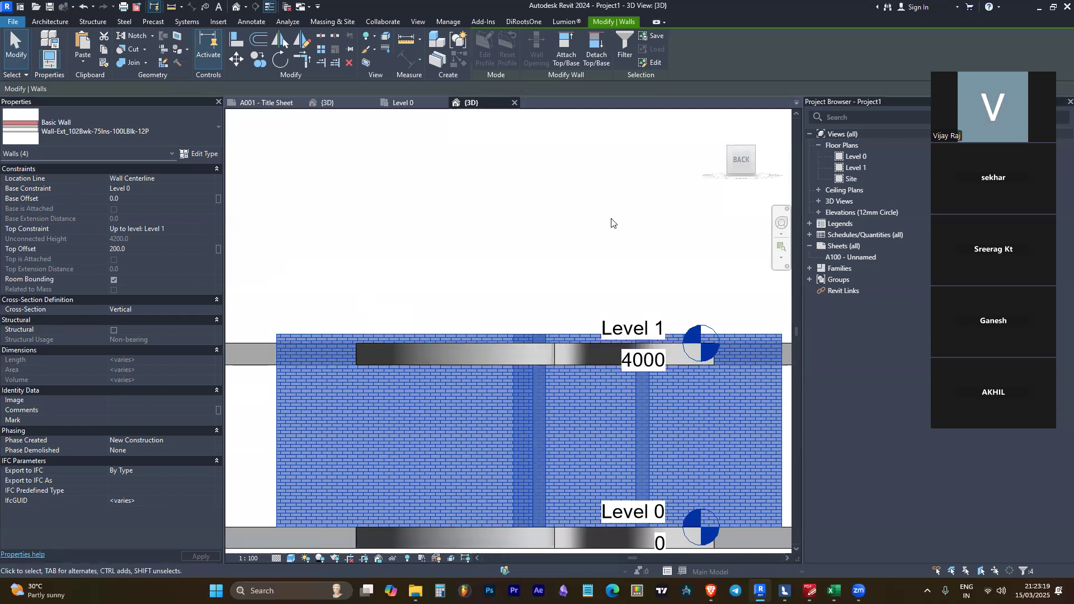
{"action": "scroll", "coordinate": [582, 239], "scroll_direction": "down", "scroll_amount": 3}
{"action": "scroll", "coordinate": [559, 316], "scroll_direction": "down", "scroll_amount": 2}
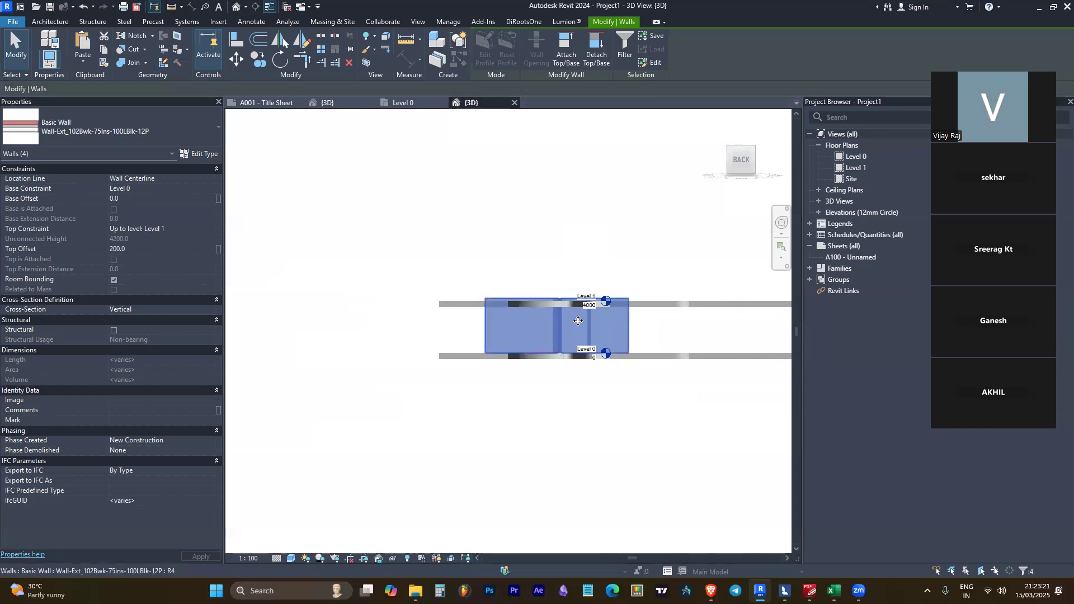
{"action": "scroll", "coordinate": [541, 298], "scroll_direction": "up", "scroll_amount": 2}
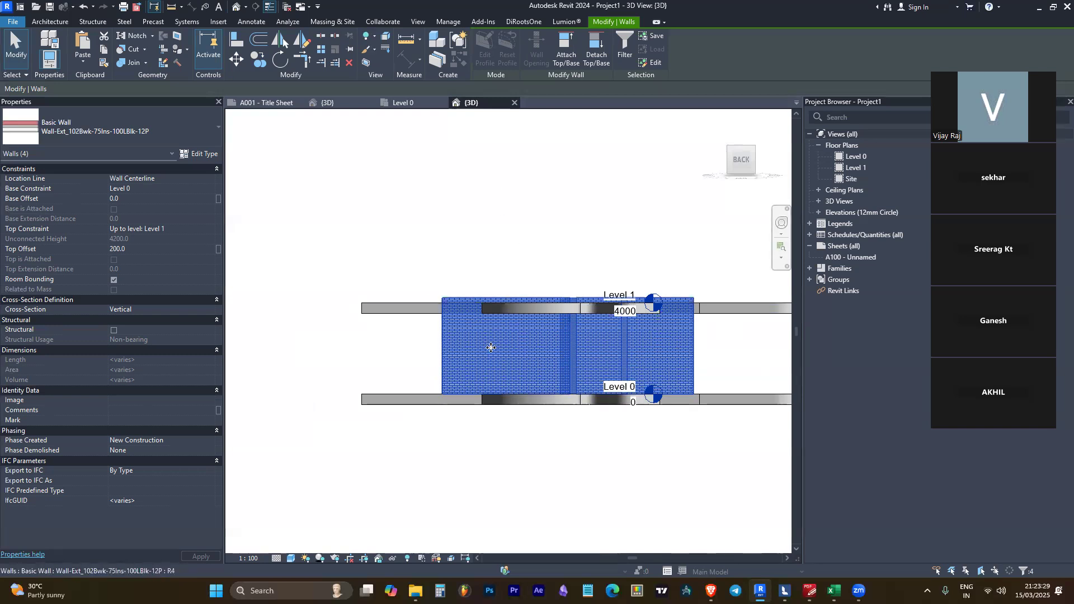
Reset the walls' top offset to 0 so that they end at Level 1
{"action": "left_click", "coordinate": [162, 248]}
{"action": "type", "text": "0"}
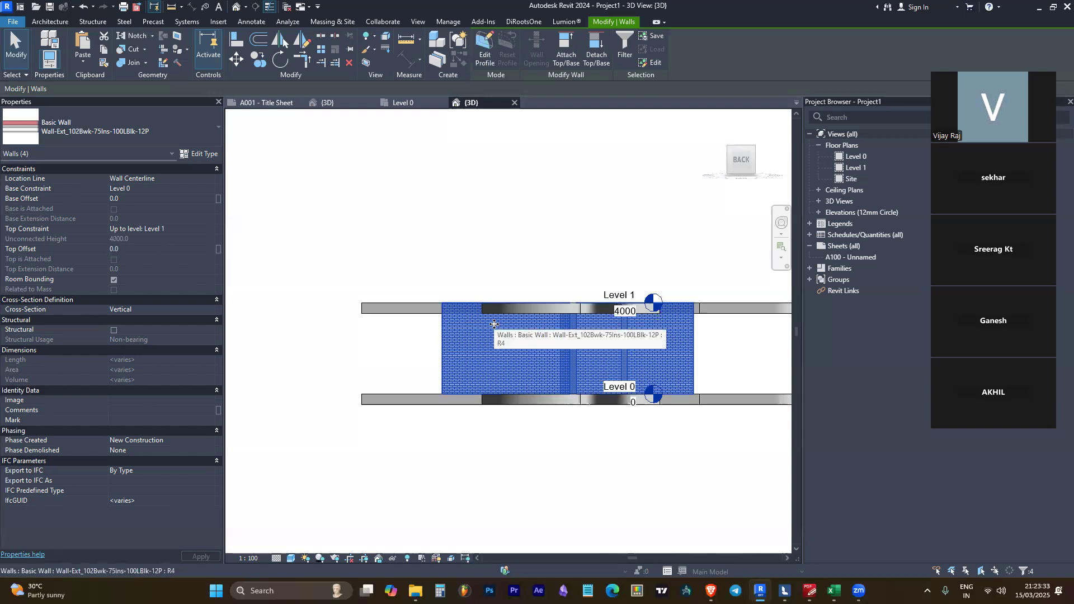
{"action": "scroll", "coordinate": [494, 325], "scroll_direction": "up", "scroll_amount": 3}
{"action": "scroll", "coordinate": [396, 286], "scroll_direction": "down", "scroll_amount": 3}
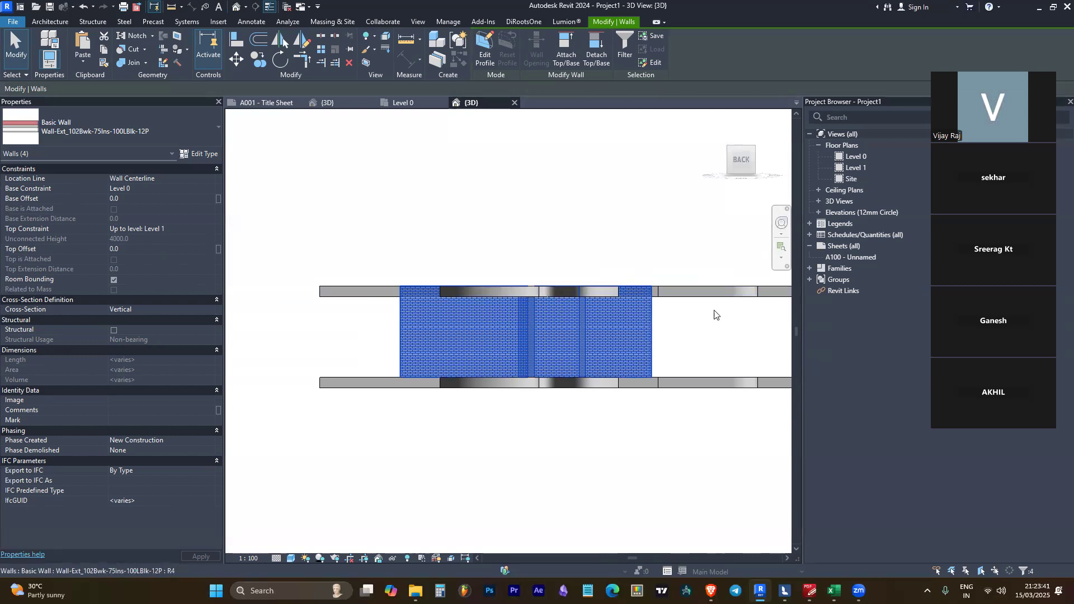
Reselect the walls, examine from the back and at an angle where they meet the Level 1 floor, and deselect them
{"action": "left_click", "coordinate": [688, 325]}
{"action": "left_click_drag", "start_coordinate": [302, 333], "coordinate": [303, 332]}
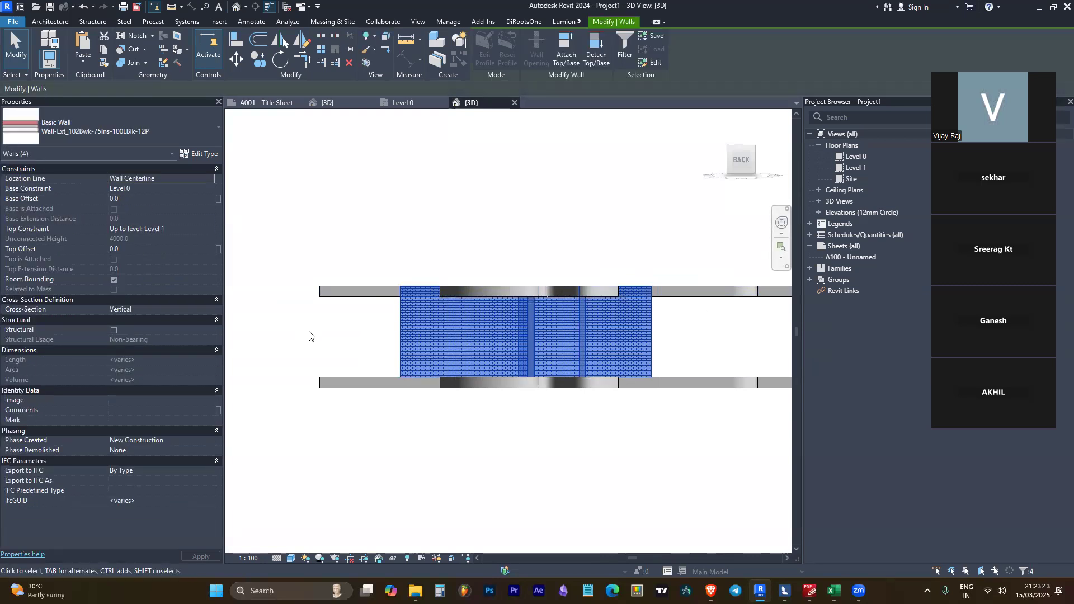
{"action": "scroll", "coordinate": [290, 237], "scroll_direction": "down", "scroll_amount": 3}
{"action": "scroll", "coordinate": [328, 240], "scroll_direction": "up", "scroll_amount": 3}
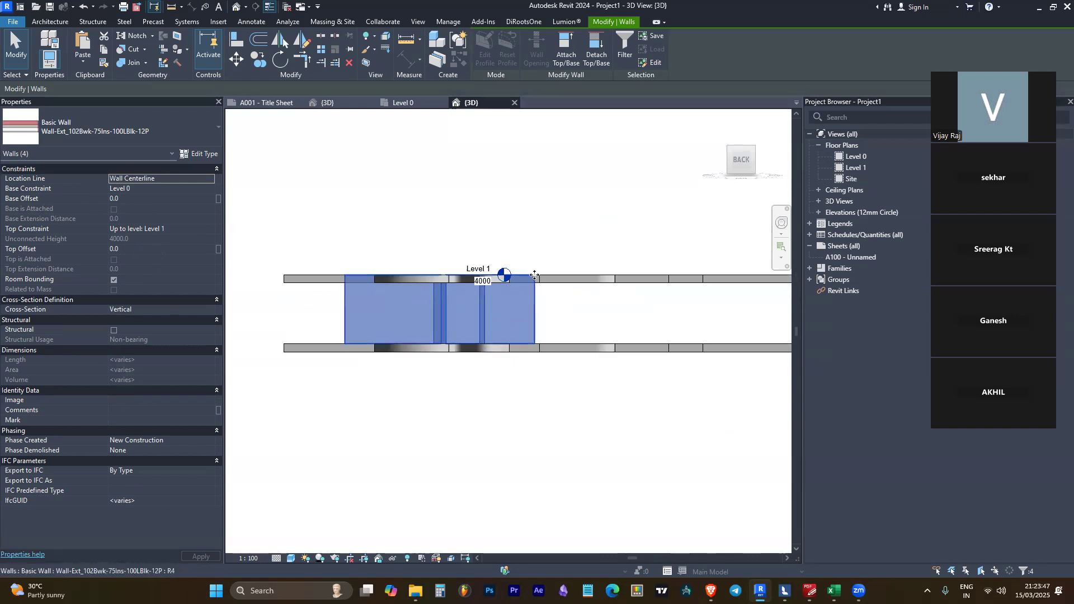
{"action": "scroll", "coordinate": [393, 246], "scroll_direction": "up", "scroll_amount": 3}
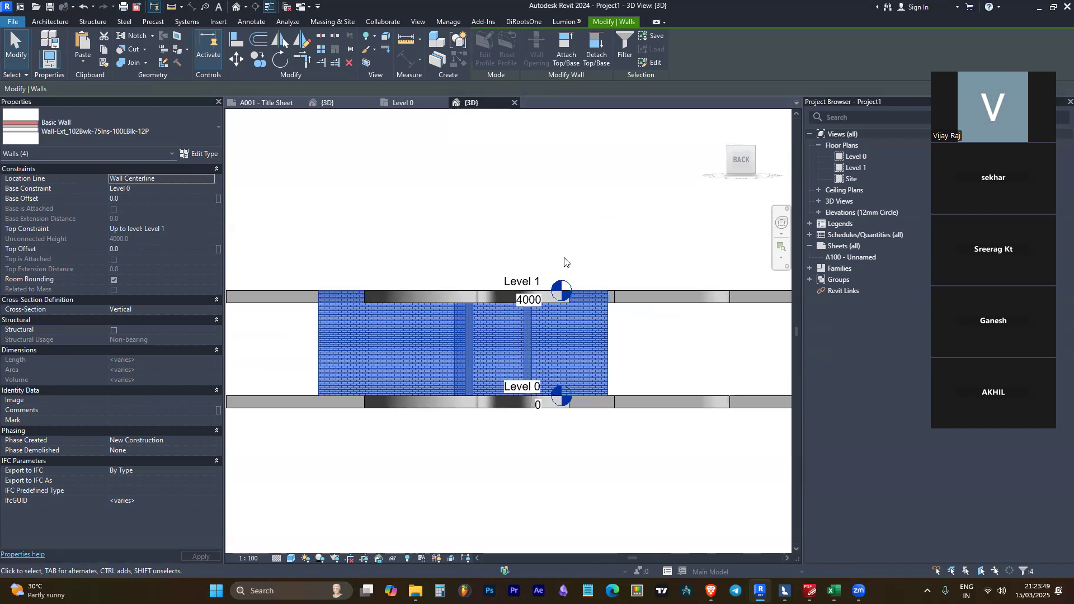
{"action": "middle_click_drag", "start_coordinate": [565, 262], "coordinate": [626, 280], "text": "shift"}
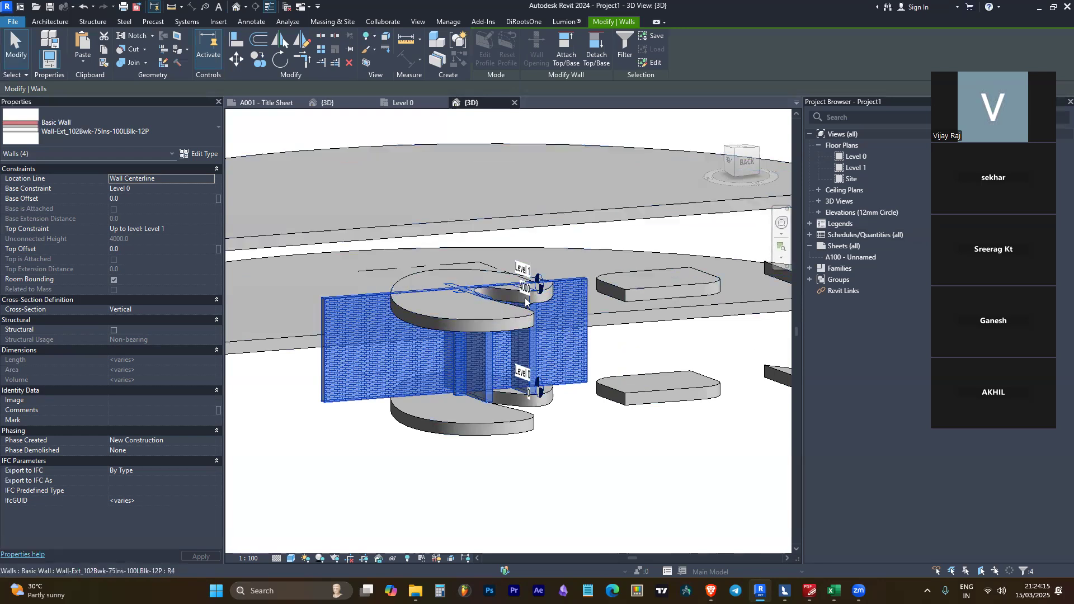
{"action": "left_click", "coordinate": [745, 162]}
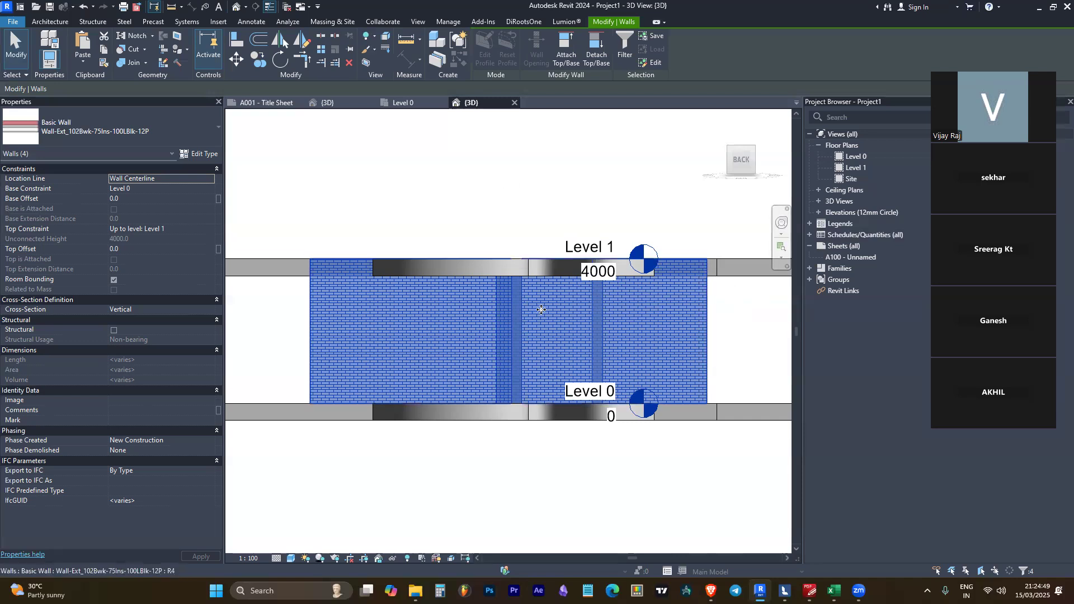
{"action": "middle_click_drag", "start_coordinate": [448, 252], "coordinate": [507, 269], "text": "shift"}
{"action": "key", "text": "Escape"}
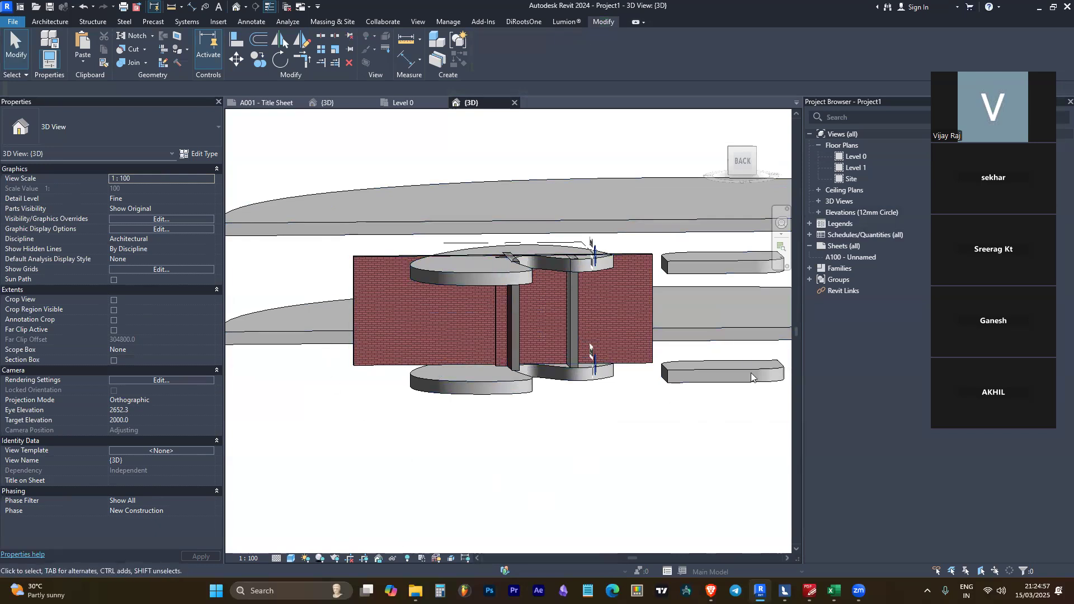
Try joining the geometry of the long wall with the spline-shaped Level 1 floor that it passes through
{"action": "middle_click_drag", "start_coordinate": [302, 252], "coordinate": [585, 377], "text": "shift"}
{"action": "scroll", "coordinate": [582, 374], "scroll_direction": "up", "scroll_amount": 5}
{"action": "middle_click_drag", "start_coordinate": [536, 349], "coordinate": [528, 391], "text": "shift"}
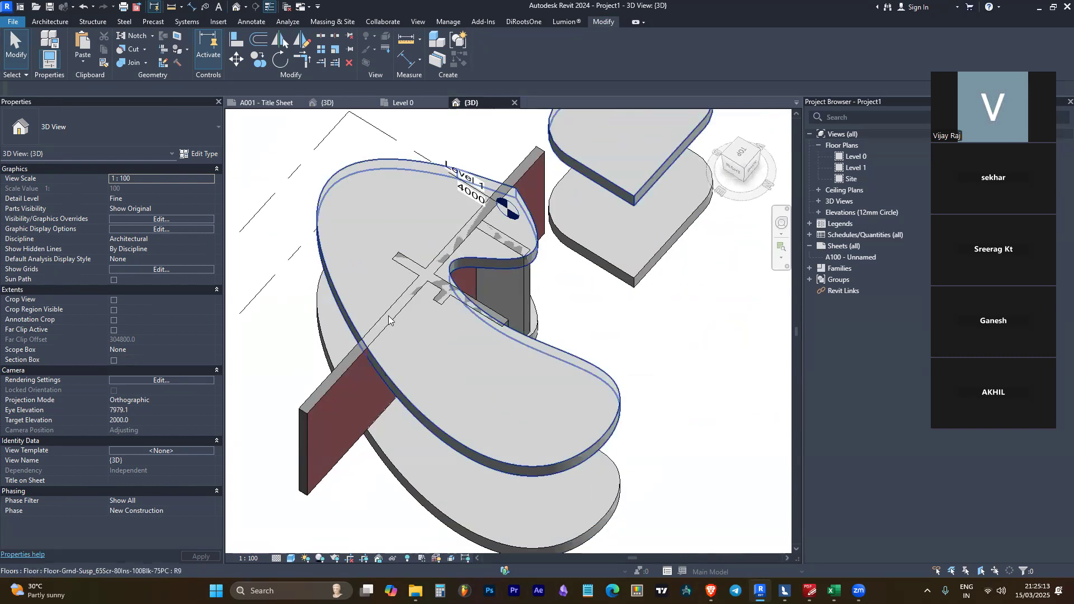
{"action": "scroll", "coordinate": [389, 318], "scroll_direction": "up", "scroll_amount": 2}
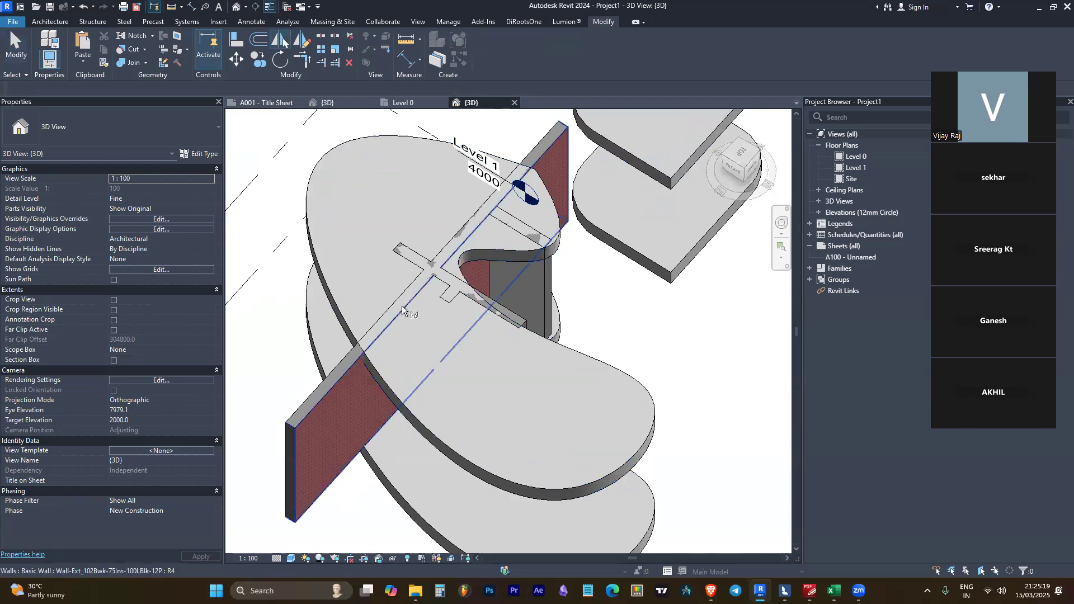
{"action": "key", "text": "j"}
{"action": "key", "text": "g"}
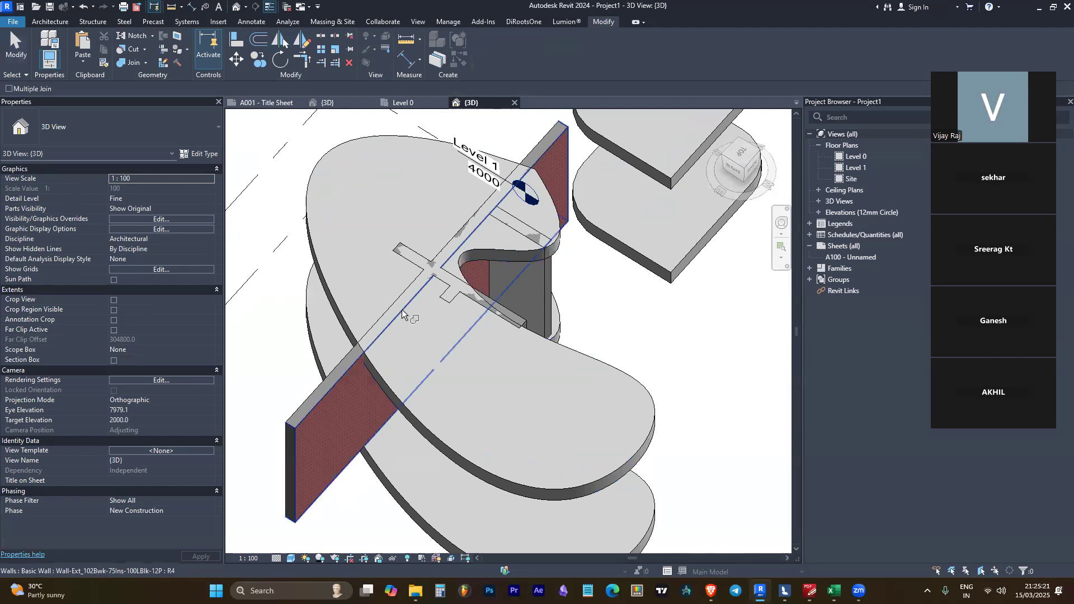
{"action": "left_click", "coordinate": [412, 286]}
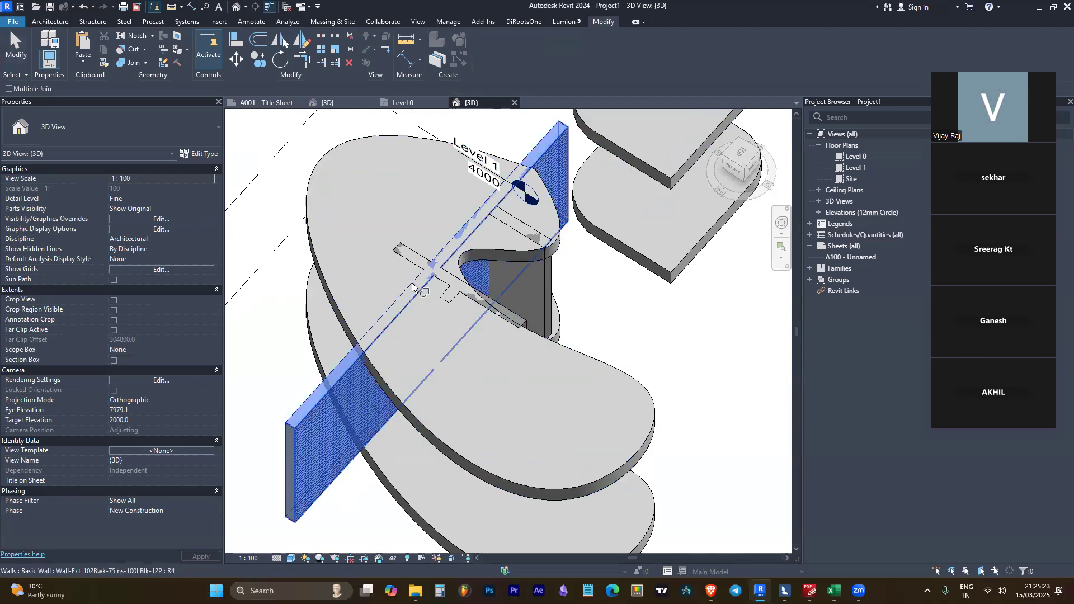
{"action": "left_click", "coordinate": [409, 250]}
{"action": "middle_click_drag", "start_coordinate": [438, 213], "coordinate": [516, 322], "text": "shift"}
{"action": "middle_click_drag", "start_coordinate": [560, 257], "coordinate": [399, 234], "text": "shift"}
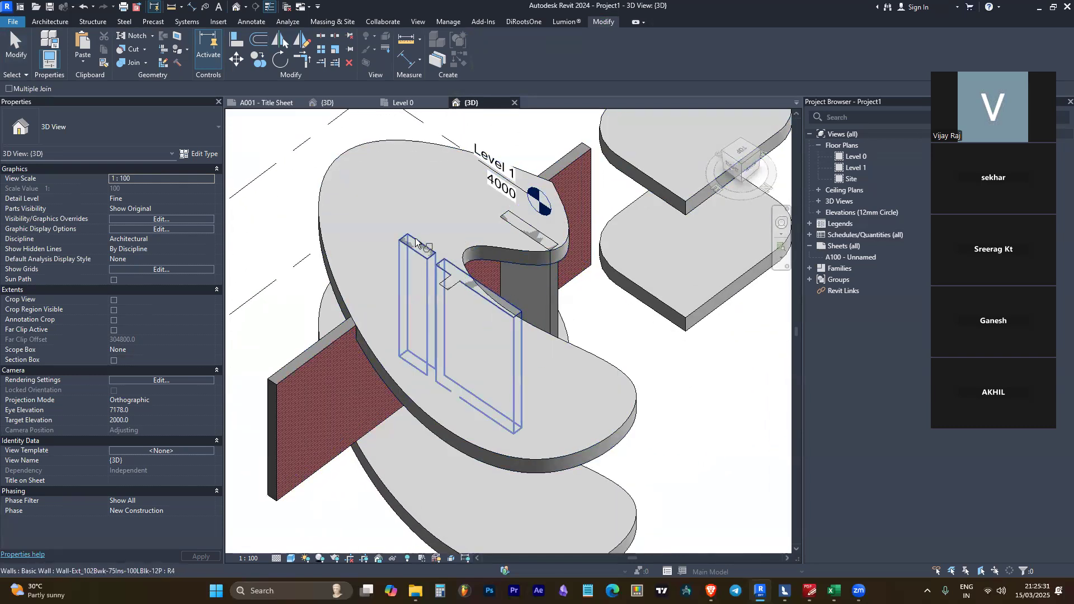
{"action": "left_click", "coordinate": [547, 244]}
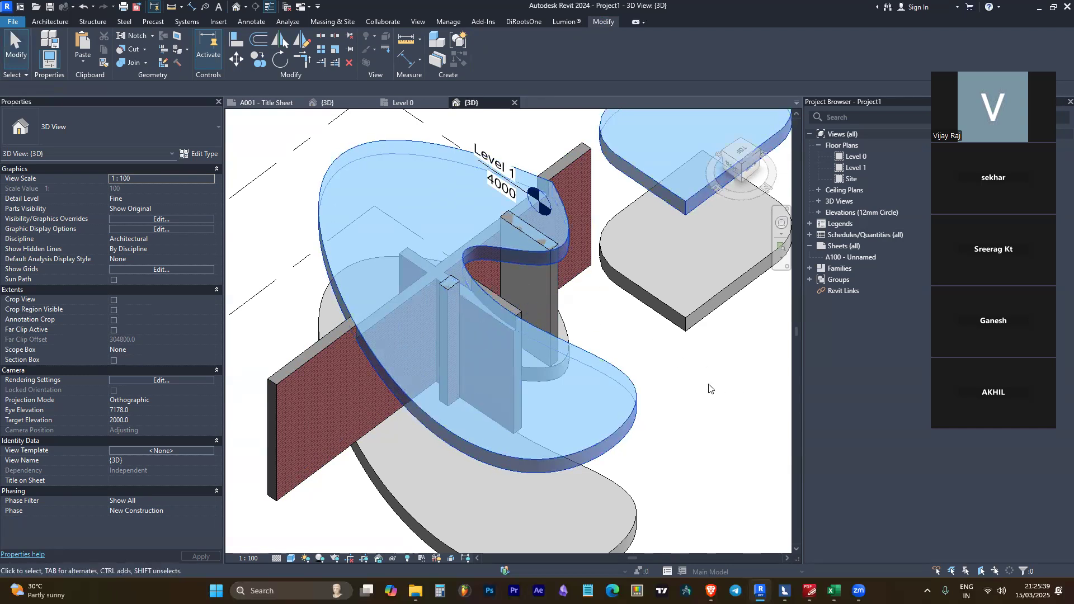
{"action": "left_click", "coordinate": [662, 422]}
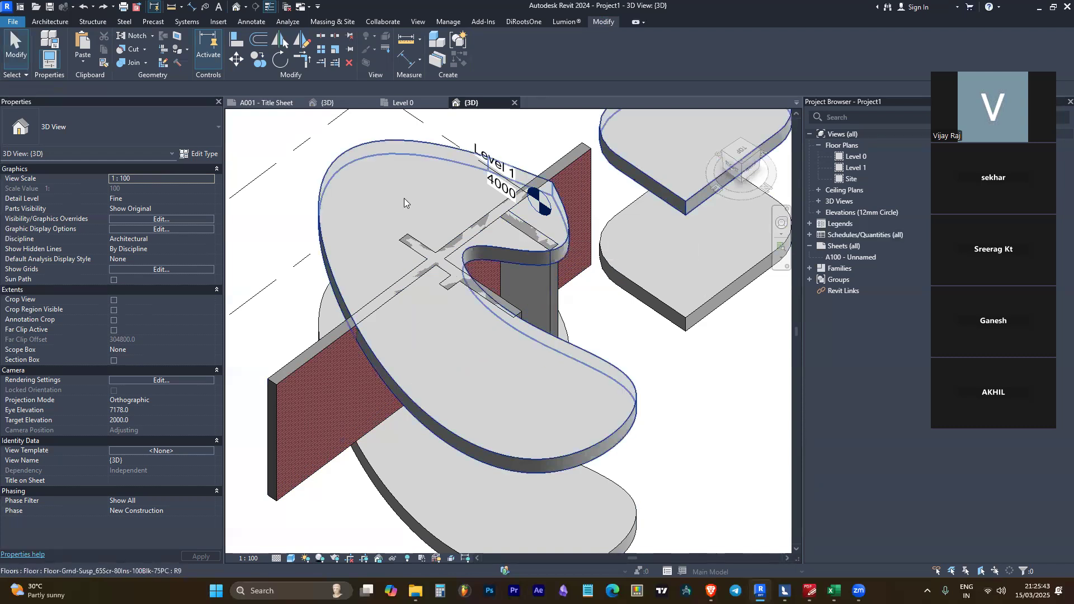
Join the spline-shaped Level 1 floor with the walls beneath it using multiple join, and inspect the joined edges from below and behind
{"action": "key", "text": "j"}
{"action": "key", "text": "g"}
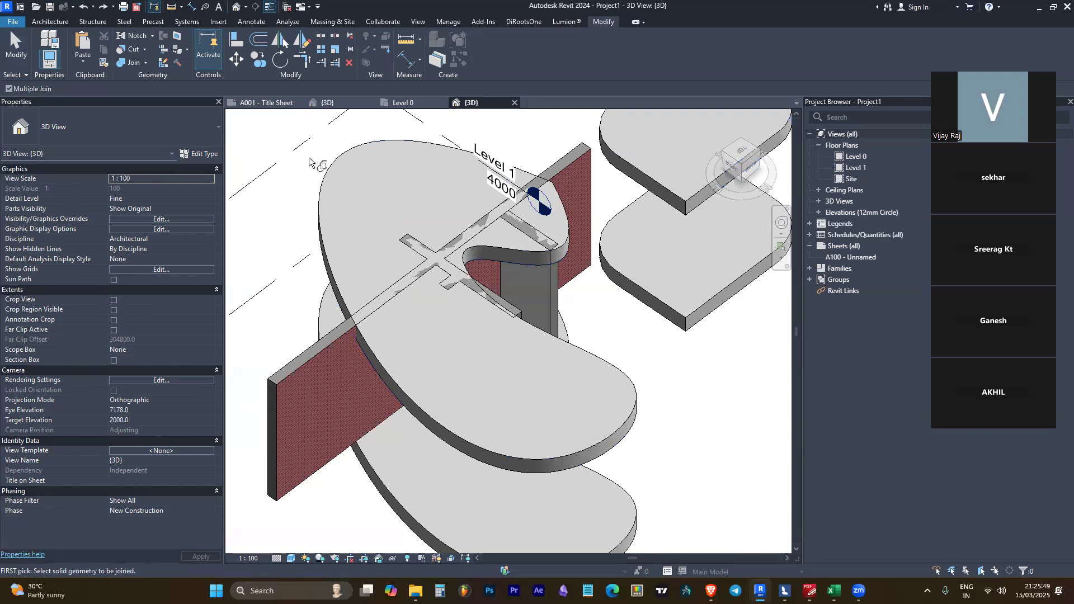
{"action": "left_click", "coordinate": [331, 169]}
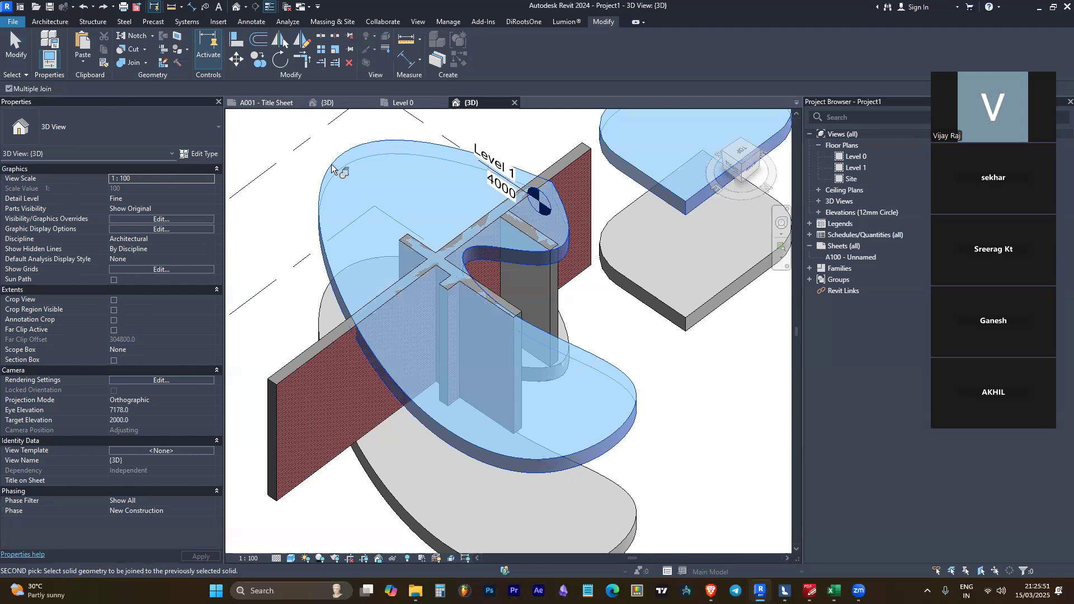
{"action": "left_click", "coordinate": [417, 249]}
{"action": "left_click", "coordinate": [460, 238]}
{"action": "left_click", "coordinate": [461, 281]}
{"action": "key", "text": "Escape"}
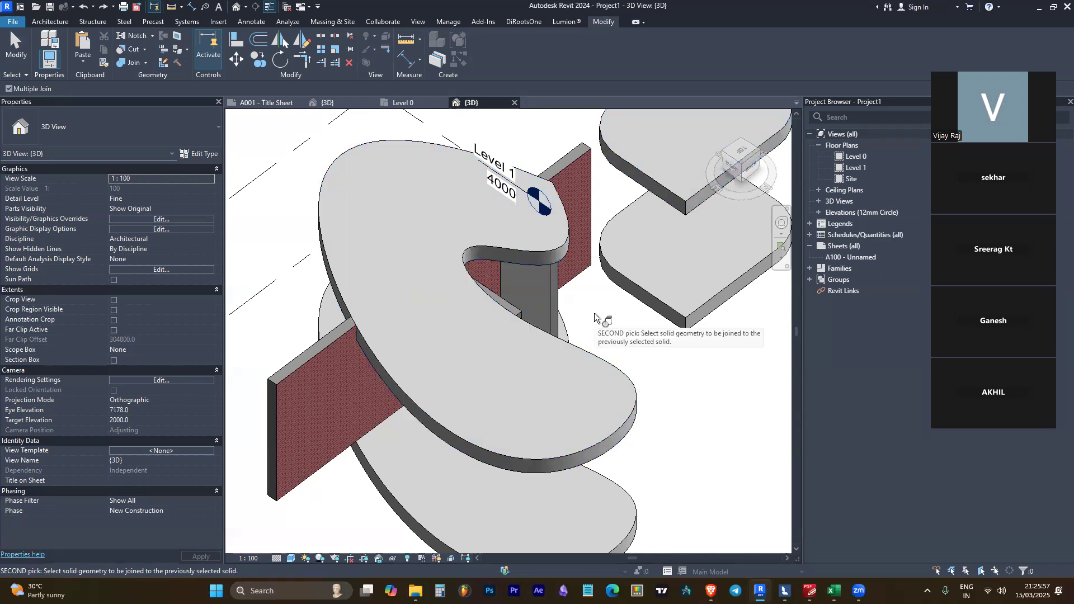
{"action": "middle_click_drag", "start_coordinate": [594, 317], "coordinate": [552, 168], "text": "shift"}
{"action": "scroll", "coordinate": [513, 257], "scroll_direction": "up", "scroll_amount": 10}
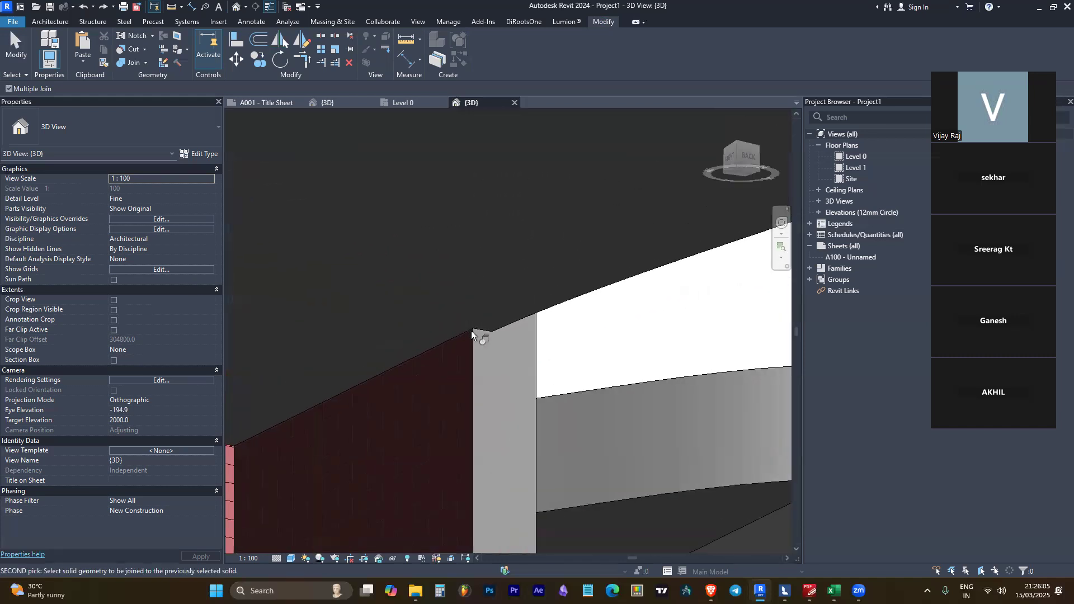
{"action": "middle_click_drag", "start_coordinate": [501, 324], "coordinate": [473, 344], "text": "shift"}
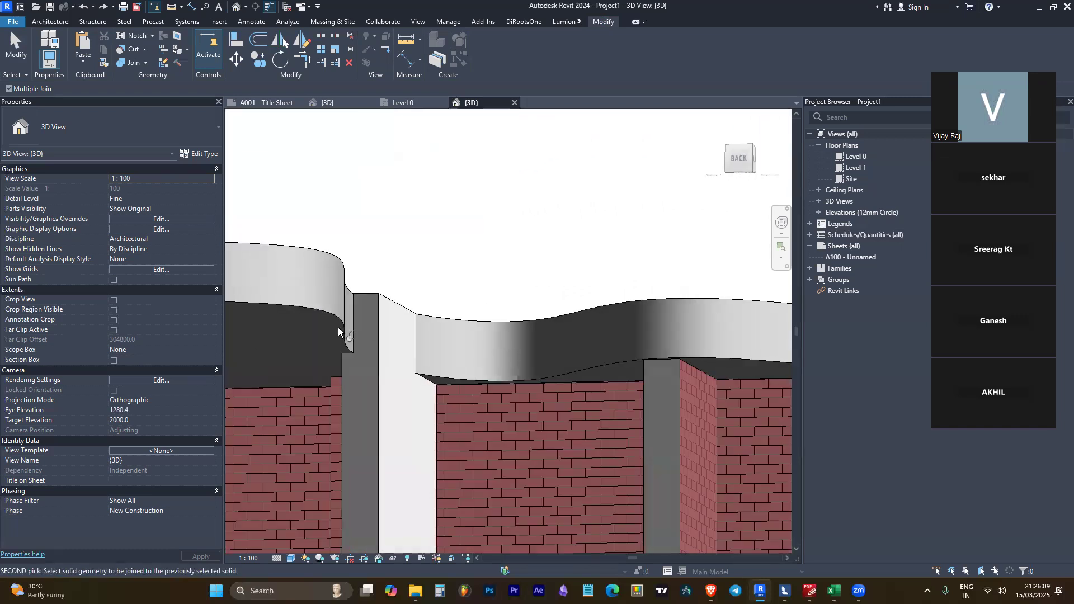
{"action": "middle_click_drag", "start_coordinate": [414, 374], "coordinate": [549, 451], "text": "shift"}
{"action": "scroll", "coordinate": [560, 267], "scroll_direction": "down", "scroll_amount": 5}
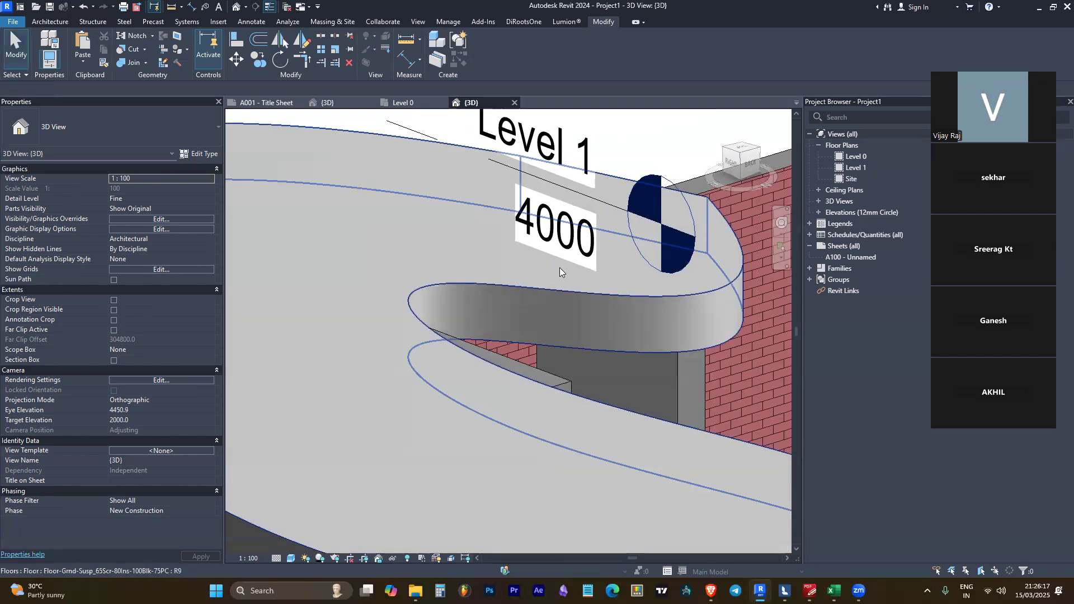
Try to cut geometry between the long wall and the spline-shaped Level 1 floor, and start Uncut Geometry
{"action": "left_click", "coordinate": [512, 279]}
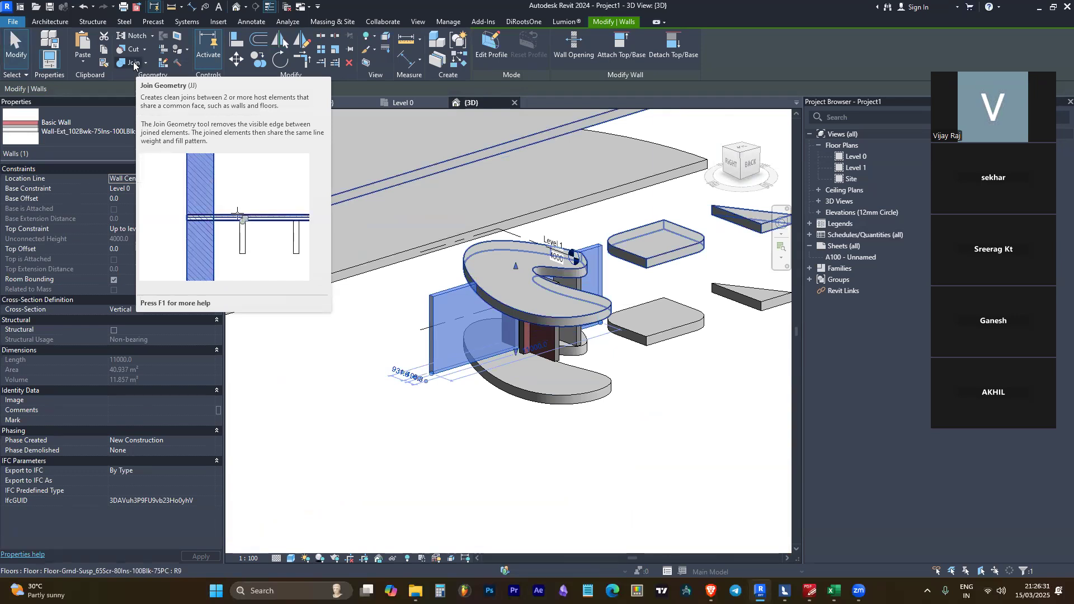
{"action": "left_click", "coordinate": [129, 48]}
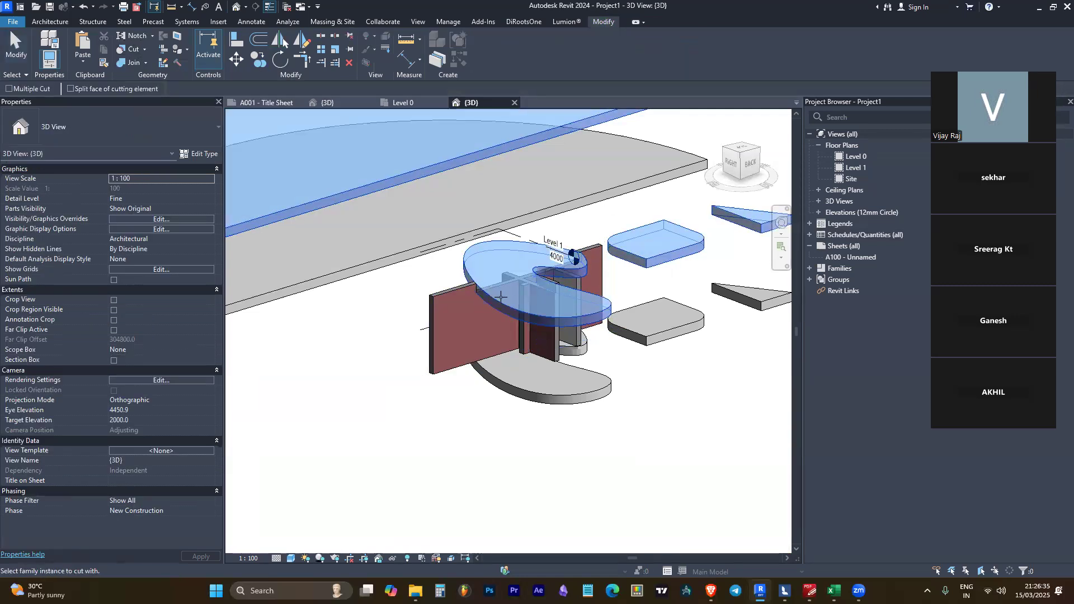
{"action": "left_click", "coordinate": [446, 331]}
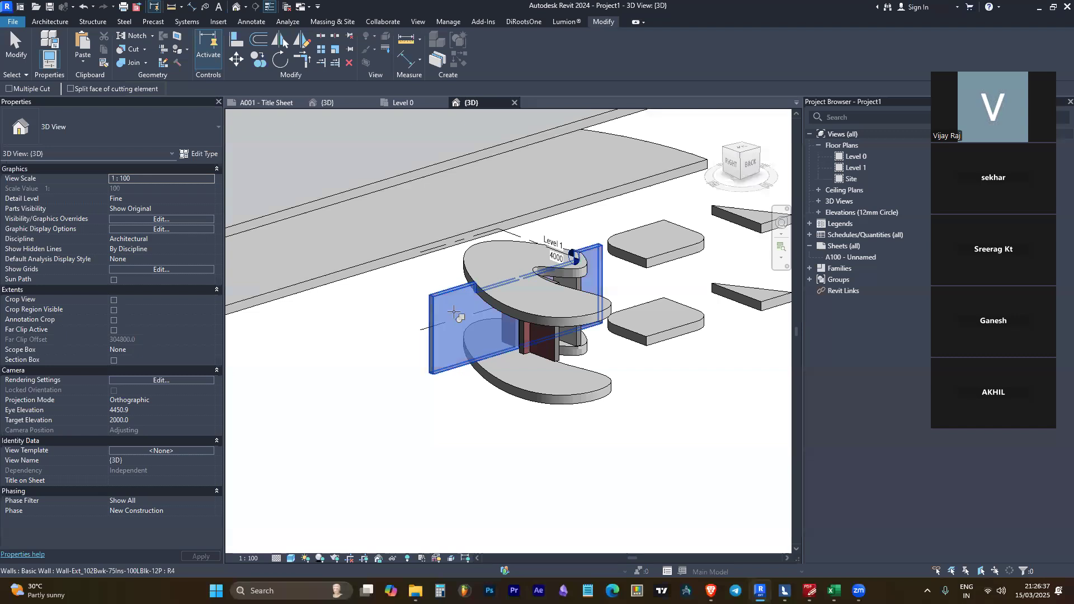
{"action": "left_click", "coordinate": [470, 301]}
{"action": "left_click", "coordinate": [495, 294]}
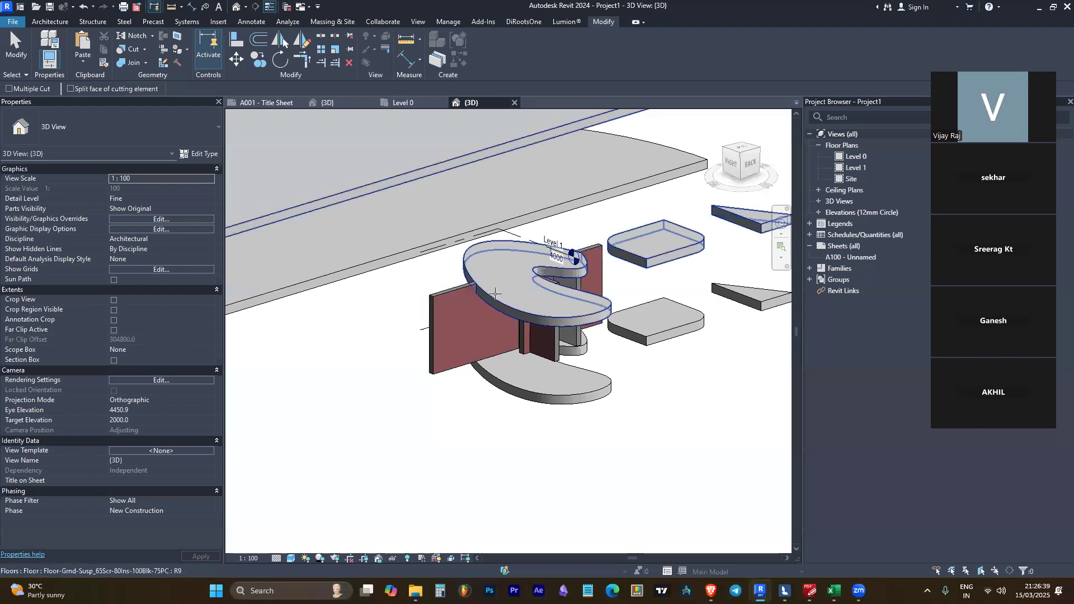
{"action": "left_click", "coordinate": [495, 294]}
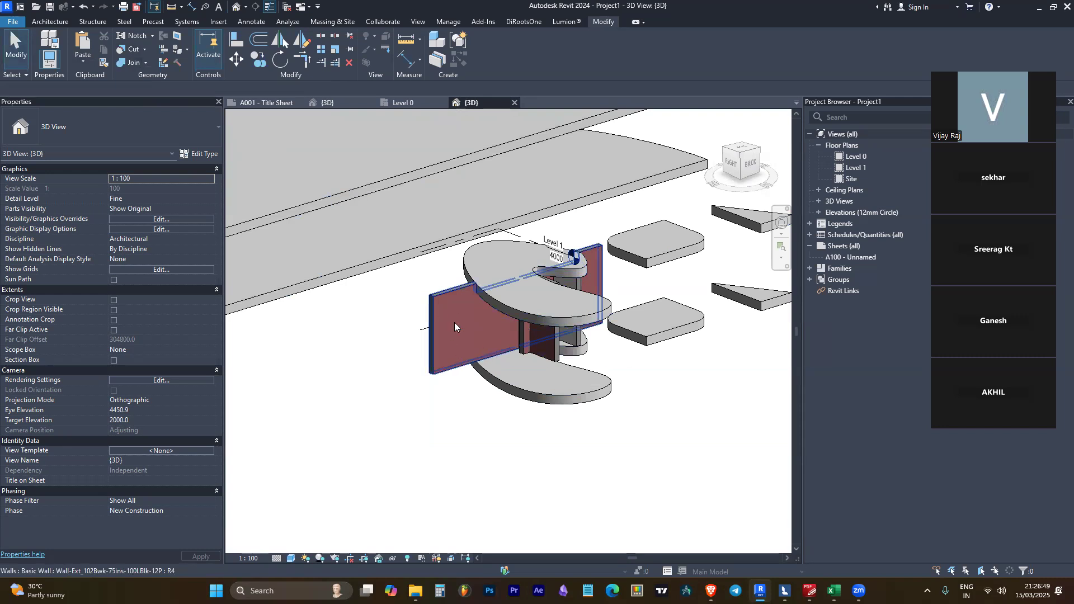
{"action": "left_click", "coordinate": [147, 51]}
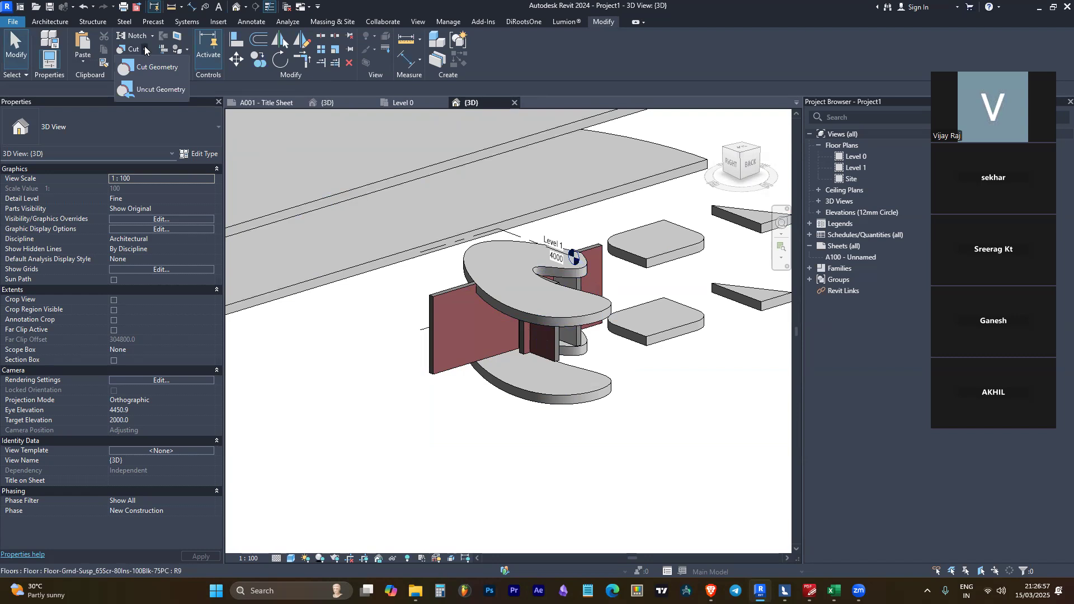
{"action": "left_click", "coordinate": [157, 91]}
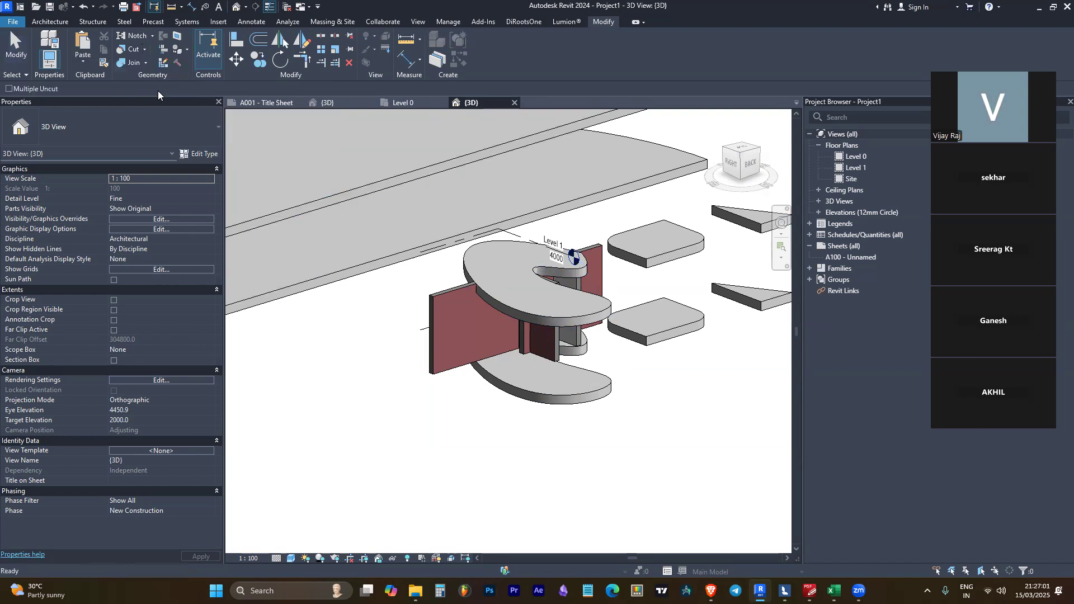
Try unjoining the geometry of the spline-shaped Level 1 floor and the walls that meet it
{"action": "left_click", "coordinate": [146, 63]}
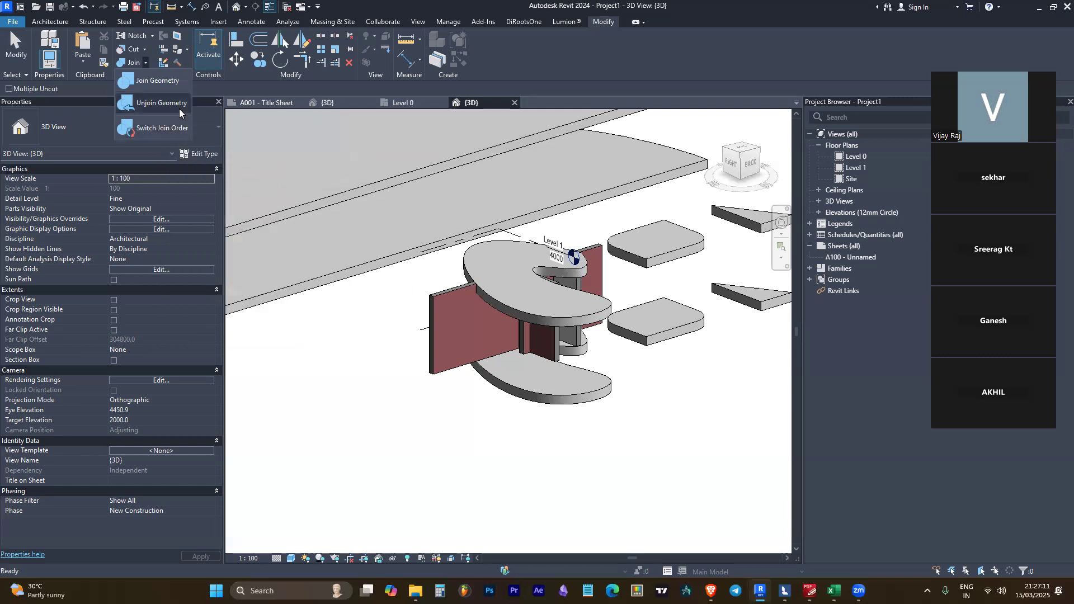
{"action": "left_click", "coordinate": [162, 103]}
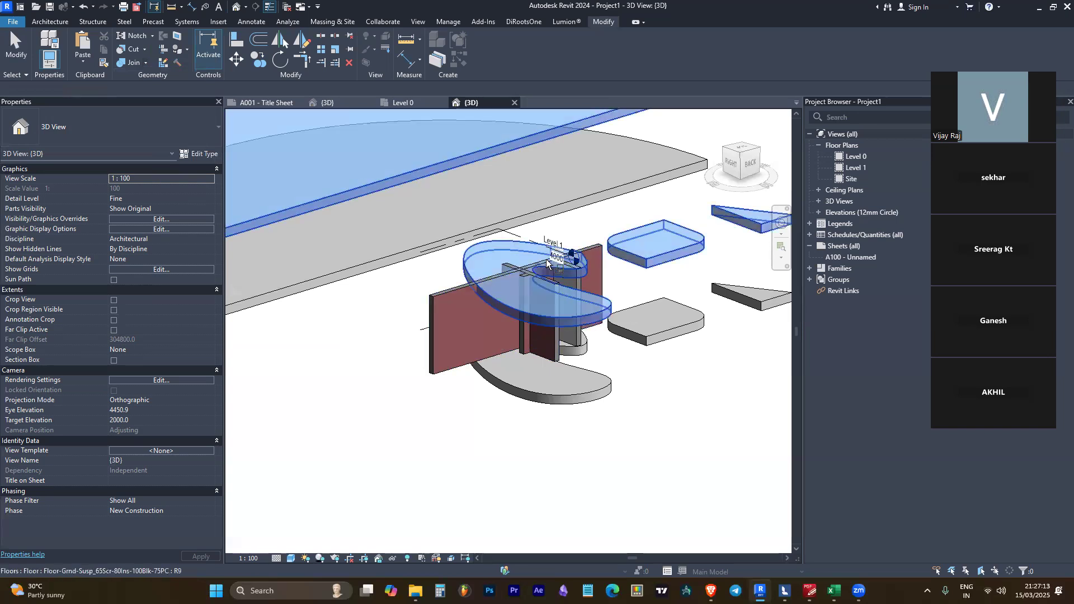
{"action": "scroll", "coordinate": [451, 247], "scroll_direction": "up", "scroll_amount": 3}
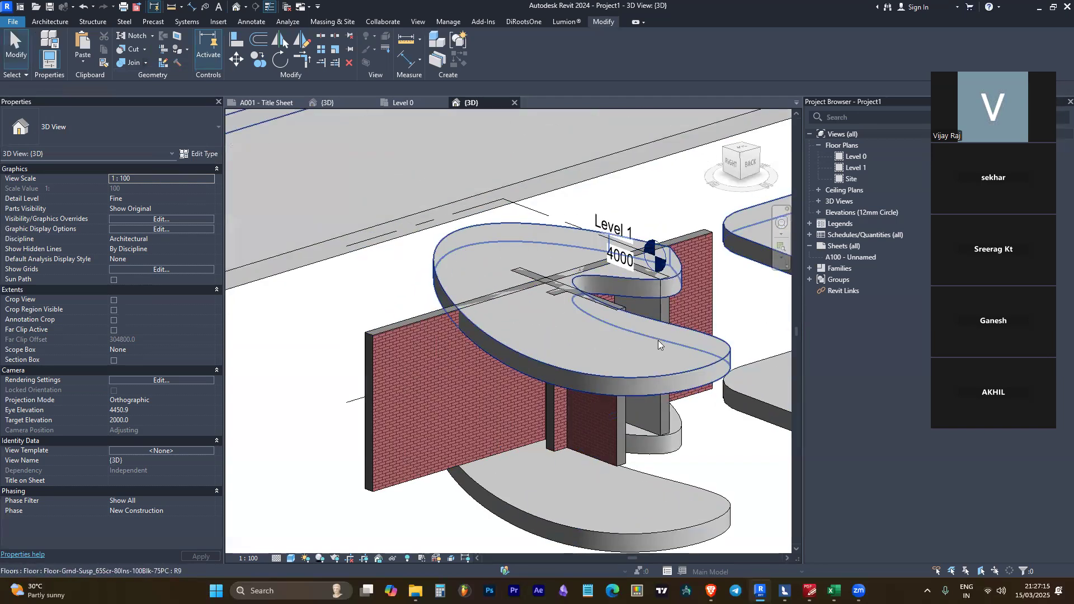
{"action": "scroll", "coordinate": [428, 281], "scroll_direction": "down", "scroll_amount": 3}
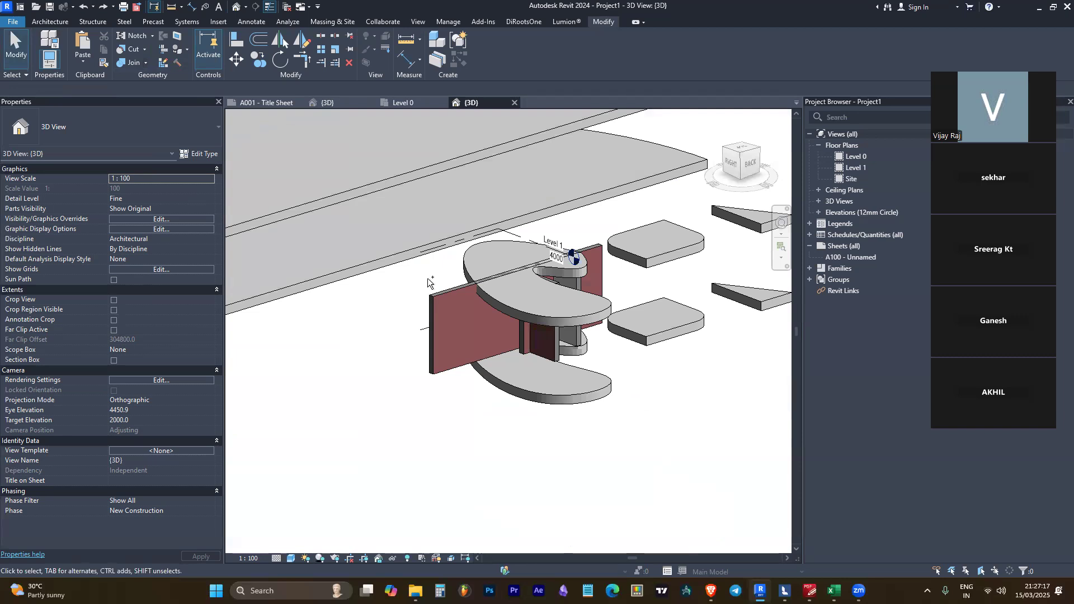
{"action": "scroll", "coordinate": [503, 288], "scroll_direction": "up", "scroll_amount": 2}
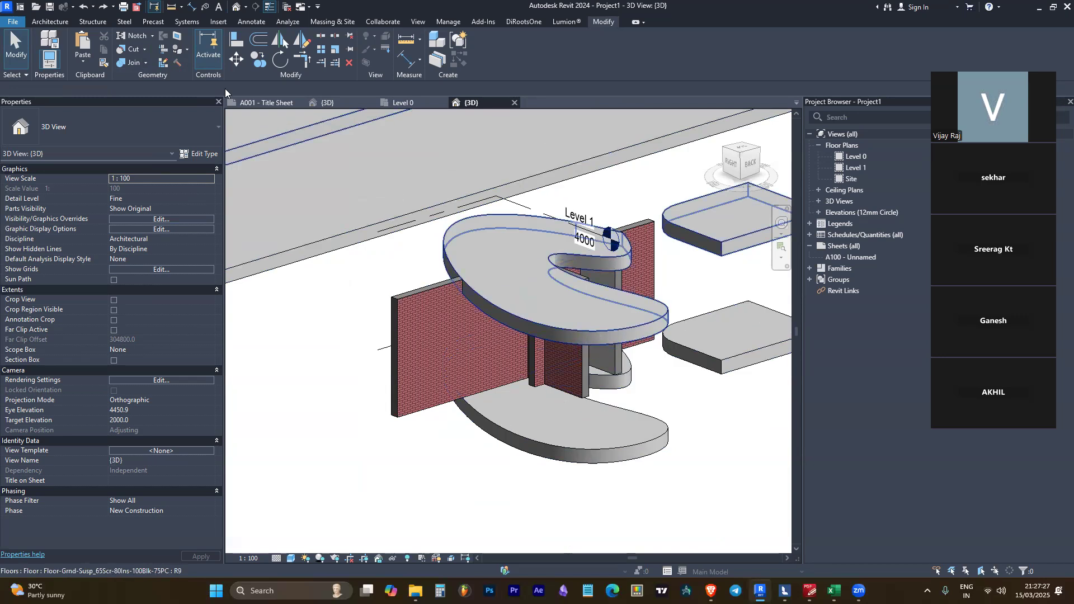
Switch the join order between the spline-shaped Level 1 floor and the long wall
{"action": "left_click", "coordinate": [146, 64]}
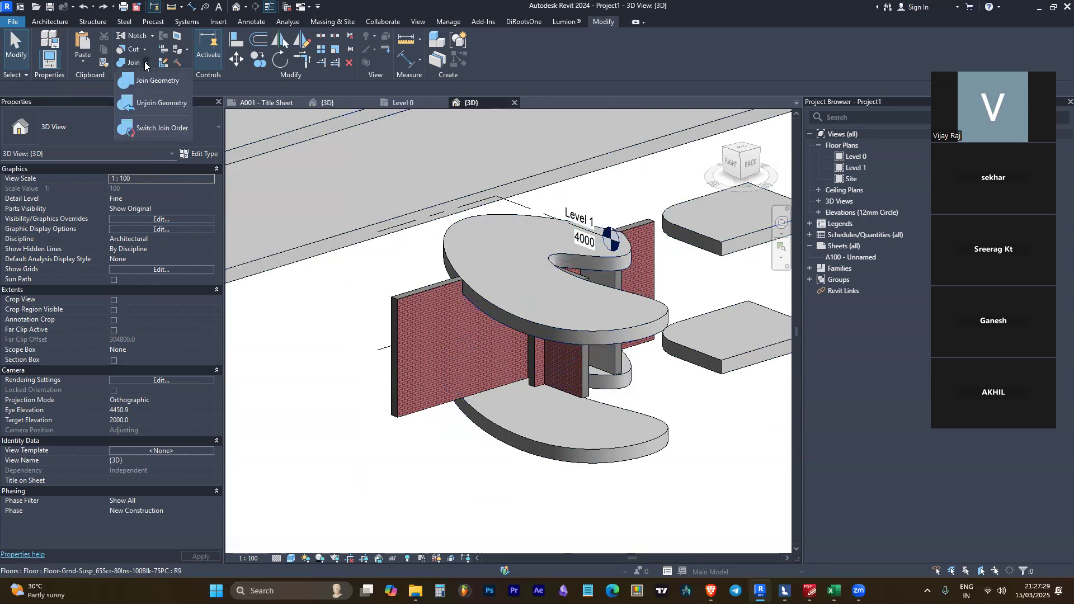
{"action": "left_click", "coordinate": [152, 126]}
{"action": "left_click", "coordinate": [475, 260]}
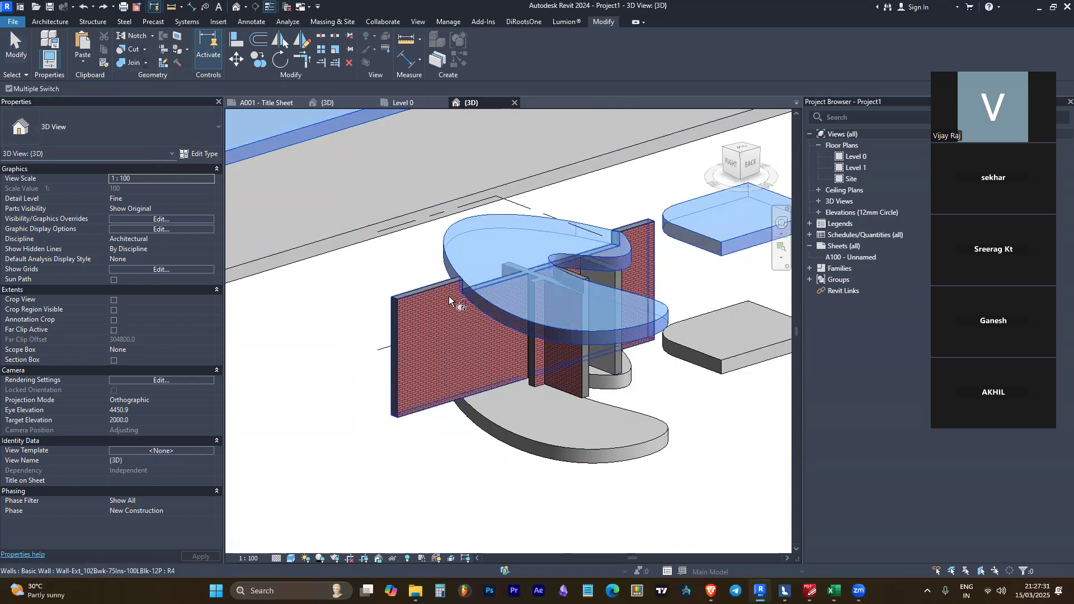
{"action": "key", "text": "Escape"}
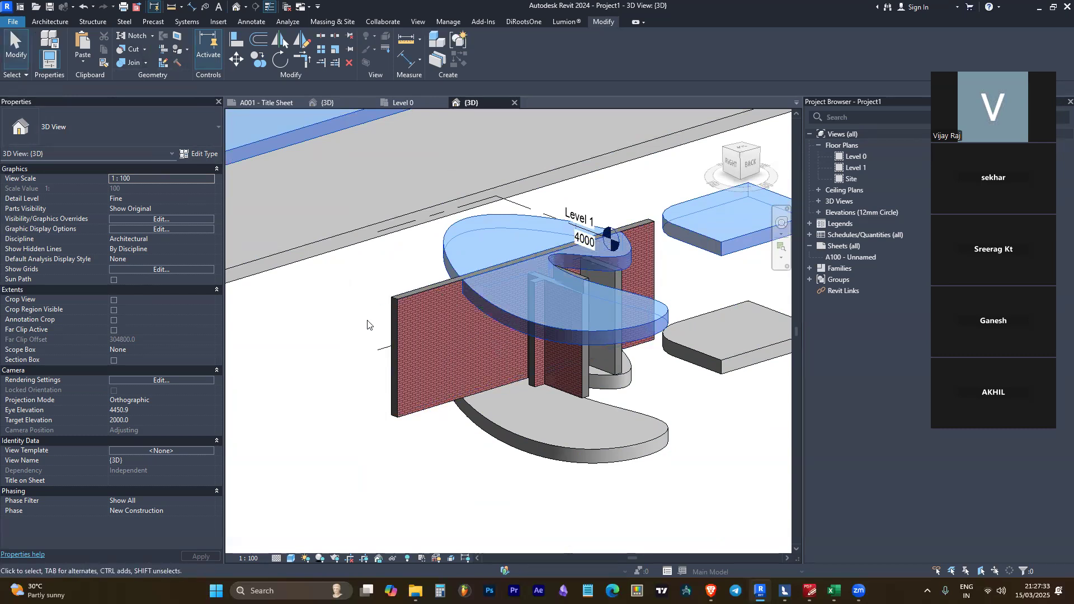
Examine the intersection of the long wall and the spline-shaped Level 1 floor from several angles
{"action": "scroll", "coordinate": [368, 324], "scroll_direction": "up", "scroll_amount": 5}
{"action": "middle_click_drag", "start_coordinate": [333, 285], "coordinate": [464, 292], "text": "shift"}
{"action": "left_click", "coordinate": [724, 304]}
{"action": "scroll", "coordinate": [369, 285], "scroll_direction": "down", "scroll_amount": 3}
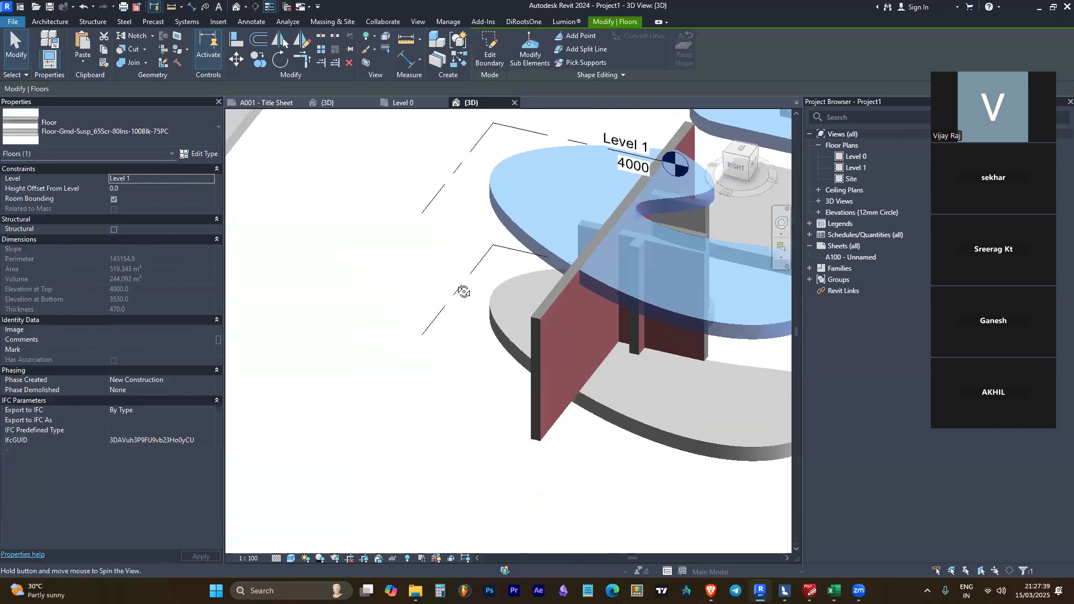
{"action": "scroll", "coordinate": [391, 343], "scroll_direction": "down", "scroll_amount": 3}
{"action": "scroll", "coordinate": [534, 247], "scroll_direction": "up", "scroll_amount": 3}
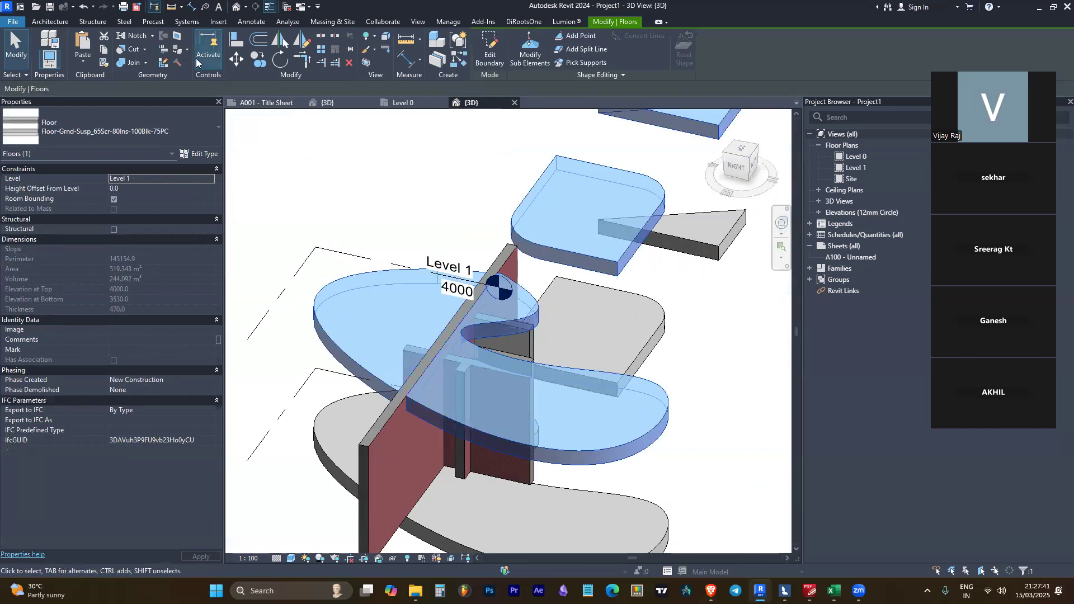
{"action": "left_click", "coordinate": [147, 62]}
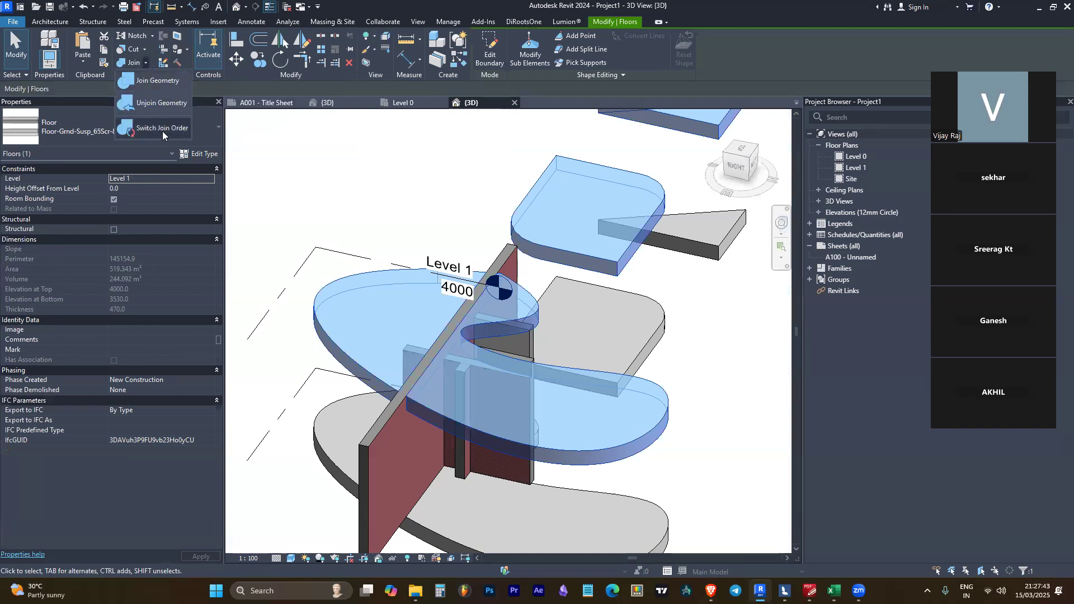
{"action": "key", "text": "Escape"}
{"action": "left_click", "coordinate": [437, 193]}
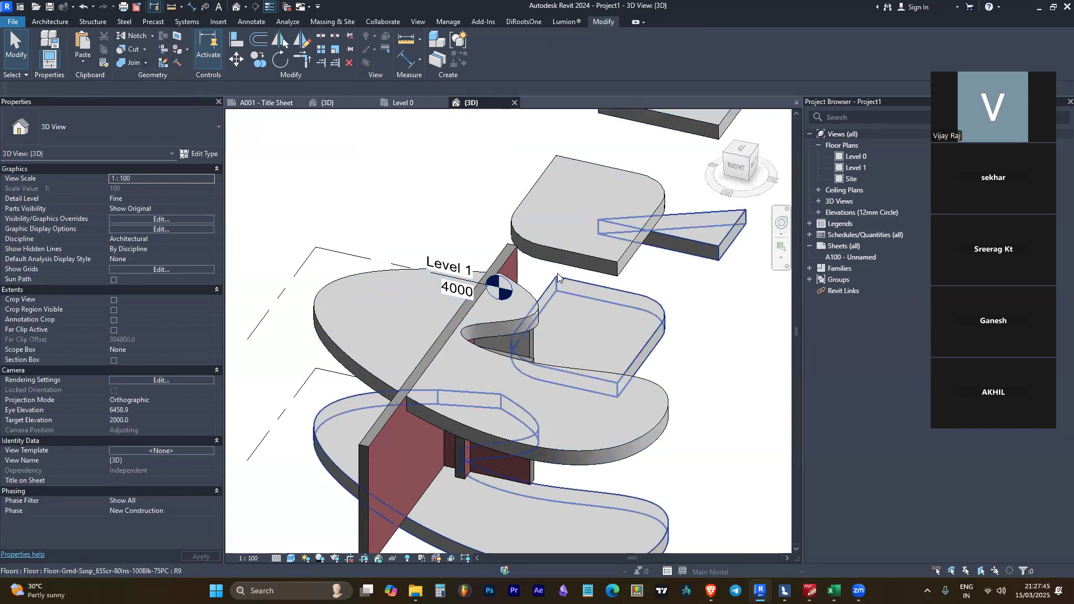
{"action": "scroll", "coordinate": [558, 272], "scroll_direction": "down", "scroll_amount": 3}
{"action": "scroll", "coordinate": [554, 279], "scroll_direction": "up", "scroll_amount": 4}
{"action": "scroll", "coordinate": [520, 315], "scroll_direction": "down", "scroll_amount": 2}
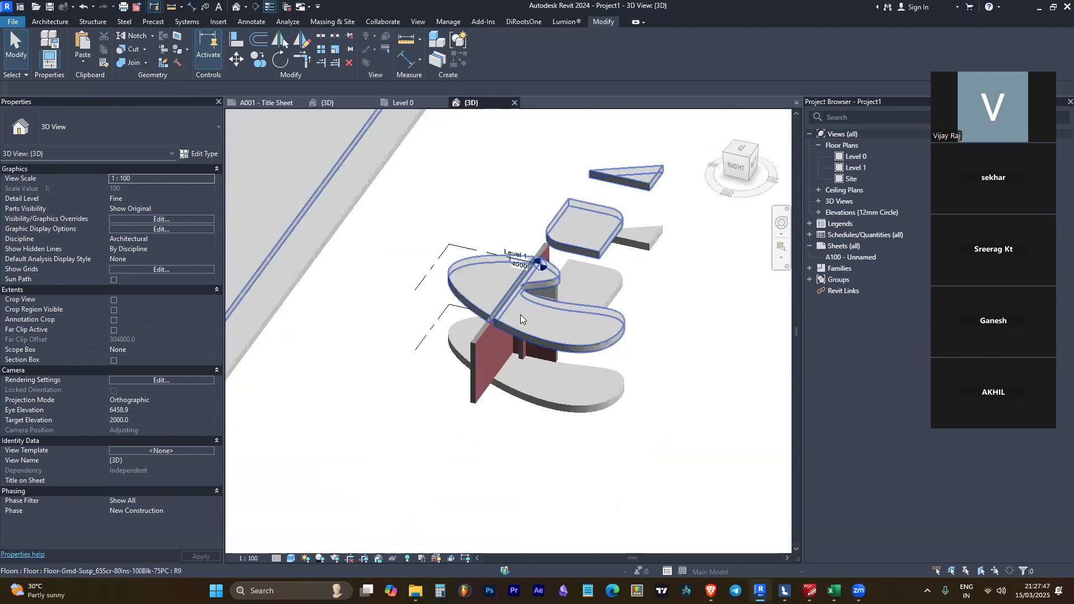
{"action": "scroll", "coordinate": [525, 335], "scroll_direction": "down", "scroll_amount": 2}
{"action": "middle_click_drag", "start_coordinate": [525, 336], "coordinate": [439, 220], "text": "shift"}
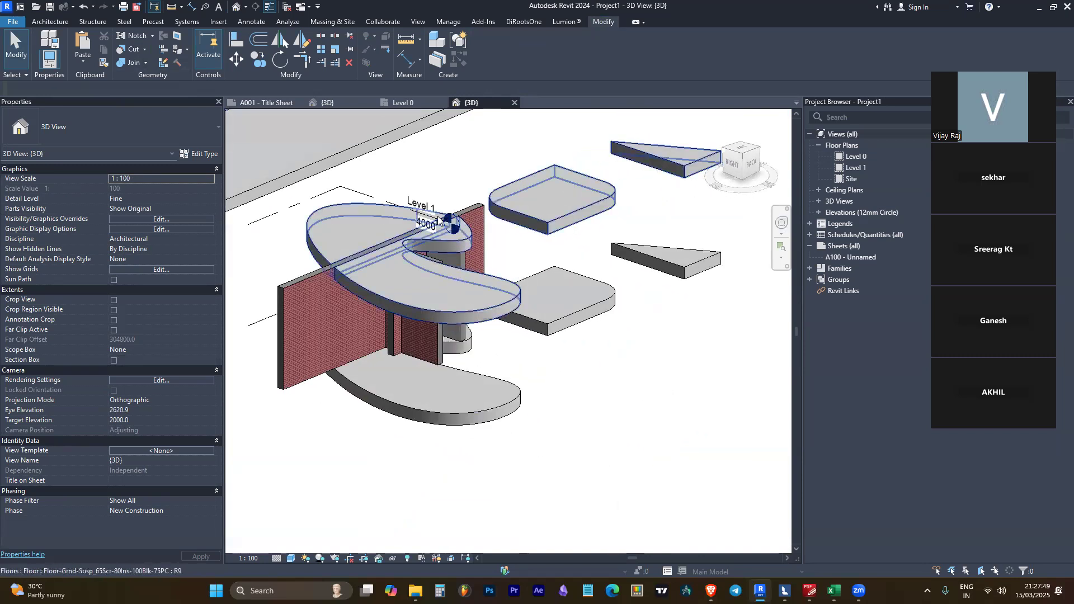
{"action": "scroll", "coordinate": [392, 227], "scroll_direction": "up", "scroll_amount": 3}
{"action": "left_click", "coordinate": [379, 230]}
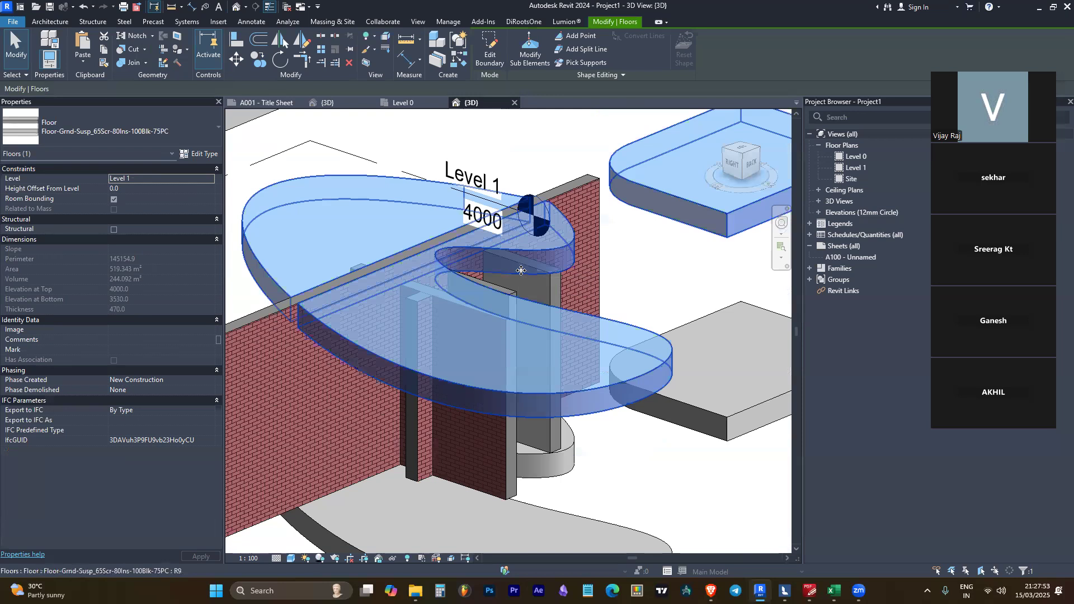
In the Level 0 floor plan, place a Doors_ExtDbl_Flush 1810x2110mm door in the long wall, 300 mm from its free end
{"action": "double_click", "coordinate": [870, 159]}
{"action": "scroll", "coordinate": [520, 239], "scroll_direction": "up", "scroll_amount": 5}
{"action": "scroll", "coordinate": [592, 240], "scroll_direction": "up", "scroll_amount": 1}
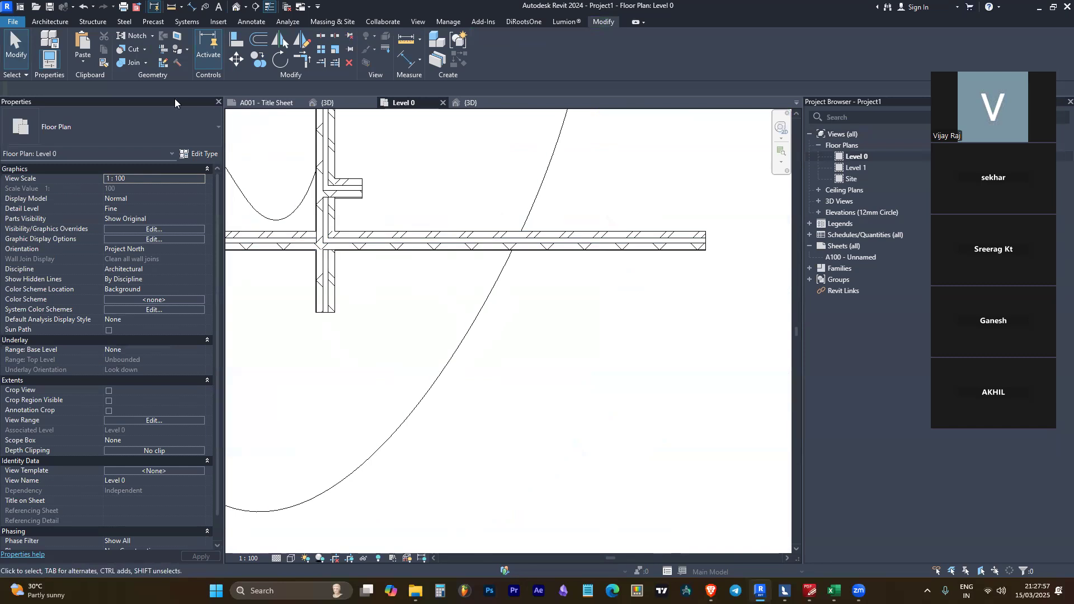
{"action": "left_click", "coordinate": [50, 22]}
{"action": "left_click", "coordinate": [68, 51]}
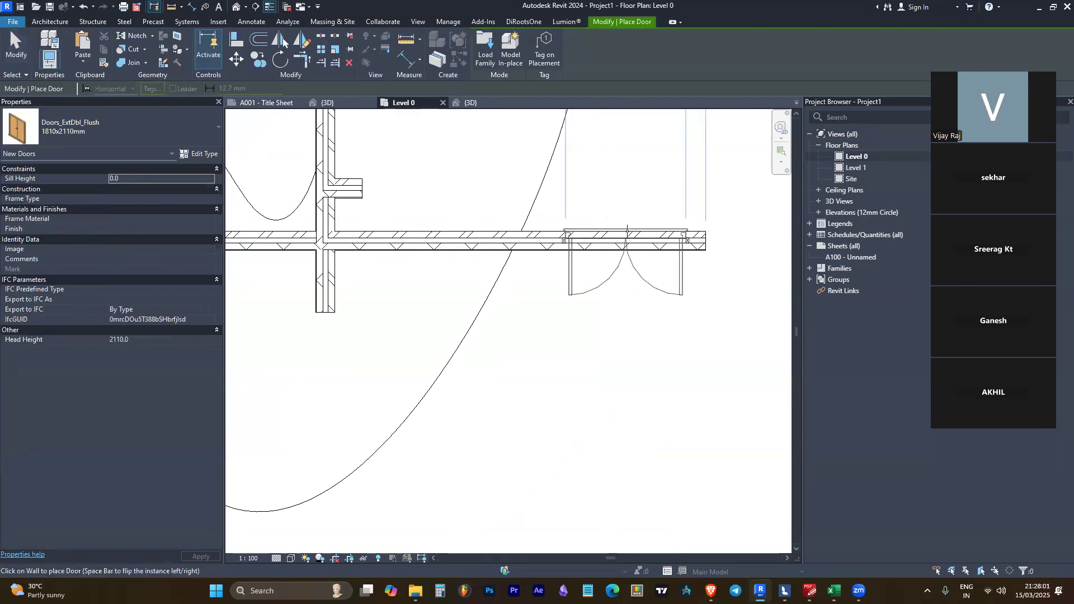
{"action": "left_click", "coordinate": [626, 250]}
{"action": "key", "text": "Escape"}
{"action": "left_click", "coordinate": [610, 289]}
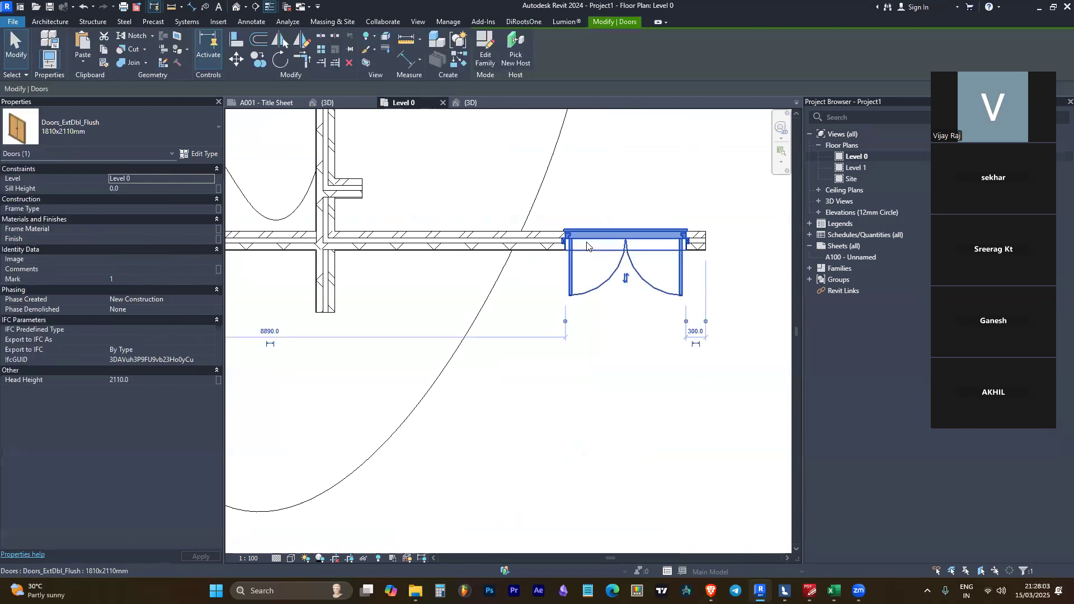
Begin placing new Wall-Ext_102Bwk-75Ins-100LBlk-12P walls in the Level 0 plan
{"action": "scroll", "coordinate": [610, 289], "scroll_direction": "up", "scroll_amount": 1}
{"action": "scroll", "coordinate": [611, 289], "scroll_direction": "down", "scroll_amount": 1}
{"action": "left_click", "coordinate": [392, 208]}
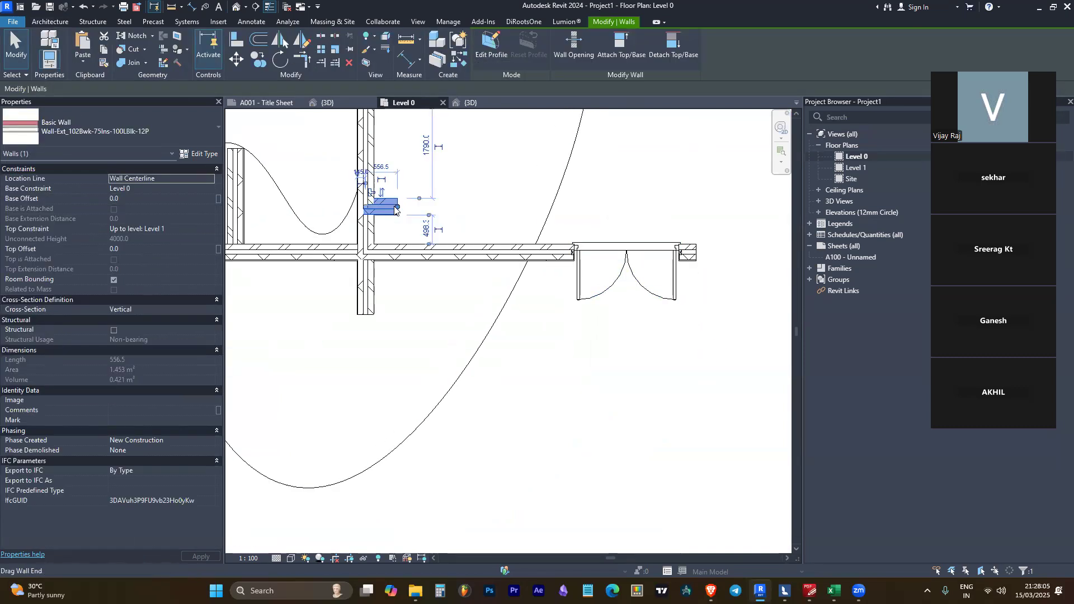
{"action": "key", "text": "w"}
{"action": "key", "text": "a"}
{"action": "left_click", "coordinate": [691, 244]}
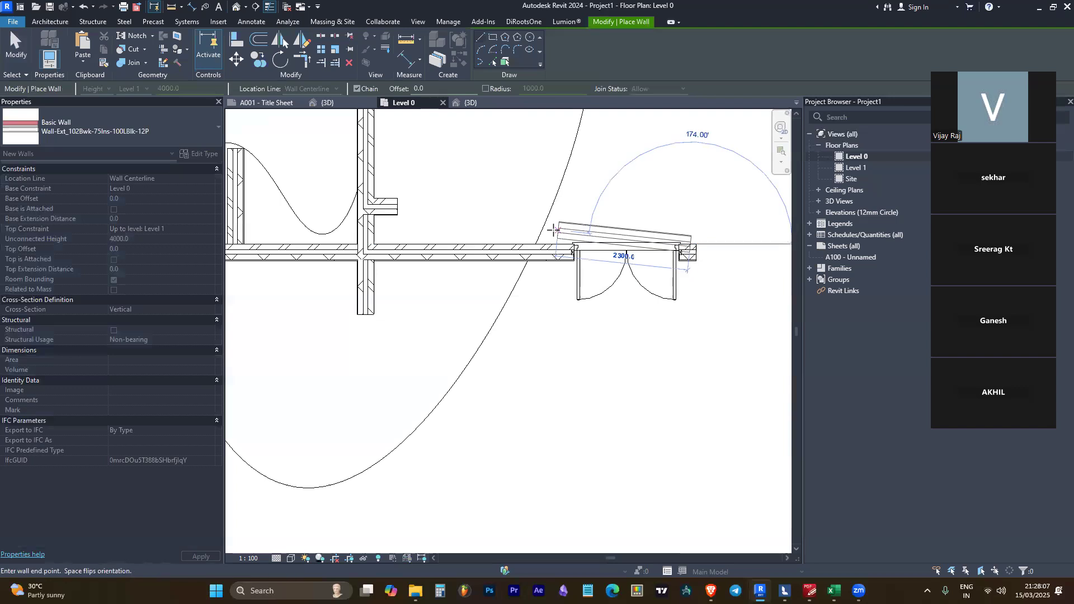
{"action": "key", "text": "Escape"}
{"action": "left_click", "coordinate": [530, 243]}
{"action": "key", "text": "Escape"}
Draw a wall with location line Finish Face: Interior against the long wall's face, spanning the double door
{"action": "left_click", "coordinate": [213, 179]}
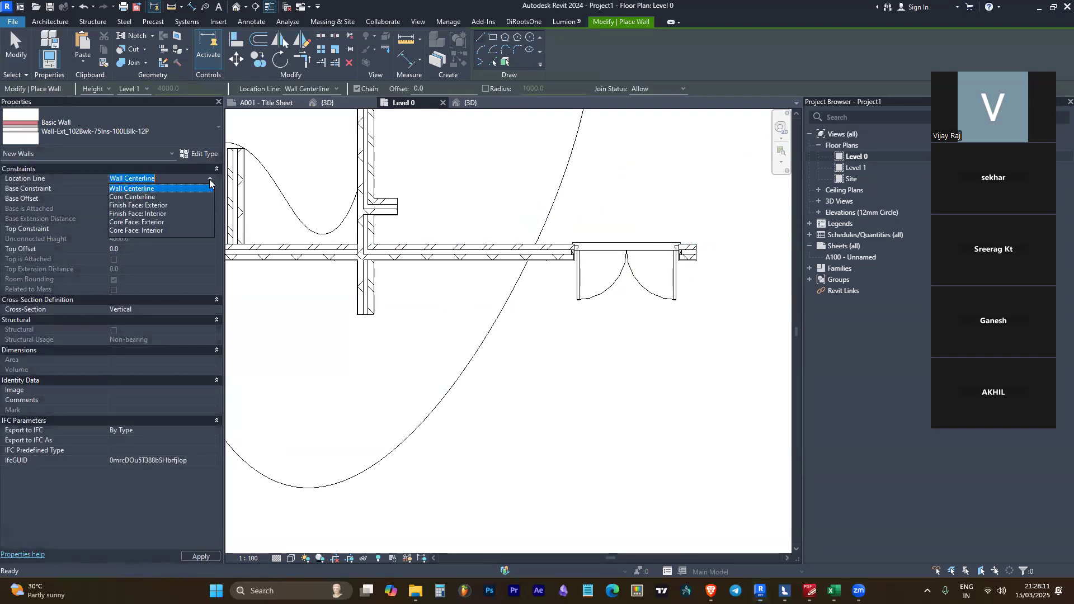
{"action": "left_click", "coordinate": [167, 212]}
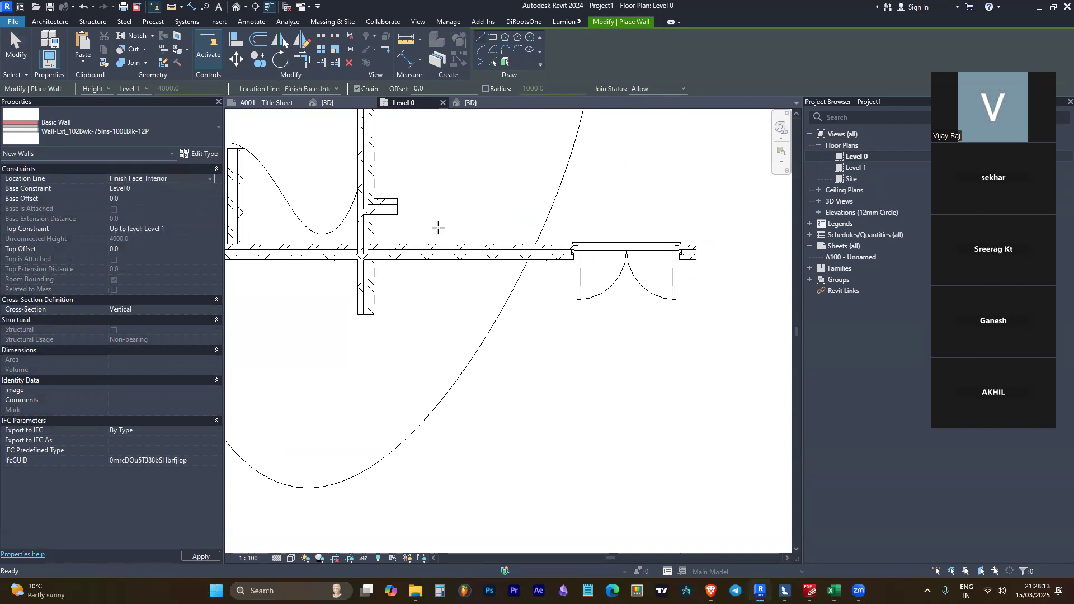
{"action": "left_click", "coordinate": [512, 244]}
{"action": "left_click", "coordinate": [692, 244]}
{"action": "key", "text": "Escape"}
{"action": "key", "text": "Escape"}
{"action": "scroll", "coordinate": [644, 235], "scroll_direction": "up", "scroll_amount": 5}
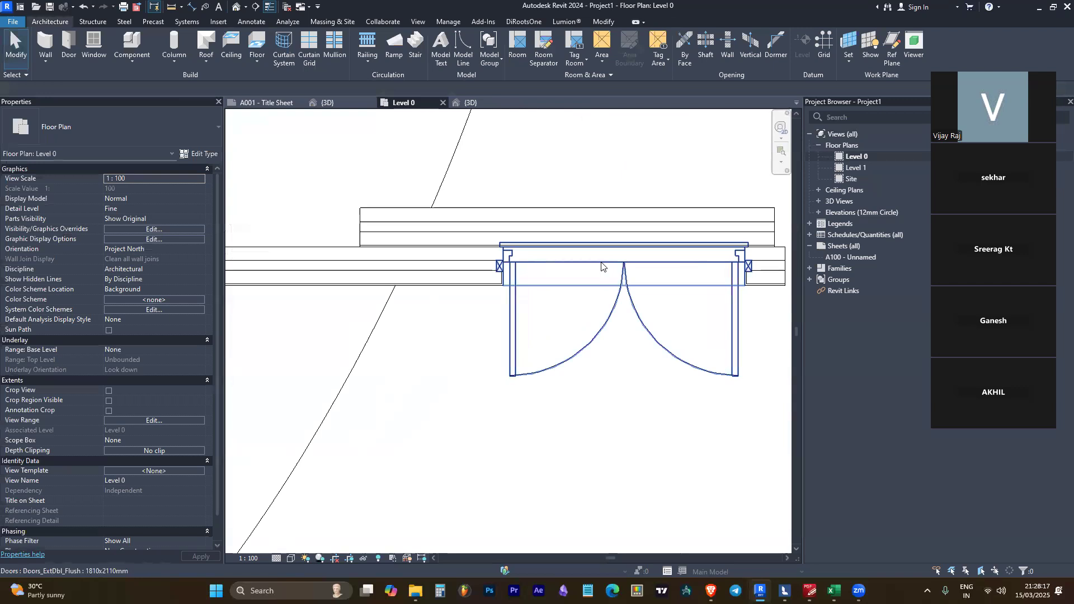
Shift the double door along the long wall to about 310 mm from the wall's free end
{"action": "left_click", "coordinate": [602, 259]}
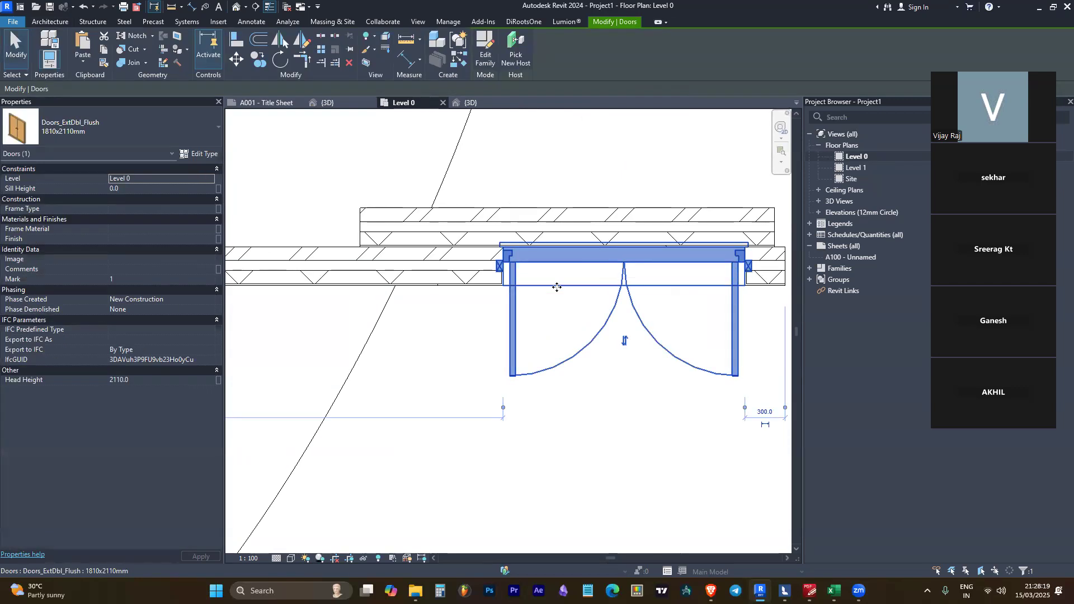
{"action": "left_click_drag", "start_coordinate": [551, 268], "coordinate": [547, 235]}
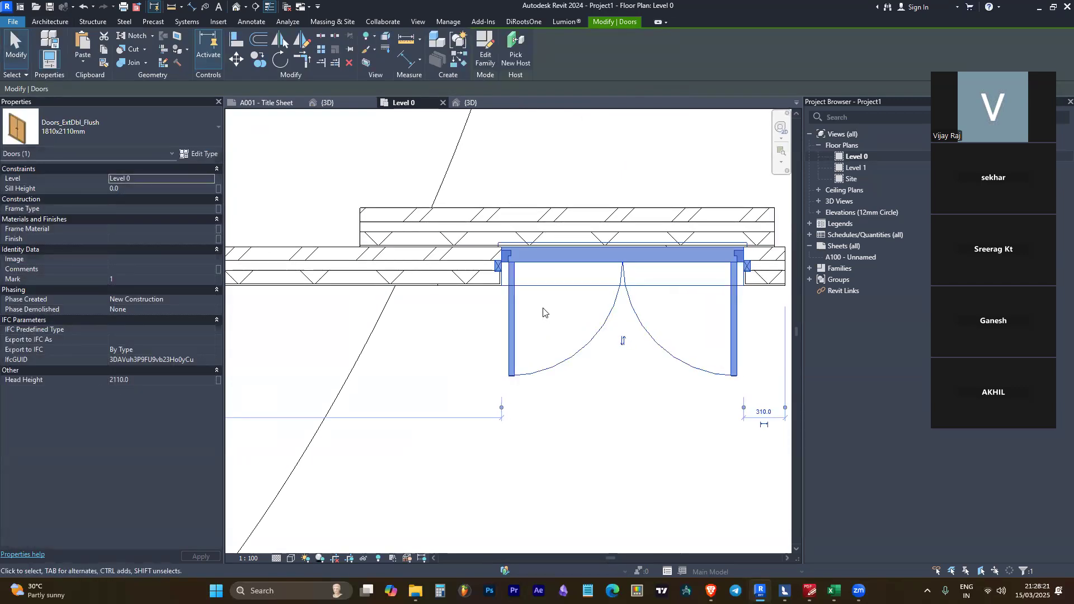
{"action": "scroll", "coordinate": [546, 310], "scroll_direction": "up", "scroll_amount": 2}
{"action": "key", "text": "Escape"}
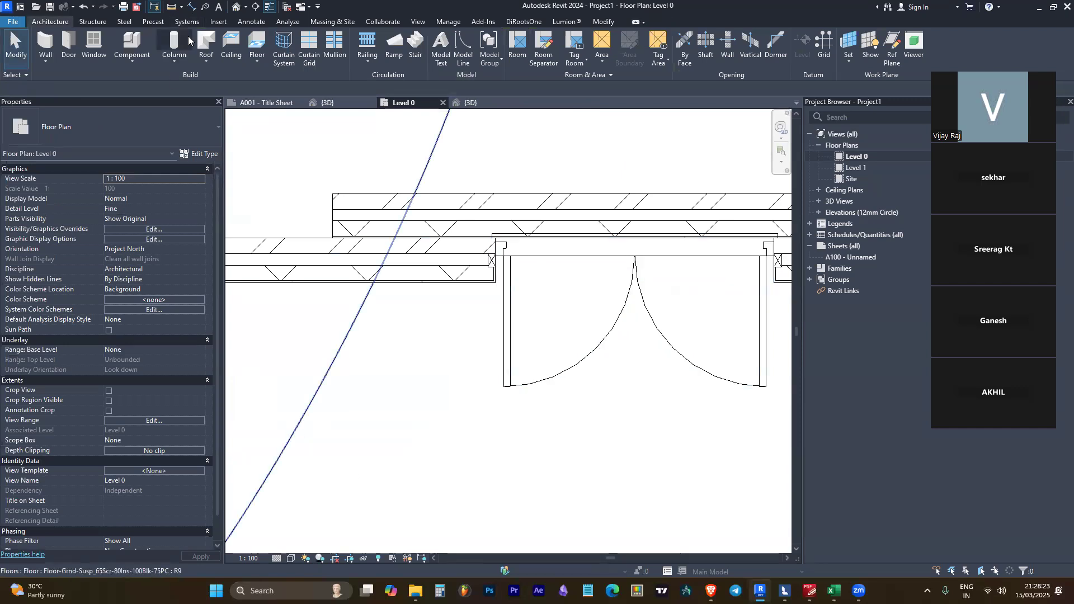
{"action": "key", "text": "Escape"}
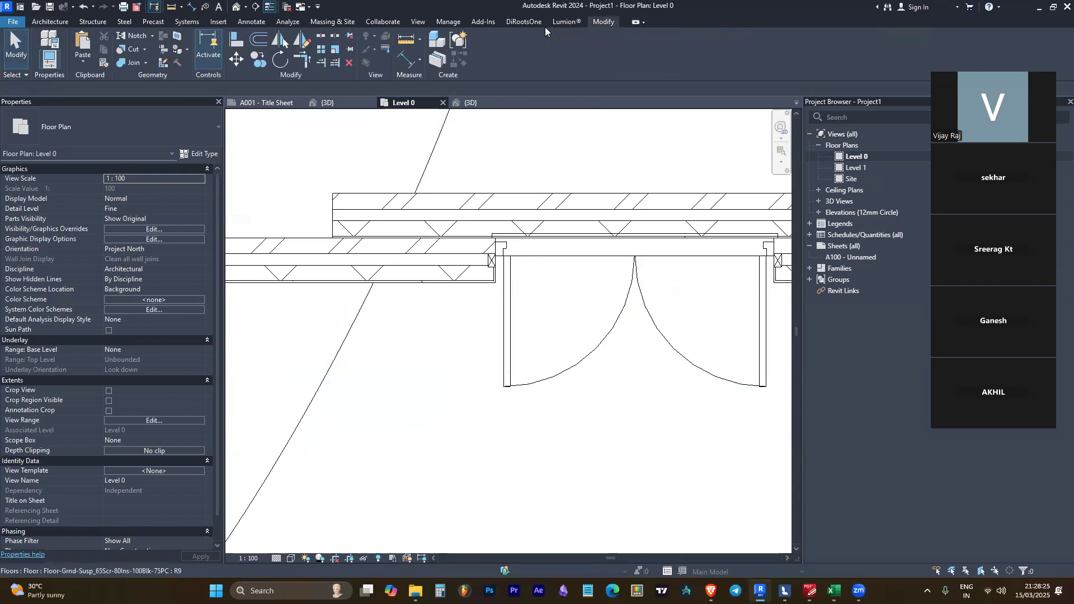
Try to cut the new parallel wall's geometry with the double door using Cut Geometry
{"action": "left_click", "coordinate": [134, 50]}
{"action": "left_click", "coordinate": [656, 212]}
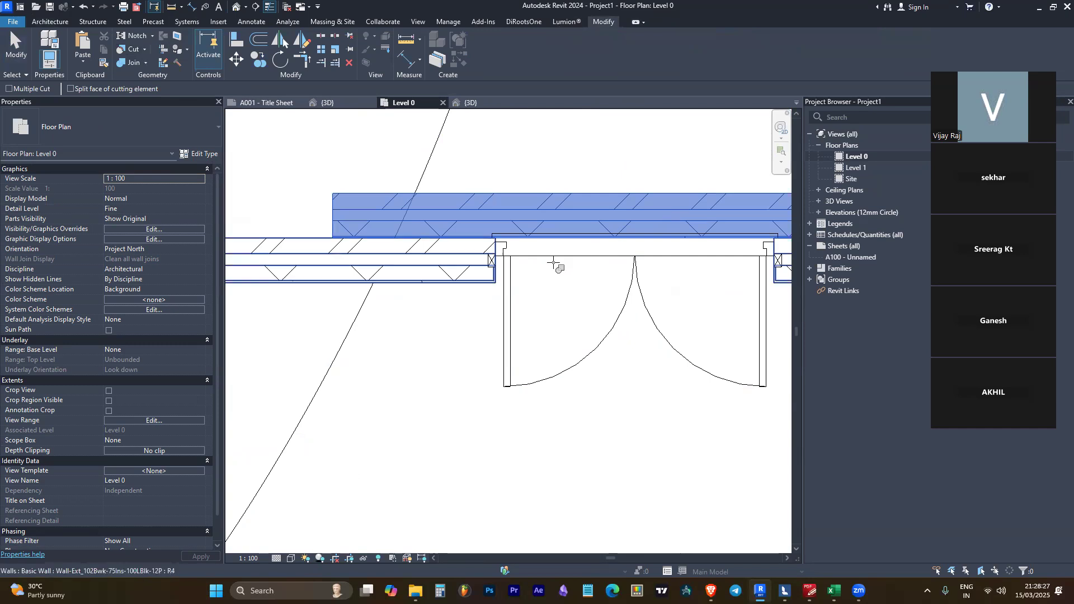
{"action": "left_click", "coordinate": [511, 256]}
{"action": "key", "text": "Escape"}
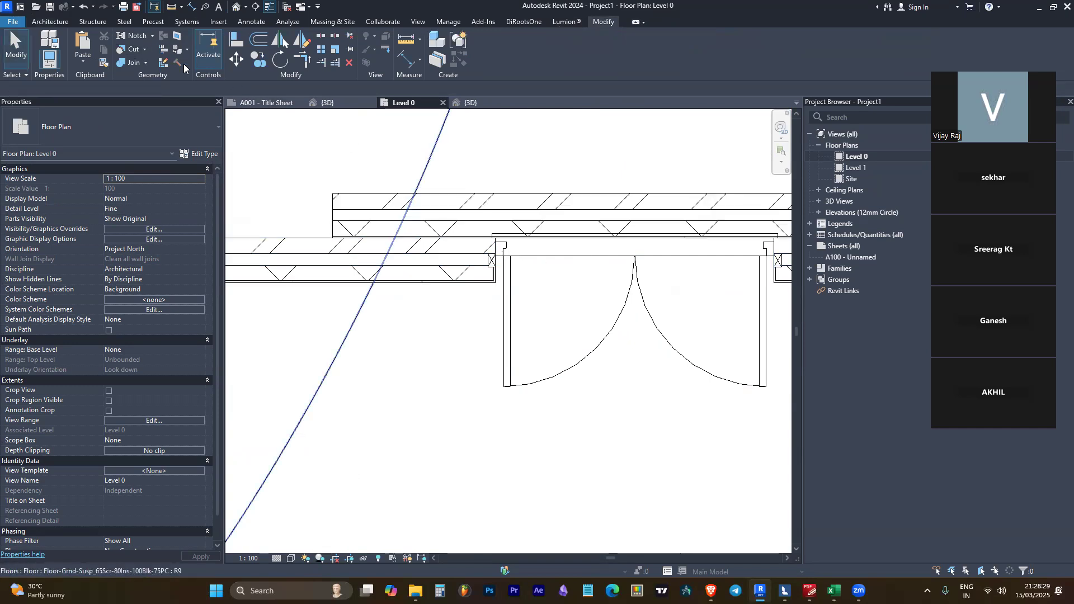
{"action": "left_click", "coordinate": [145, 50]}
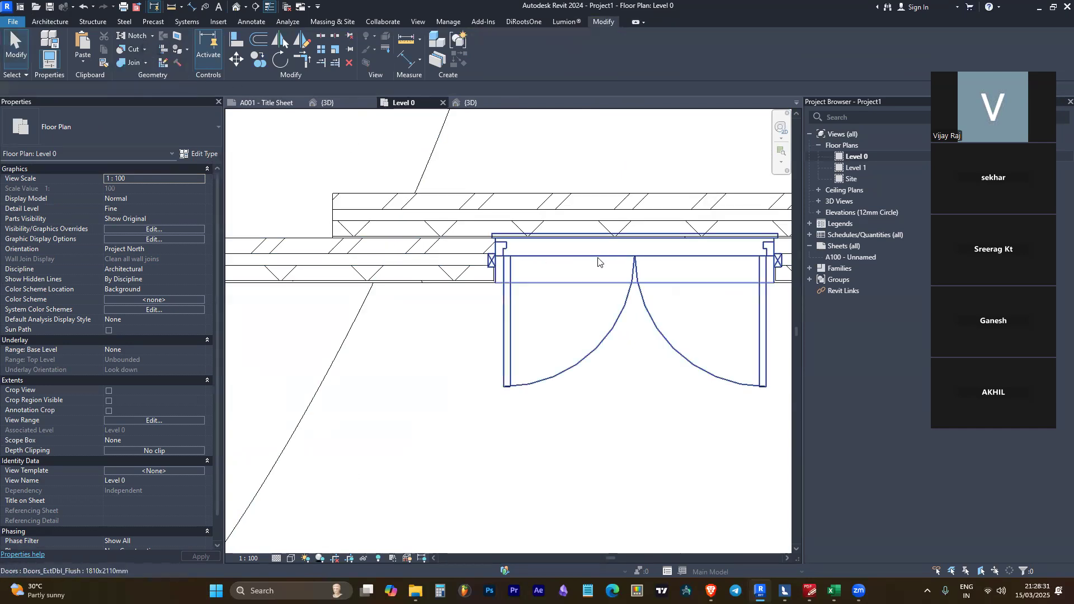
Select the double door and examine its frame corner where the two parallel walls meet
{"action": "left_click", "coordinate": [577, 252]}
{"action": "scroll", "coordinate": [313, 237], "scroll_direction": "down", "scroll_amount": 2}
{"action": "scroll", "coordinate": [546, 235], "scroll_direction": "up", "scroll_amount": 5}
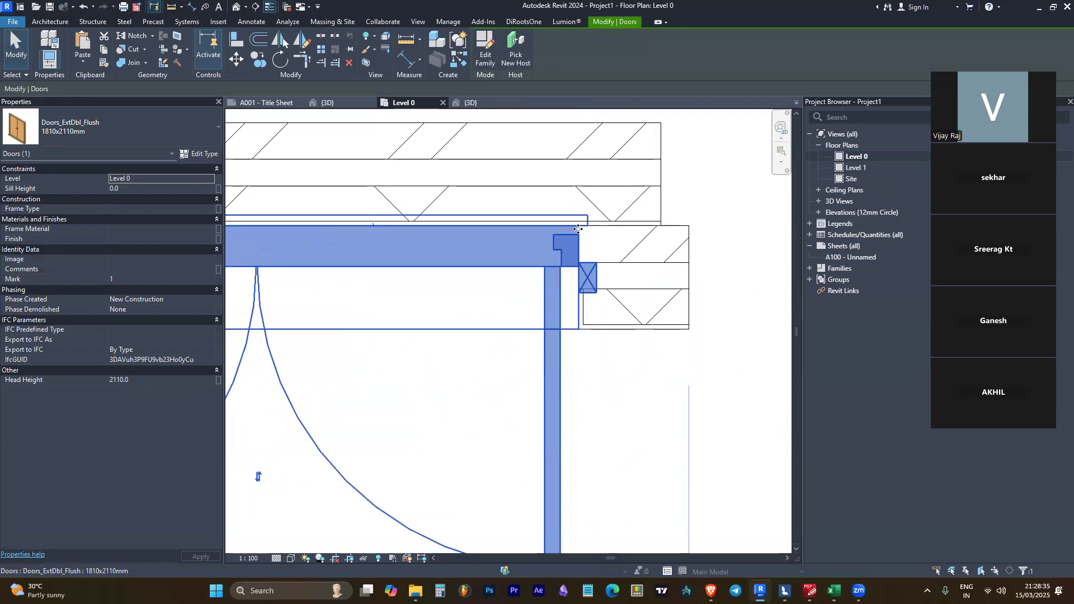
Try to cut the parallel wall beside the double flush door with the door's geometry
{"action": "left_click", "coordinate": [119, 48]}
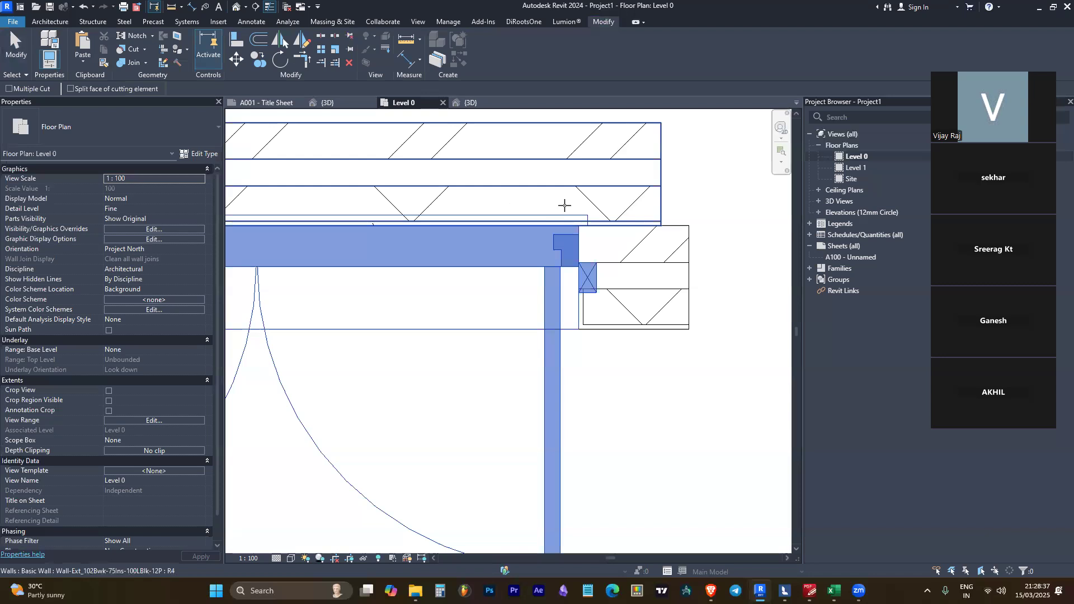
{"action": "key", "text": "Escape"}
{"action": "scroll", "coordinate": [738, 297], "scroll_direction": "down", "scroll_amount": 3}
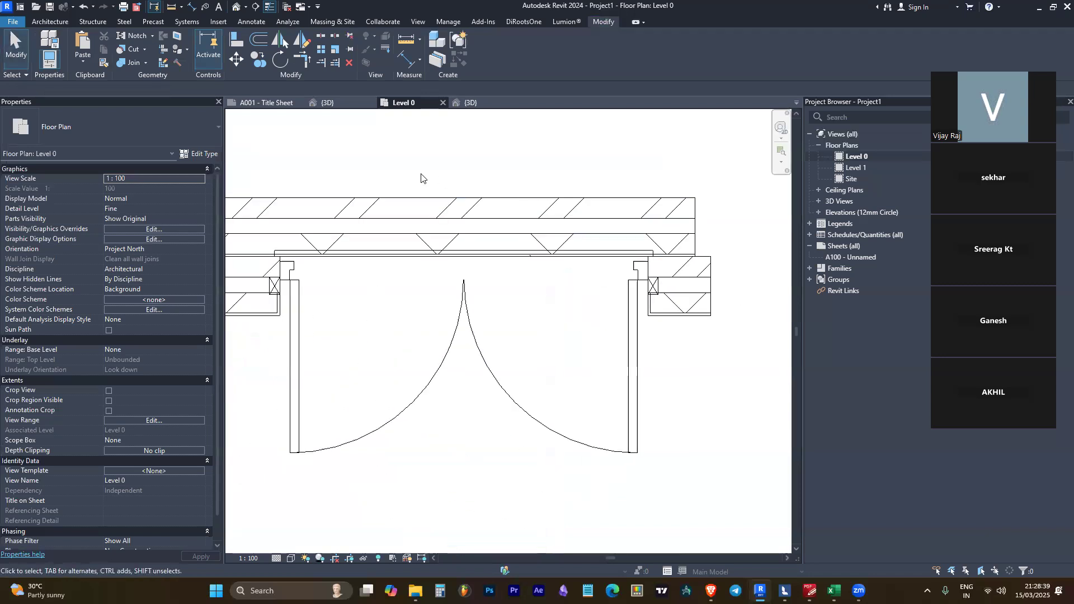
In the 3D view, re-host the double flush door onto the short brick wall parallel to its current wall
{"action": "left_click", "coordinate": [234, 6]}
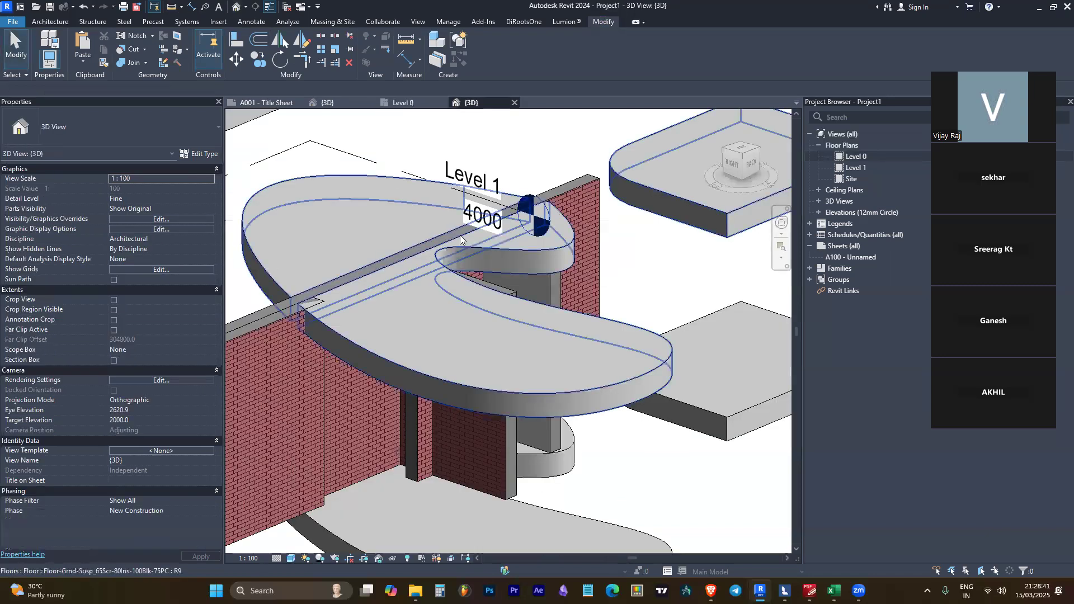
{"action": "scroll", "coordinate": [540, 197], "scroll_direction": "up", "scroll_amount": 3}
{"action": "scroll", "coordinate": [540, 197], "scroll_direction": "down", "scroll_amount": 3}
{"action": "middle_click_drag", "start_coordinate": [423, 288], "coordinate": [556, 346], "text": "shift"}
{"action": "scroll", "coordinate": [381, 326], "scroll_direction": "up", "scroll_amount": 2}
{"action": "left_click", "coordinate": [358, 351]}
{"action": "scroll", "coordinate": [361, 358], "scroll_direction": "up", "scroll_amount": 5}
{"action": "key", "text": "Escape"}
{"action": "scroll", "coordinate": [520, 297], "scroll_direction": "down", "scroll_amount": 5}
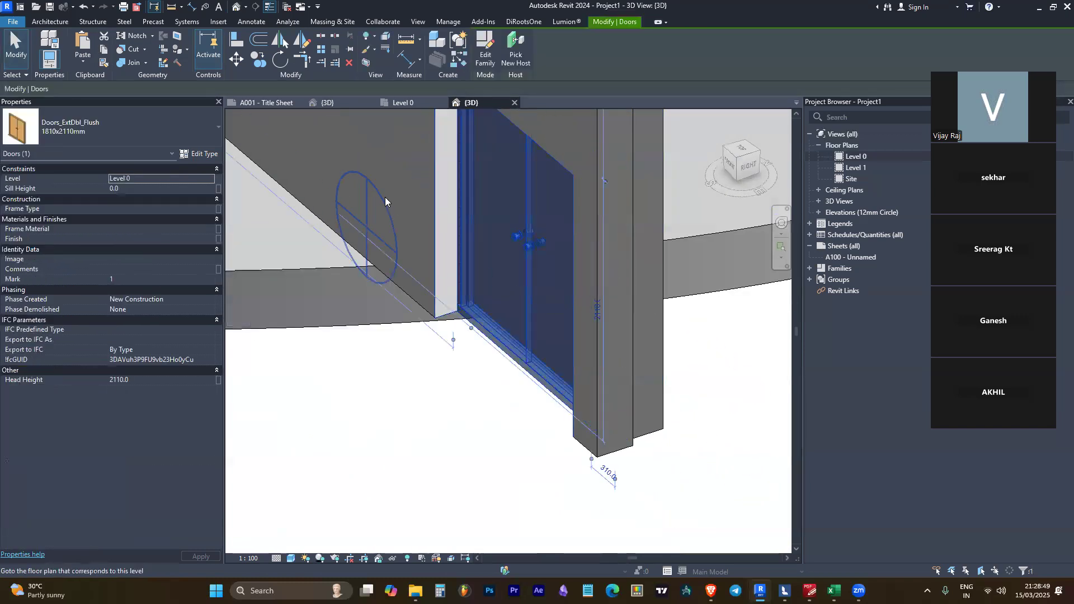
{"action": "left_click", "coordinate": [513, 57]}
{"action": "middle_click_drag", "start_coordinate": [627, 402], "coordinate": [540, 344], "text": "shift"}
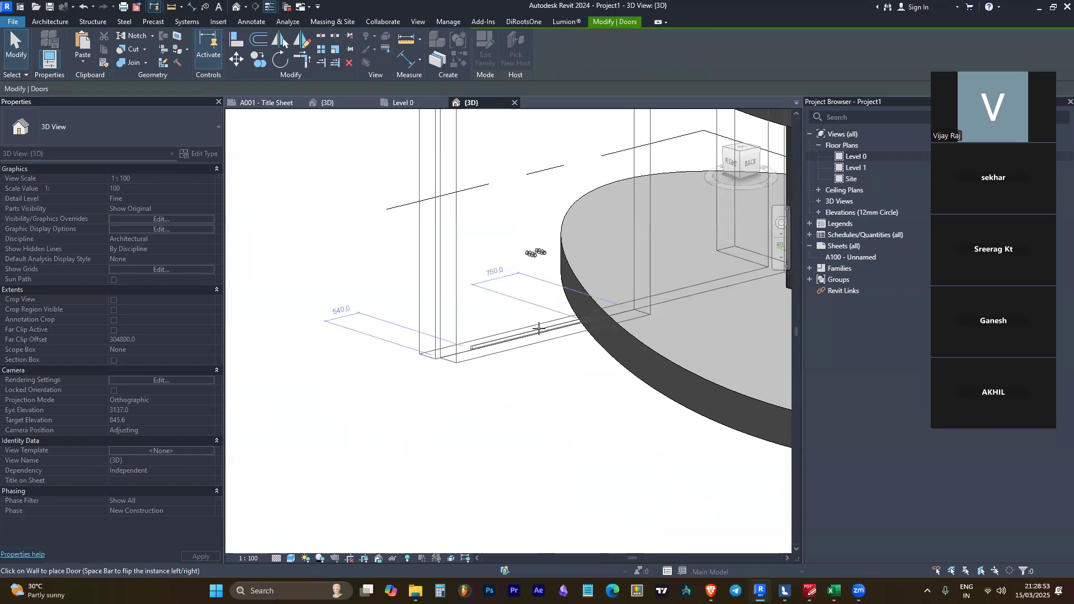
{"action": "left_click", "coordinate": [543, 363]}
{"action": "key", "text": "Escape"}
Try to cut the long wall behind the re-hosted double door using the Cut geometry tool
{"action": "middle_click_drag", "start_coordinate": [492, 377], "coordinate": [523, 470], "text": "shift"}
{"action": "left_click", "coordinate": [500, 262]}
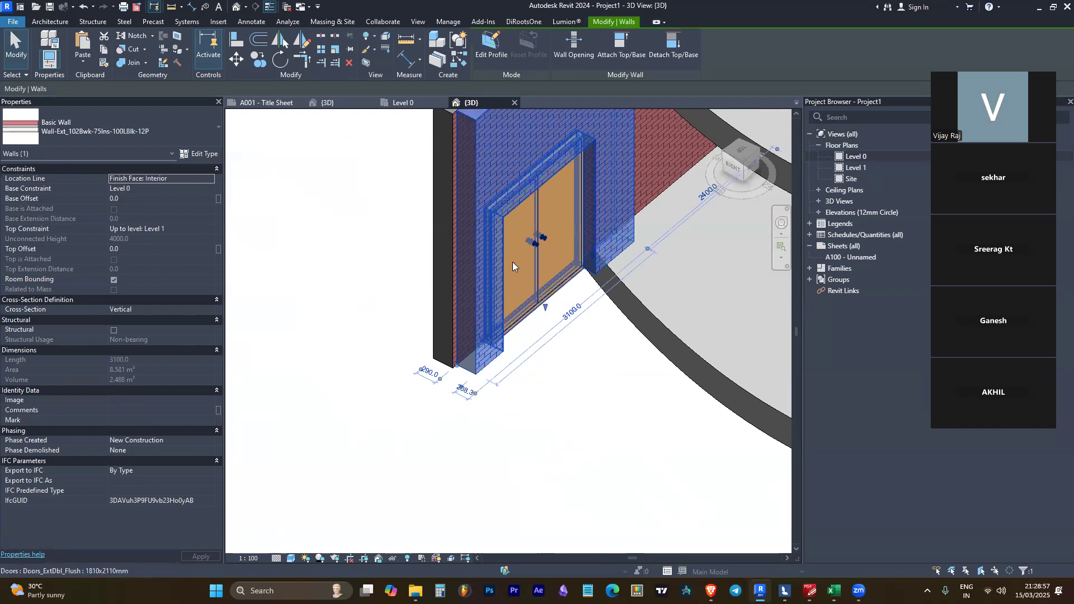
{"action": "left_click", "coordinate": [531, 266]}
{"action": "middle_click_drag", "start_coordinate": [531, 266], "coordinate": [566, 334], "text": "shift"}
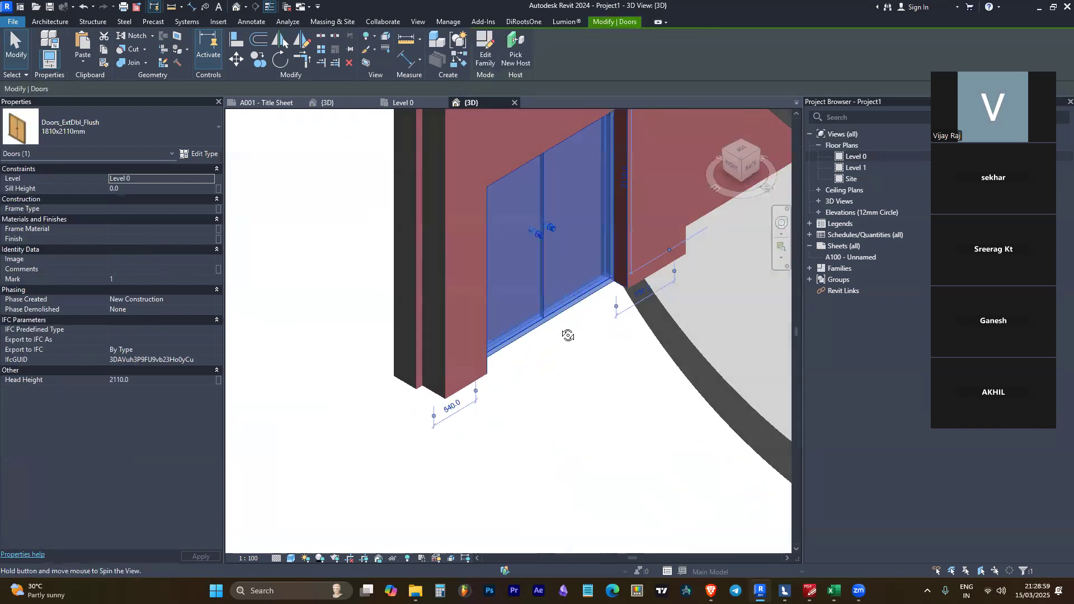
{"action": "left_click", "coordinate": [132, 49]}
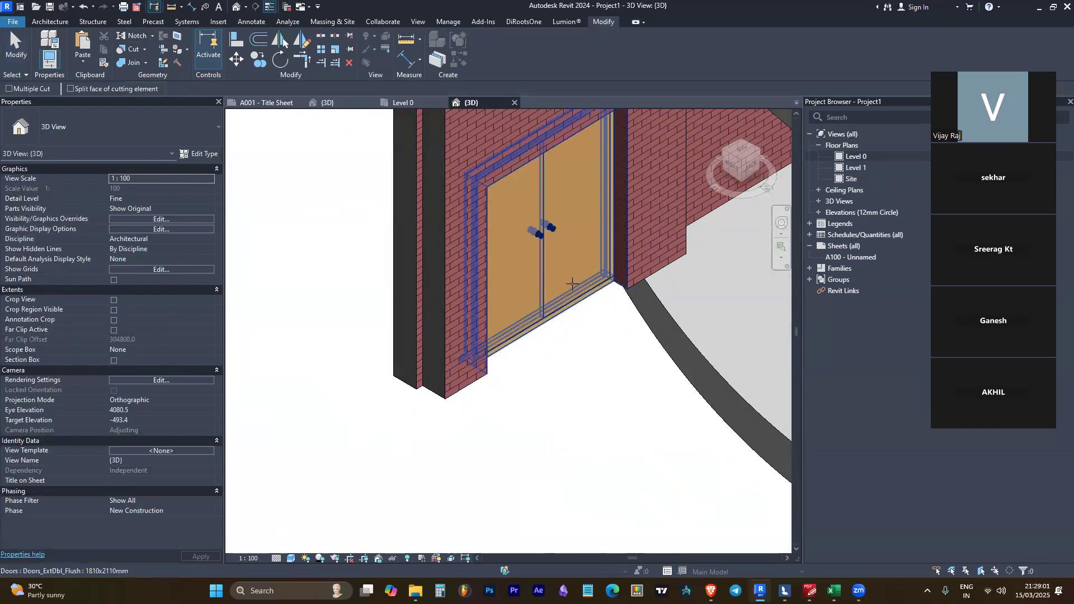
{"action": "middle_click_drag", "start_coordinate": [504, 394], "coordinate": [427, 438], "text": "shift"}
{"action": "left_click", "coordinate": [616, 345]}
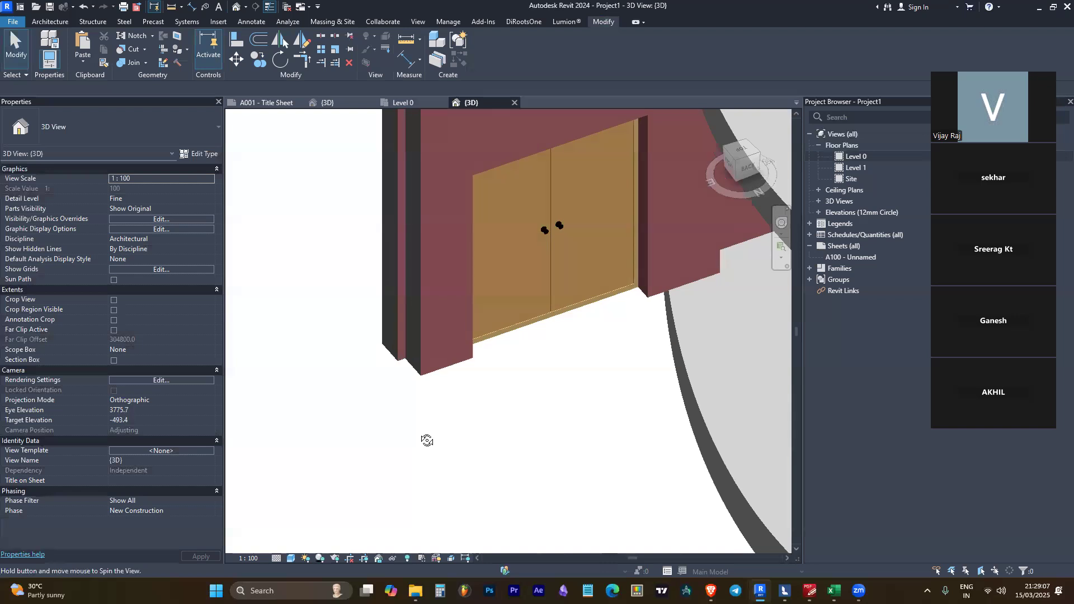
Examine how the double door sits against the two parallel walls in the 3D view and the Level 0 plan
{"action": "scroll", "coordinate": [425, 401], "scroll_direction": "down", "scroll_amount": 2}
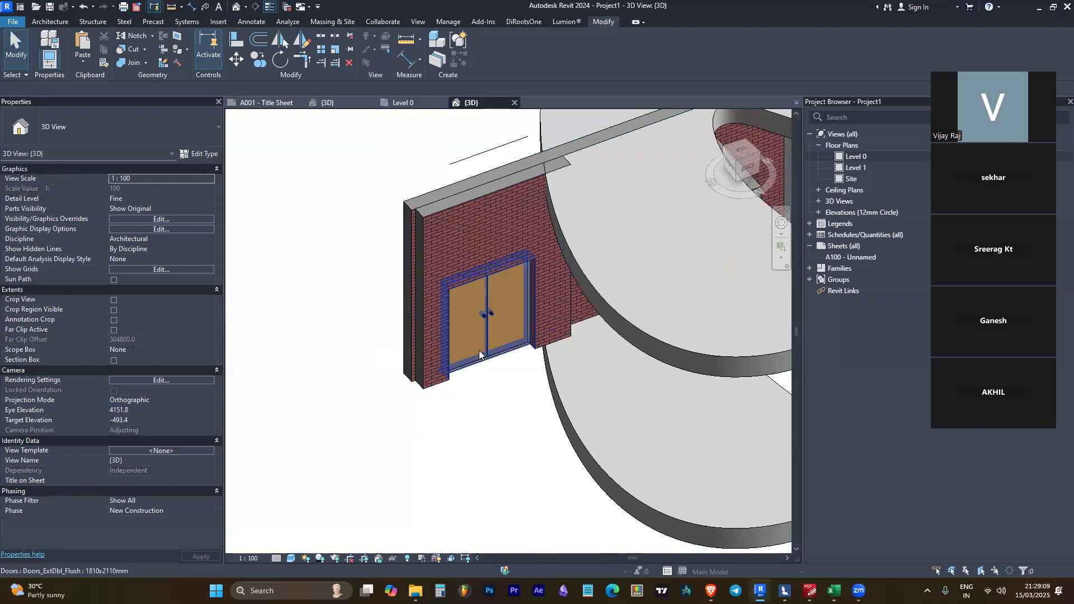
{"action": "middle_click_drag", "start_coordinate": [276, 378], "coordinate": [471, 335], "text": "shift"}
{"action": "left_click", "coordinate": [472, 334]}
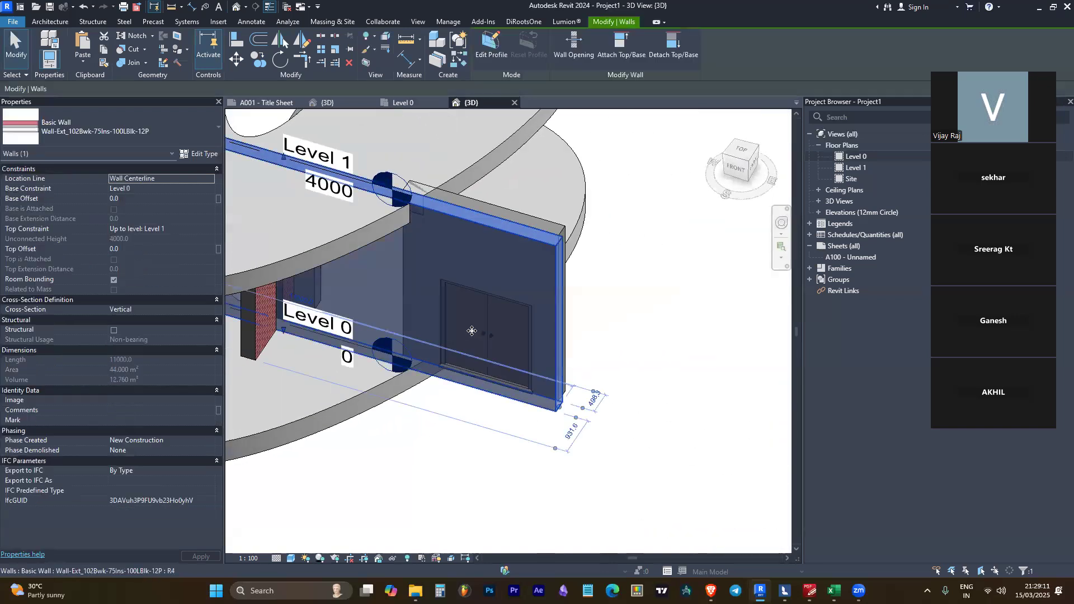
{"action": "middle_click_drag", "start_coordinate": [578, 314], "coordinate": [385, 315], "text": "shift"}
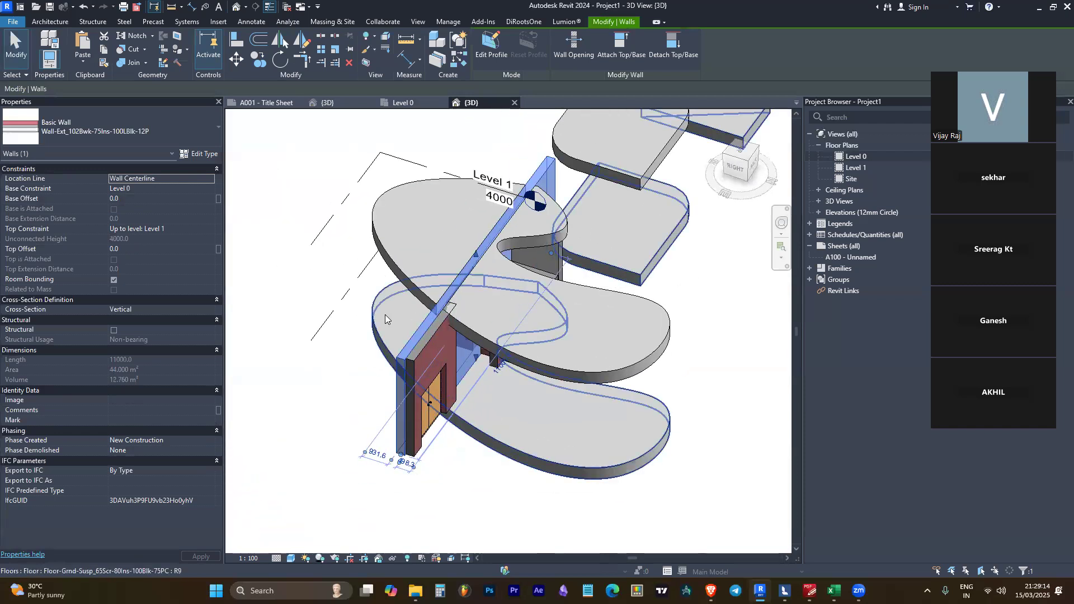
{"action": "left_click", "coordinate": [414, 106]}
{"action": "left_click", "coordinate": [664, 372]}
{"action": "scroll", "coordinate": [676, 284], "scroll_direction": "down", "scroll_amount": 2}
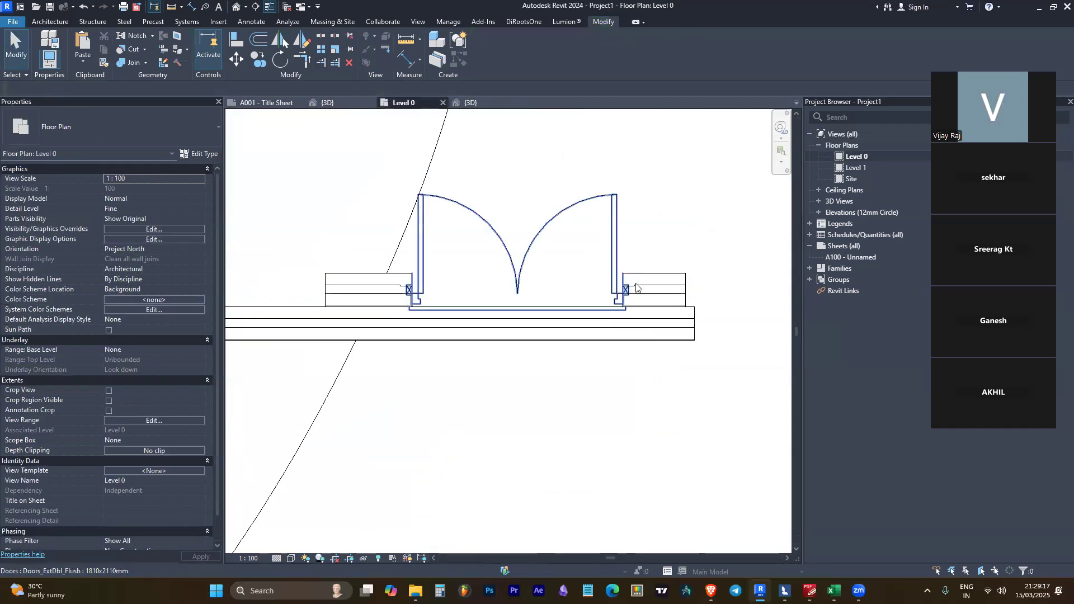
{"action": "left_click", "coordinate": [673, 290]}
{"action": "left_click", "coordinate": [660, 322]}
{"action": "key", "text": "Escape"}
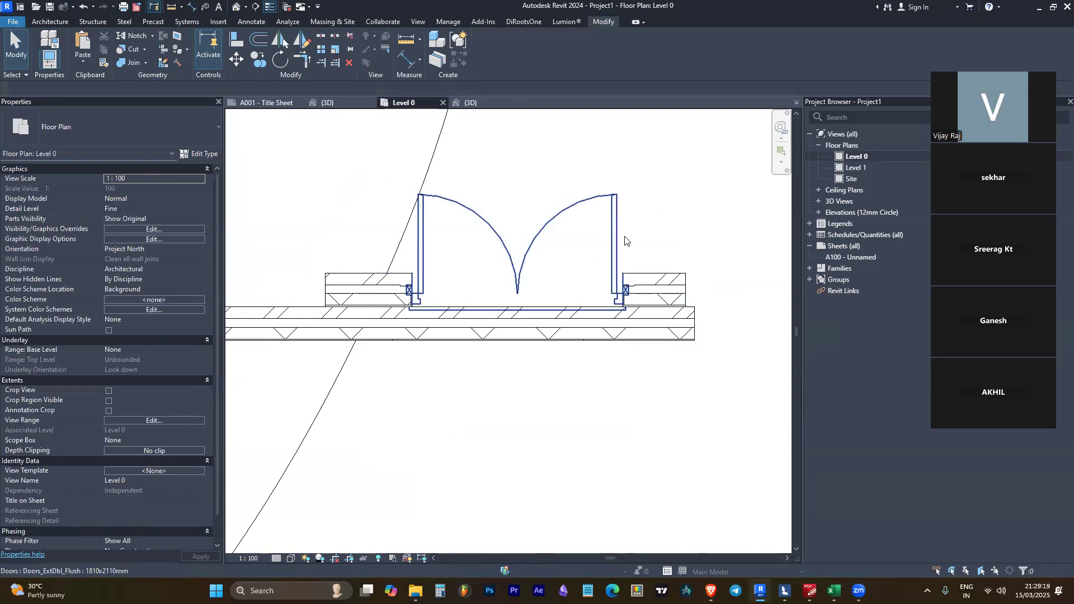
{"action": "left_click", "coordinate": [625, 241]}
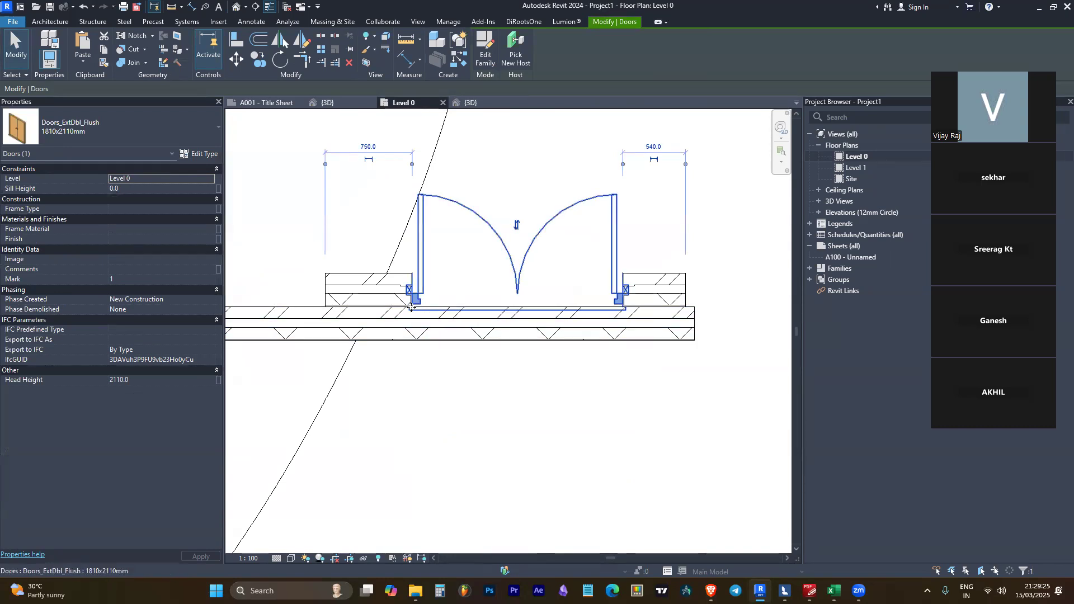
{"action": "left_click", "coordinate": [616, 362]}
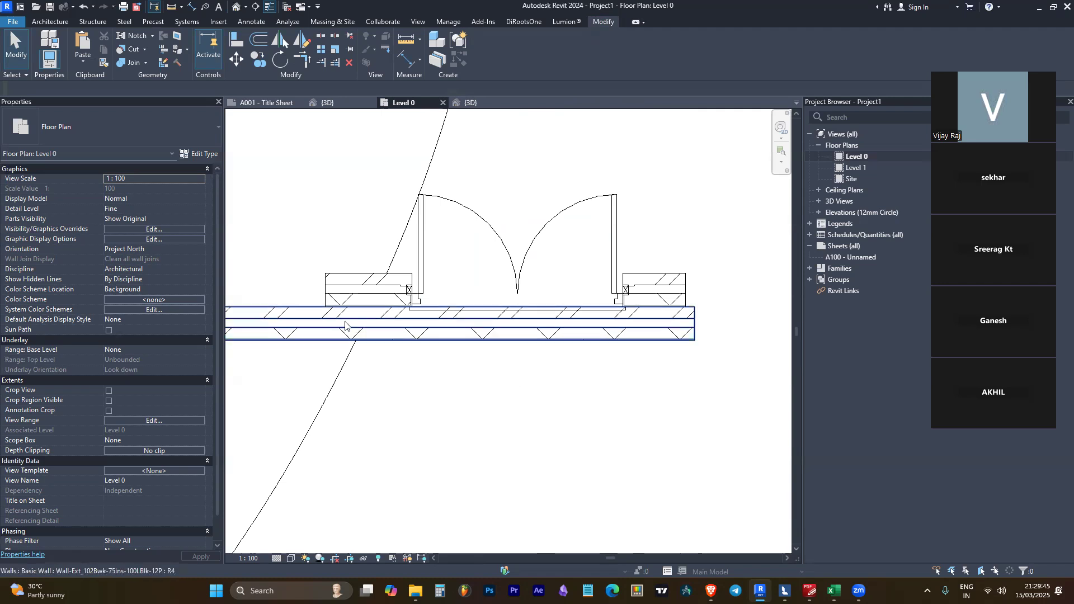
Examine the long wall running past the double door in the Level 0 plan
{"action": "scroll", "coordinate": [426, 307], "scroll_direction": "up", "scroll_amount": 3}
{"action": "middle_click_drag", "start_coordinate": [431, 290], "coordinate": [352, 339]}
{"action": "scroll", "coordinate": [354, 337], "scroll_direction": "down", "scroll_amount": 3}
{"action": "scroll", "coordinate": [428, 374], "scroll_direction": "up", "scroll_amount": 2}
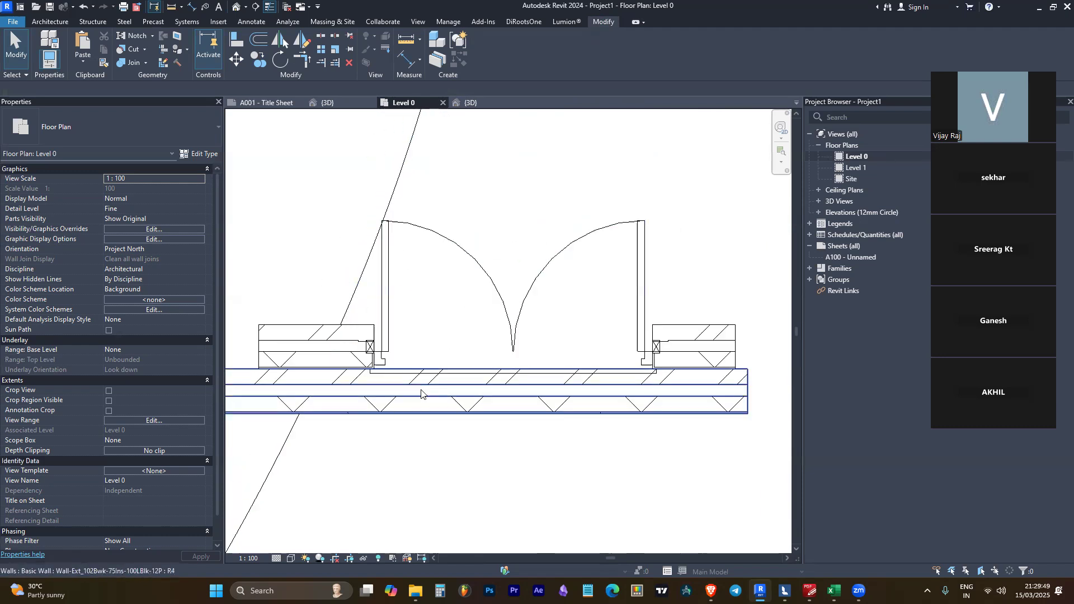
{"action": "double_click", "coordinate": [421, 394]}
{"action": "key", "text": "Escape"}
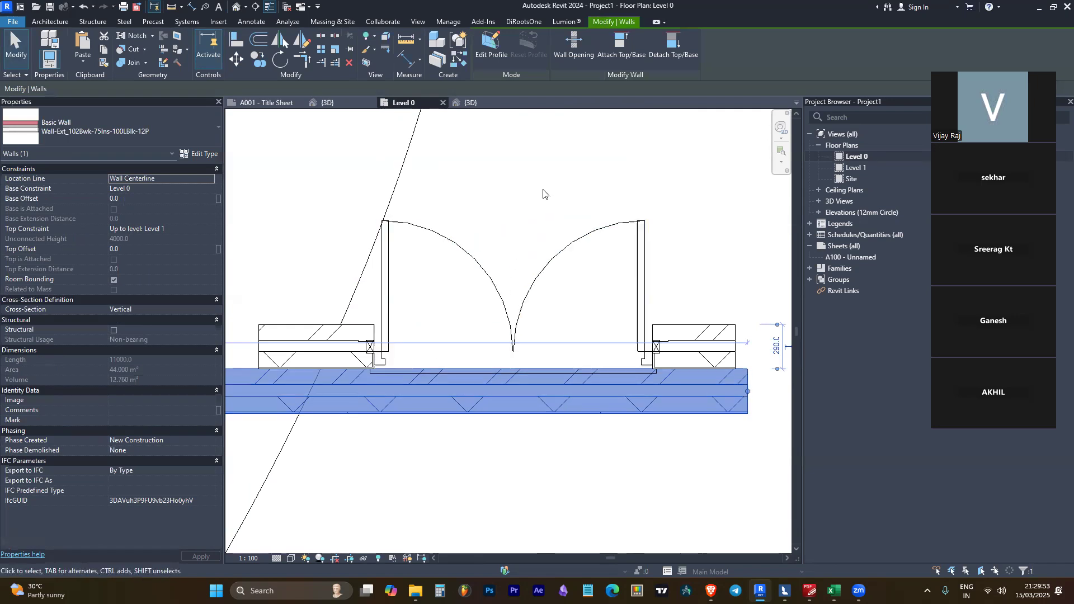
{"action": "key", "text": "Escape"}
{"action": "scroll", "coordinate": [684, 431], "scroll_direction": "down", "scroll_amount": 5}
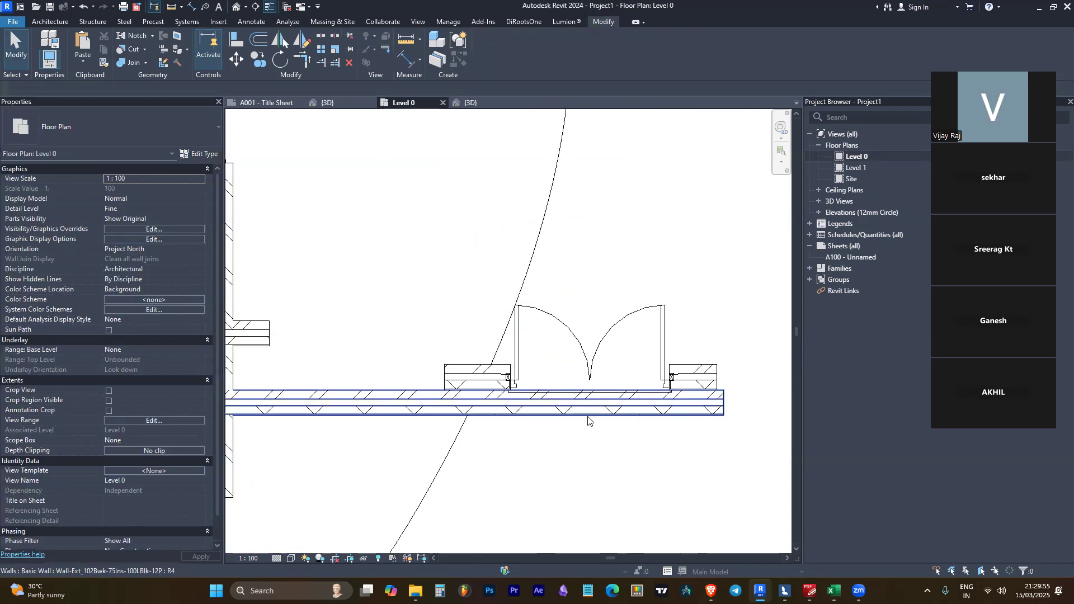
Create a rectangular wall opening about 1850 mm wide in the long wall, spanning the double door in the Level 0 plan
{"action": "scroll", "coordinate": [622, 448], "scroll_direction": "up", "scroll_amount": 2}
{"action": "left_click", "coordinate": [622, 426]}
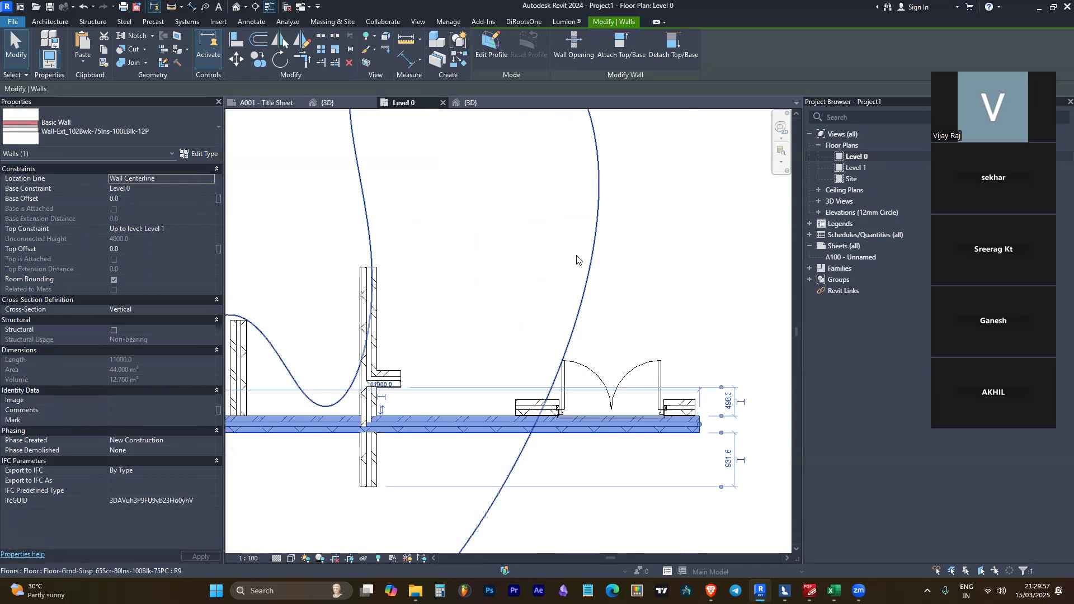
{"action": "left_click", "coordinate": [566, 73]}
{"action": "scroll", "coordinate": [594, 496], "scroll_direction": "up", "scroll_amount": 5}
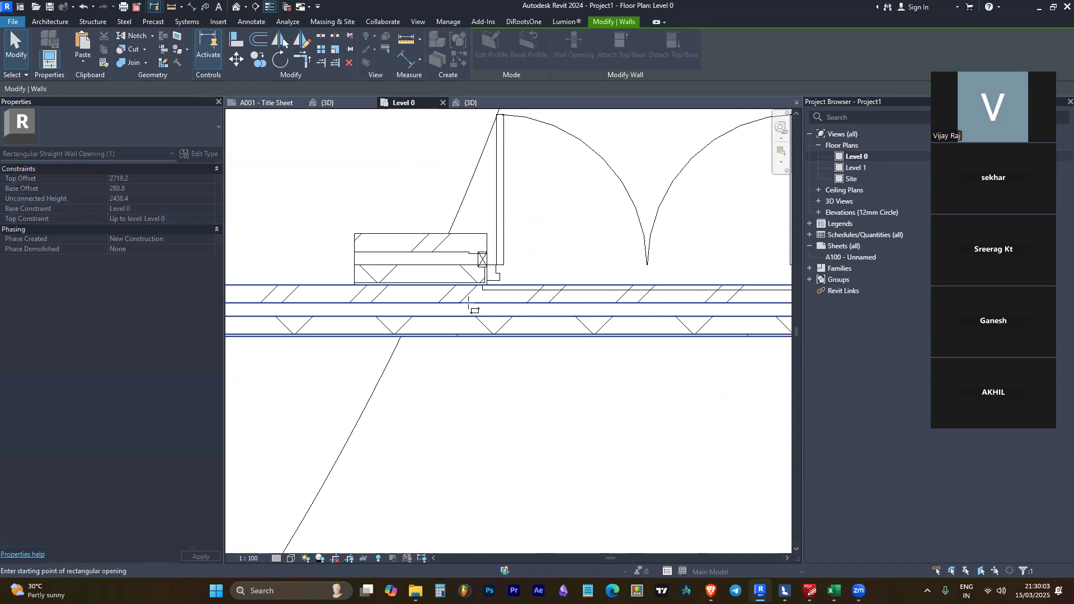
{"action": "left_click", "coordinate": [482, 305]}
{"action": "scroll", "coordinate": [531, 315], "scroll_direction": "down", "scroll_amount": 3}
{"action": "scroll", "coordinate": [678, 307], "scroll_direction": "up", "scroll_amount": 2}
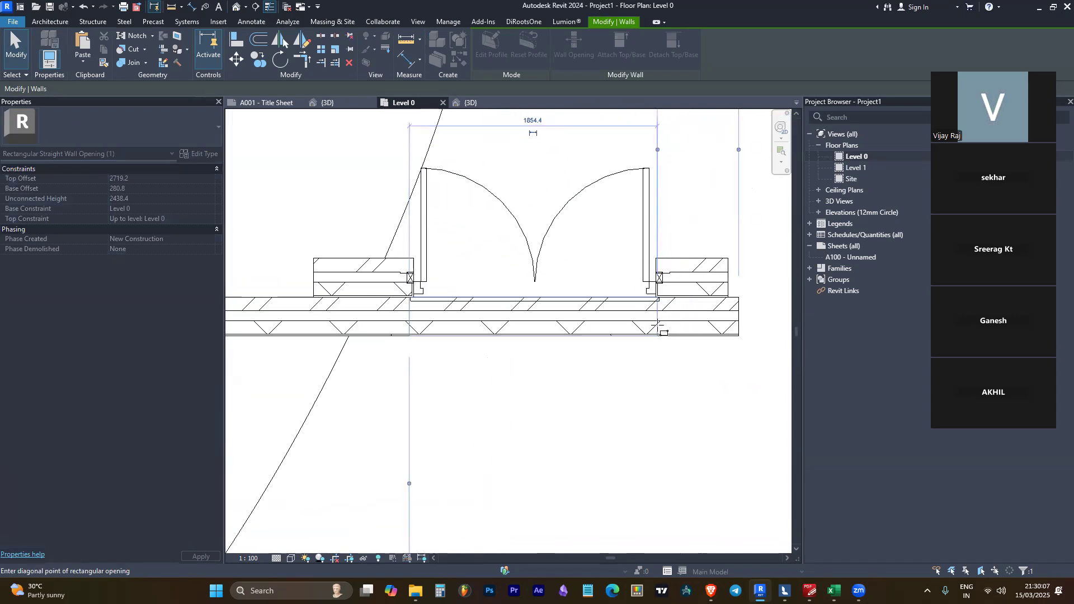
{"action": "left_click", "coordinate": [659, 325]}
{"action": "scroll", "coordinate": [665, 340], "scroll_direction": "down", "scroll_amount": 3}
{"action": "key", "text": "Escape"}
{"action": "key", "text": "Escape"}
{"action": "scroll", "coordinate": [627, 447], "scroll_direction": "up", "scroll_amount": 2}
{"action": "scroll", "coordinate": [600, 408], "scroll_direction": "up", "scroll_amount": 1}
In the 3D view, extend the wall opening's lower edge down to a base offset of -20 mm
{"action": "left_click", "coordinate": [476, 103]}
{"action": "middle_click_drag", "start_coordinate": [660, 305], "coordinate": [741, 306], "text": "shift"}
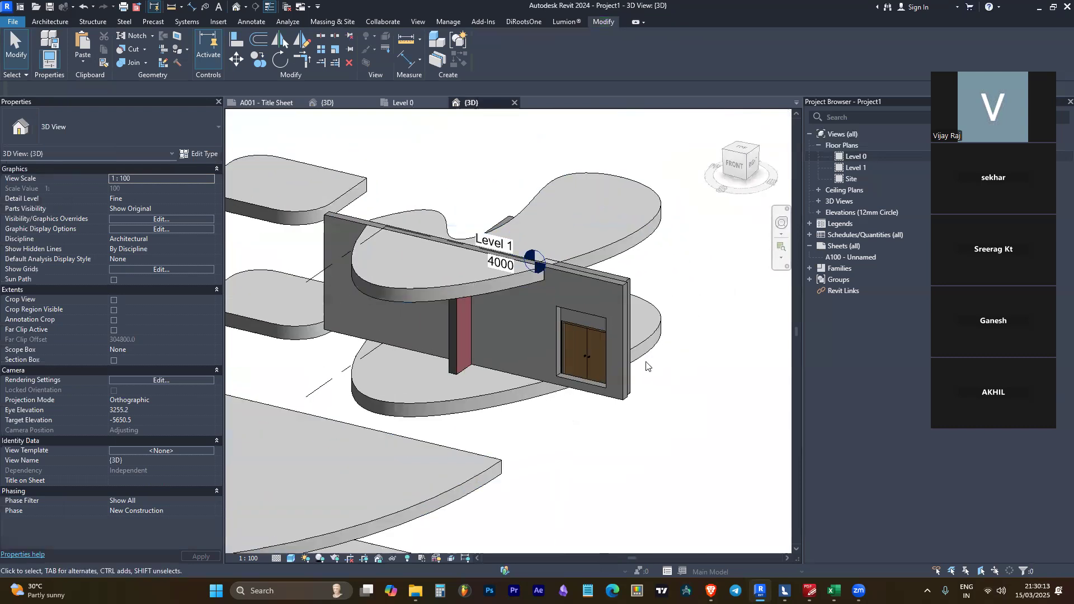
{"action": "scroll", "coordinate": [583, 412], "scroll_direction": "up", "scroll_amount": 4}
{"action": "scroll", "coordinate": [523, 439], "scroll_direction": "down", "scroll_amount": 2}
{"action": "middle_click_drag", "start_coordinate": [524, 438], "coordinate": [522, 395], "text": "shift"}
{"action": "scroll", "coordinate": [522, 386], "scroll_direction": "up", "scroll_amount": 2}
{"action": "left_click", "coordinate": [525, 372]}
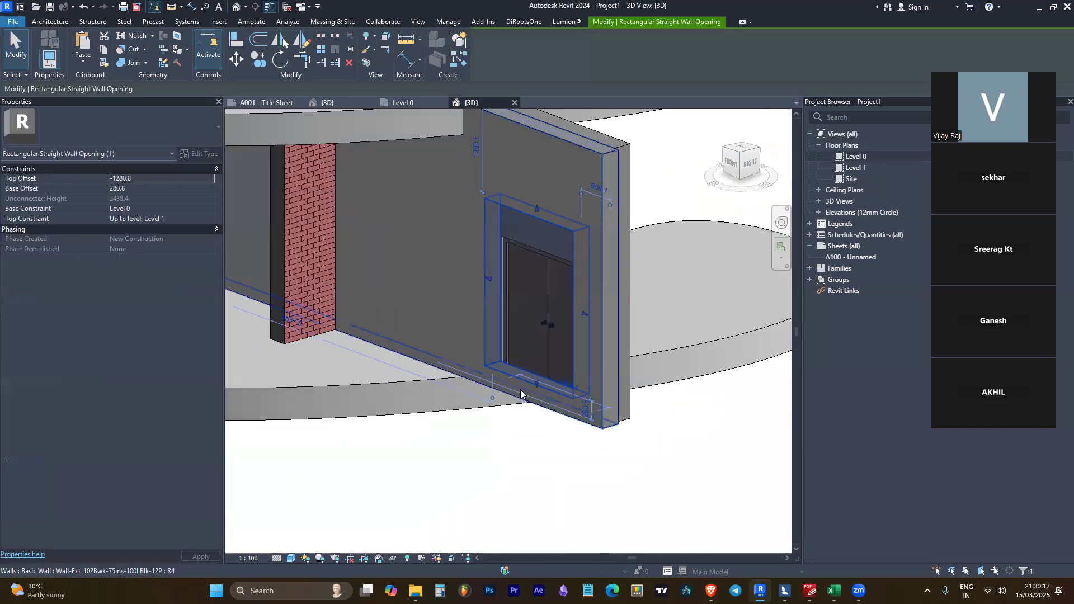
{"action": "scroll", "coordinate": [523, 392], "scroll_direction": "up", "scroll_amount": 3}
{"action": "middle_click_drag", "start_coordinate": [536, 499], "coordinate": [544, 384], "text": "shift"}
{"action": "left_click_drag", "start_coordinate": [536, 401], "coordinate": [540, 436]}
{"action": "middle_click_drag", "start_coordinate": [613, 536], "coordinate": [609, 266], "text": "shift"}
{"action": "mouse_move", "coordinate": [559, 205]}
{"action": "middle_mouse_down", "text": "shift"}
{"action": "mouse_move", "coordinate": [573, 180]}
{"action": "mouse_move", "coordinate": [556, 196]}
{"action": "middle_mouse_up", "text": "shift"}
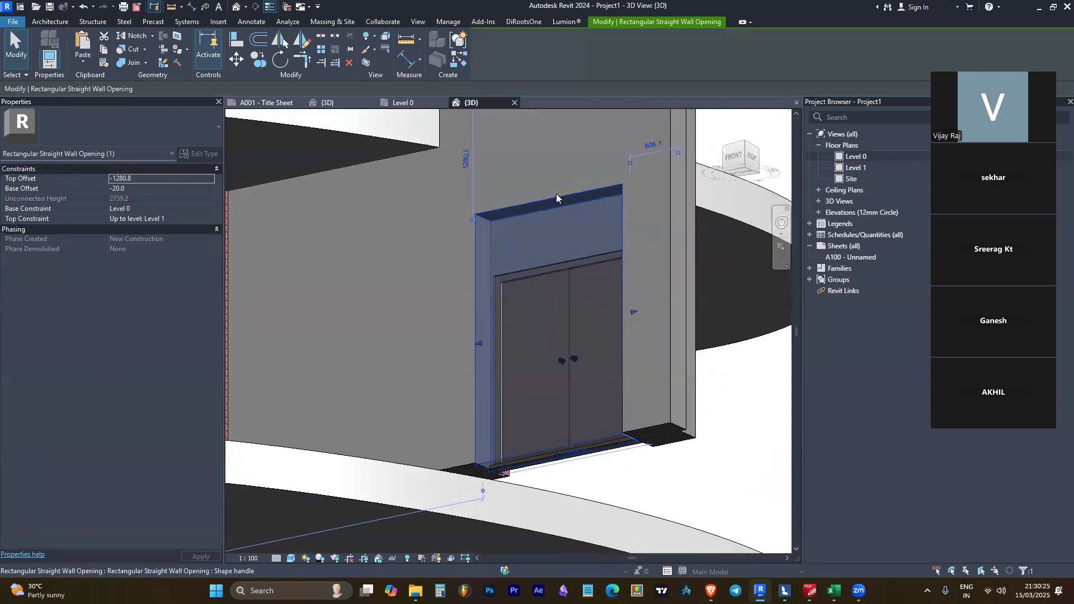
{"action": "key", "text": "Escape"}
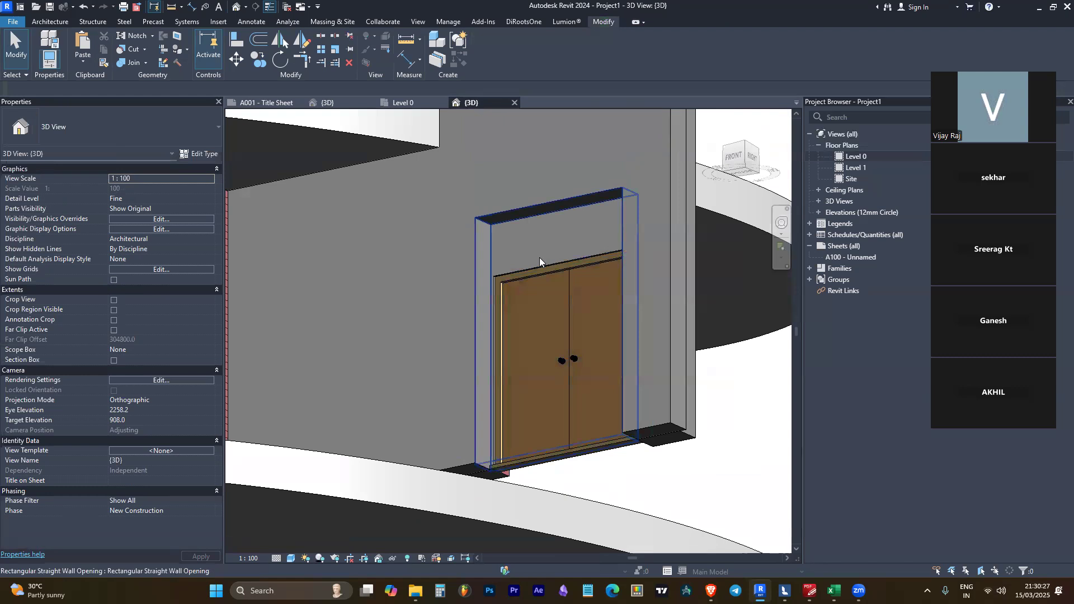
Align the top edge of the wall opening with the head of the double door's frame
{"action": "scroll", "coordinate": [539, 257], "scroll_direction": "up", "scroll_amount": 3}
{"action": "key", "text": "l"}
{"action": "scroll", "coordinate": [493, 296], "scroll_direction": "up", "scroll_amount": 4}
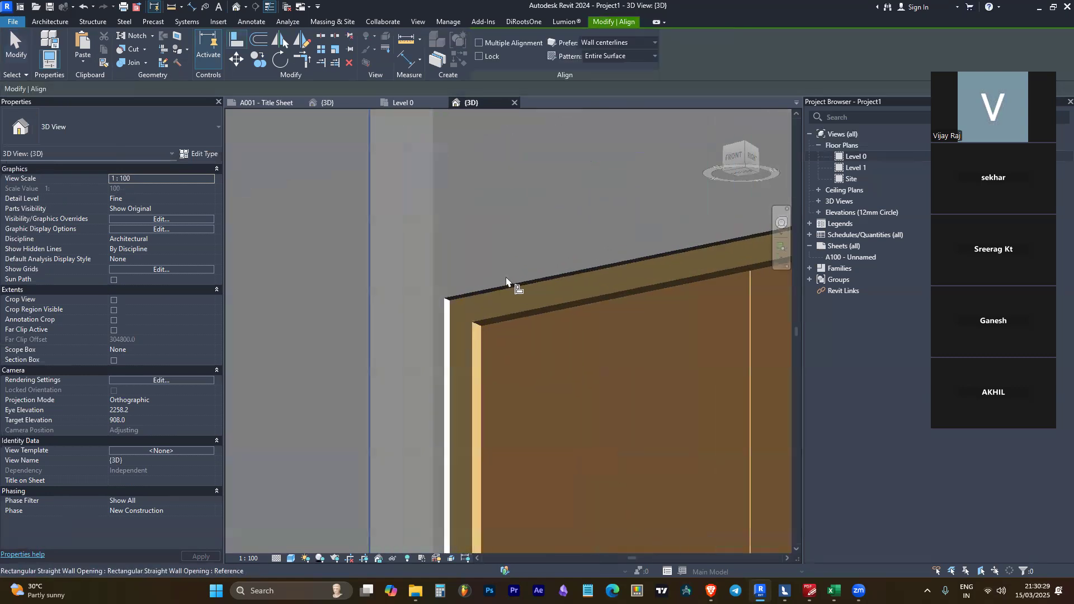
{"action": "scroll", "coordinate": [392, 313], "scroll_direction": "up", "scroll_amount": 5}
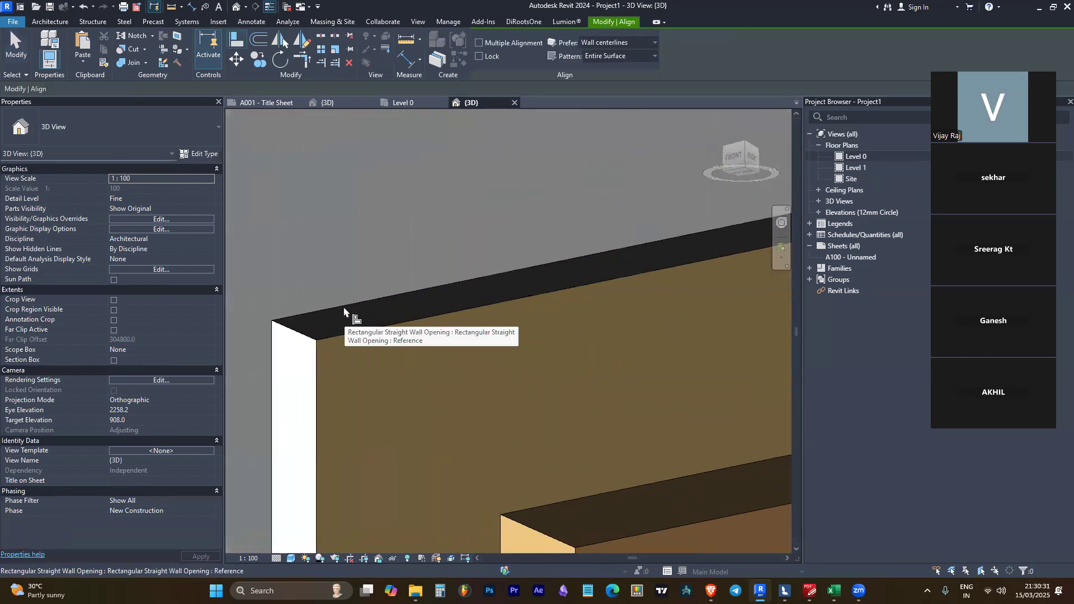
{"action": "scroll", "coordinate": [398, 297], "scroll_direction": "down", "scroll_amount": 2}
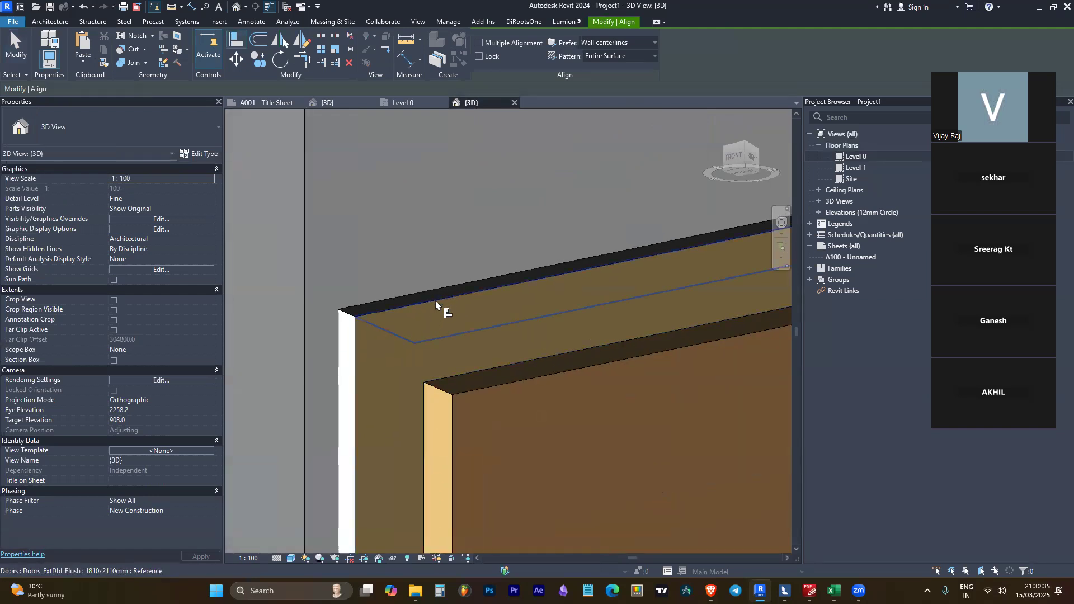
{"action": "scroll", "coordinate": [519, 409], "scroll_direction": "down", "scroll_amount": 5}
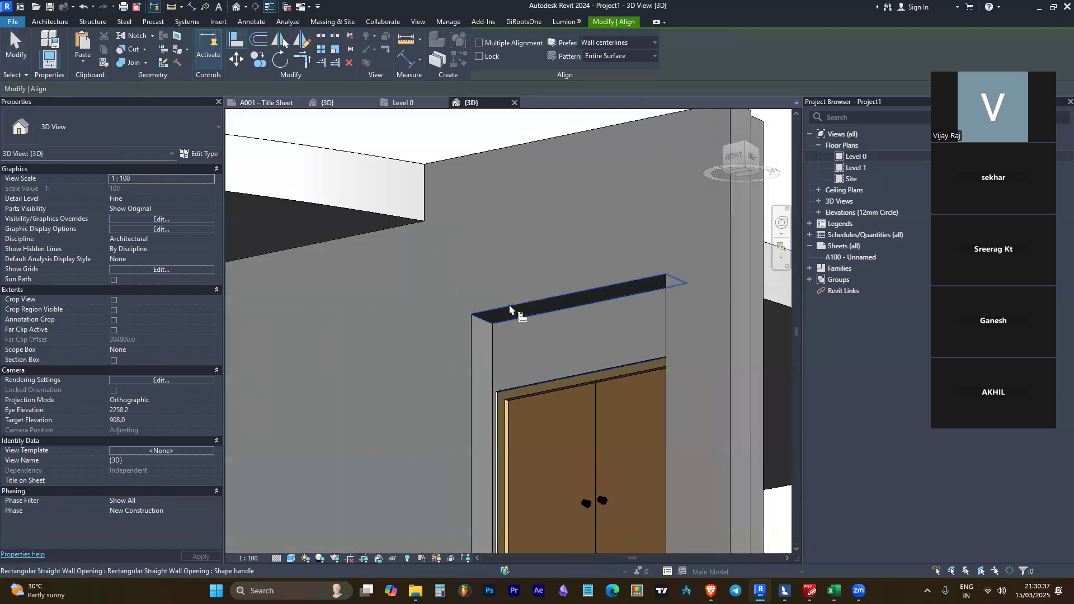
{"action": "scroll", "coordinate": [494, 312], "scroll_direction": "down", "scroll_amount": 3}
{"action": "middle_click_drag", "start_coordinate": [506, 300], "coordinate": [522, 468], "text": "shift"}
{"action": "scroll", "coordinate": [504, 419], "scroll_direction": "up", "scroll_amount": 4}
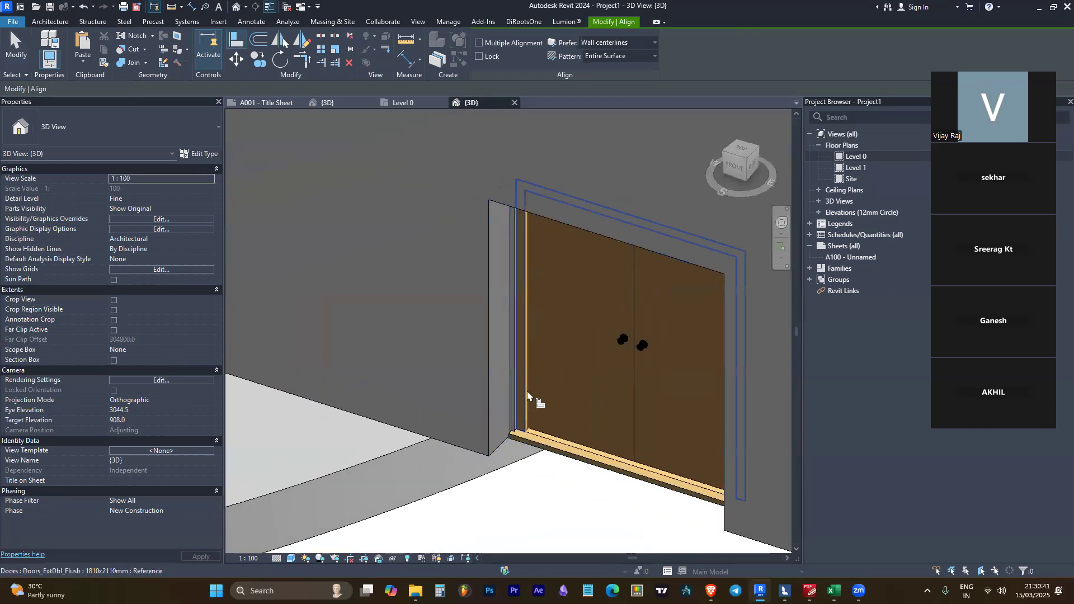
In the Level 0 plan, align both sides of the wall opening with the side edges of the double door
{"action": "left_click", "coordinate": [403, 103]}
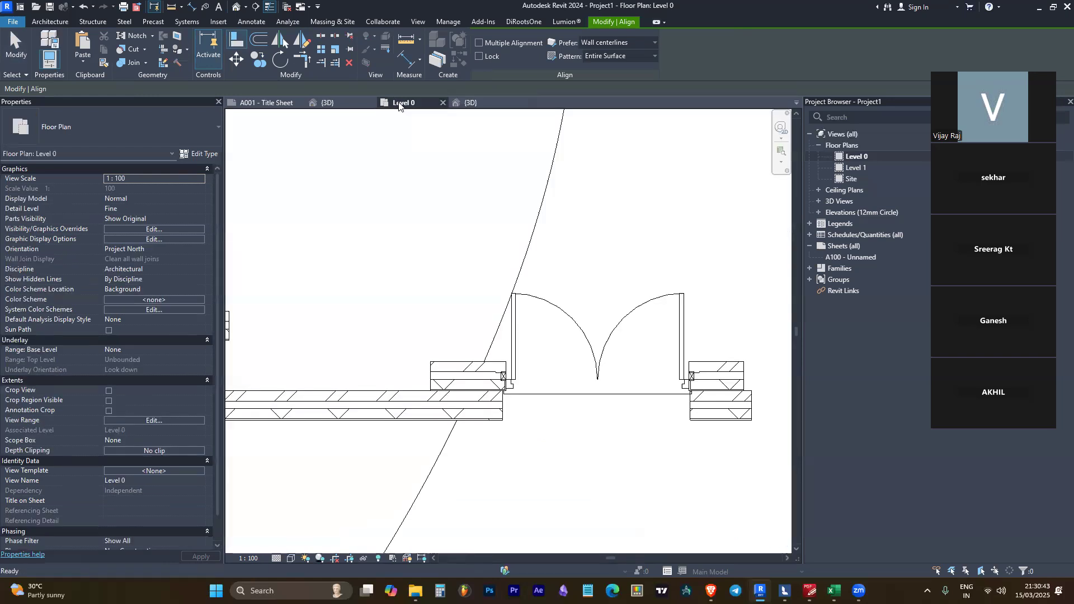
{"action": "scroll", "coordinate": [506, 393], "scroll_direction": "up", "scroll_amount": 2}
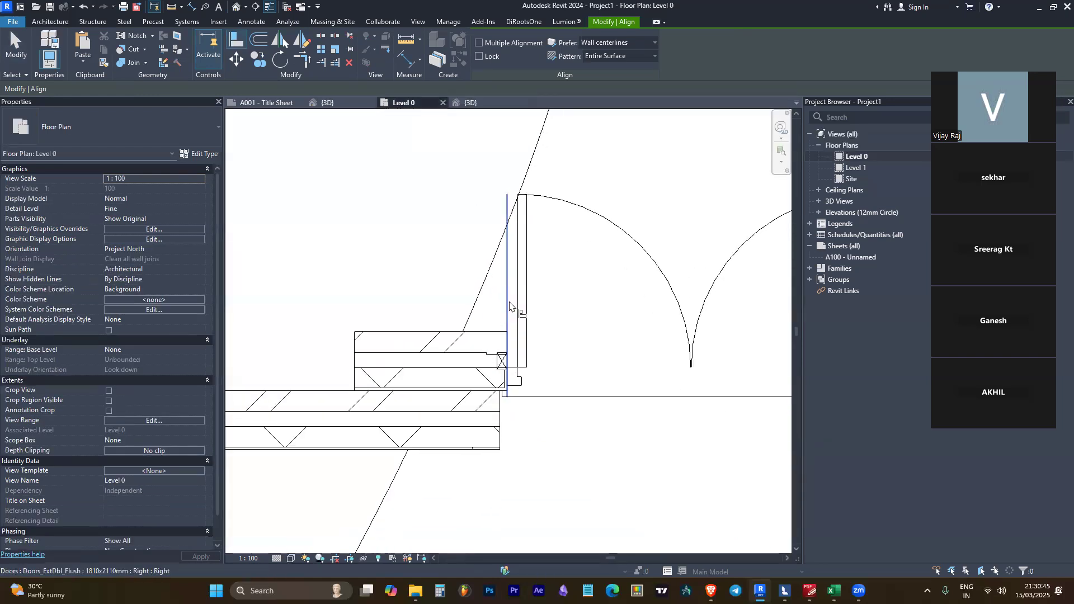
{"action": "scroll", "coordinate": [400, 345], "scroll_direction": "down", "scroll_amount": 2}
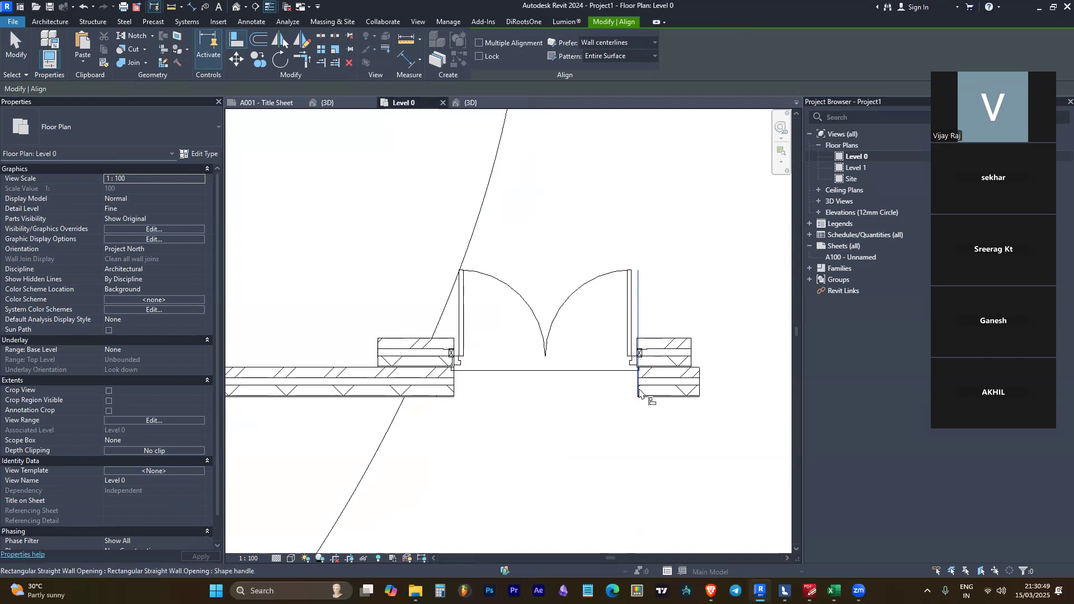
{"action": "key", "text": "Escape"}
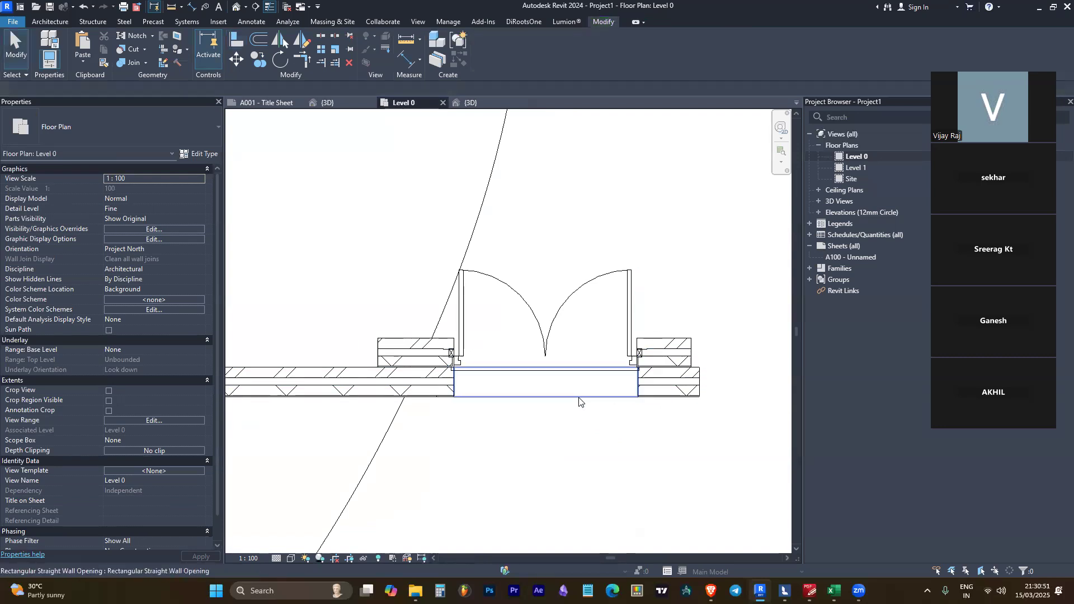
Align the wall opening's right side with the matching edge of the double door's frame in the Level 0 plan
{"action": "left_click", "coordinate": [627, 399]}
{"action": "scroll", "coordinate": [644, 364], "scroll_direction": "up", "scroll_amount": 4}
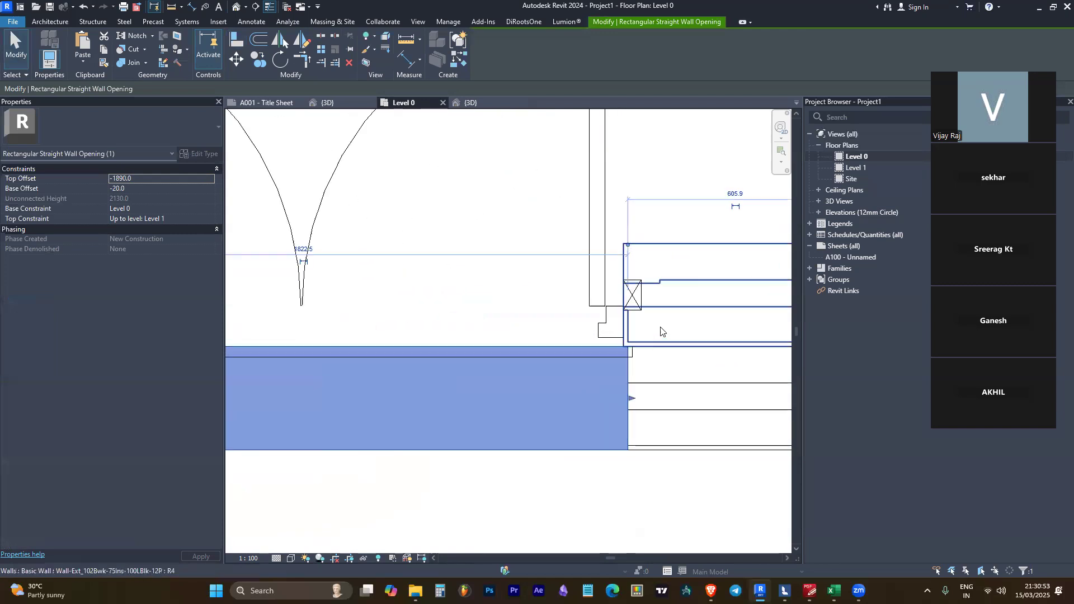
{"action": "scroll", "coordinate": [660, 331], "scroll_direction": "up", "scroll_amount": 2}
{"action": "key", "text": "a"}
{"action": "key", "text": "l"}
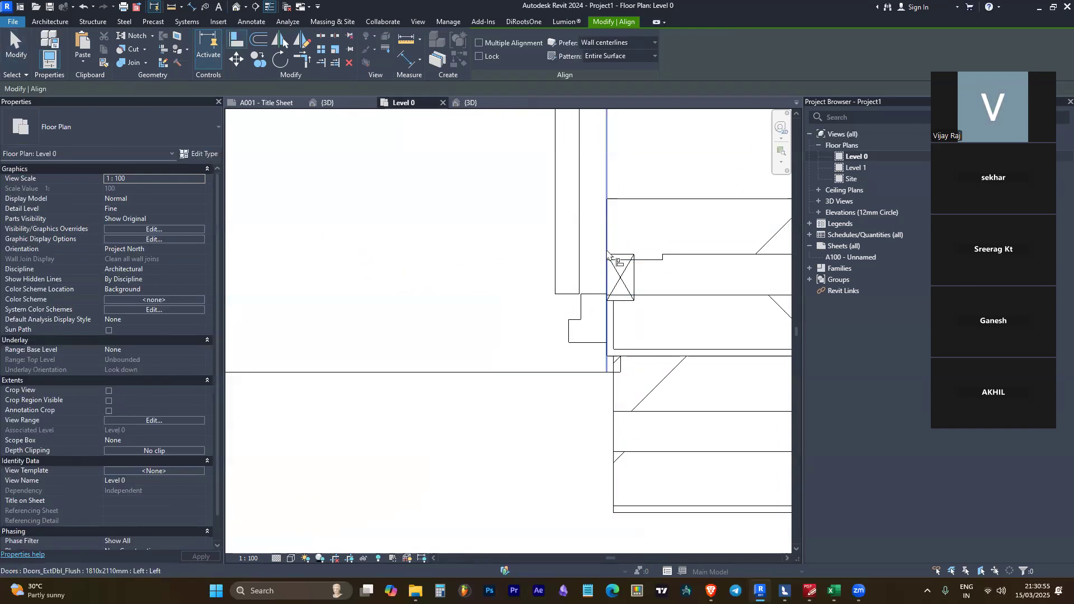
{"action": "left_click", "coordinate": [617, 432]}
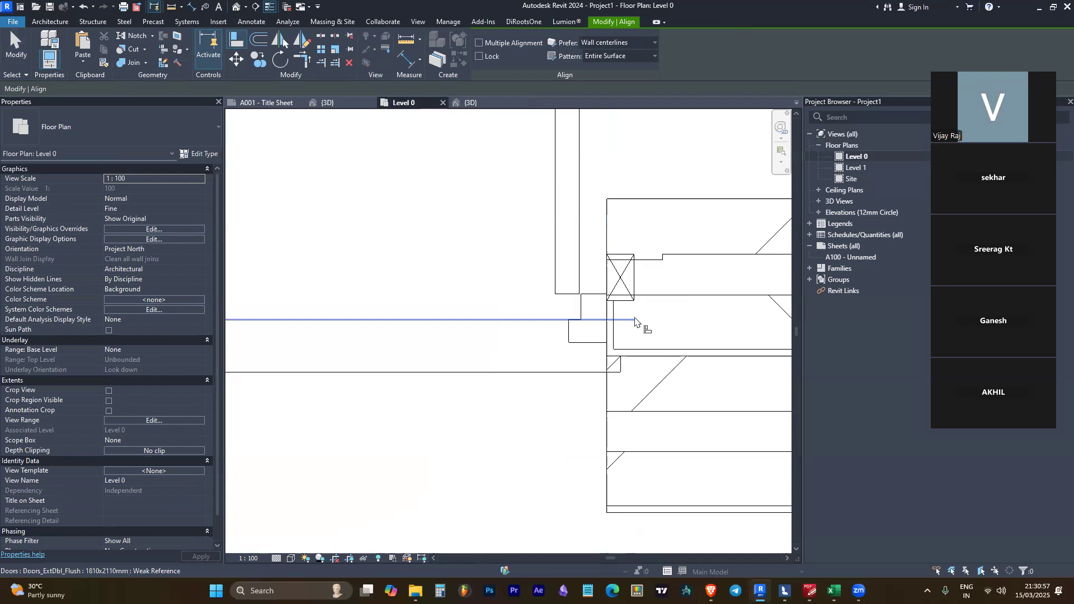
{"action": "key", "text": "Escape"}
{"action": "key", "text": "Escape"}
{"action": "scroll", "coordinate": [671, 379], "scroll_direction": "down", "scroll_amount": 5}
{"action": "scroll", "coordinate": [506, 370], "scroll_direction": "up", "scroll_amount": 2}
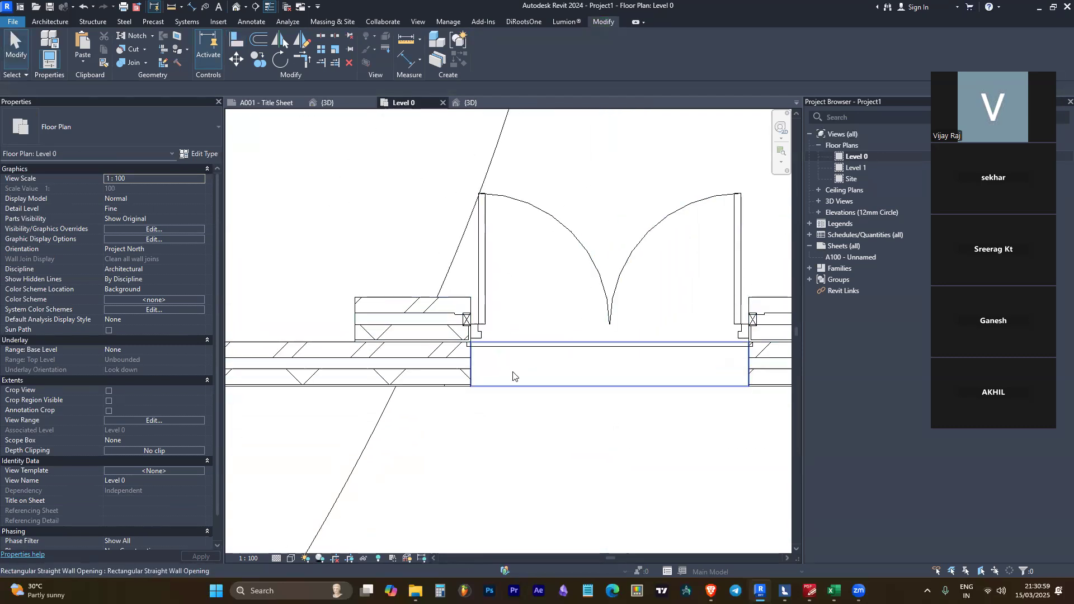
Inspect the wall opening and the double door behind it in the 3D view
{"action": "left_click", "coordinate": [511, 372]}
{"action": "middle_click_drag", "start_coordinate": [548, 442], "coordinate": [513, 342]}
{"action": "left_click", "coordinate": [236, 7]}
{"action": "scroll", "coordinate": [514, 342], "scroll_direction": "down", "scroll_amount": 2}
{"action": "scroll", "coordinate": [398, 308], "scroll_direction": "down", "scroll_amount": 3}
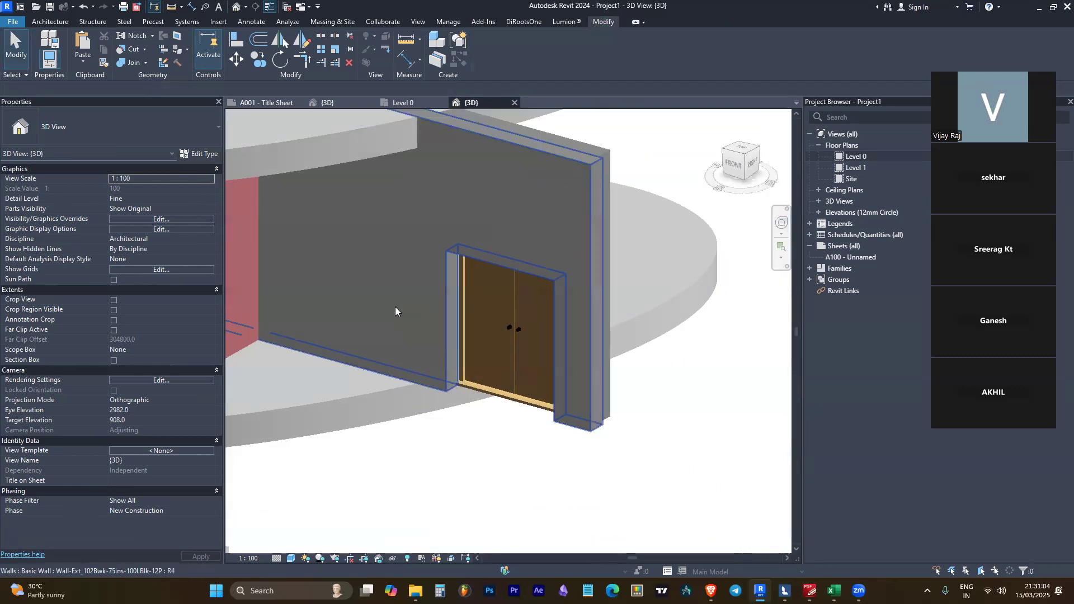
{"action": "left_click", "coordinate": [509, 288]}
{"action": "middle_click_drag", "start_coordinate": [510, 288], "coordinate": [419, 486], "text": "shift"}
In the Level 0 plan, draw a closed square of four walls about 3300 mm per side, up and right of the double door
{"action": "double_click", "coordinate": [856, 157]}
{"action": "scroll", "coordinate": [463, 409], "scroll_direction": "down", "scroll_amount": 6}
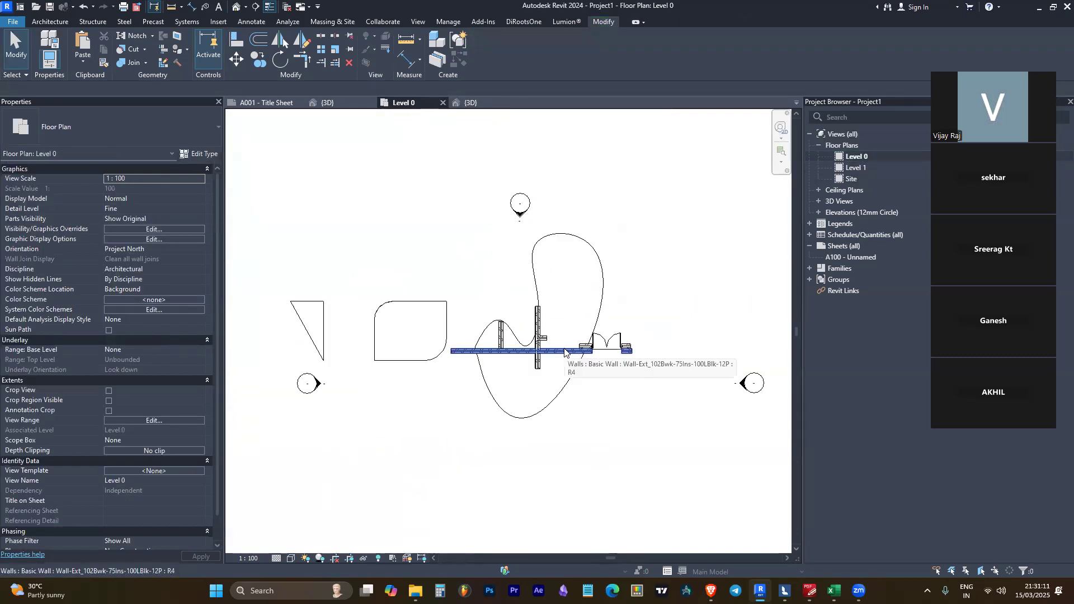
{"action": "key", "text": "w"}
{"action": "key", "text": "a"}
{"action": "left_click", "coordinate": [631, 242]}
{"action": "left_click", "coordinate": [630, 299]}
{"action": "left_click", "coordinate": [686, 298]}
{"action": "left_click", "coordinate": [685, 242]}
{"action": "left_click", "coordinate": [631, 241]}
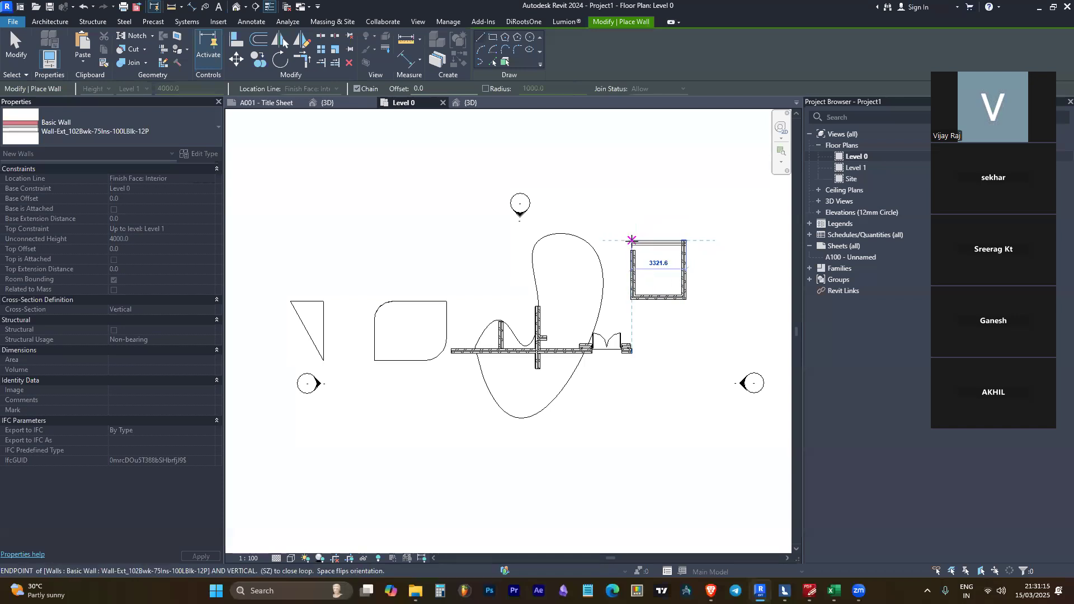
{"action": "key", "text": "Escape"}
{"action": "key", "text": "Escape"}
Create a rectangular wall opening near the upper end of the square room's right-hand wall
{"action": "scroll", "coordinate": [653, 246], "scroll_direction": "down", "scroll_amount": 1}
{"action": "scroll", "coordinate": [651, 263], "scroll_direction": "up", "scroll_amount": 5}
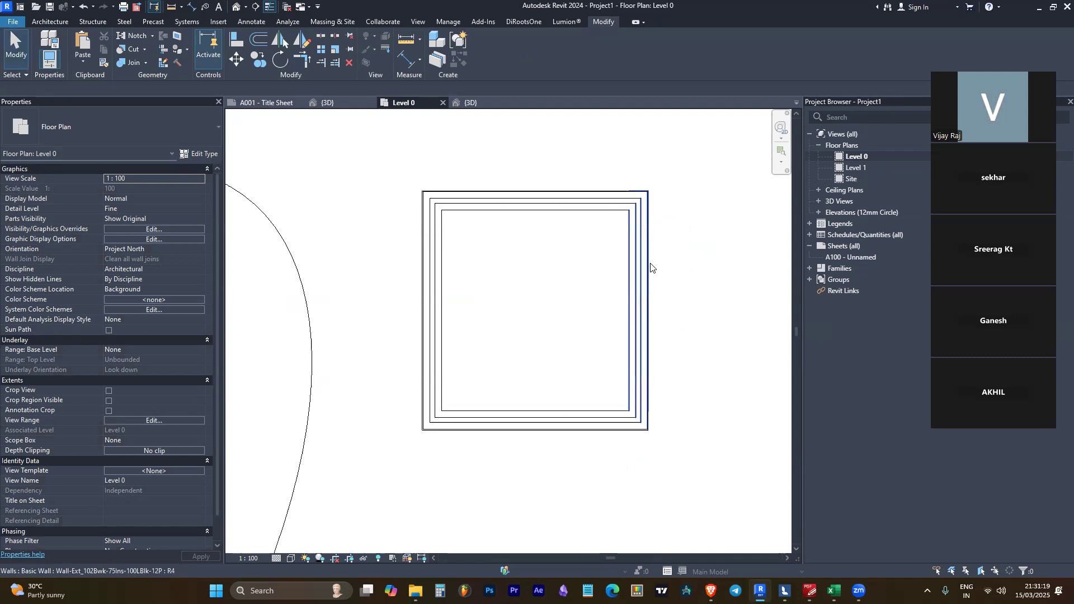
{"action": "left_click", "coordinate": [646, 295]}
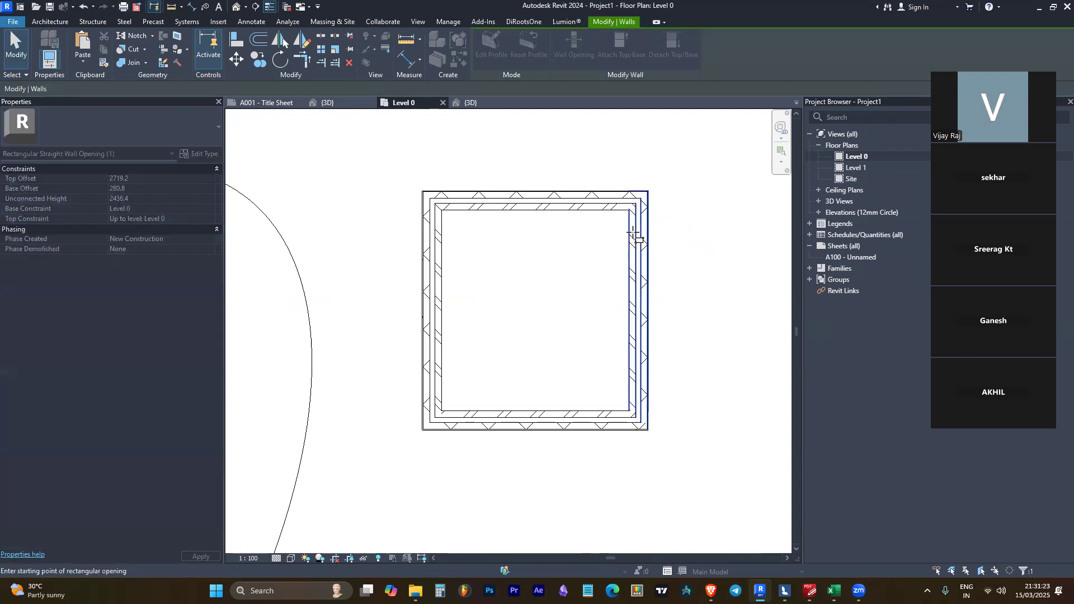
{"action": "scroll", "coordinate": [634, 258], "scroll_direction": "up", "scroll_amount": 3}
{"action": "key", "text": "Escape"}
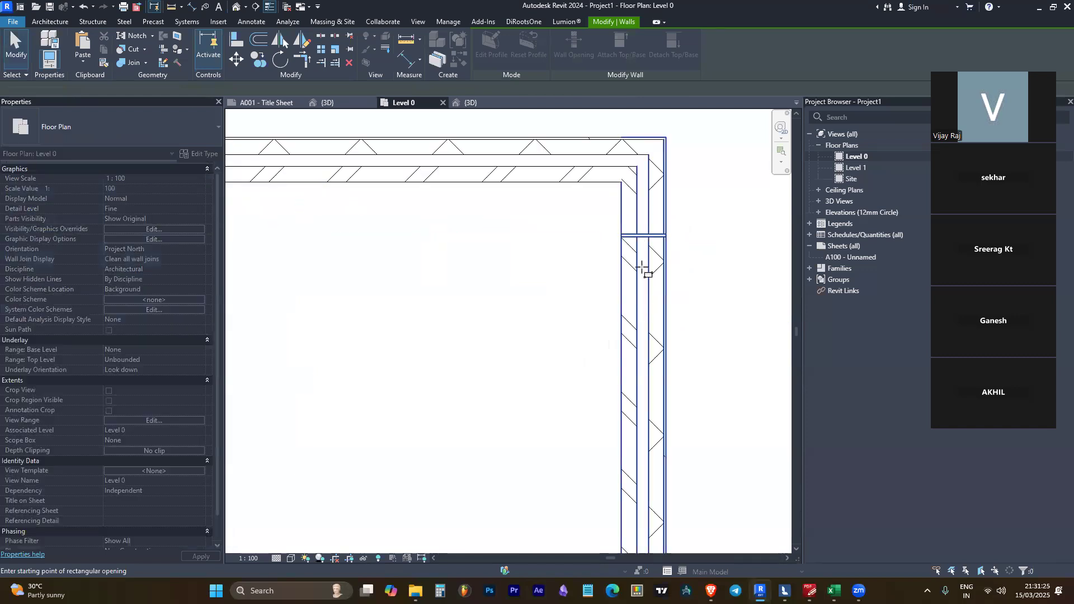
{"action": "key", "text": "Escape"}
{"action": "scroll", "coordinate": [671, 242], "scroll_direction": "up", "scroll_amount": 1}
{"action": "left_click", "coordinate": [646, 235]}
{"action": "left_click_drag", "start_coordinate": [635, 246], "coordinate": [605, 454]}
{"action": "key", "text": "Escape"}
Delete all four walls of the square room together with their opening
{"action": "scroll", "coordinate": [641, 340], "scroll_direction": "down", "scroll_amount": 4}
{"action": "scroll", "coordinate": [612, 340], "scroll_direction": "up", "scroll_amount": 2}
{"action": "scroll", "coordinate": [716, 355], "scroll_direction": "down", "scroll_amount": 5}
{"action": "left_click_drag", "start_coordinate": [740, 209], "coordinate": [521, 475]}
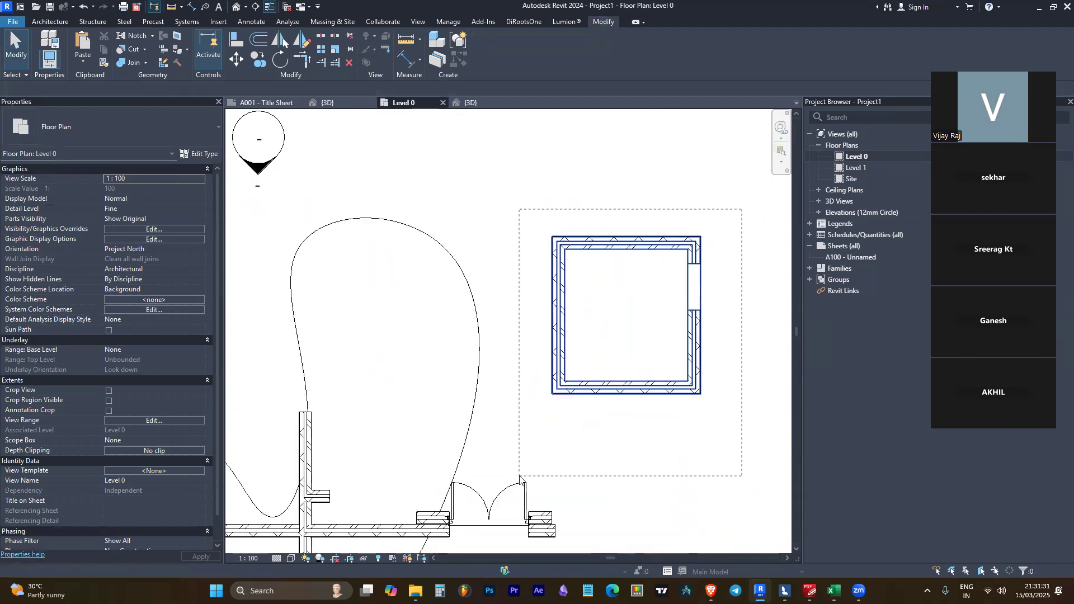
{"action": "key", "text": "Delete"}
Delete the rectangular wall opening in front of the double door from the long wall
{"action": "scroll", "coordinate": [628, 347], "scroll_direction": "down", "scroll_amount": 2}
{"action": "scroll", "coordinate": [596, 446], "scroll_direction": "up", "scroll_amount": 4}
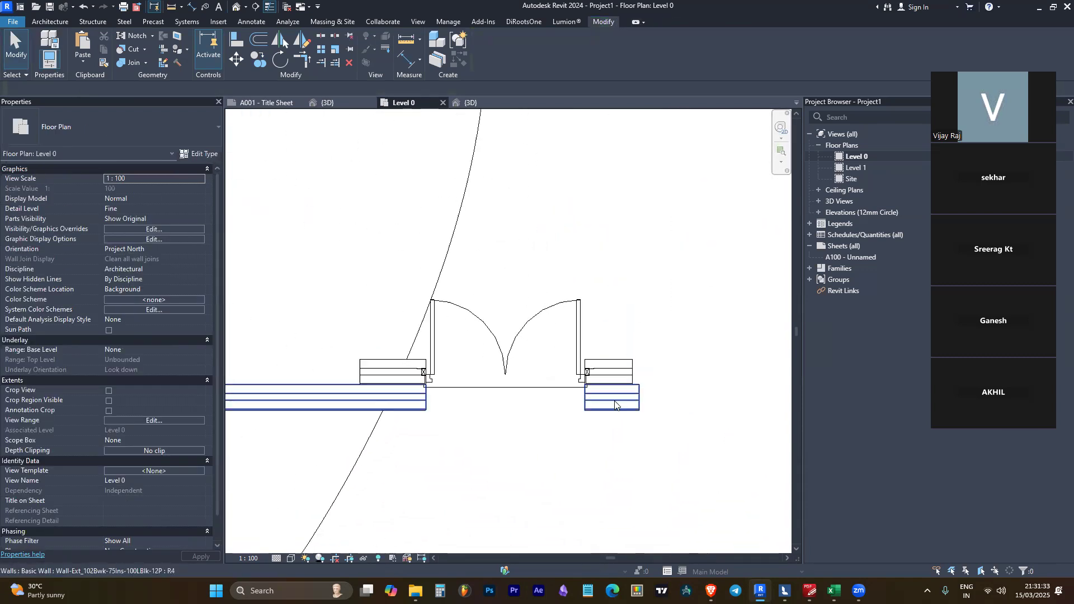
{"action": "left_click", "coordinate": [615, 405]}
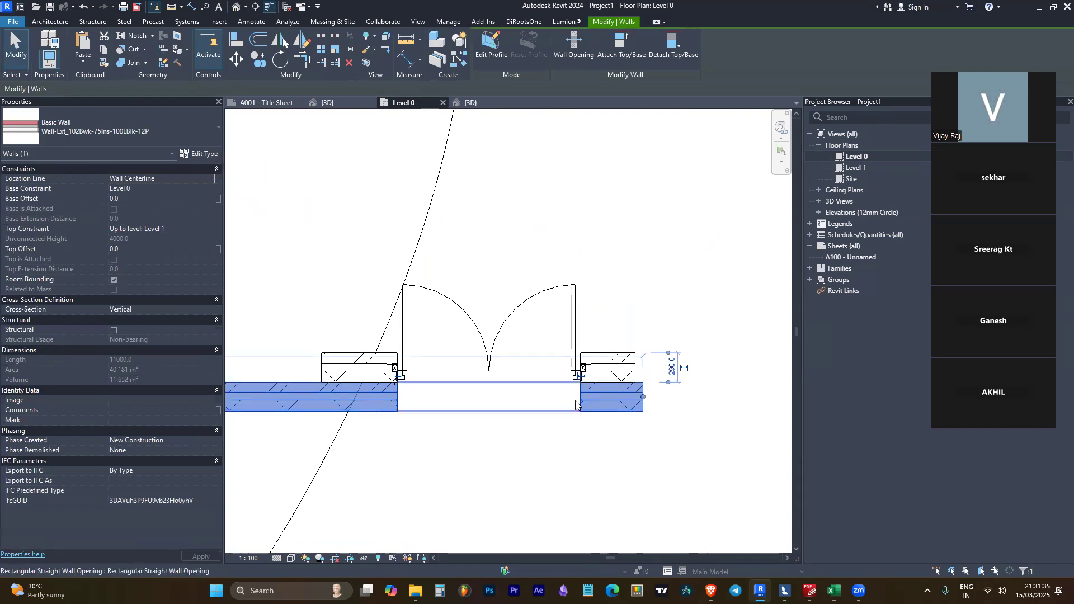
{"action": "key", "text": "Escape"}
{"action": "left_click", "coordinate": [576, 404]}
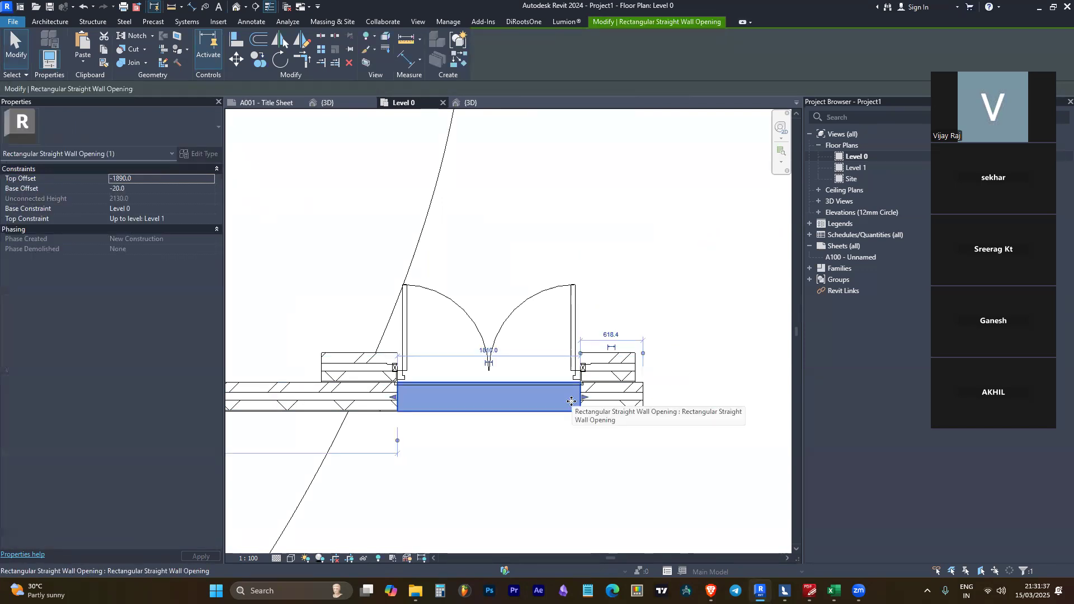
{"action": "key", "text": "Delete"}
Select the long wall and examine it from the front in the 3D view
{"action": "left_click", "coordinate": [571, 405]}
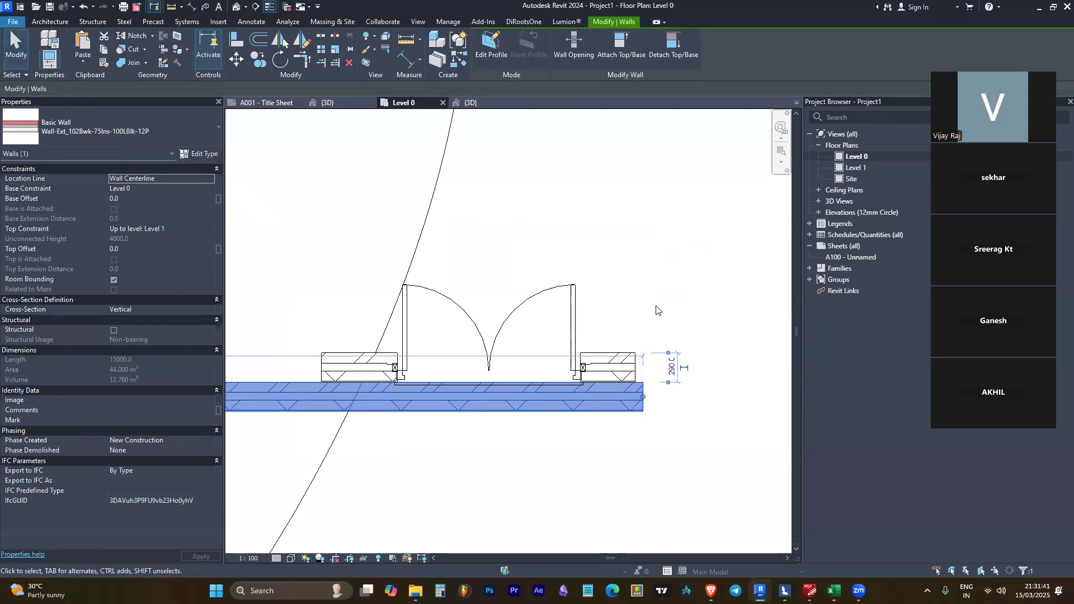
{"action": "left_click", "coordinate": [236, 7]}
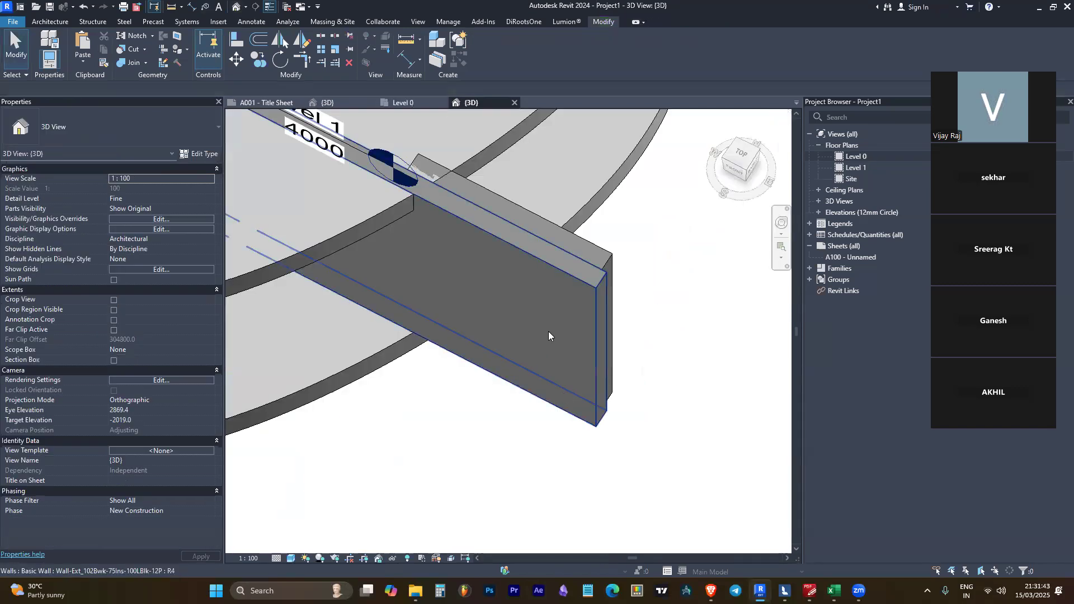
{"action": "scroll", "coordinate": [549, 332], "scroll_direction": "up", "scroll_amount": 5}
{"action": "middle_click_drag", "start_coordinate": [573, 414], "coordinate": [573, 411], "text": "shift"}
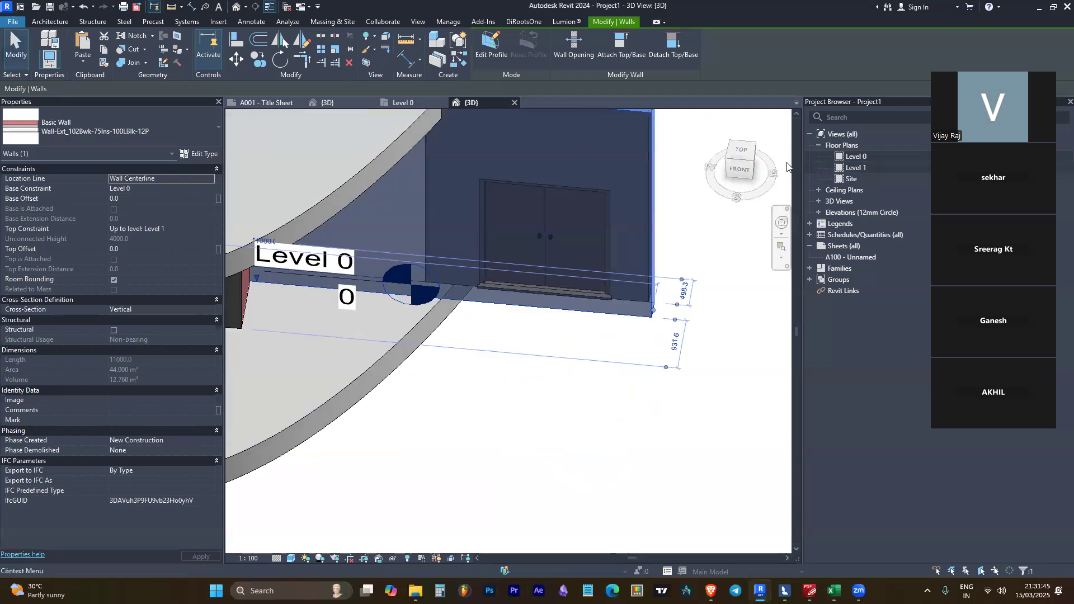
{"action": "left_click", "coordinate": [745, 174]}
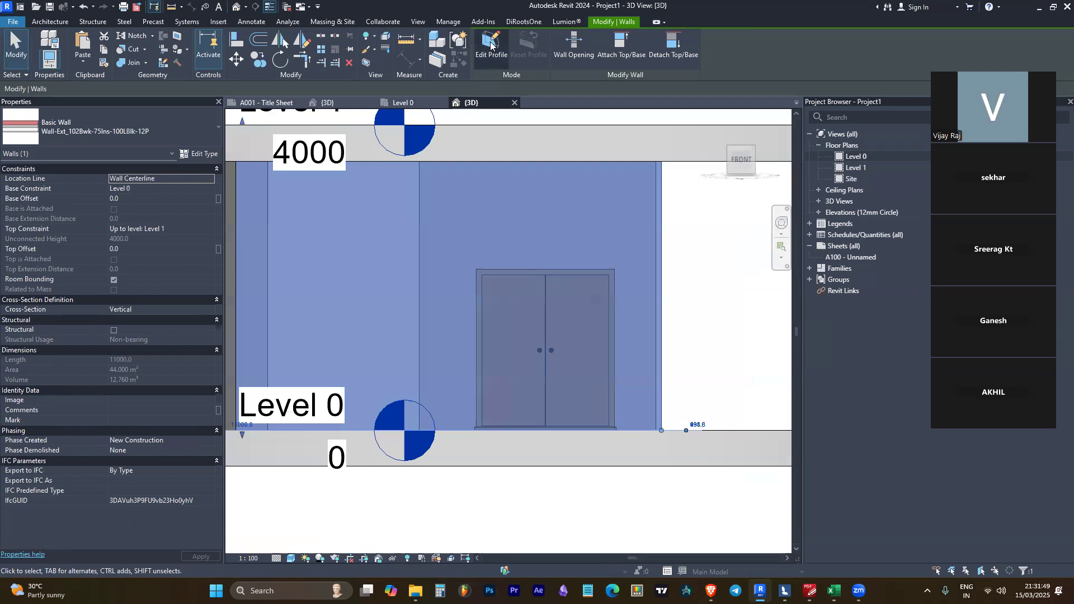
{"action": "scroll", "coordinate": [550, 355], "scroll_direction": "down", "scroll_amount": 5}
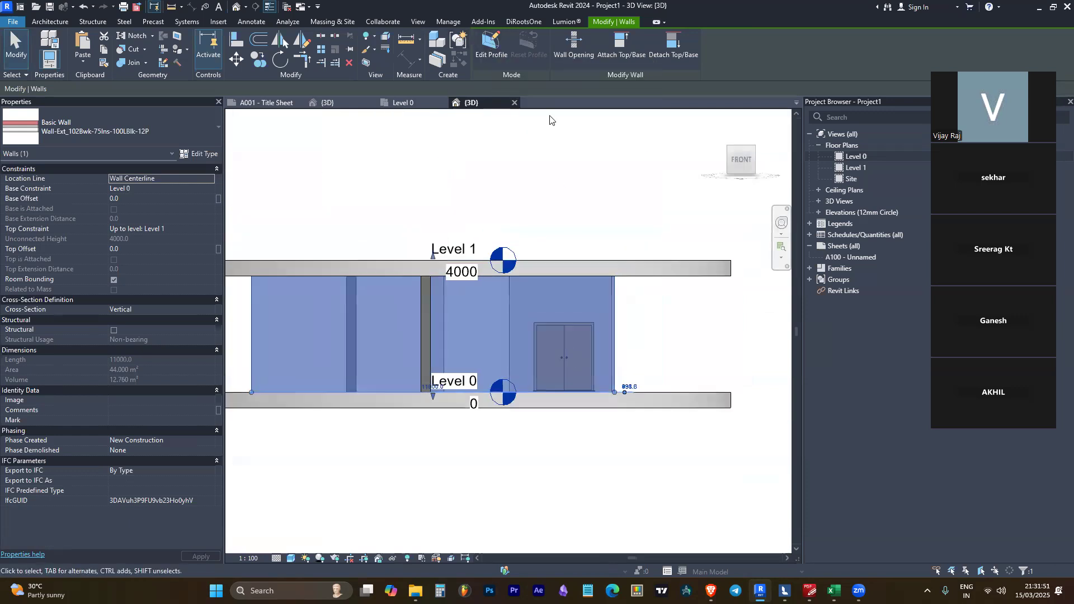
{"action": "scroll", "coordinate": [587, 349], "scroll_direction": "up", "scroll_amount": 2}
{"action": "scroll", "coordinate": [587, 349], "scroll_direction": "down", "scroll_amount": 3}
{"action": "middle_click_drag", "start_coordinate": [660, 261], "coordinate": [659, 489], "text": "shift"}
{"action": "scroll", "coordinate": [569, 294], "scroll_direction": "up", "scroll_amount": 5}
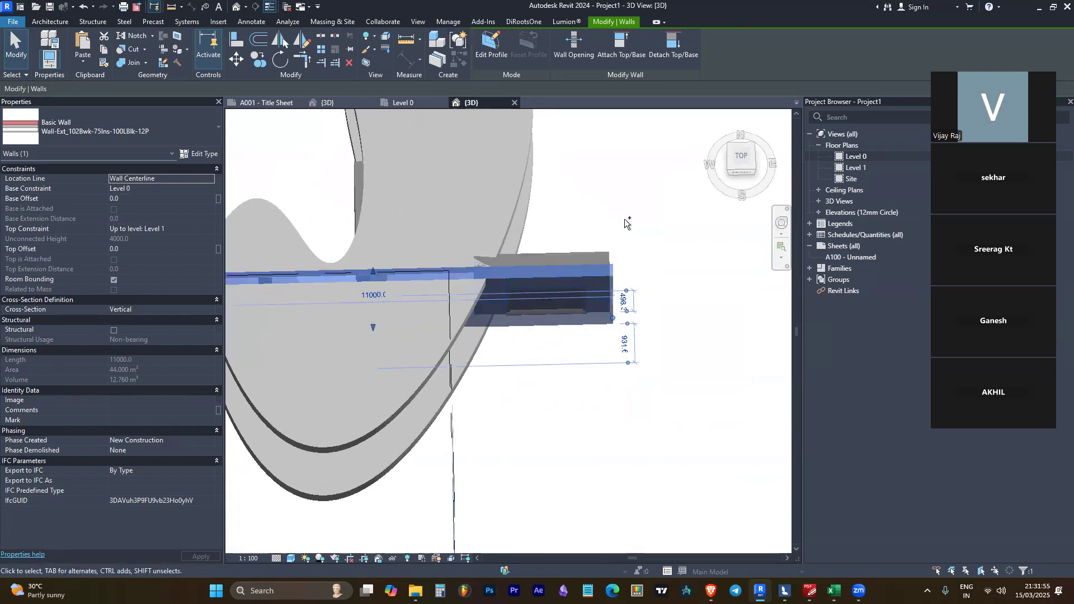
{"action": "left_click", "coordinate": [566, 300], "text": "ctrl"}
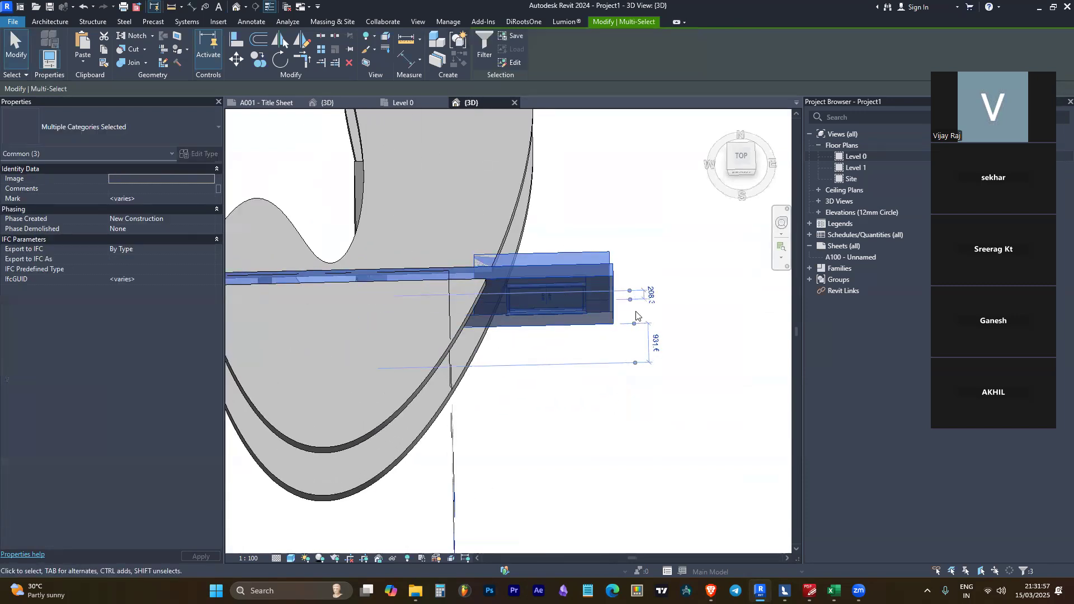
{"action": "left_click", "coordinate": [599, 372]}
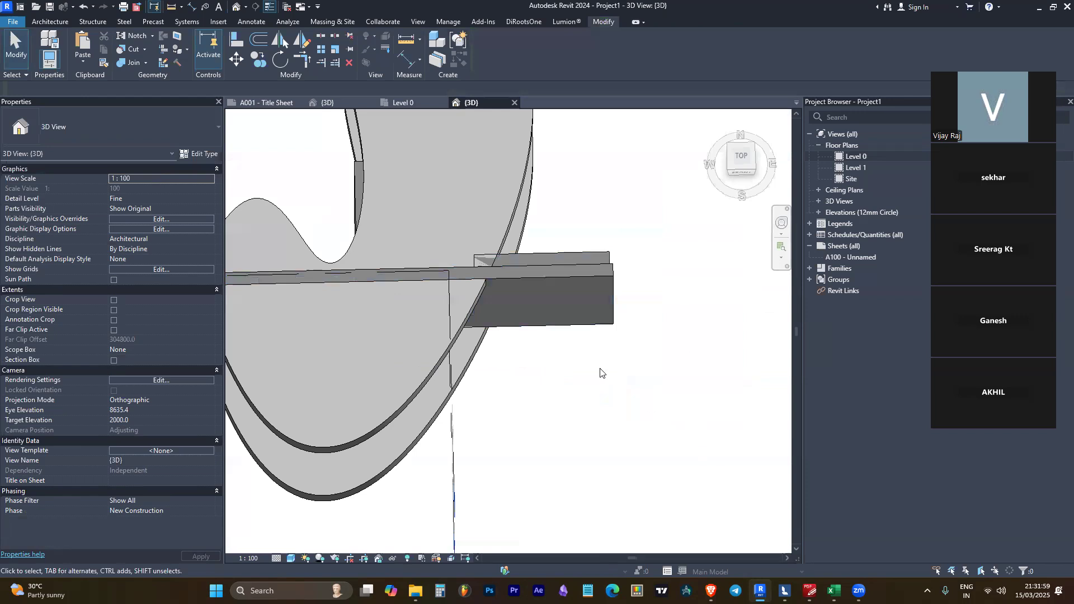
{"action": "scroll", "coordinate": [657, 390], "scroll_direction": "down", "scroll_amount": 5}
{"action": "middle_click_drag", "start_coordinate": [657, 391], "coordinate": [593, 385], "text": "shift"}
{"action": "scroll", "coordinate": [593, 385], "scroll_direction": "up", "scroll_amount": 6}
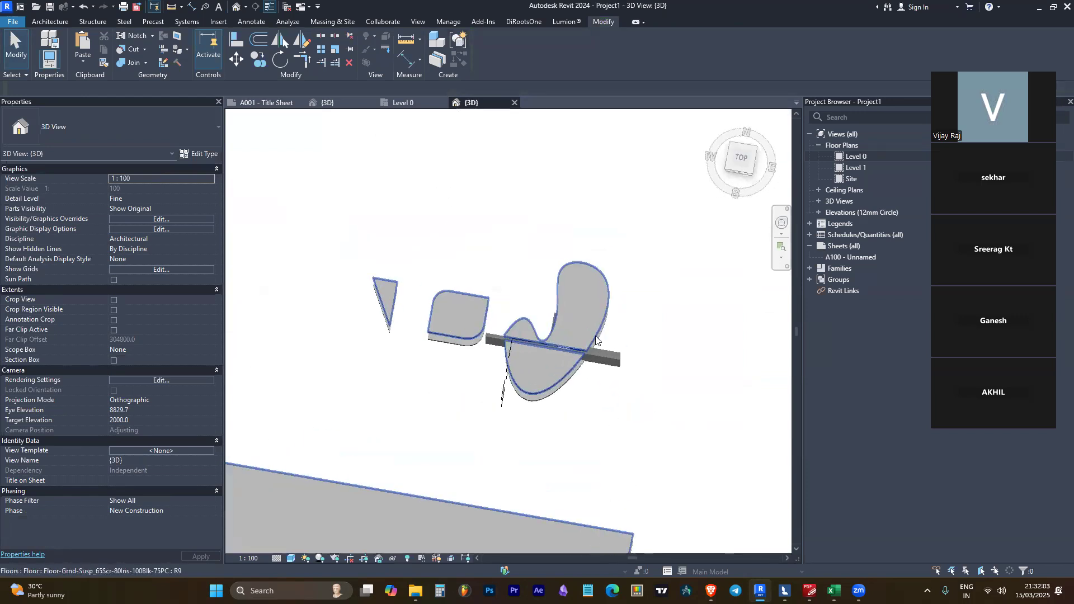
{"action": "left_click", "coordinate": [617, 367]}
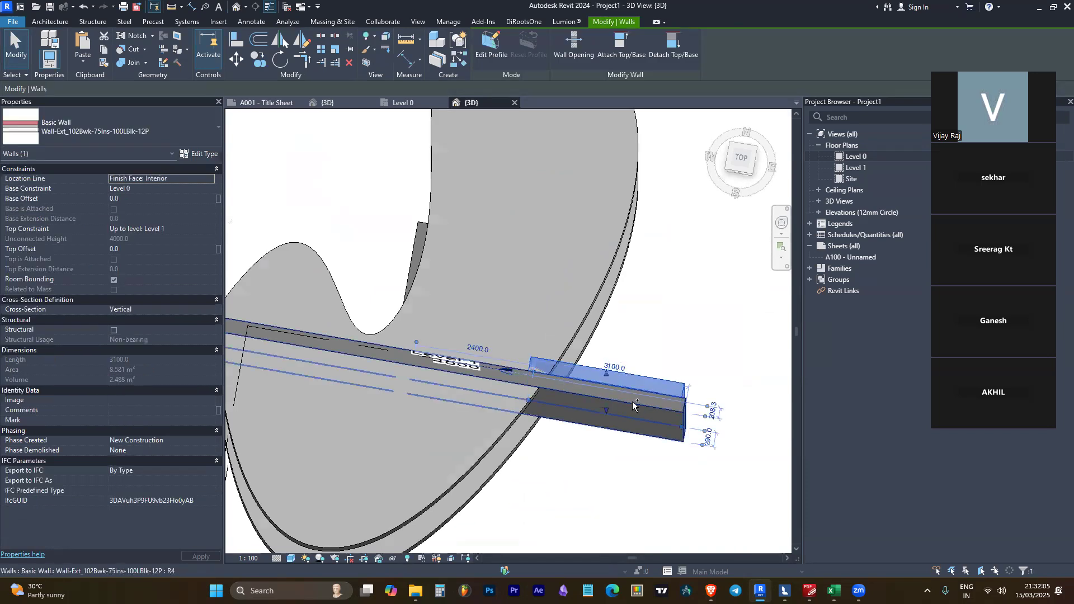
{"action": "left_click", "coordinate": [632, 401]}
{"action": "left_click", "coordinate": [492, 47]}
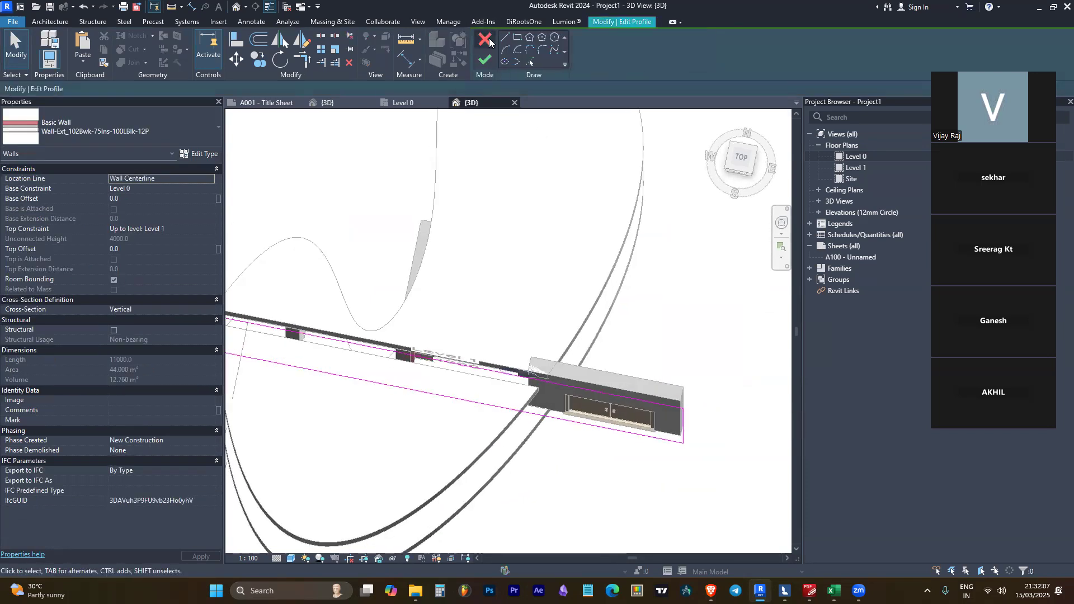
{"action": "left_click", "coordinate": [486, 40]}
Select both parallel walls and the double door, and temporarily isolate them in the 3D view
{"action": "left_click", "coordinate": [643, 384], "text": "ctrl"}
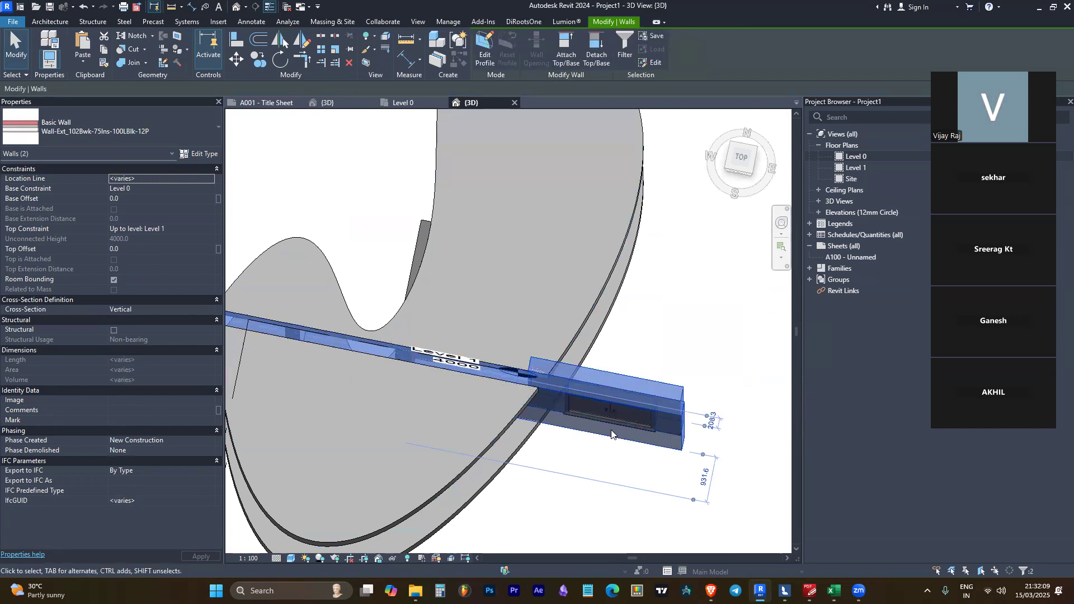
{"action": "scroll", "coordinate": [631, 482], "scroll_direction": "up", "scroll_amount": 5}
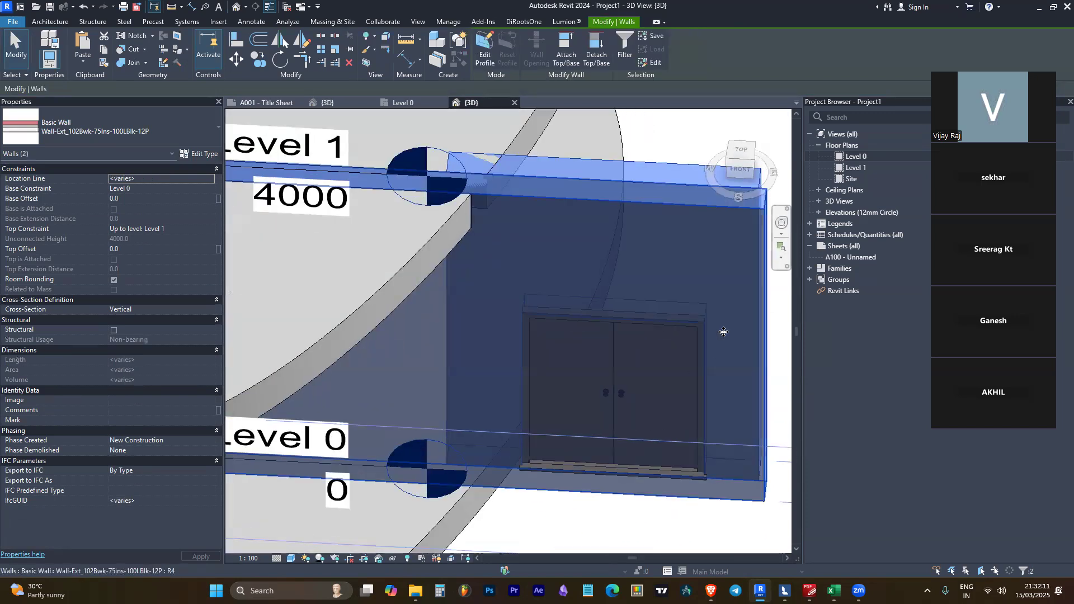
{"action": "middle_click_drag", "start_coordinate": [723, 332], "coordinate": [543, 328], "text": "shift"}
{"action": "scroll", "coordinate": [691, 250], "scroll_direction": "down", "scroll_amount": 6}
{"action": "scroll", "coordinate": [481, 353], "scroll_direction": "up", "scroll_amount": 3}
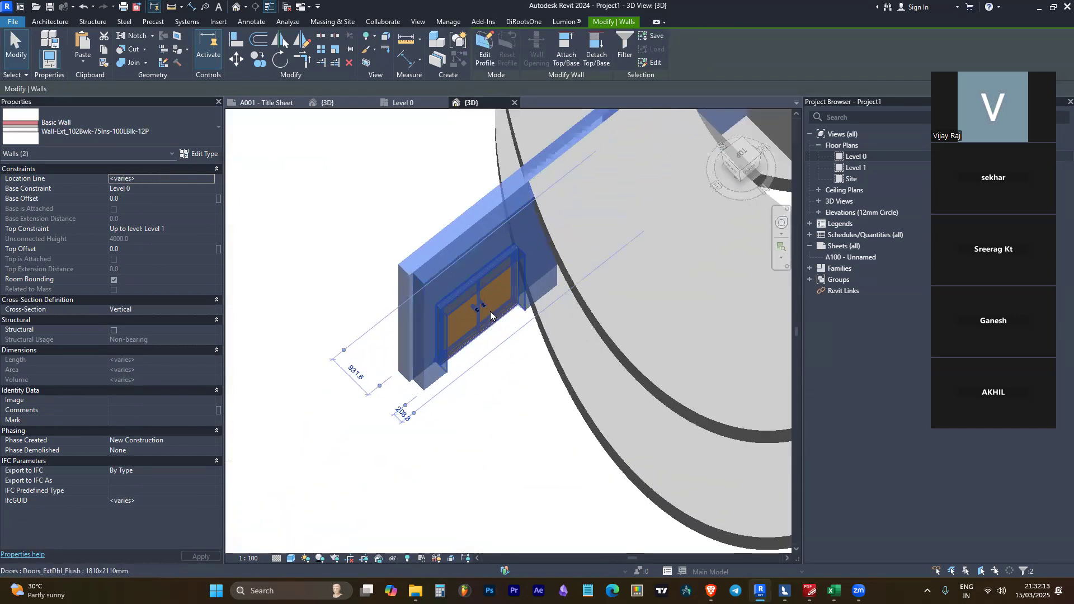
{"action": "left_click", "coordinate": [490, 311], "text": "ctrl"}
{"action": "scroll", "coordinate": [426, 392], "scroll_direction": "down", "scroll_amount": 4}
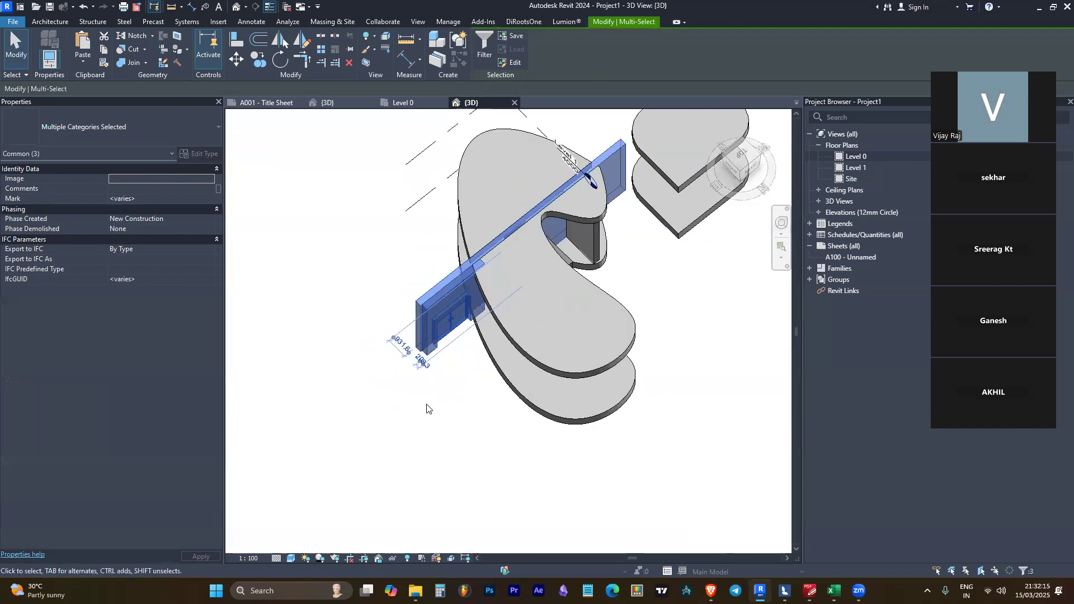
{"action": "scroll", "coordinate": [427, 406], "scroll_direction": "down", "scroll_amount": 3}
{"action": "scroll", "coordinate": [409, 403], "scroll_direction": "up", "scroll_amount": 4}
{"action": "middle_click_drag", "start_coordinate": [461, 415], "coordinate": [691, 320], "text": "shift"}
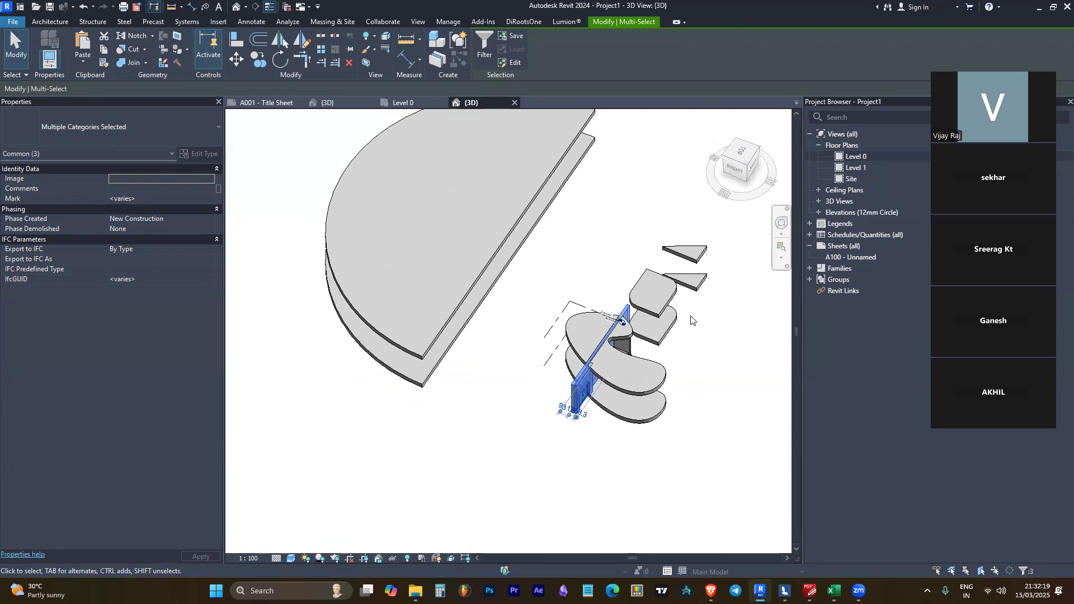
{"action": "key", "text": "h"}
{"action": "key", "text": "i"}
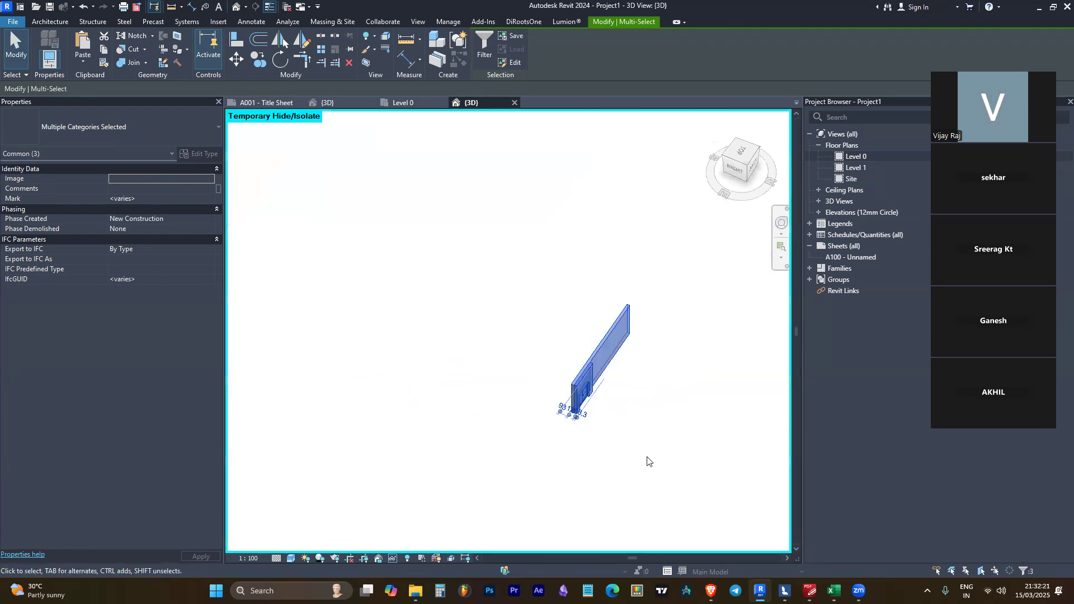
Select the long wall among the isolated elements and orient the 3D view to the front
{"action": "scroll", "coordinate": [509, 436], "scroll_direction": "down", "scroll_amount": 2}
{"action": "middle_click_drag", "start_coordinate": [654, 384], "coordinate": [505, 414], "text": "shift"}
{"action": "scroll", "coordinate": [505, 414], "scroll_direction": "up", "scroll_amount": 5}
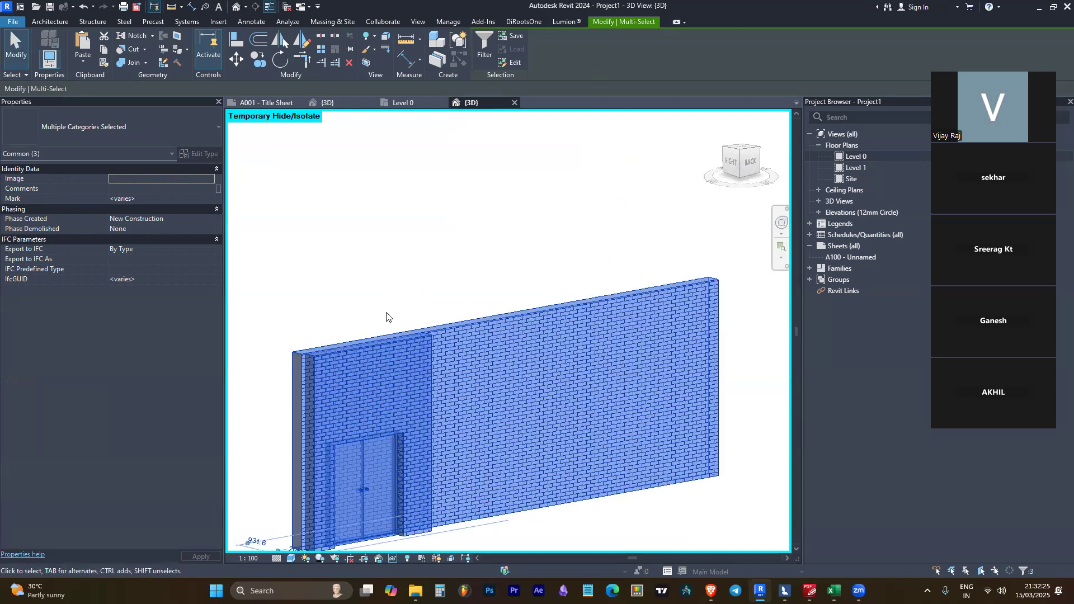
{"action": "left_click", "coordinate": [366, 318]}
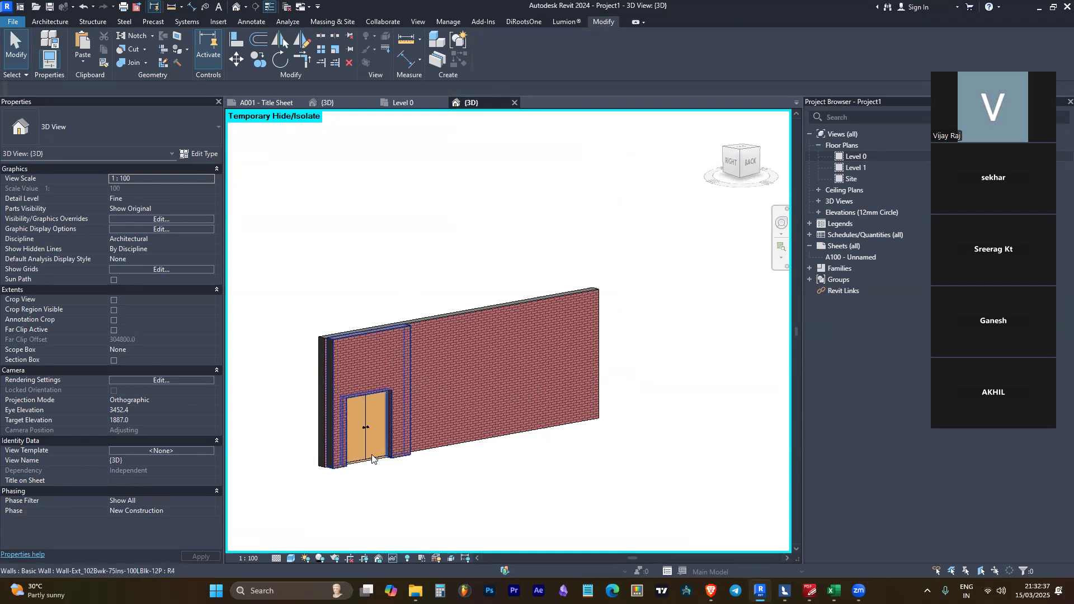
{"action": "scroll", "coordinate": [360, 431], "scroll_direction": "up", "scroll_amount": 3}
{"action": "middle_click_drag", "start_coordinate": [348, 451], "coordinate": [619, 455], "text": "shift"}
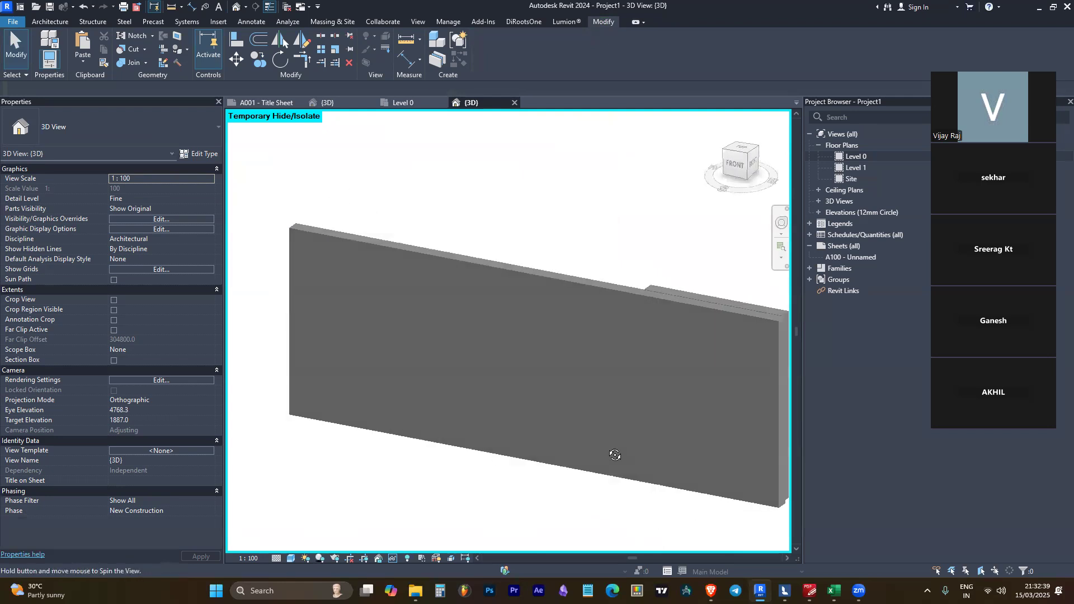
{"action": "left_click", "coordinate": [520, 355]}
{"action": "left_click", "coordinate": [741, 162]}
{"action": "left_click", "coordinate": [747, 152]}
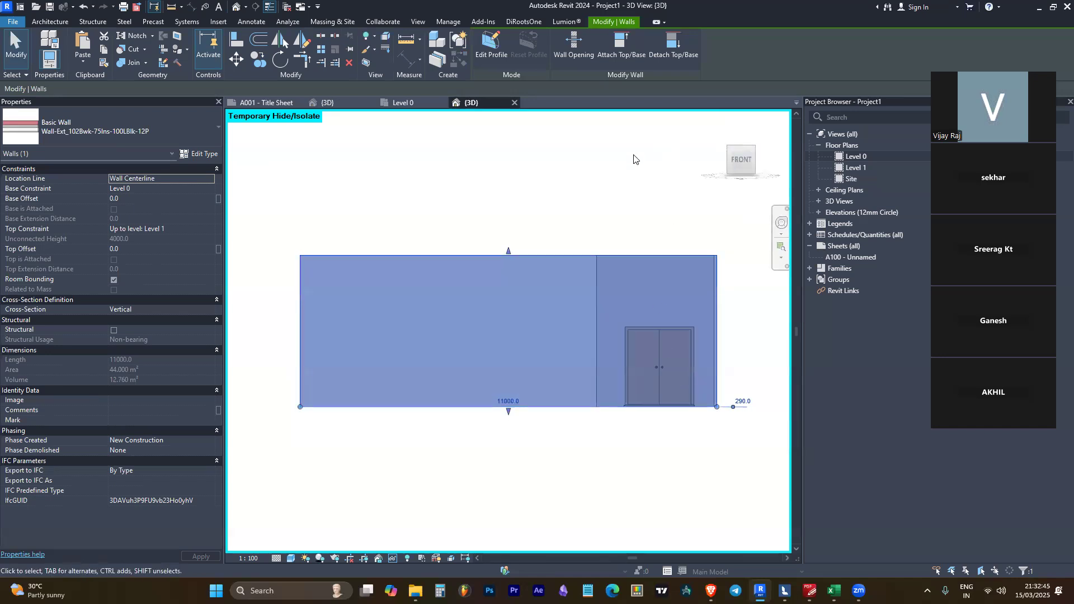
Edit the long wall's profile and sketch a rectangle matching the outline of the double door behind it
{"action": "left_click", "coordinate": [499, 55]}
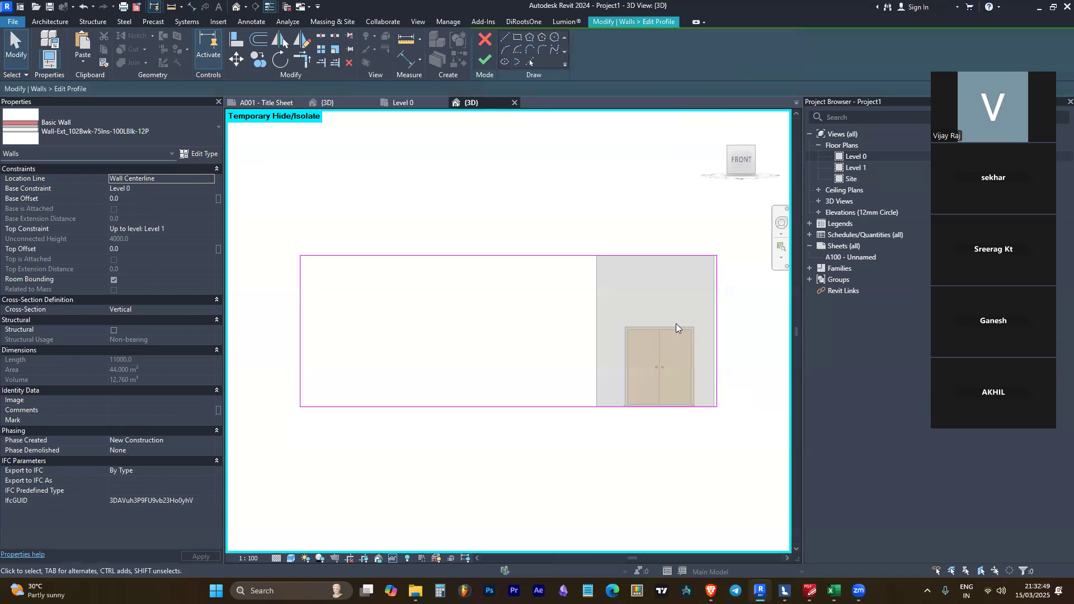
{"action": "left_click", "coordinate": [520, 38]}
{"action": "scroll", "coordinate": [663, 382], "scroll_direction": "up", "scroll_amount": 3}
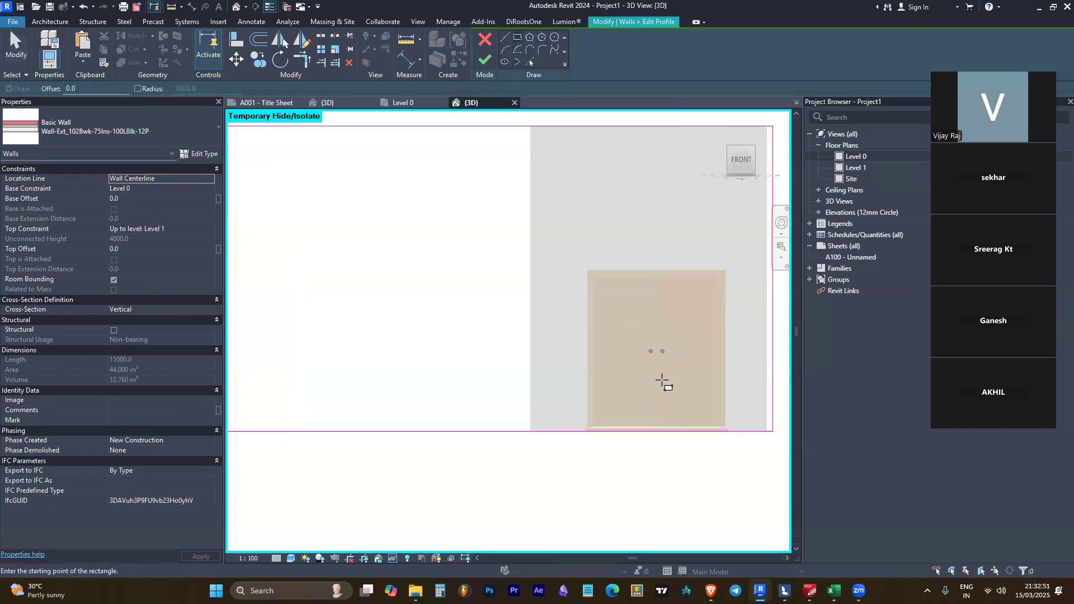
{"action": "left_click", "coordinate": [726, 431]}
{"action": "key", "text": "Escape"}
{"action": "key", "text": "Escape"}
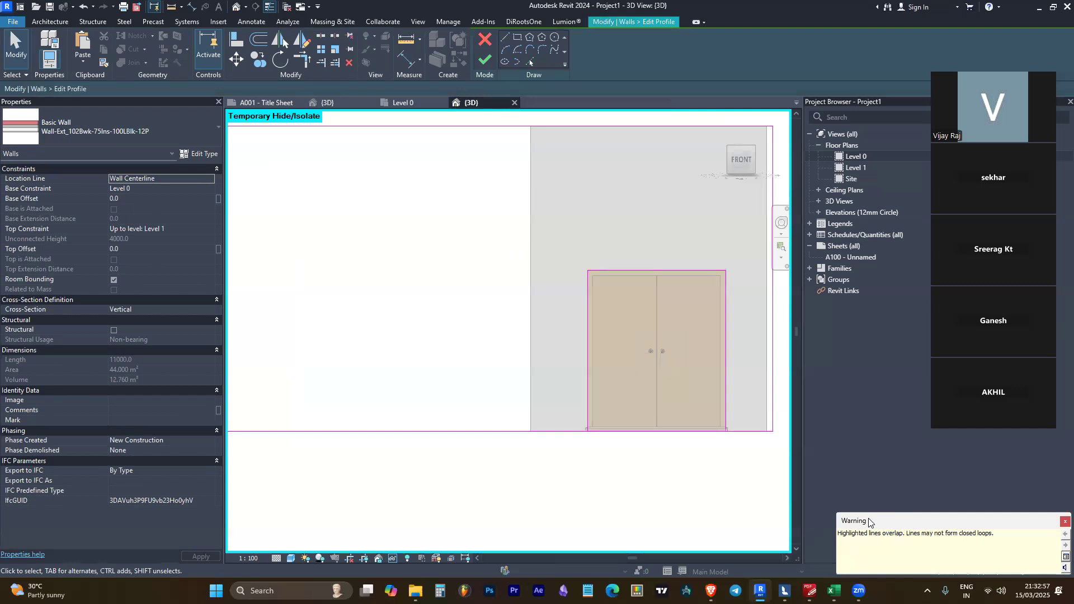
Split the profile's bottom line within the double door's width
{"action": "left_click", "coordinate": [517, 432]}
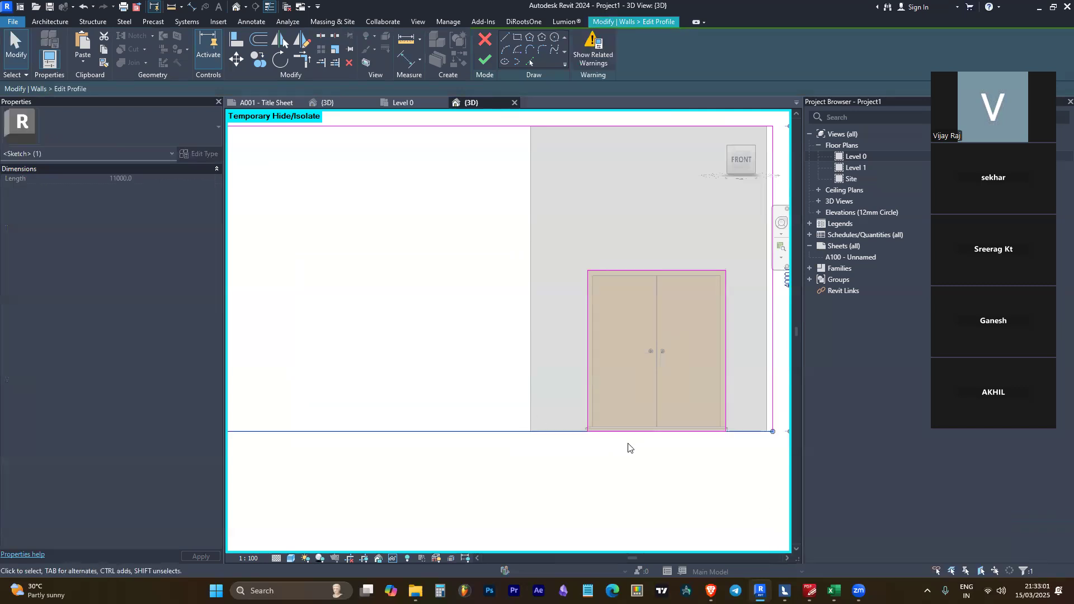
{"action": "left_click", "coordinate": [649, 441]}
{"action": "left_click", "coordinate": [653, 432]}
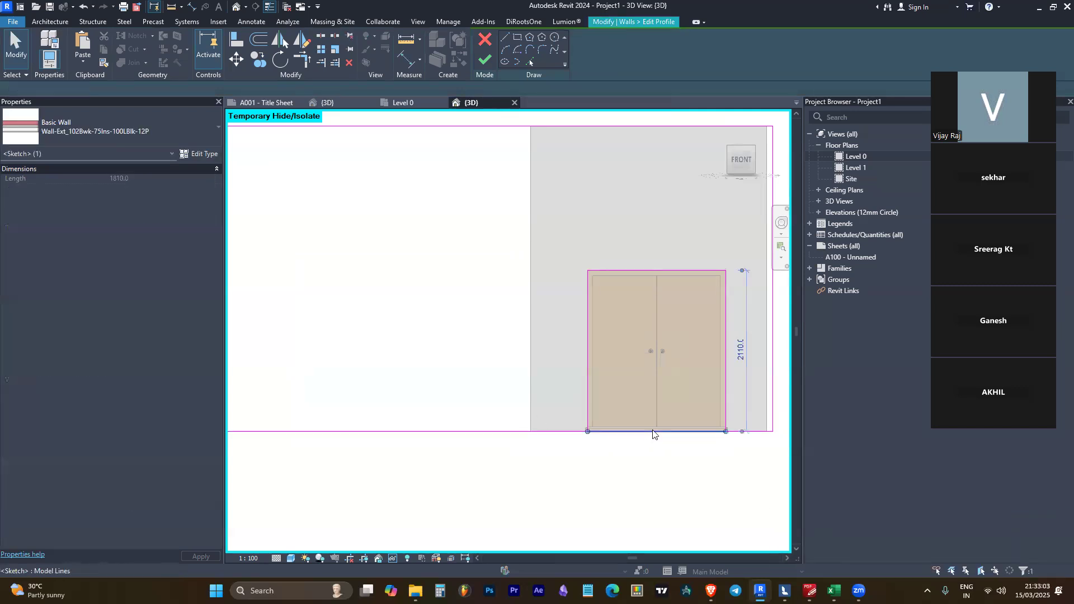
{"action": "key", "text": "Escape"}
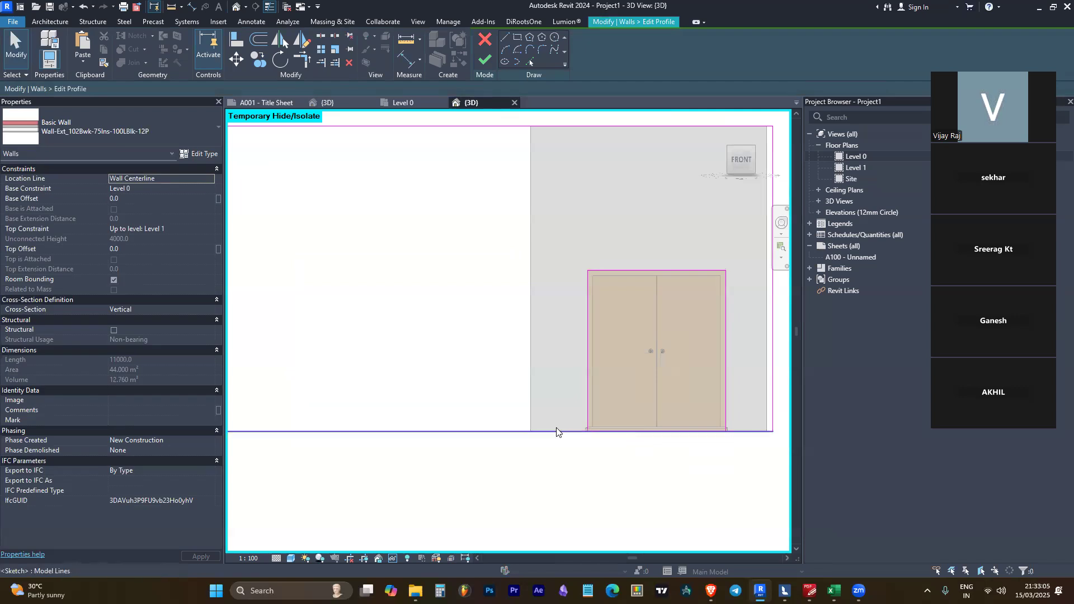
{"action": "left_click", "coordinate": [654, 437]}
{"action": "key", "text": "Escape"}
{"action": "key", "text": "s"}
{"action": "key", "text": "l"}
{"action": "scroll", "coordinate": [654, 425], "scroll_direction": "down", "scroll_amount": 5}
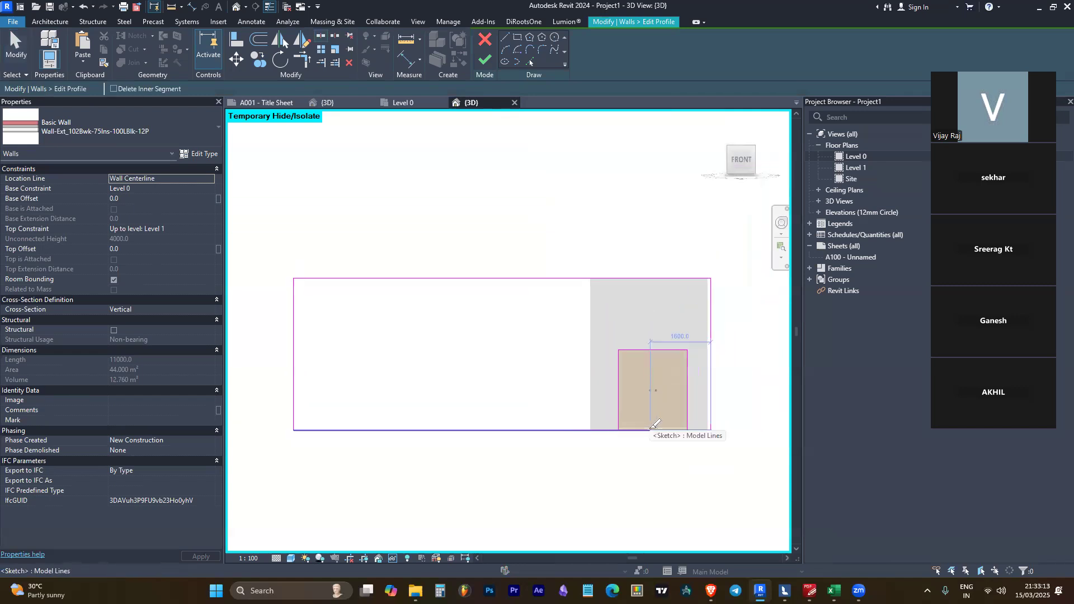
{"action": "scroll", "coordinate": [658, 426], "scroll_direction": "up", "scroll_amount": 6}
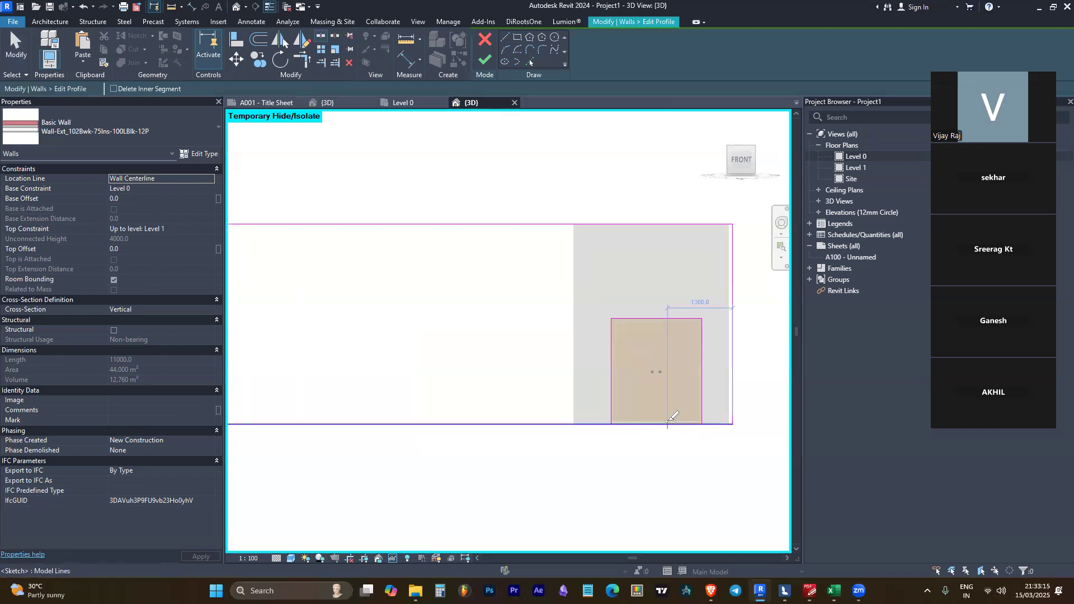
{"action": "scroll", "coordinate": [442, 404], "scroll_direction": "down", "scroll_amount": 3}
{"action": "key", "text": "Escape"}
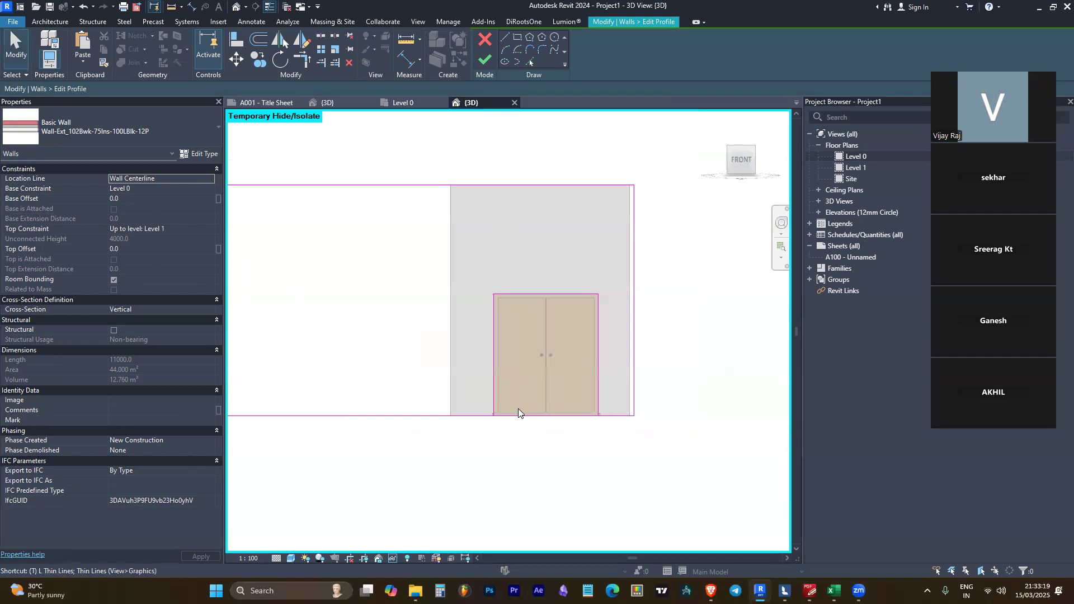
Trim the profile's bottom line to the sides of the door rectangle and finish the profile edit
{"action": "key", "text": "t"}
{"action": "key", "text": "r"}
{"action": "key", "text": "Escape"}
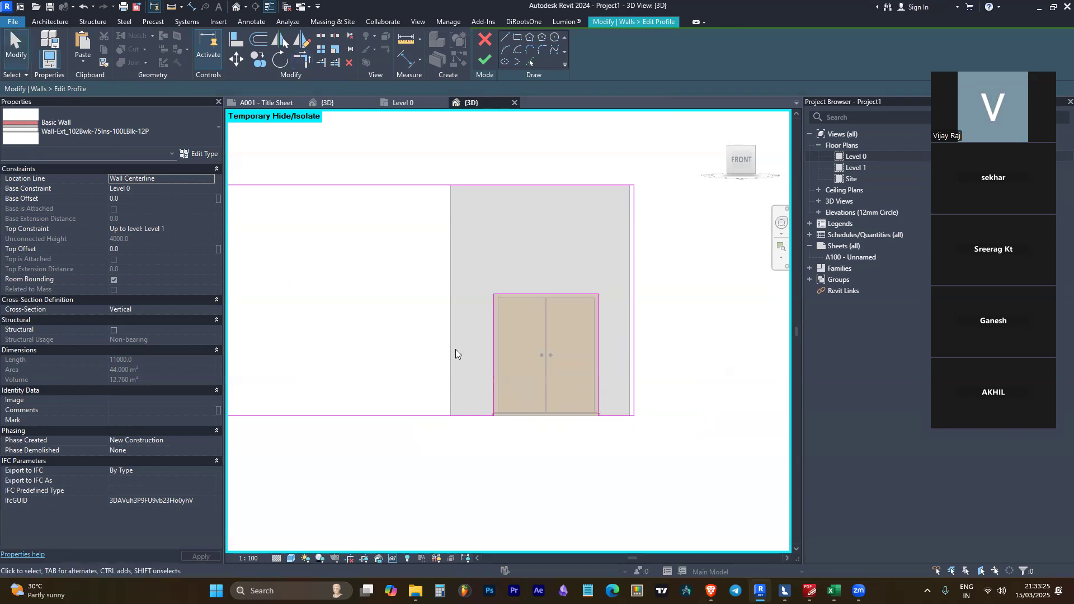
{"action": "left_click", "coordinate": [484, 59]}
{"action": "left_click", "coordinate": [691, 303]}
Examine the long wall's door cutout in the 3D view, then reset the wall's profile
{"action": "middle_click_drag", "start_coordinate": [690, 302], "coordinate": [565, 329], "text": "shift"}
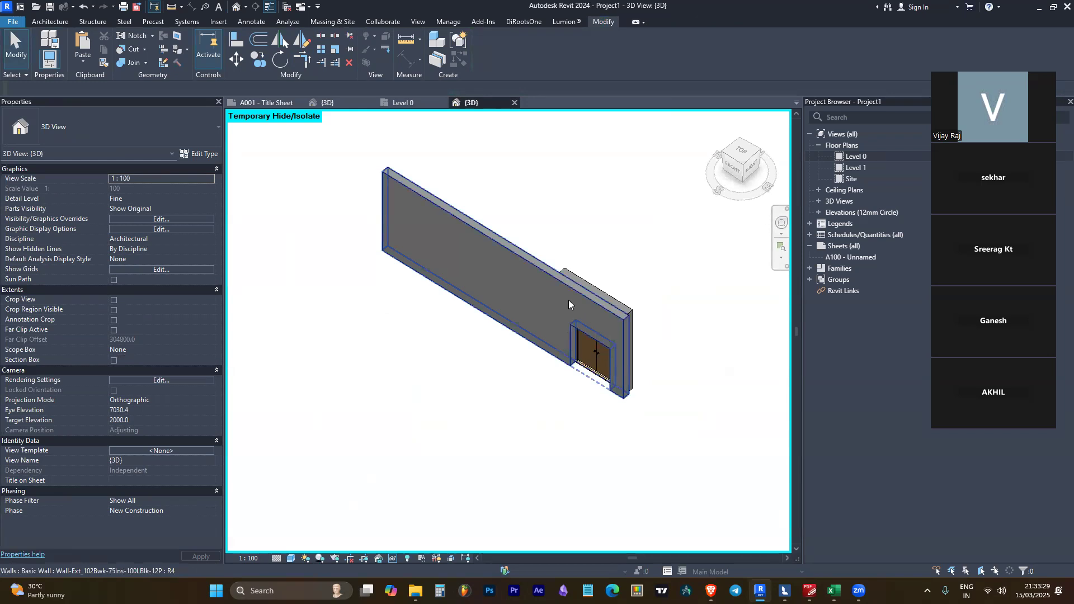
{"action": "left_click", "coordinate": [568, 304]}
{"action": "scroll", "coordinate": [669, 364], "scroll_direction": "up", "scroll_amount": 3}
{"action": "middle_click_drag", "start_coordinate": [670, 364], "coordinate": [597, 297], "text": "shift"}
{"action": "scroll", "coordinate": [540, 330], "scroll_direction": "up", "scroll_amount": 3}
{"action": "scroll", "coordinate": [367, 388], "scroll_direction": "down", "scroll_amount": 3}
{"action": "middle_click_drag", "start_coordinate": [367, 388], "coordinate": [460, 318], "text": "shift"}
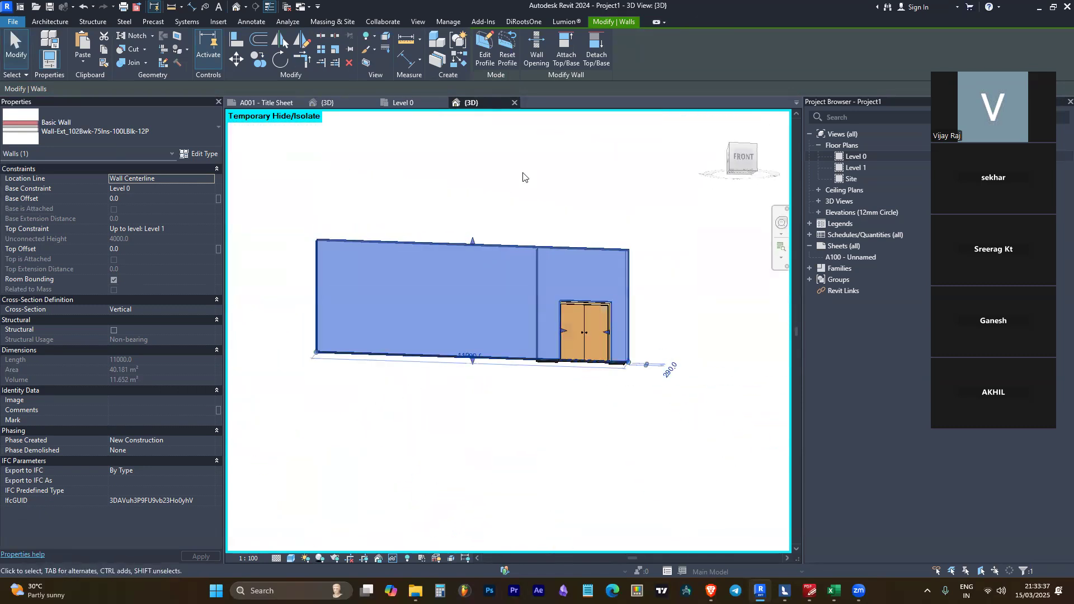
{"action": "left_click", "coordinate": [507, 52]}
{"action": "key", "text": "Escape"}
{"action": "middle_click_drag", "start_coordinate": [585, 284], "coordinate": [642, 330], "text": "shift"}
{"action": "left_click", "coordinate": [527, 256]}
{"action": "middle_click_drag", "start_coordinate": [528, 256], "coordinate": [696, 309], "text": "shift"}
{"action": "left_click", "coordinate": [695, 309]}
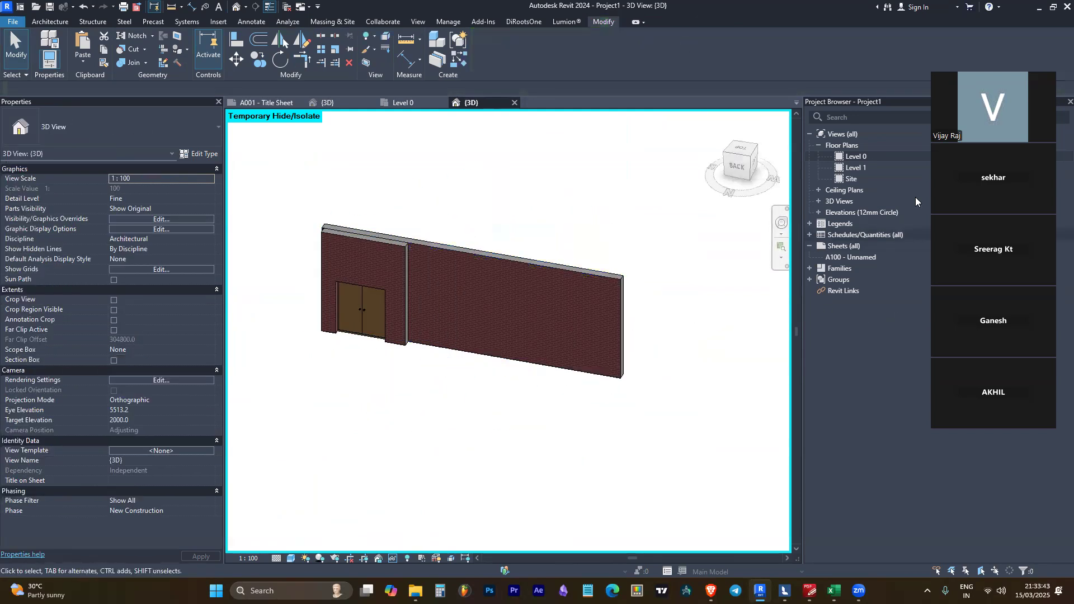
Show the details of the CefSharp.BrowserSubprocess network access request and deny it
{"action": "left_click", "coordinate": [879, 157]}
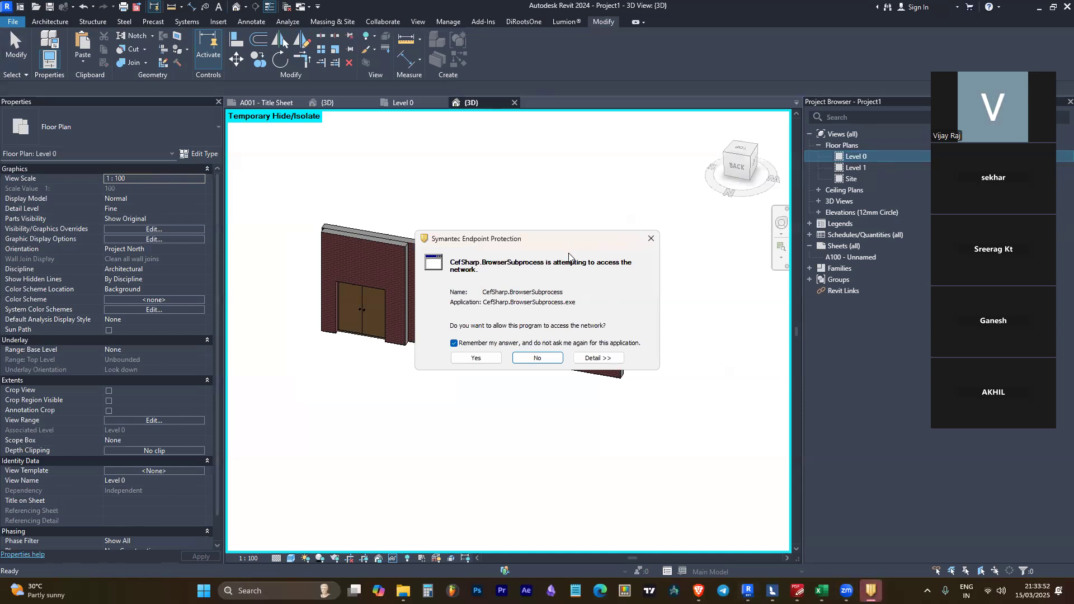
{"action": "left_click", "coordinate": [618, 482]}
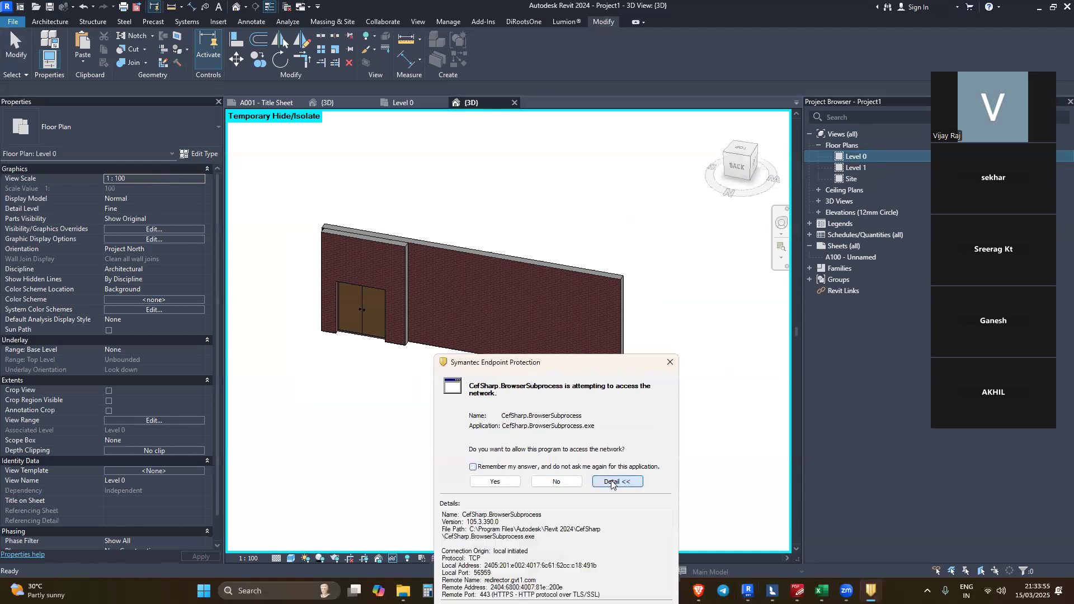
{"action": "left_click", "coordinate": [561, 481]}
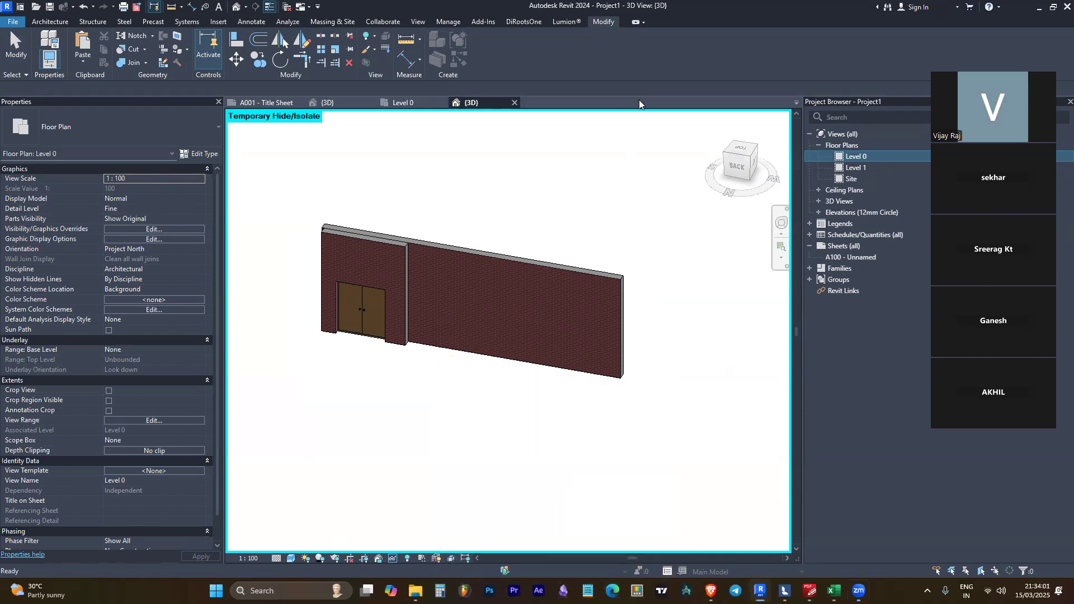
Open the Level 0 floor plan at the double door and the long parallel wall
{"action": "left_click", "coordinate": [692, 384]}
{"action": "scroll", "coordinate": [454, 250], "scroll_direction": "up", "scroll_amount": 3}
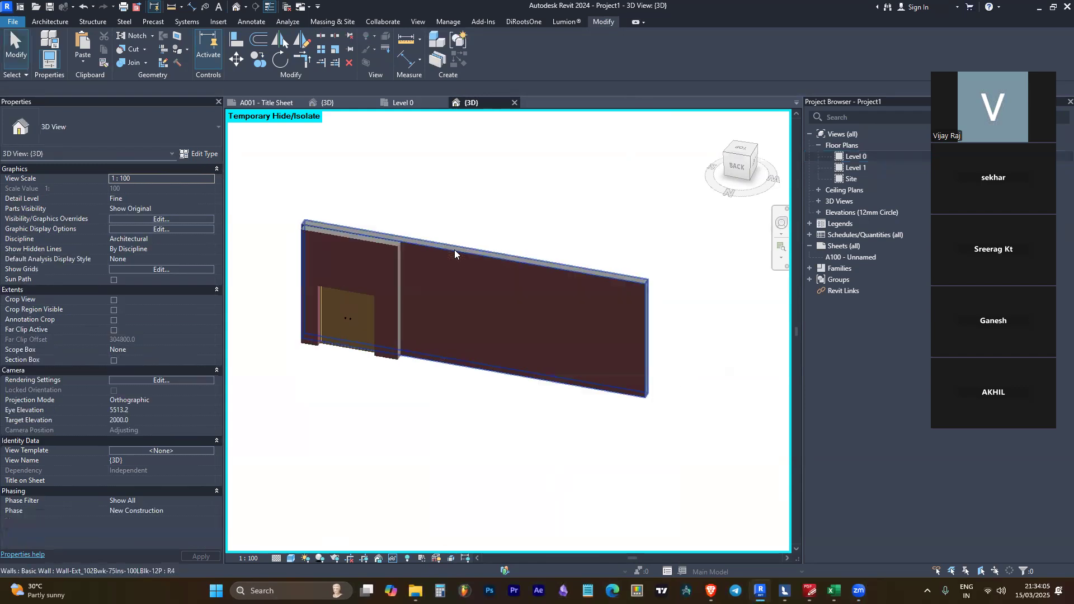
{"action": "left_click", "coordinate": [548, 276]}
{"action": "double_click", "coordinate": [862, 158]}
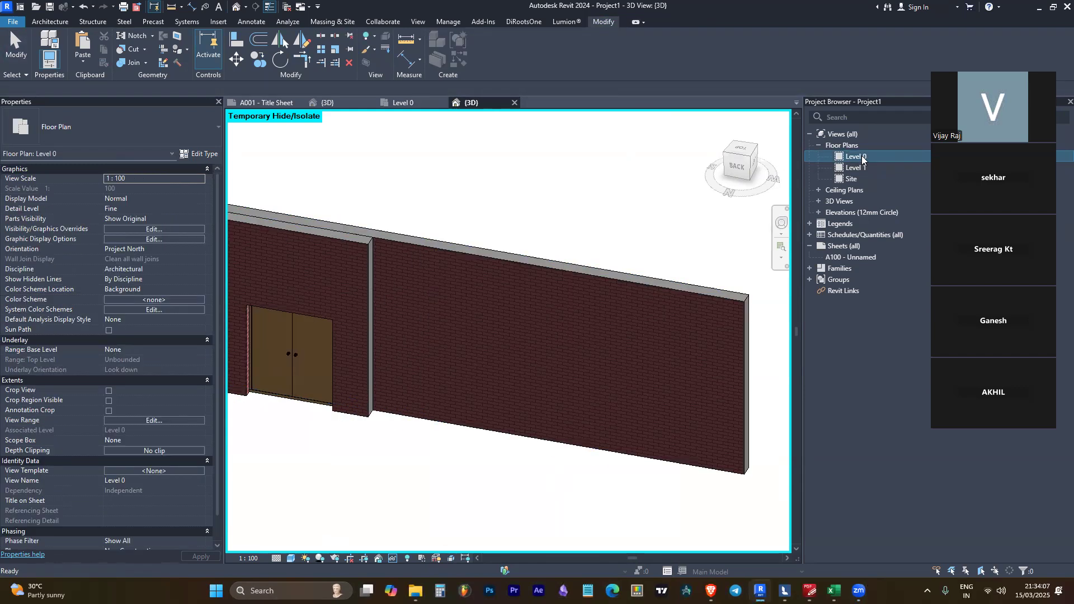
{"action": "left_click", "coordinate": [667, 223]}
{"action": "scroll", "coordinate": [667, 221], "scroll_direction": "down", "scroll_amount": 2}
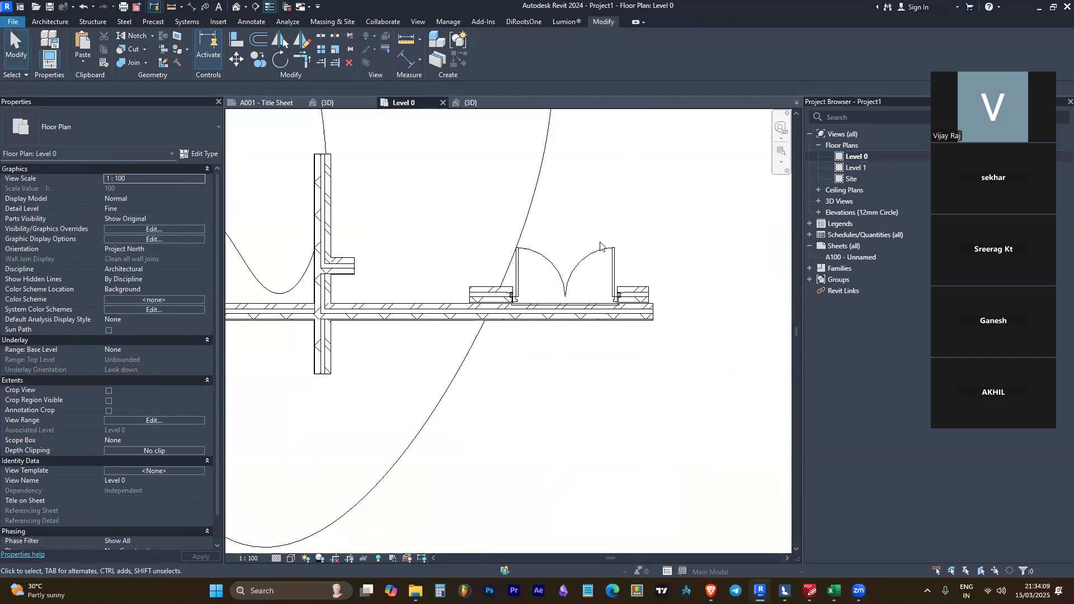
{"action": "left_click", "coordinate": [54, 20]}
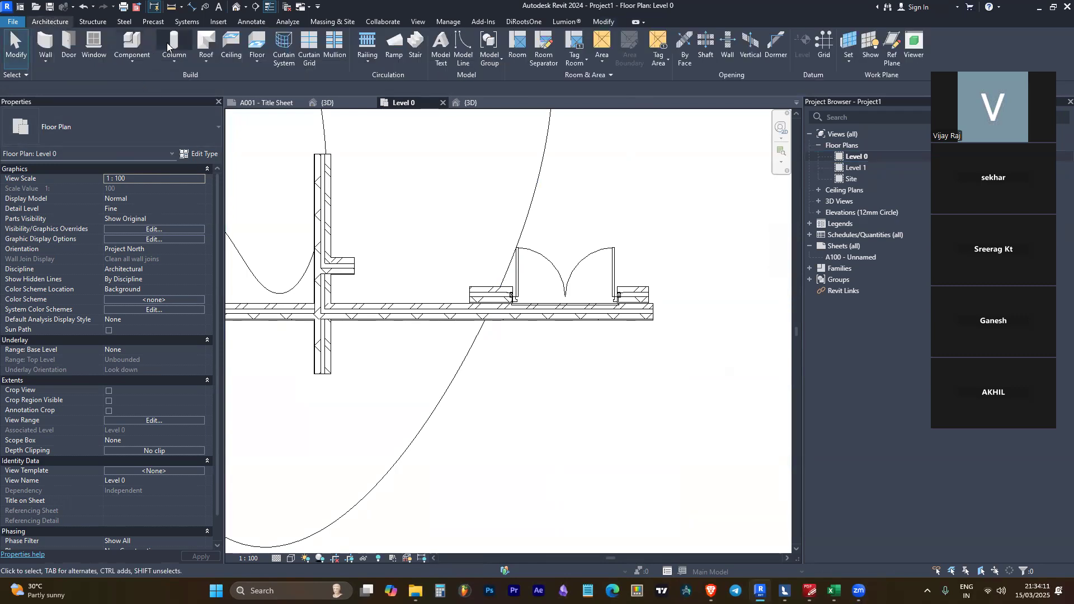
{"action": "left_click", "coordinate": [211, 66]}
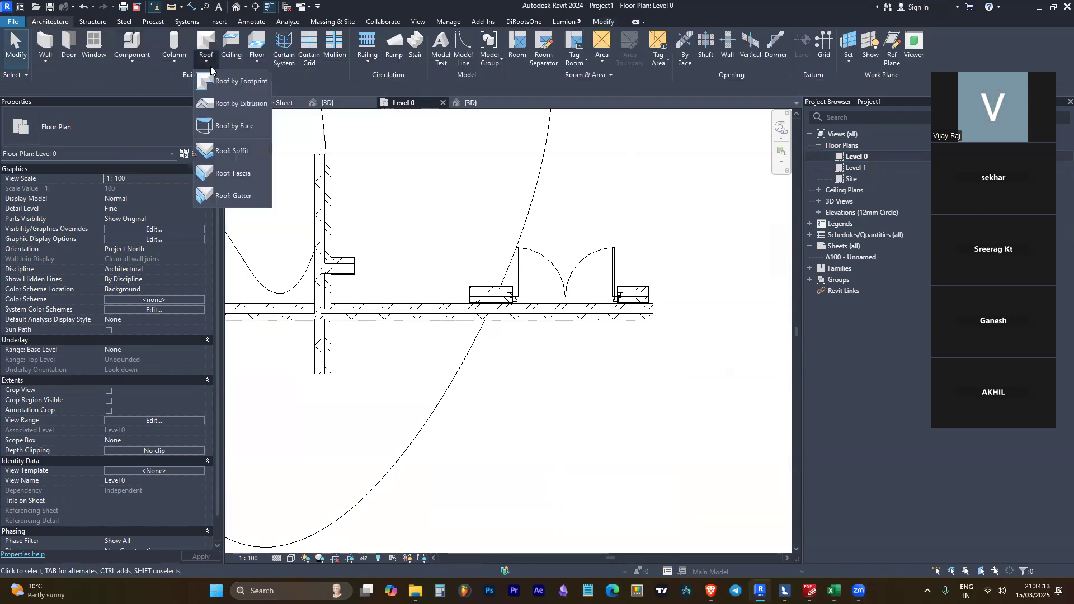
{"action": "left_click", "coordinate": [210, 67]}
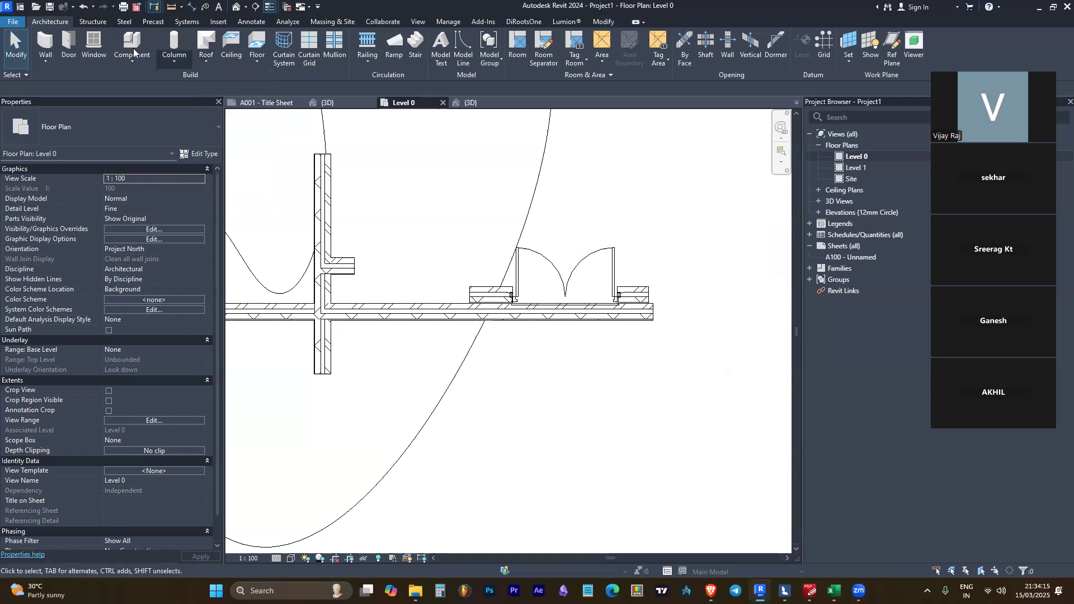
{"action": "scroll", "coordinate": [511, 319], "scroll_direction": "up", "scroll_amount": 3}
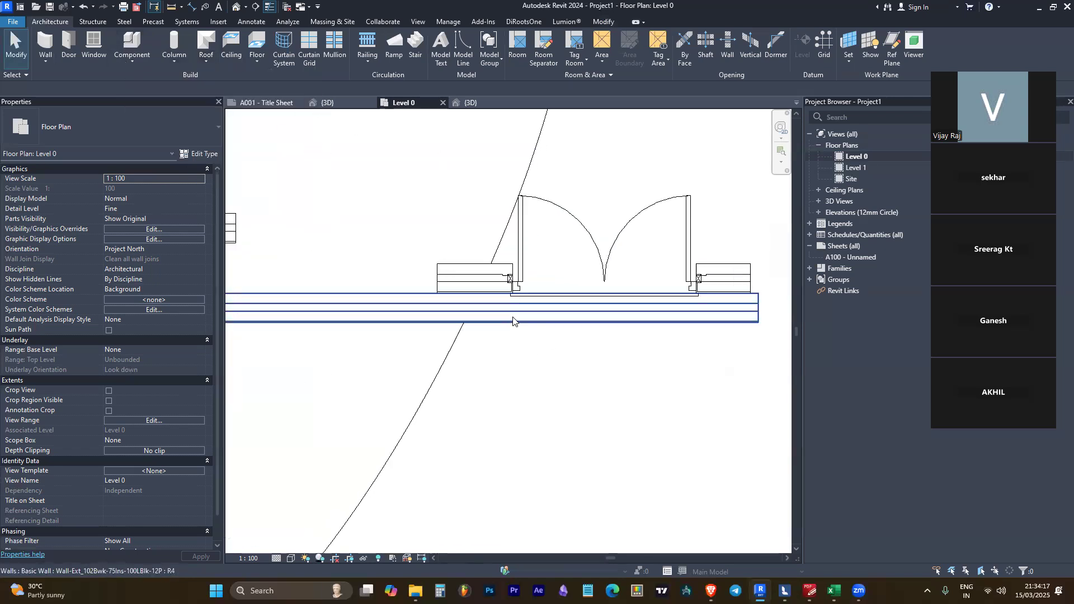
{"action": "left_click", "coordinate": [553, 315]}
{"action": "key", "text": "Escape"}
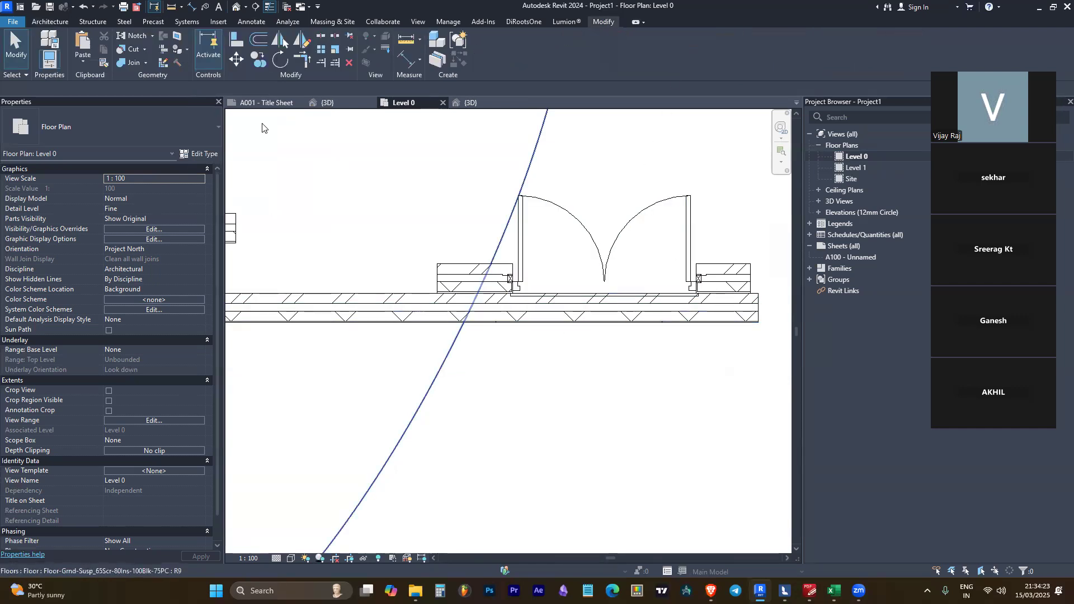
Start a named in-place model in the Generic Models category
{"action": "left_click", "coordinate": [48, 23]}
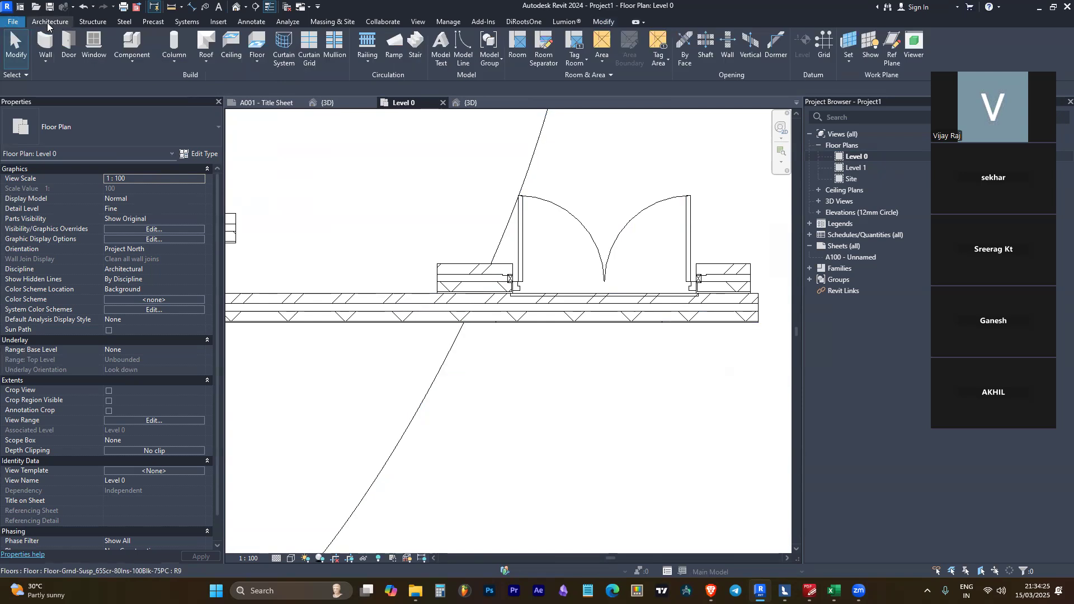
{"action": "left_click", "coordinate": [132, 59]}
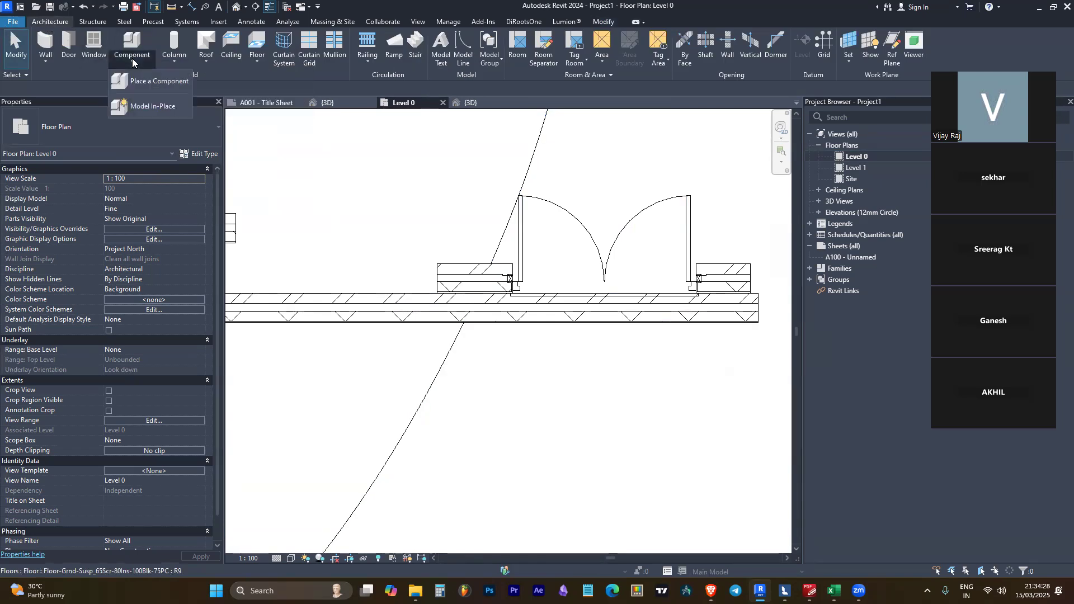
{"action": "left_click", "coordinate": [144, 106]}
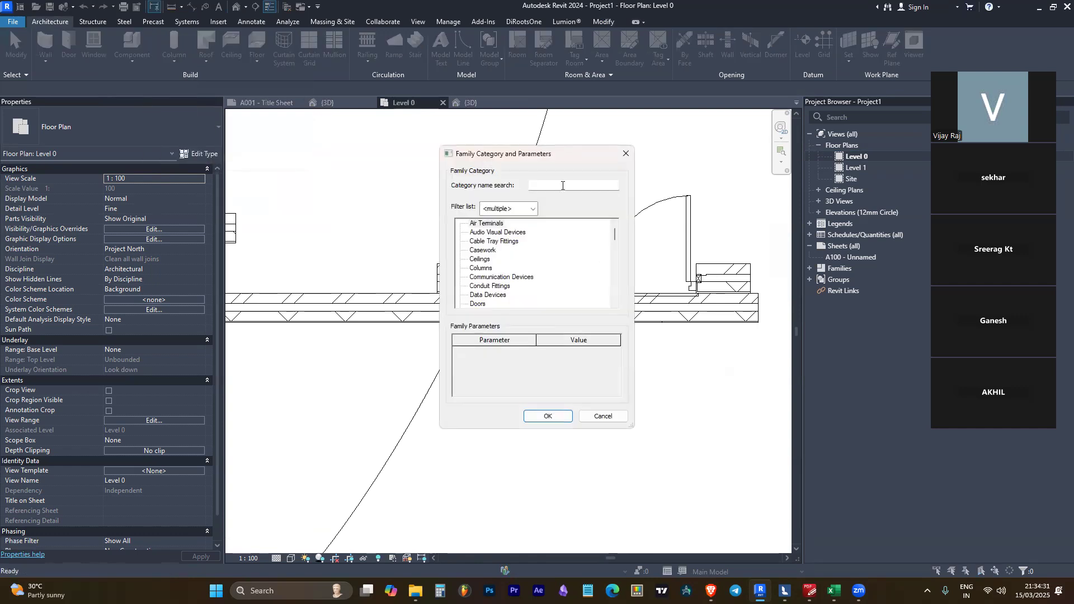
{"action": "key", "text": "g"}
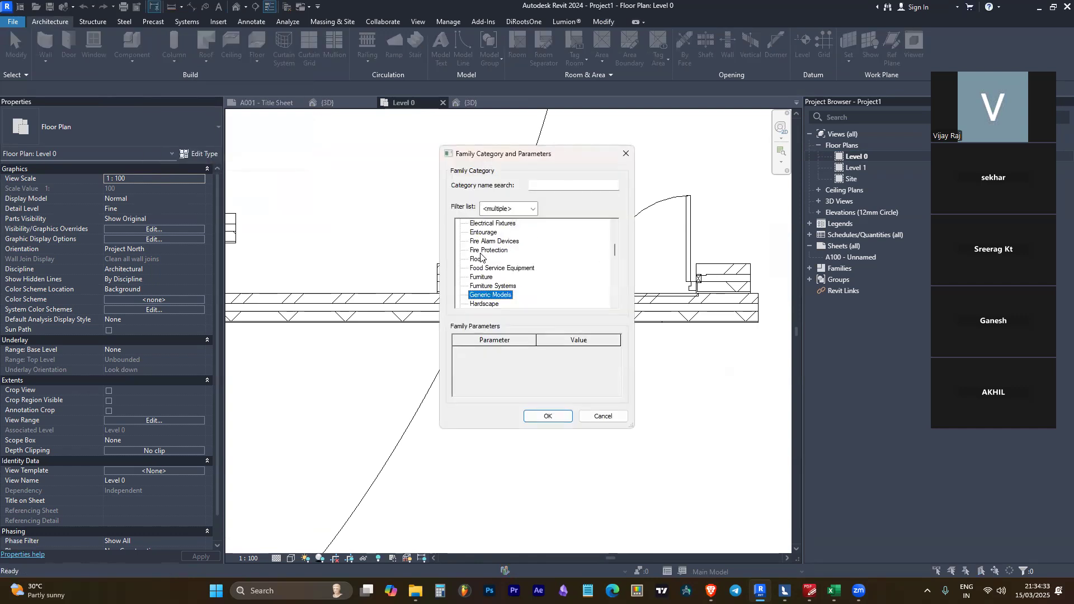
{"action": "left_click", "coordinate": [547, 416]}
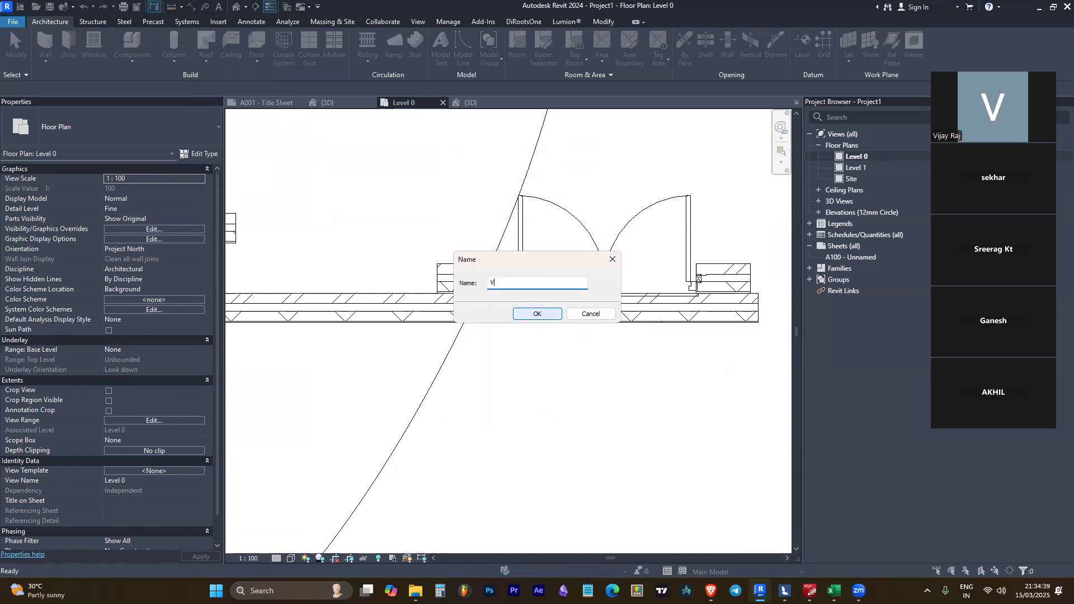
{"action": "left_click", "coordinate": [535, 315]}
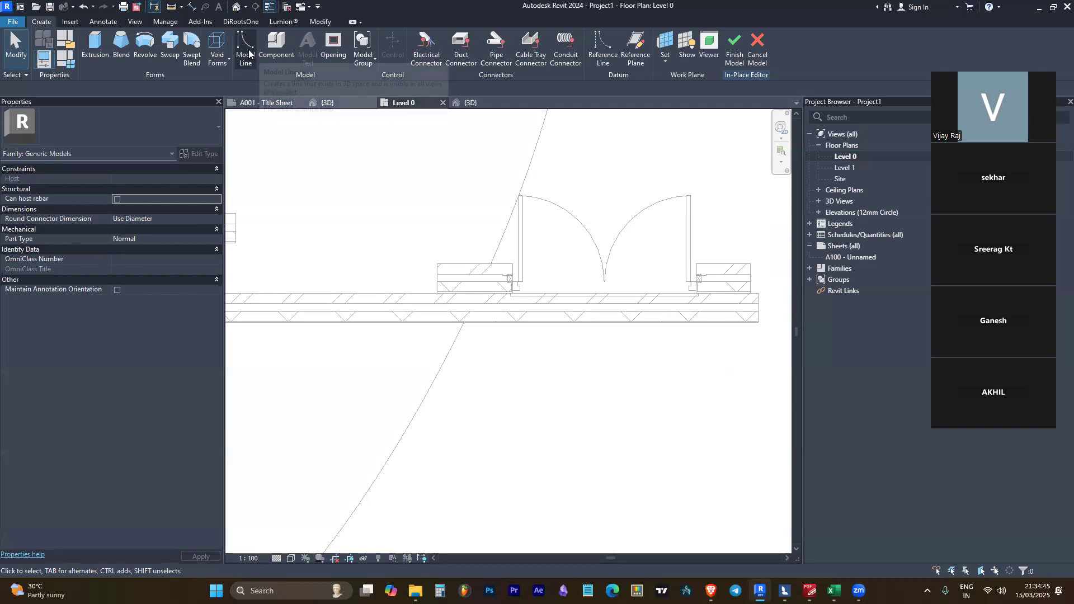
Create a void extrusion from a rectangle spanning the double door's width and crossing the full thickness of the long wall
{"action": "left_click", "coordinate": [218, 49]}
{"action": "left_click", "coordinate": [242, 82]}
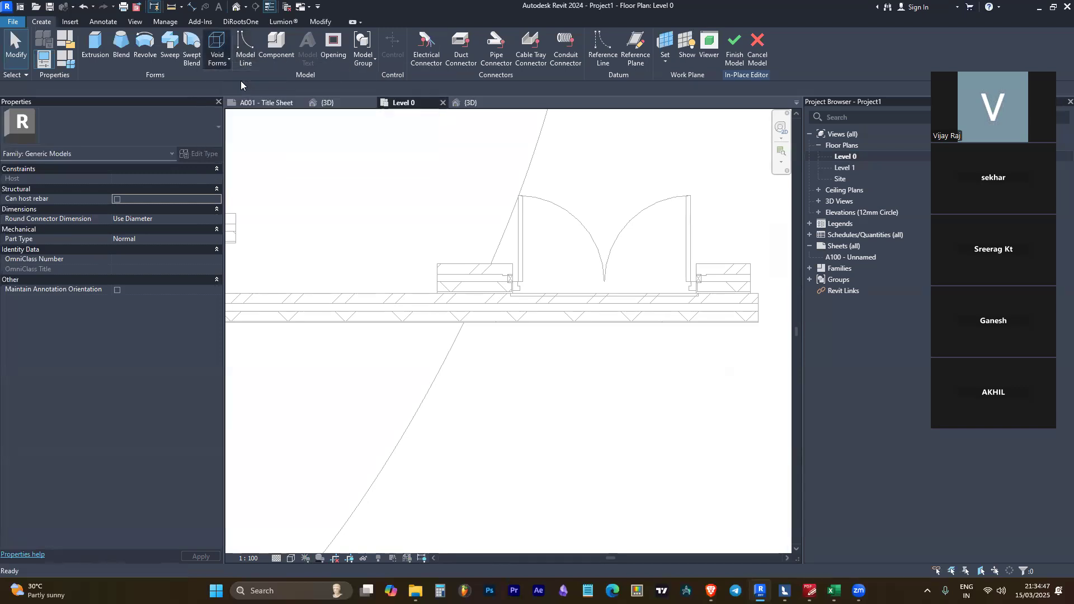
{"action": "left_click", "coordinate": [463, 62]}
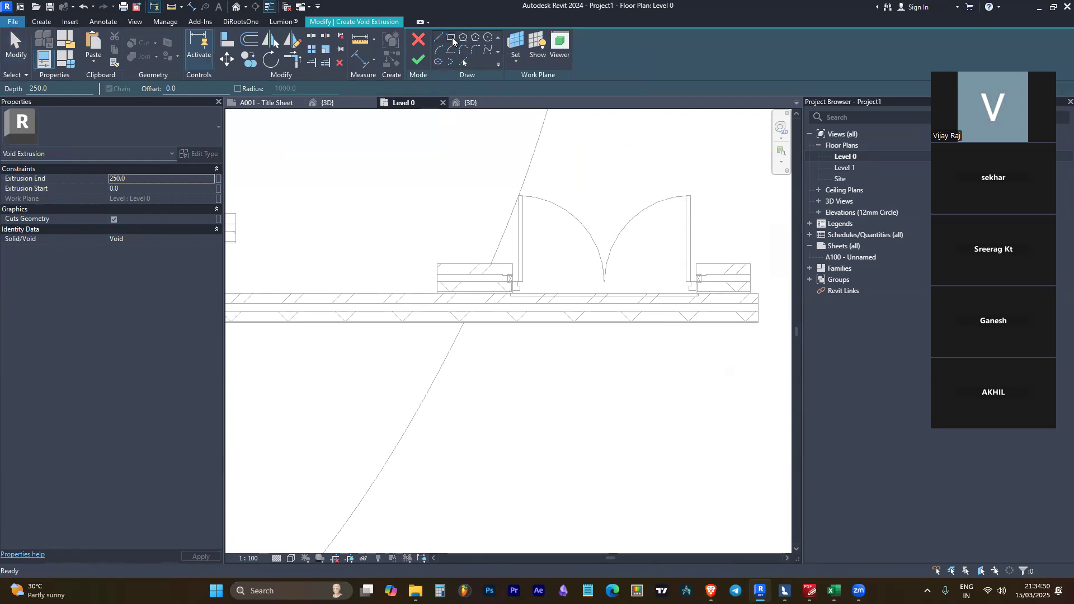
{"action": "left_click", "coordinate": [511, 294]}
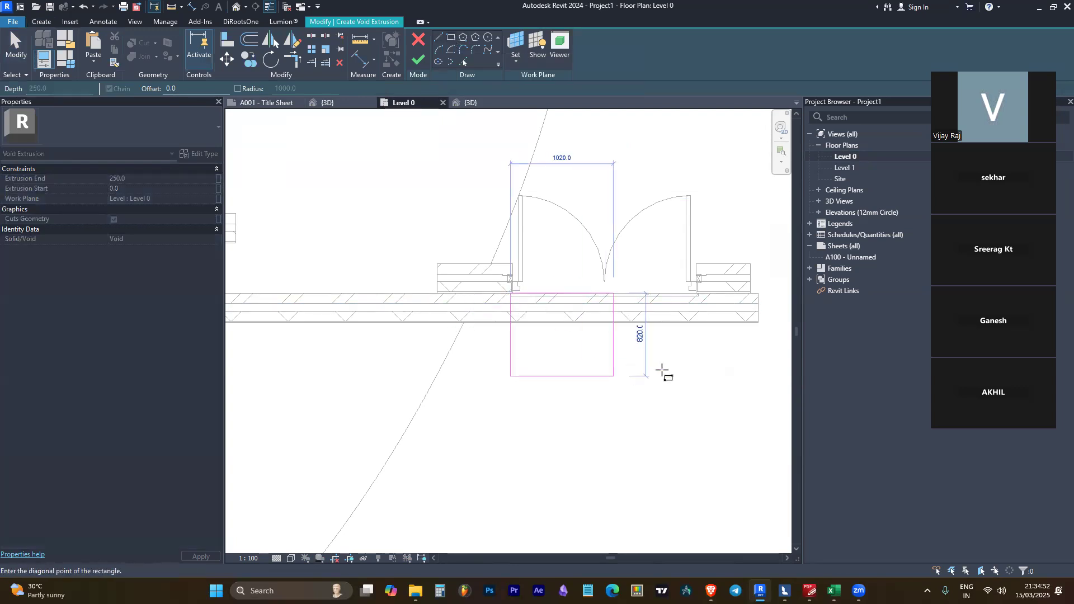
{"action": "left_click", "coordinate": [698, 372]}
{"action": "key", "text": "Escape"}
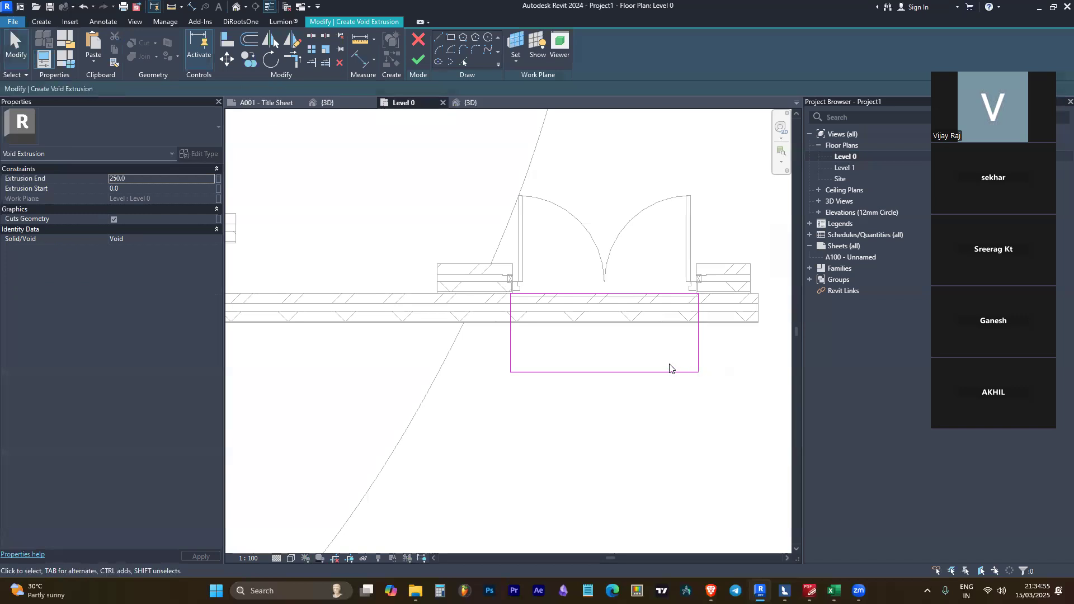
{"action": "left_click", "coordinate": [423, 61]}
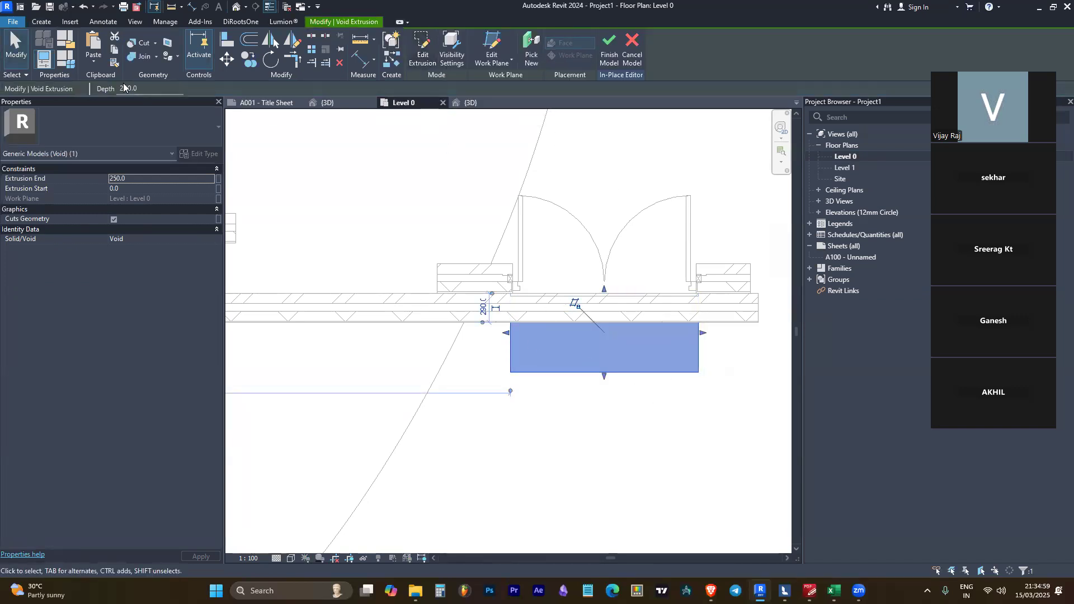
Try to cut the long parallel wall with the void extrusion in the Level 0 floor plan
{"action": "left_click", "coordinate": [145, 43]}
{"action": "left_click", "coordinate": [582, 316]}
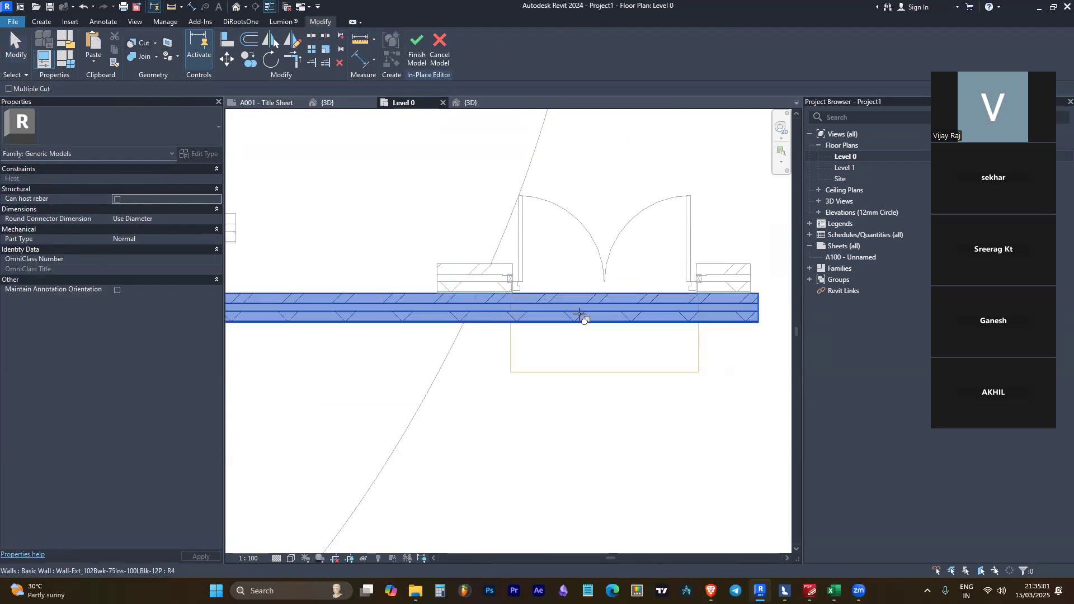
{"action": "left_click", "coordinate": [513, 346]}
{"action": "middle_click_drag", "start_coordinate": [589, 442], "coordinate": [573, 401]}
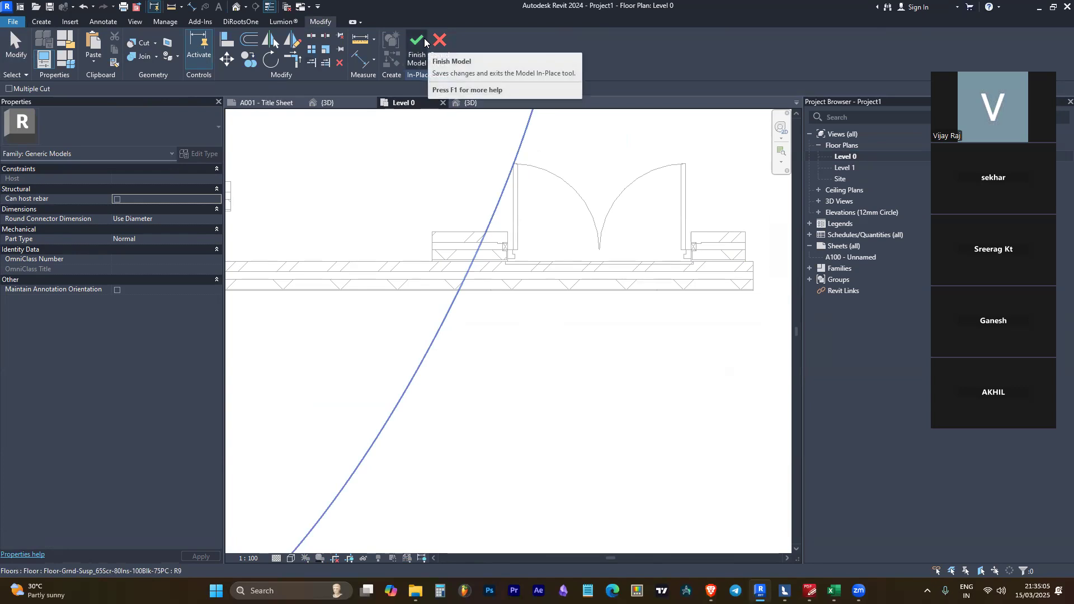
{"action": "scroll", "coordinate": [602, 367], "scroll_direction": "down", "scroll_amount": 2}
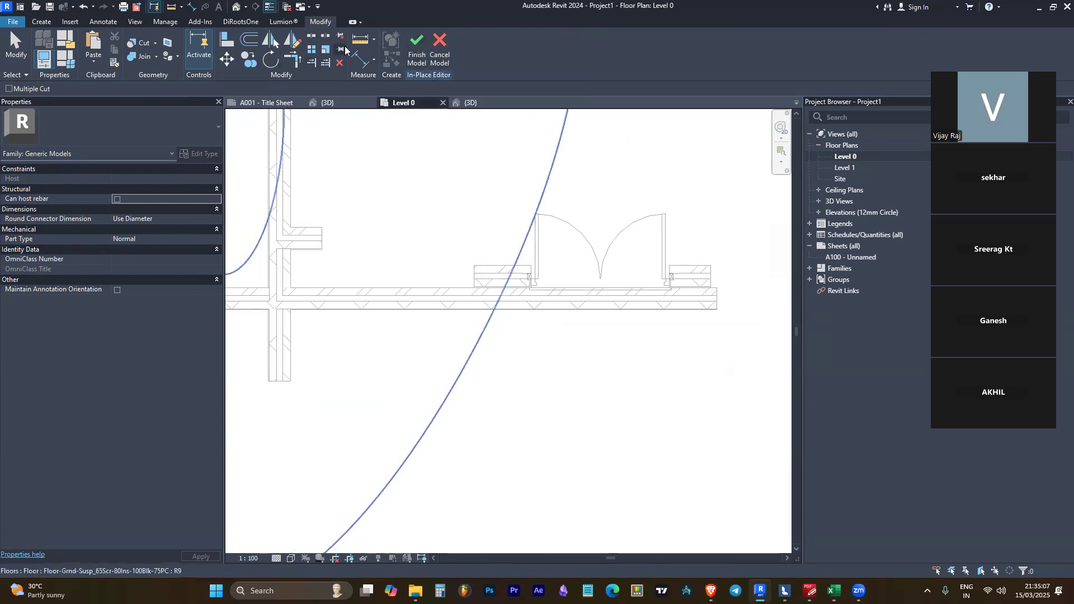
Inspect the void extrusion at the base of the long wall in the 3D view
{"action": "left_click", "coordinate": [470, 102]}
{"action": "middle_click_drag", "start_coordinate": [541, 376], "coordinate": [321, 303], "text": "shift"}
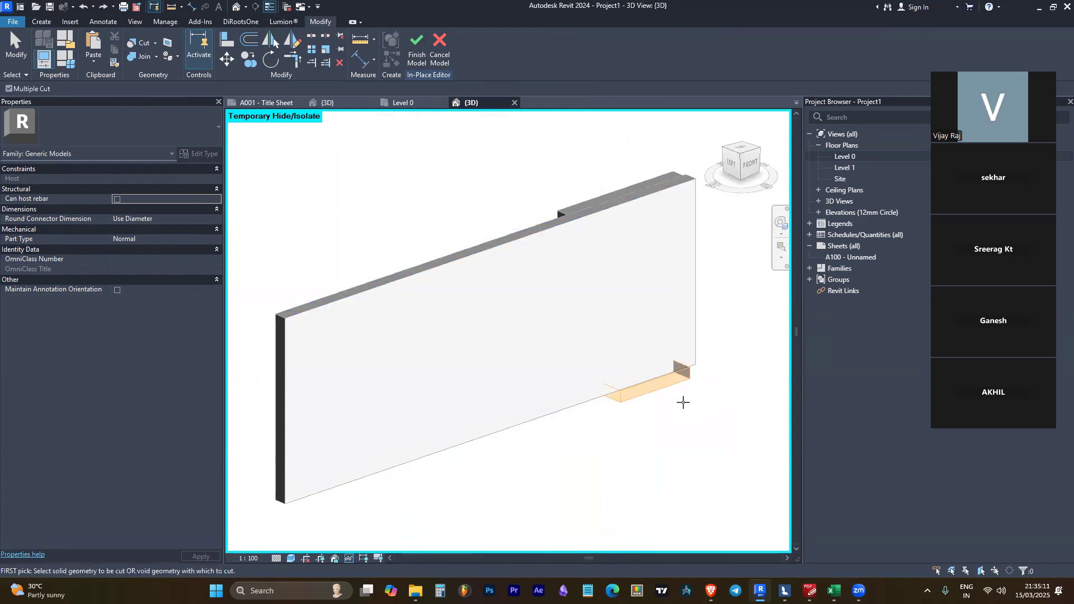
{"action": "scroll", "coordinate": [675, 407], "scroll_direction": "up", "scroll_amount": 2}
{"action": "left_click", "coordinate": [645, 370]}
{"action": "middle_click_drag", "start_coordinate": [681, 439], "coordinate": [621, 403], "text": "shift"}
Create a second void extrusion in the Level 0 plan from a rectangle about 2400 by 1200, clear of the wall
{"action": "left_click", "coordinate": [41, 21]}
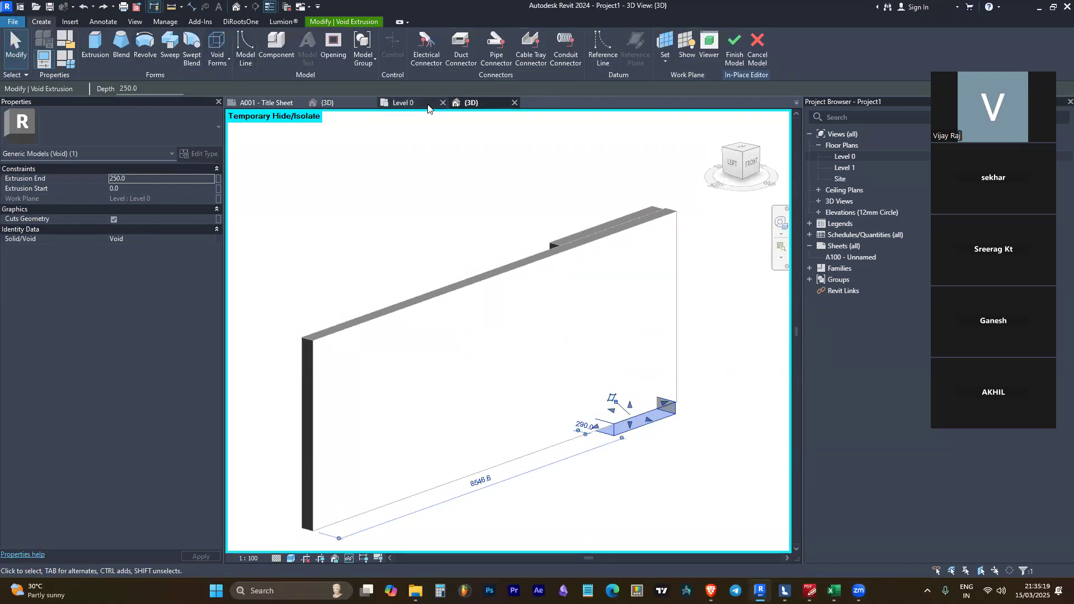
{"action": "left_click", "coordinate": [404, 103]}
{"action": "key", "text": "Escape"}
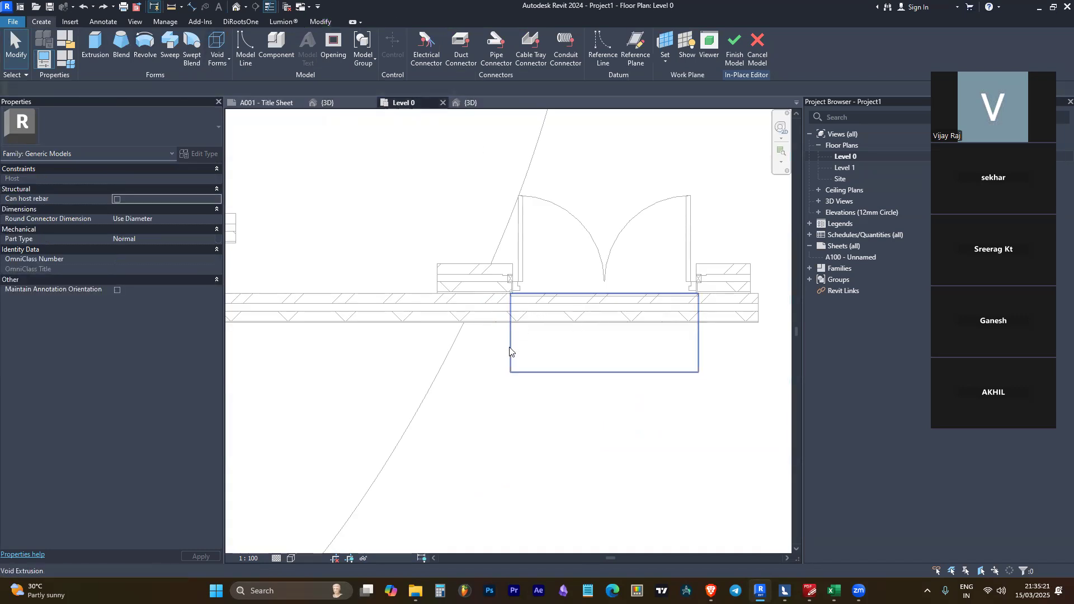
{"action": "left_click", "coordinate": [217, 56]}
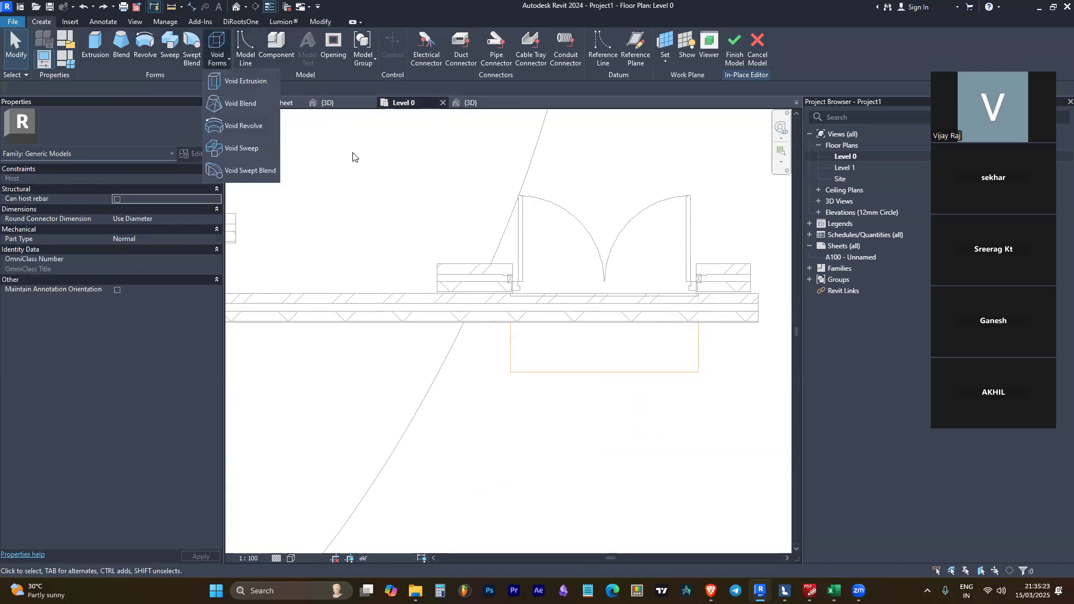
{"action": "left_click", "coordinate": [237, 85]}
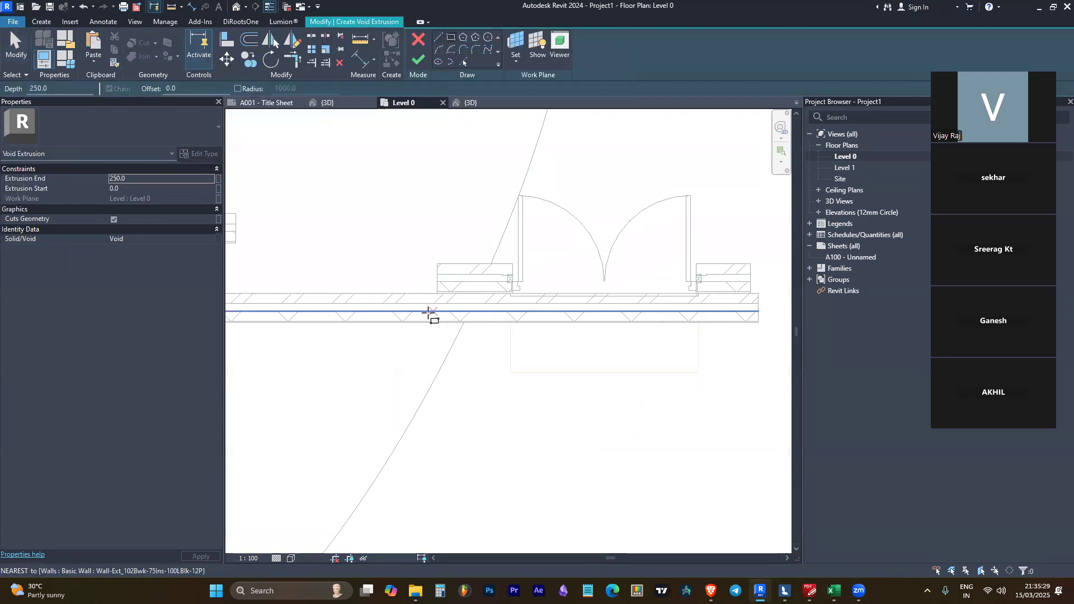
{"action": "scroll", "coordinate": [457, 301], "scroll_direction": "down", "scroll_amount": 2}
{"action": "left_click", "coordinate": [499, 362]}
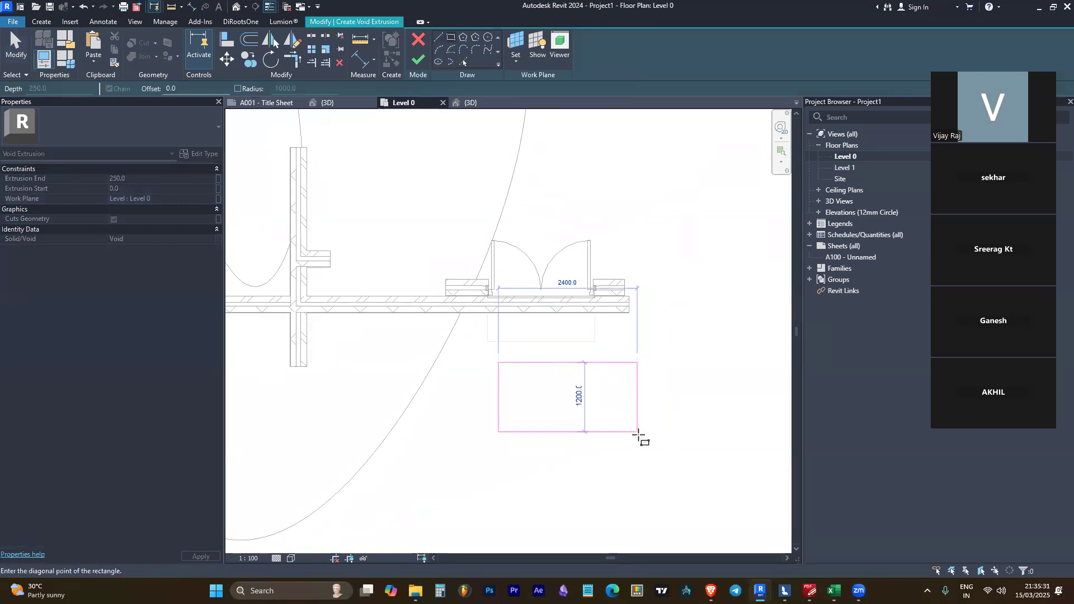
{"action": "left_click", "coordinate": [638, 432]}
{"action": "left_click", "coordinate": [419, 59]}
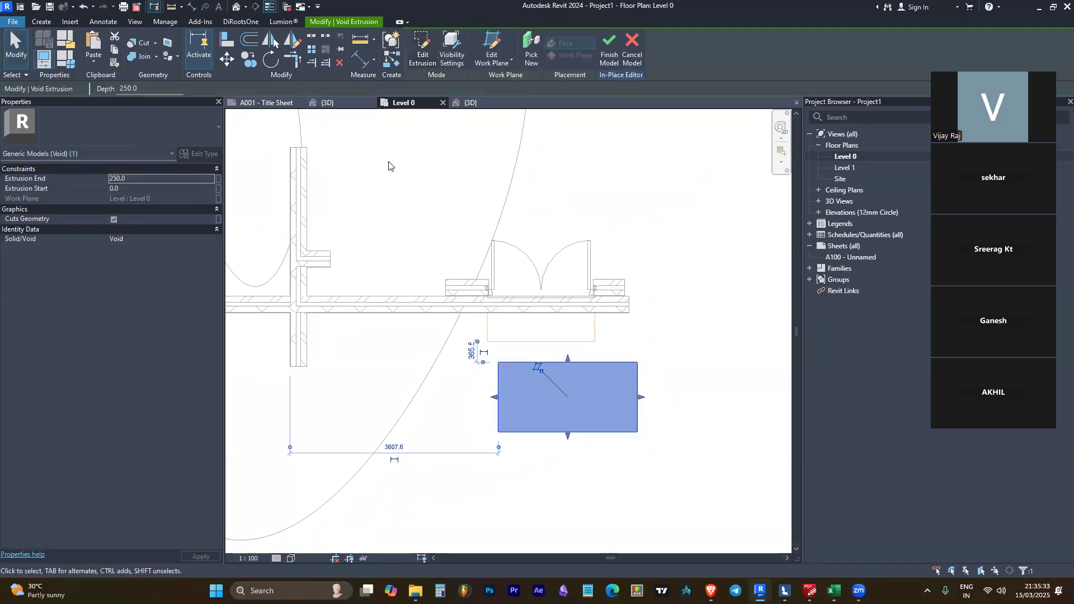
Delete the second, free-standing void extrusion in the 3D view
{"action": "left_click", "coordinate": [472, 103]}
{"action": "middle_click_drag", "start_coordinate": [633, 314], "coordinate": [640, 423], "text": "shift"}
{"action": "key", "text": "Escape"}
{"action": "left_click", "coordinate": [718, 408]}
{"action": "key", "text": "Delete"}
Stretch the void extrusion crossing the long wall upward to roughly door height in the 3D view
{"action": "left_click", "coordinate": [644, 421]}
{"action": "scroll", "coordinate": [632, 412], "scroll_direction": "up", "scroll_amount": 4}
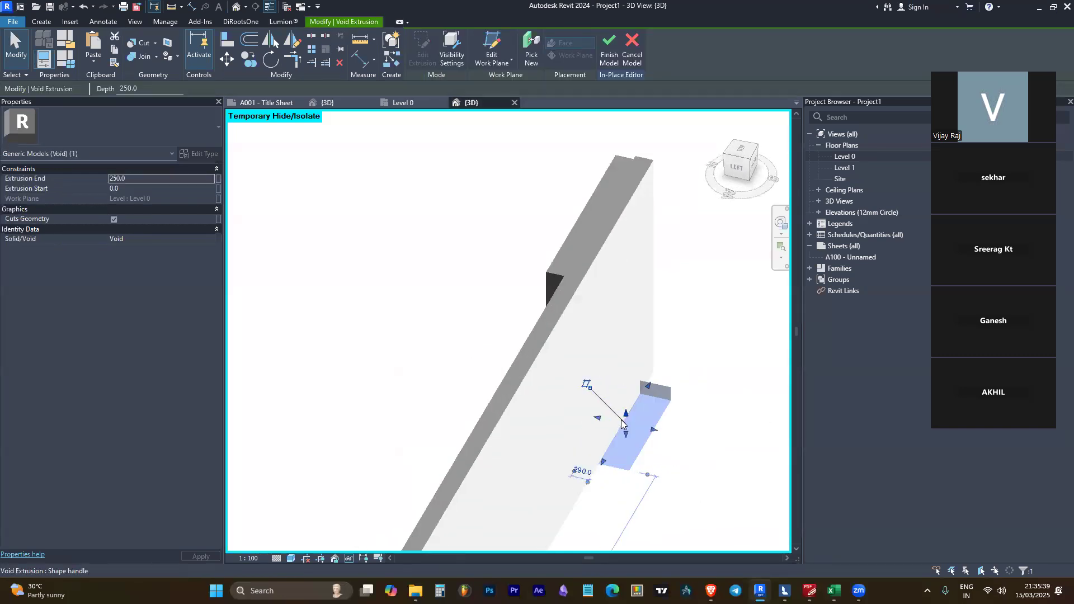
{"action": "left_click_drag", "start_coordinate": [629, 411], "coordinate": [616, 347]}
{"action": "left_click_drag", "start_coordinate": [739, 168], "coordinate": [694, 386]}
{"action": "key", "text": "Escape"}
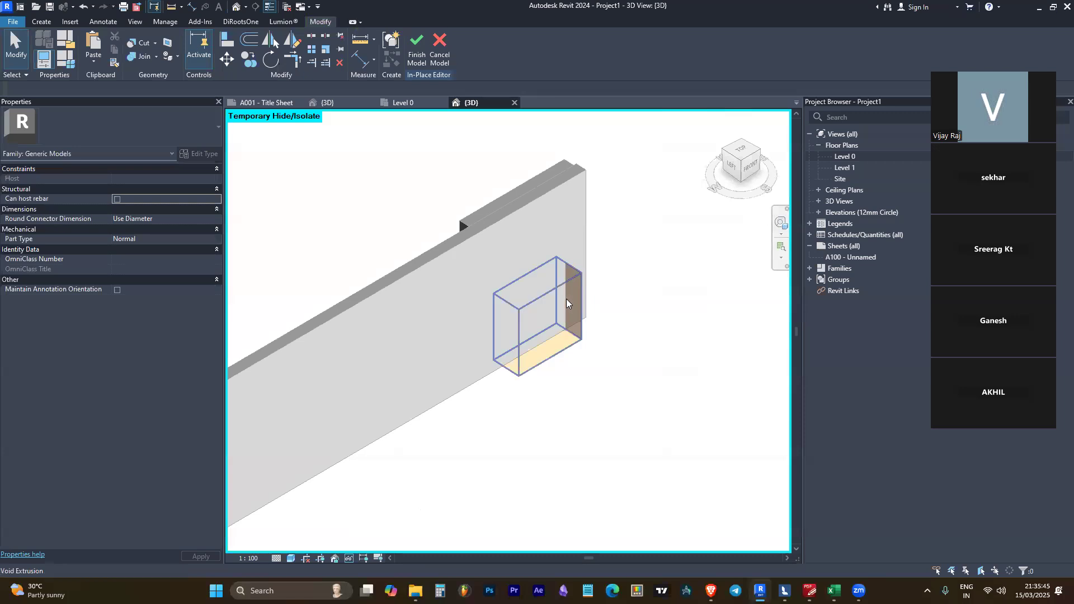
Cut the long parallel wall with the void extrusion
{"action": "left_click", "coordinate": [133, 44]}
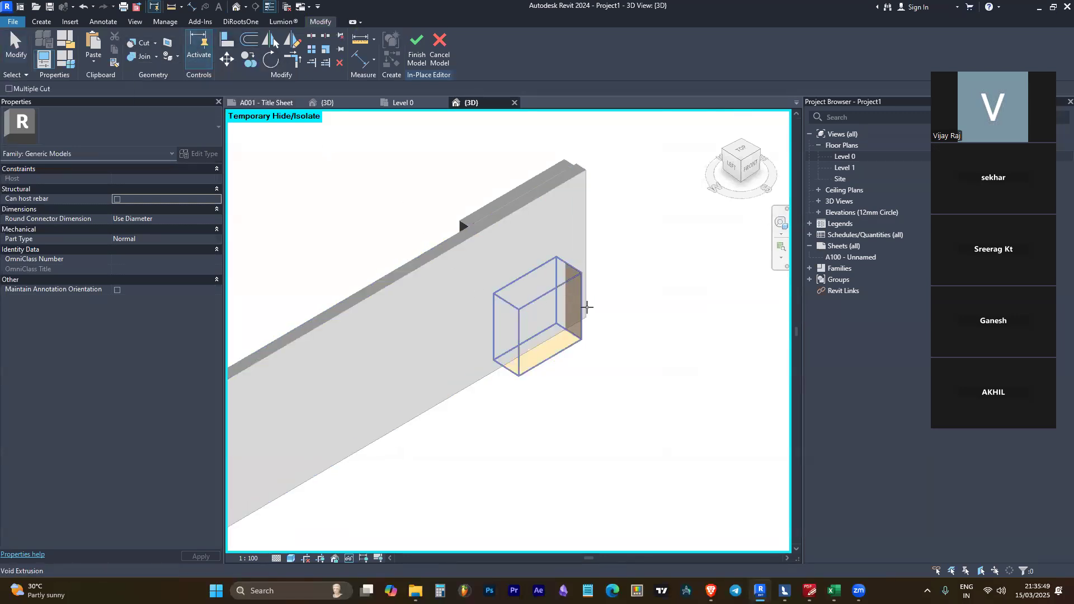
{"action": "left_click", "coordinate": [575, 289]}
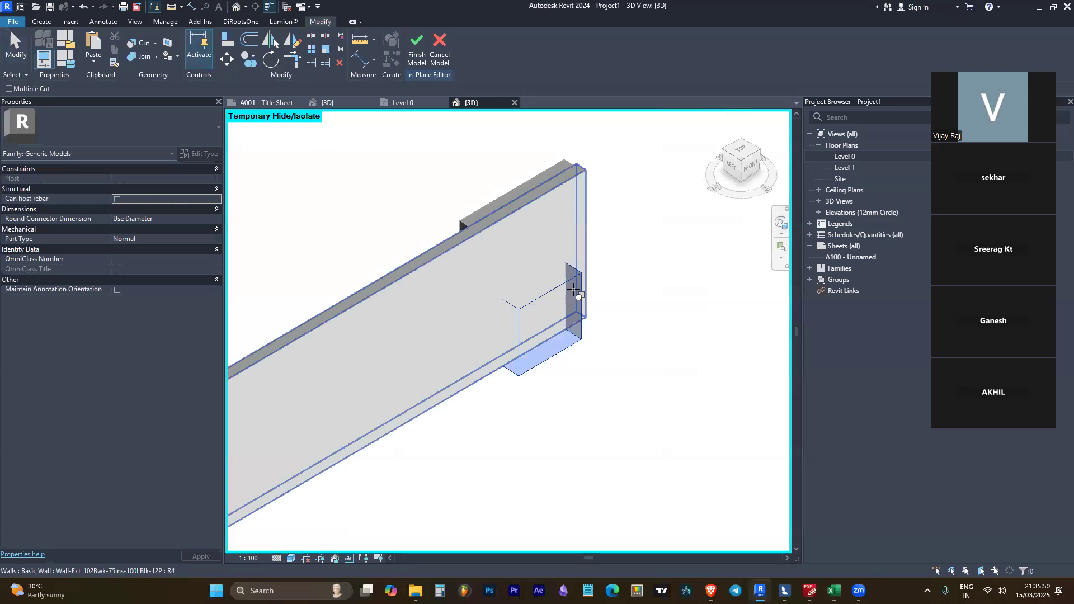
{"action": "left_click", "coordinate": [582, 206]}
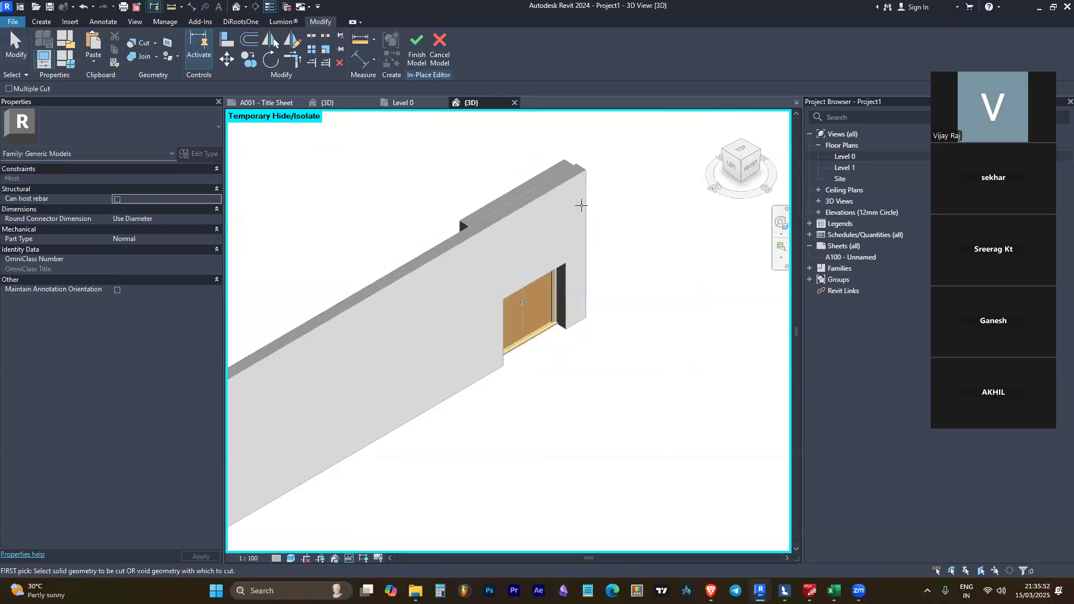
Align the top of the void extrusion with the double door's head in the front view, giving an extrusion end of 2110
{"action": "left_click", "coordinate": [571, 280]}
{"action": "middle_click_drag", "start_coordinate": [596, 260], "coordinate": [542, 163], "text": "shift"}
{"action": "left_click", "coordinate": [741, 162]}
{"action": "scroll", "coordinate": [469, 266], "scroll_direction": "down", "scroll_amount": 2}
{"action": "left_click_drag", "start_coordinate": [508, 242], "coordinate": [508, 217]}
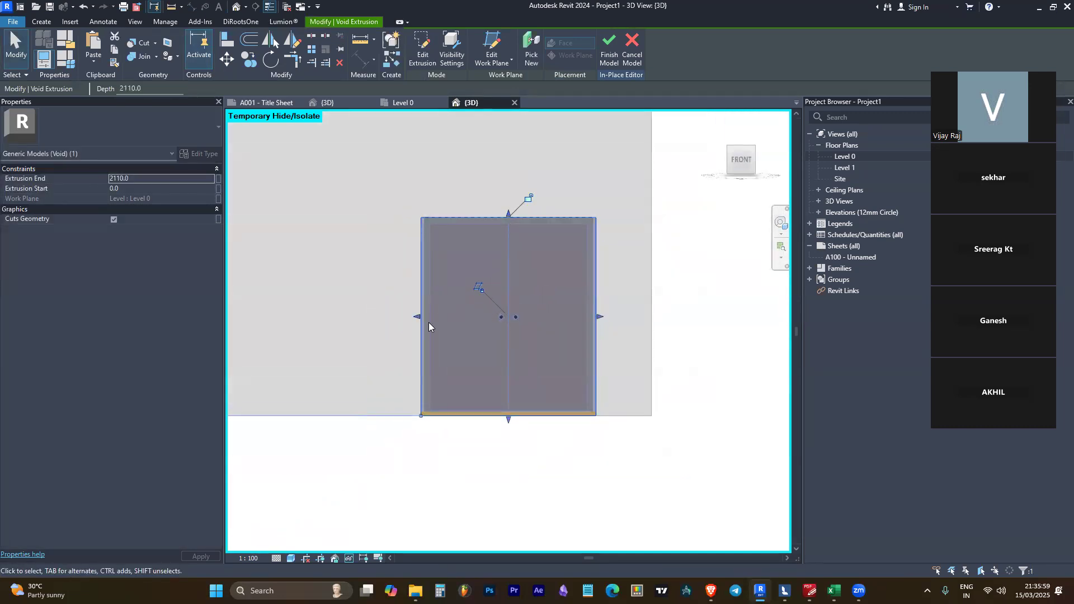
Lower the top of the void extrusion to an extrusion end of about 1308.2 in the 3D view
{"action": "left_click", "coordinate": [619, 298]}
{"action": "middle_click_drag", "start_coordinate": [619, 297], "coordinate": [712, 442], "text": "shift"}
{"action": "left_click", "coordinate": [610, 269]}
{"action": "middle_click_drag", "start_coordinate": [610, 269], "coordinate": [558, 407], "text": "shift"}
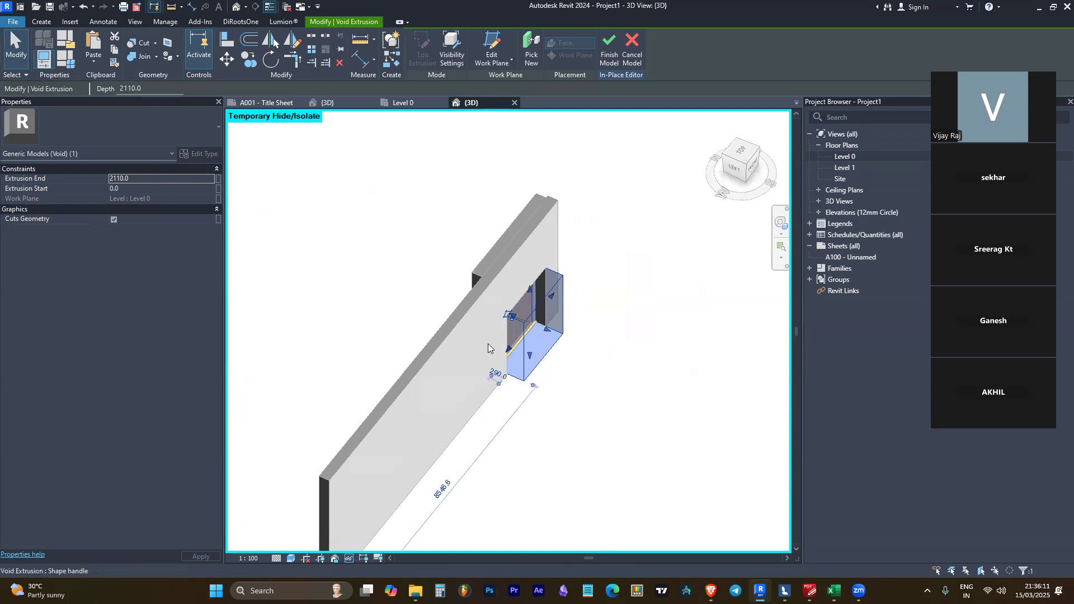
{"action": "scroll", "coordinate": [521, 315], "scroll_direction": "up", "scroll_amount": 3}
{"action": "left_click_drag", "start_coordinate": [502, 322], "coordinate": [499, 358]}
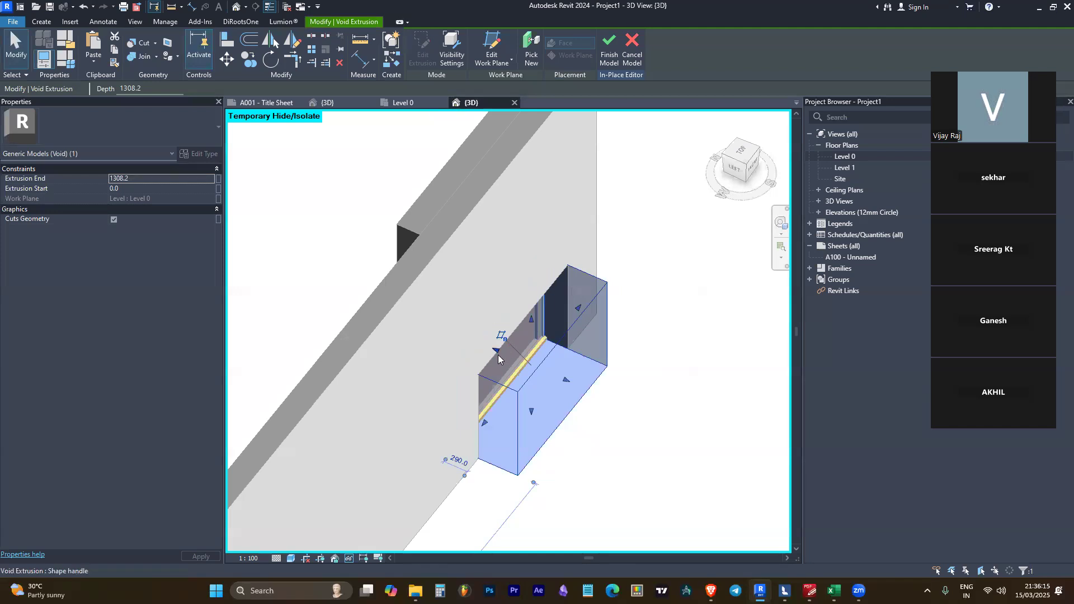
{"action": "mouse_move", "coordinate": [498, 358]}
{"action": "middle_mouse_down", "text": "shift"}
{"action": "mouse_move", "coordinate": [391, 355]}
{"action": "mouse_move", "coordinate": [451, 395]}
{"action": "mouse_move", "coordinate": [493, 379]}
{"action": "middle_mouse_up", "text": "shift"}
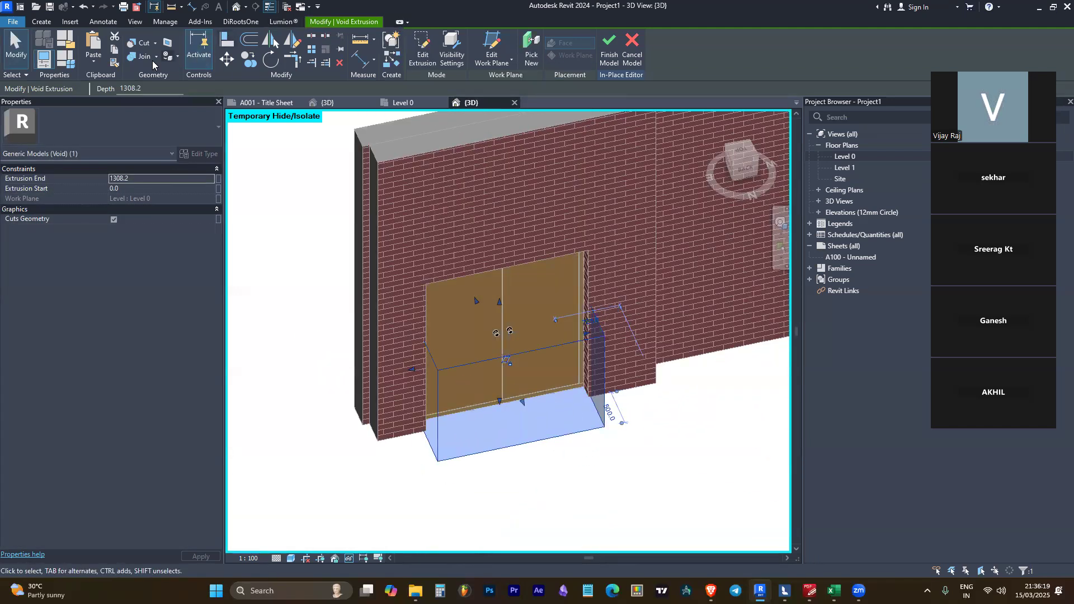
Finish the in-place model containing the void extrusion
{"action": "left_click", "coordinate": [144, 45]}
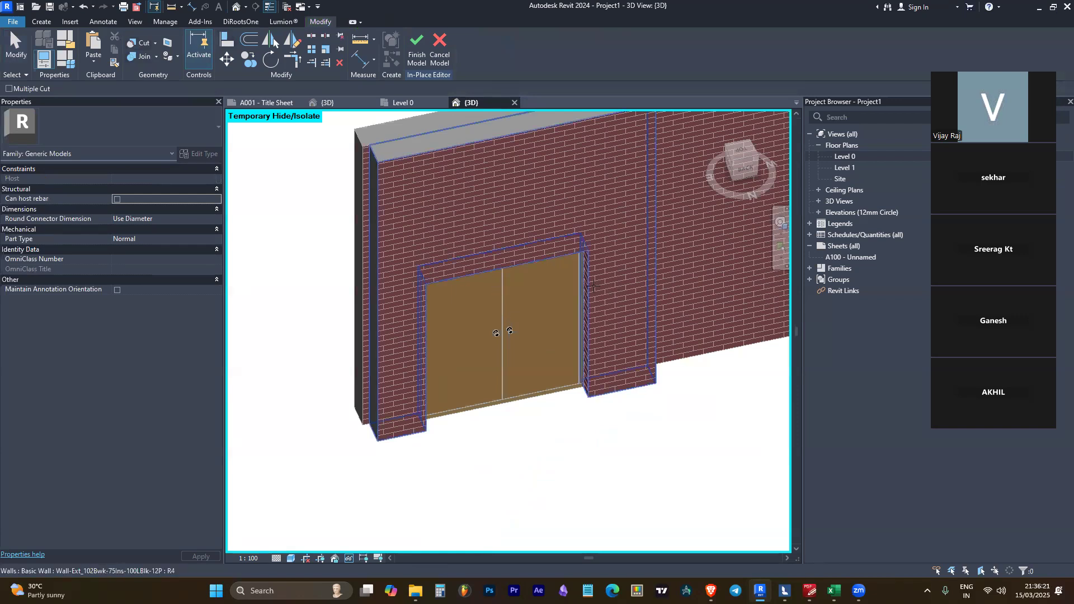
{"action": "key", "text": "Escape"}
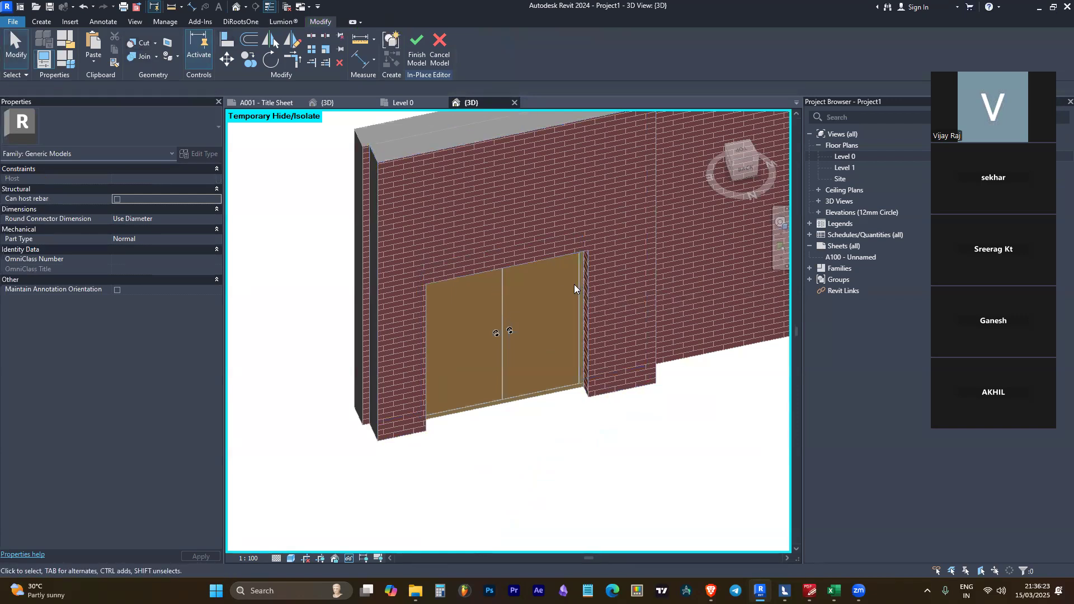
{"action": "left_click", "coordinate": [438, 43]}
{"action": "key", "text": "Escape"}
{"action": "left_click", "coordinate": [418, 55]}
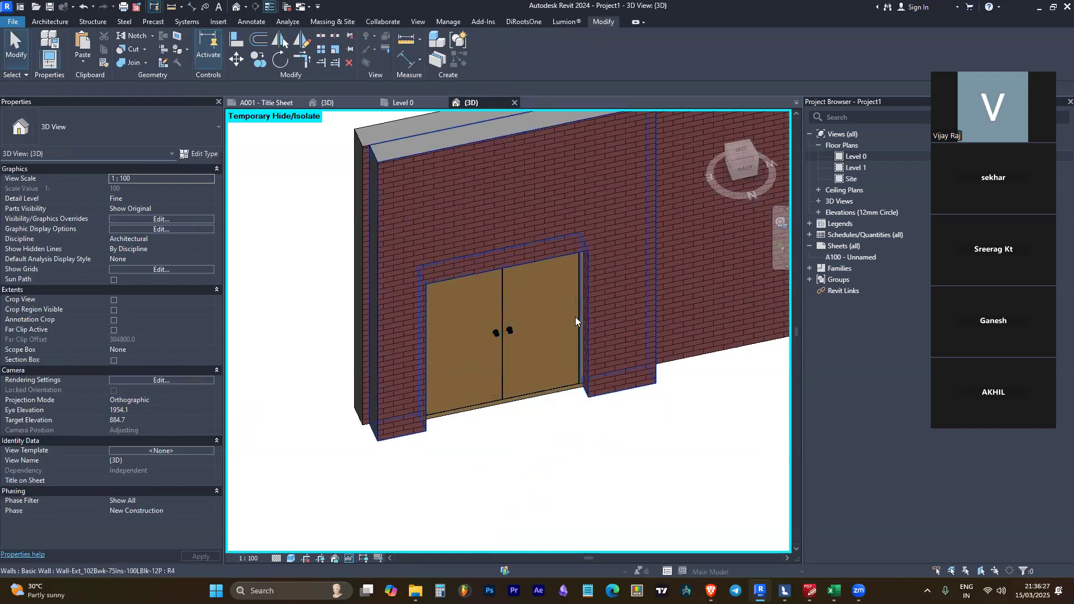
Open the family of the 1810x2110mm double door for editing
{"action": "left_click", "coordinate": [561, 323]}
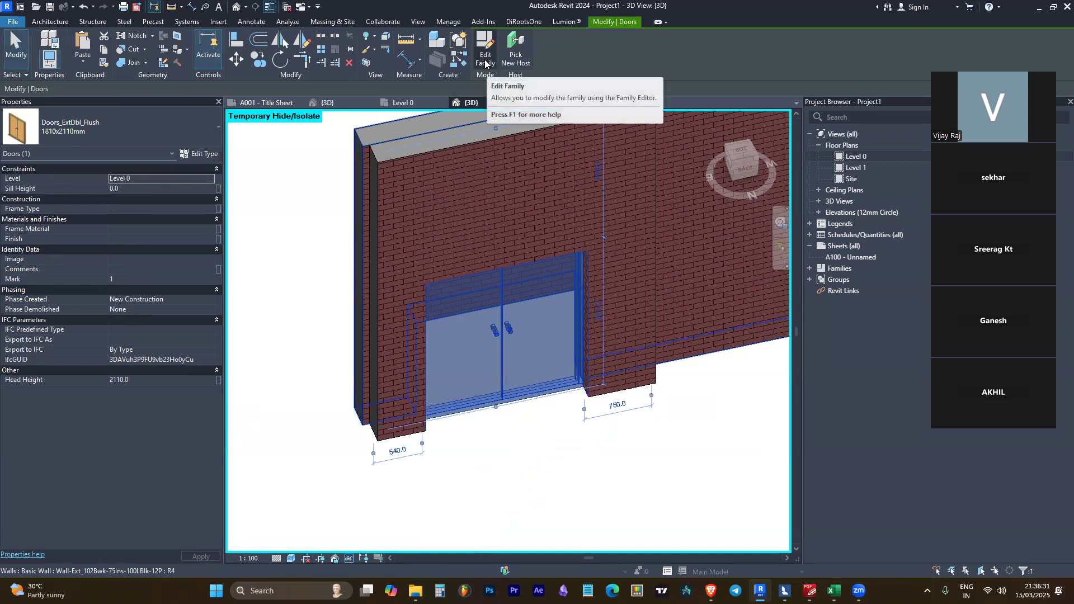
{"action": "left_click", "coordinate": [485, 60]}
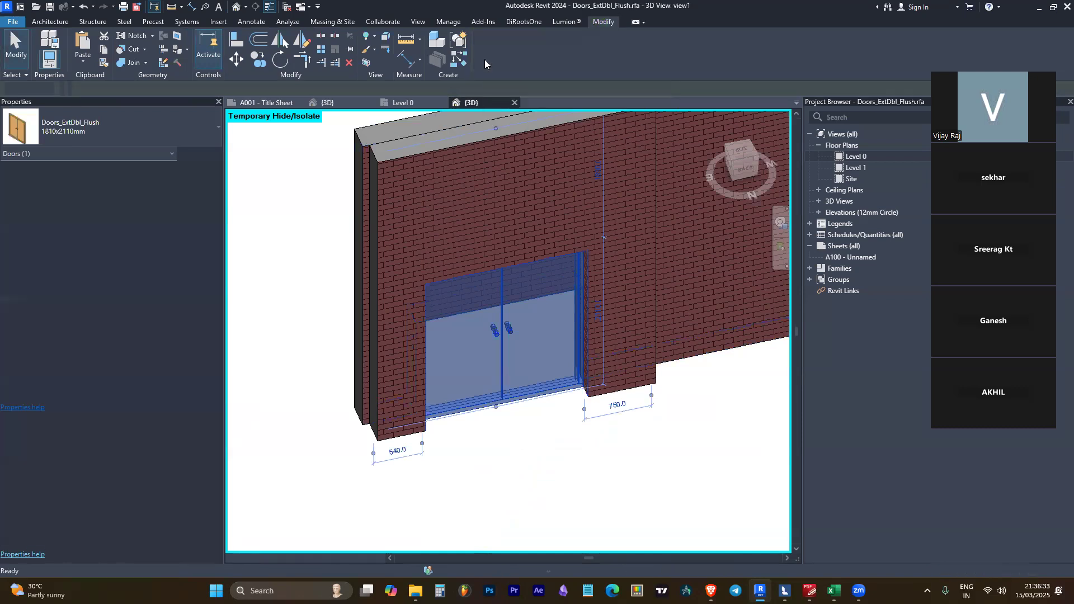
{"action": "middle_click_drag", "start_coordinate": [583, 233], "coordinate": [475, 367], "text": "shift"}
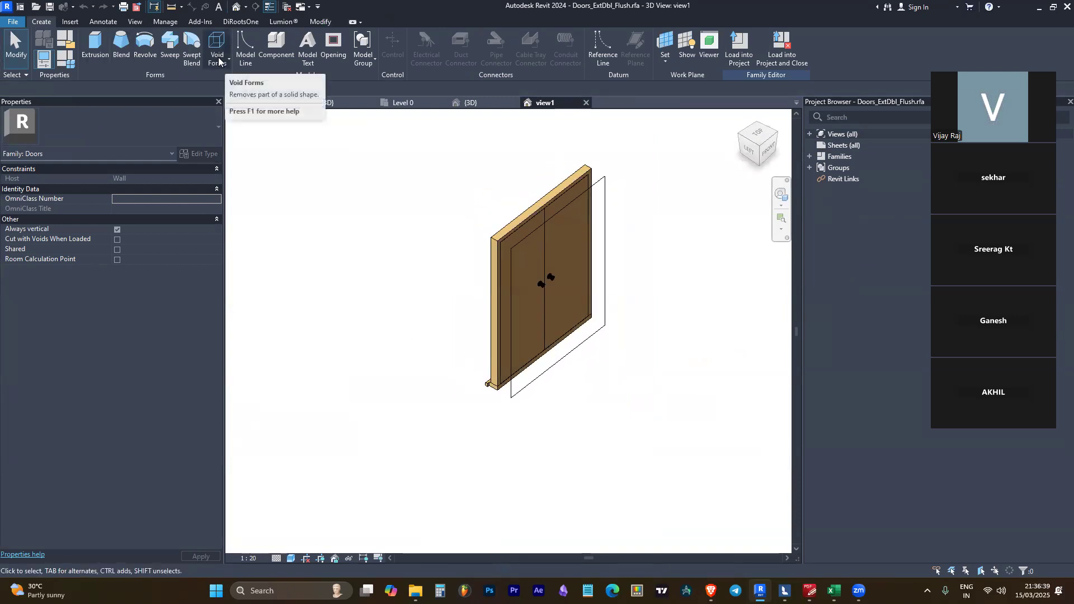
Examine the door family's panels, frame and threshold from the front and back in its 3D view
{"action": "left_click", "coordinate": [524, 306]}
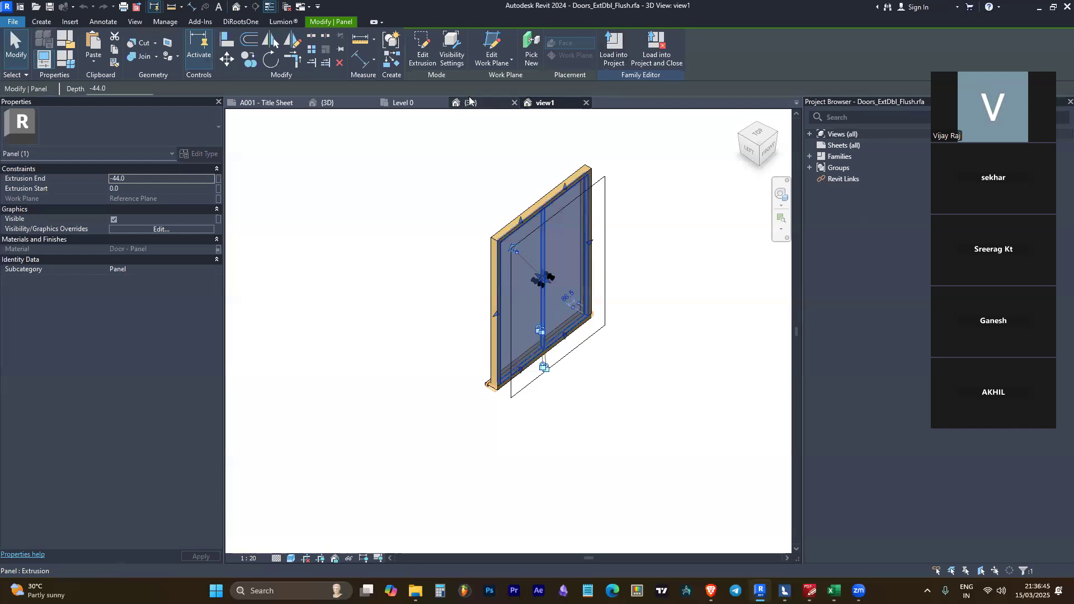
{"action": "left_click", "coordinate": [501, 183]}
{"action": "left_click", "coordinate": [496, 236]}
{"action": "middle_click_drag", "start_coordinate": [435, 228], "coordinate": [541, 339], "text": "shift"}
{"action": "left_click", "coordinate": [540, 352]}
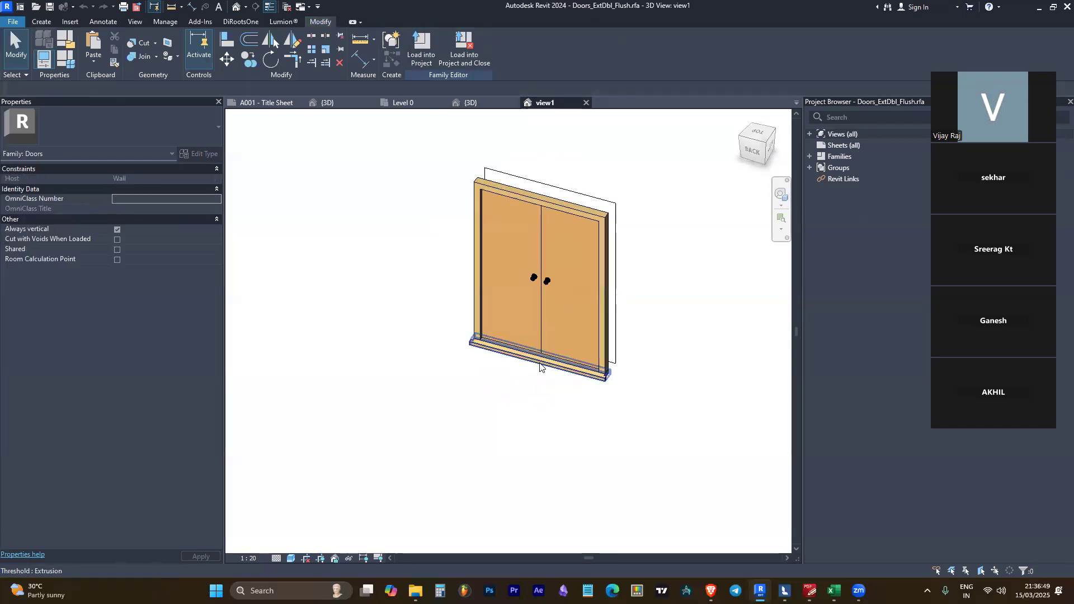
{"action": "left_click", "coordinate": [576, 302]}
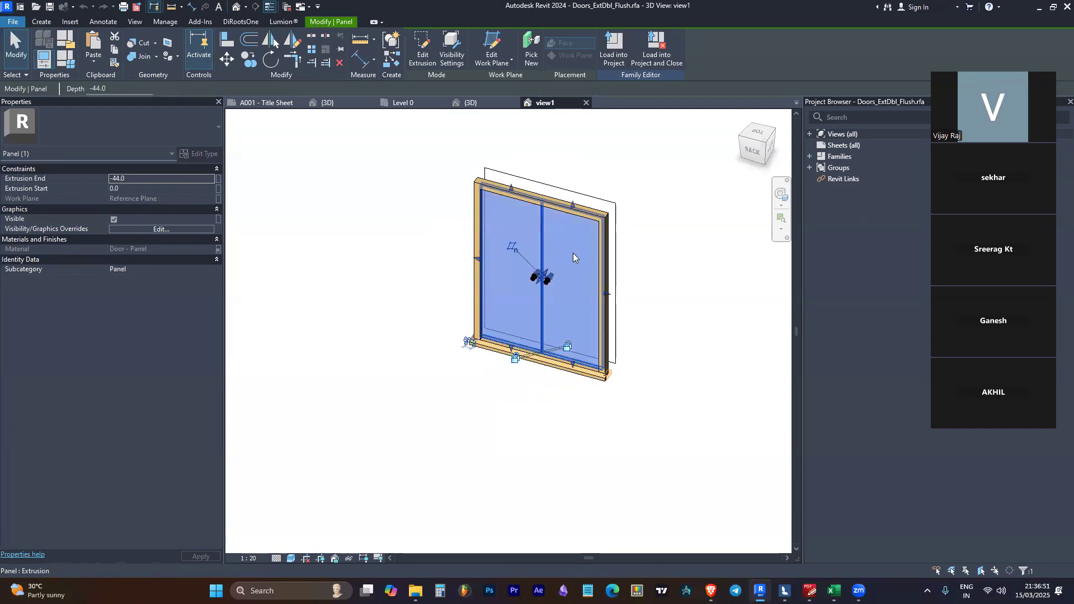
{"action": "left_click", "coordinate": [661, 224]}
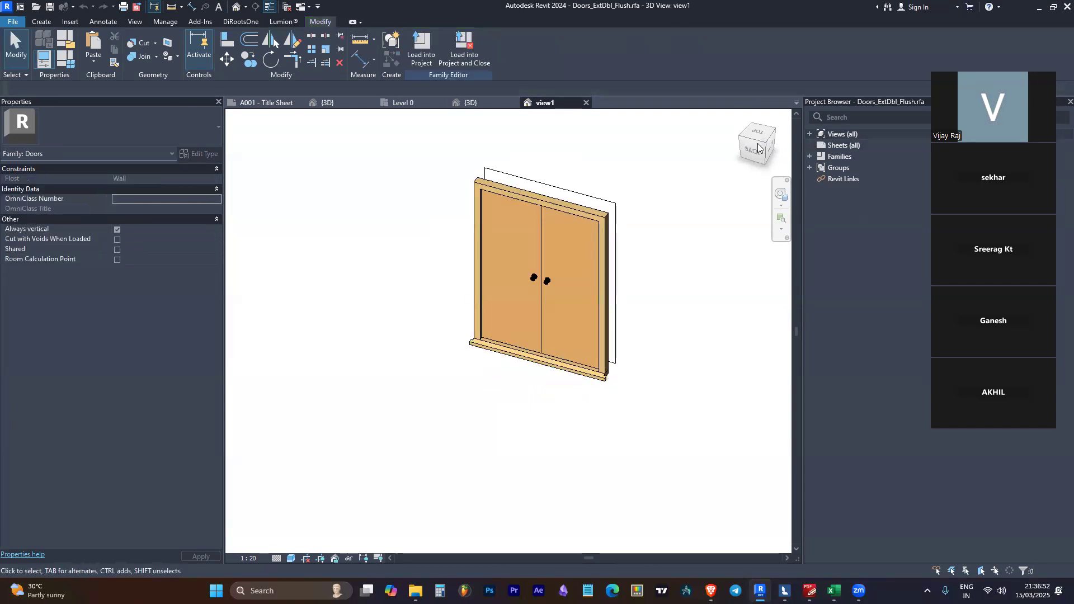
Open the door family's Ref. Level floor plan and examine the host wall and door layout
{"action": "left_click", "coordinate": [810, 134]}
{"action": "left_click", "coordinate": [845, 147]}
{"action": "double_click", "coordinate": [845, 147]}
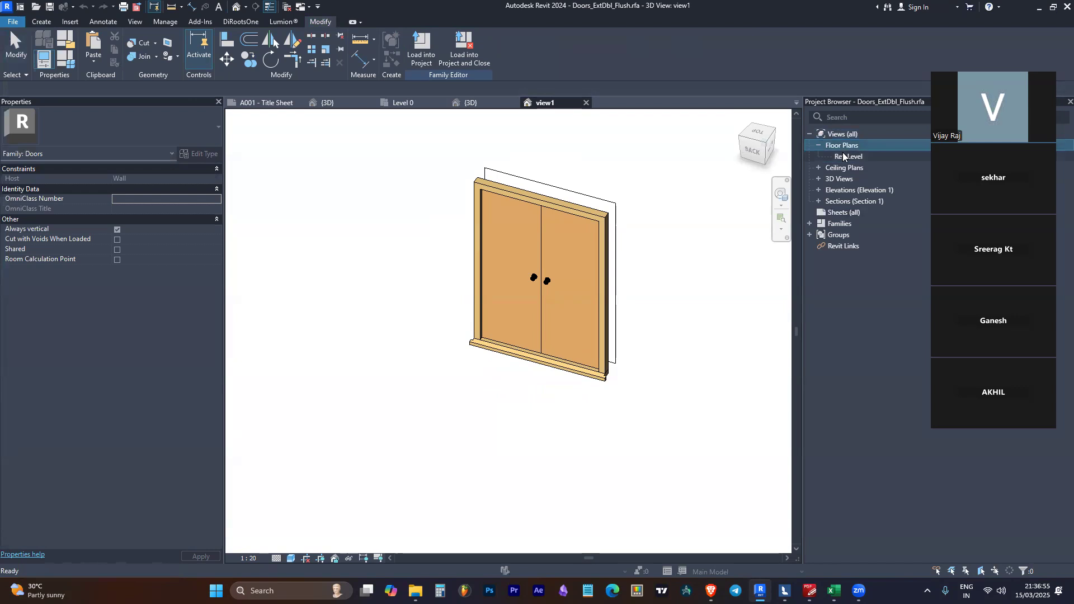
{"action": "double_click", "coordinate": [843, 155]}
{"action": "scroll", "coordinate": [628, 320], "scroll_direction": "up", "scroll_amount": 5}
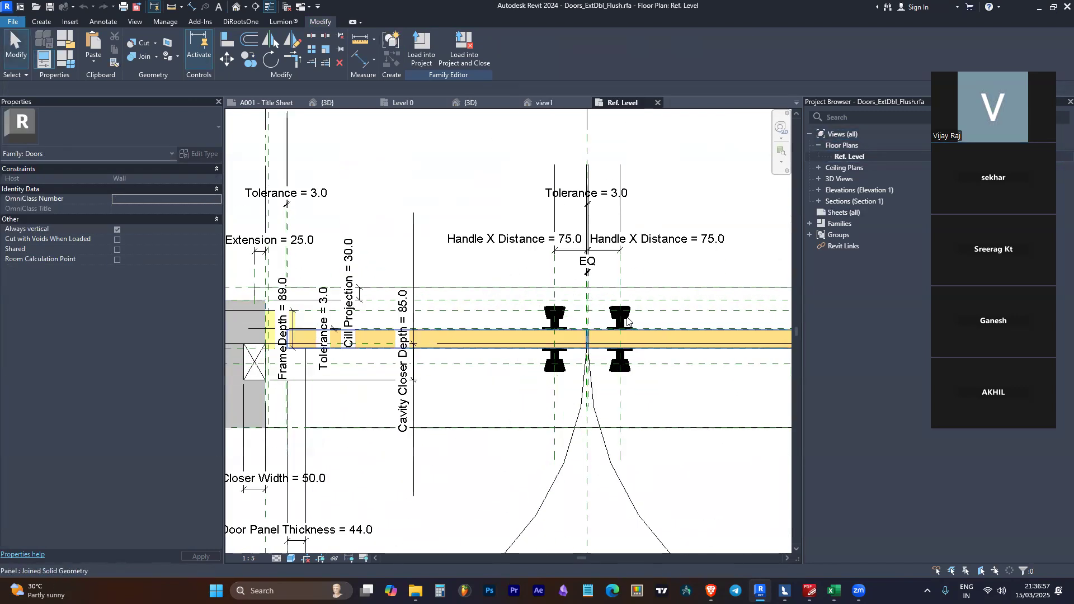
{"action": "scroll", "coordinate": [503, 317], "scroll_direction": "down", "scroll_amount": 5}
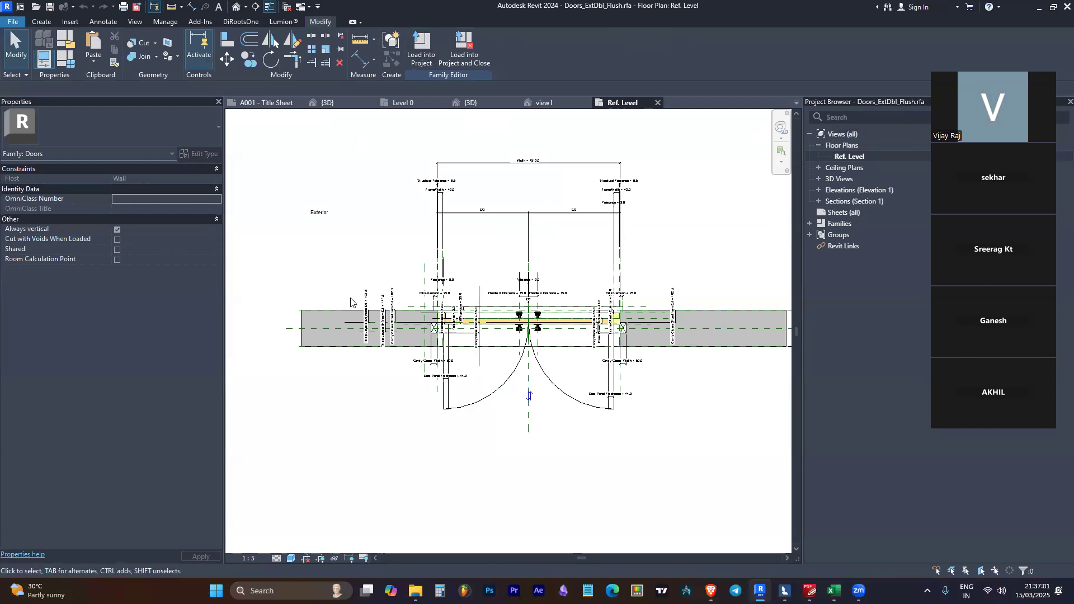
{"action": "scroll", "coordinate": [408, 310], "scroll_direction": "up", "scroll_amount": 2}
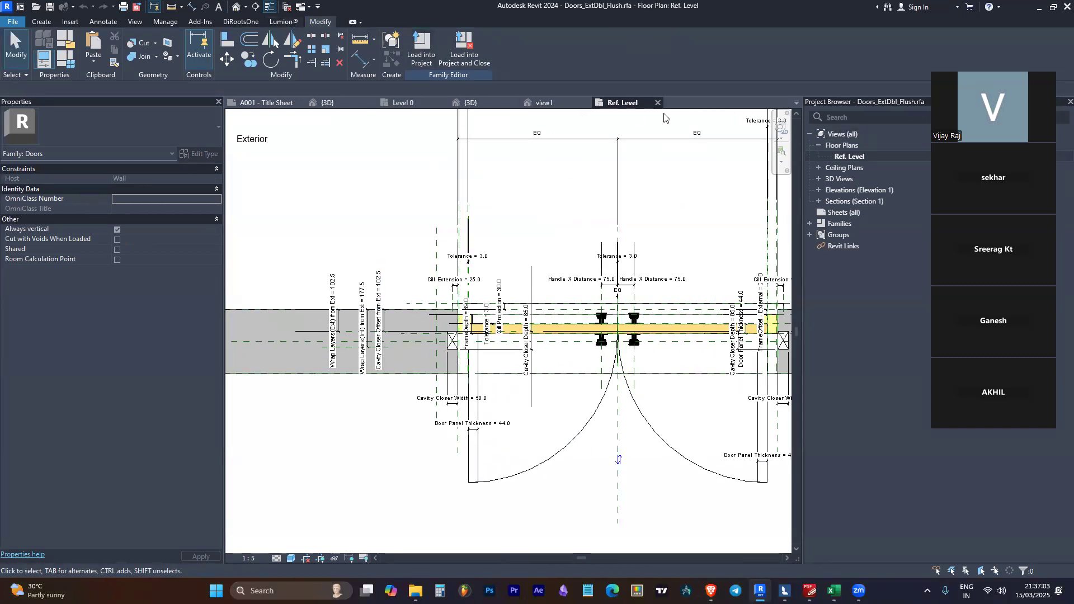
{"action": "scroll", "coordinate": [502, 326], "scroll_direction": "down", "scroll_amount": 2}
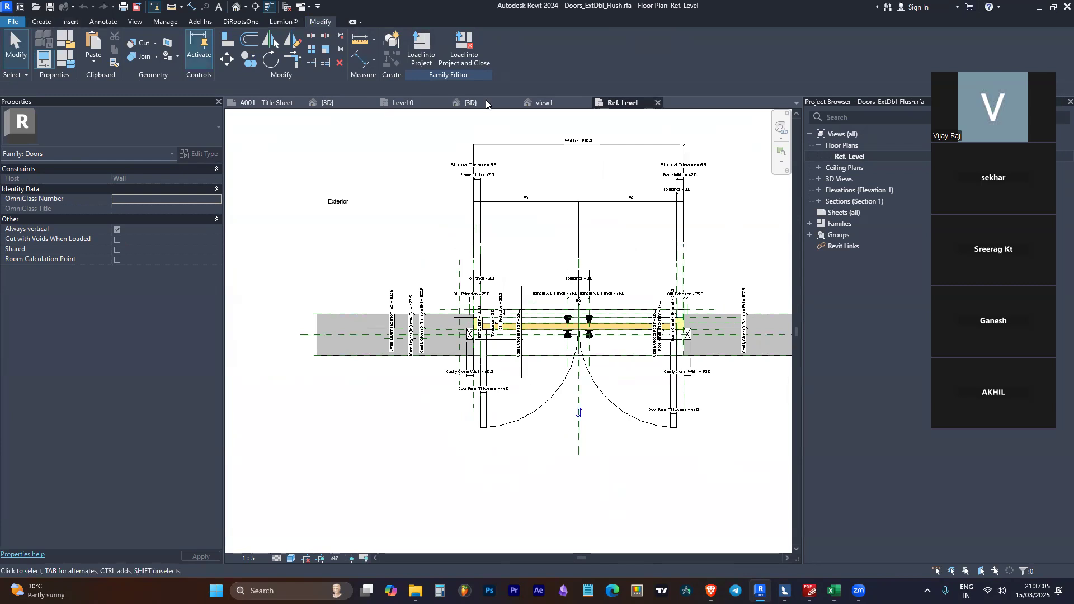
Sketch a rectangular void extrusion profile across the double door and through the host wall in the plan
{"action": "left_click", "coordinate": [39, 22]}
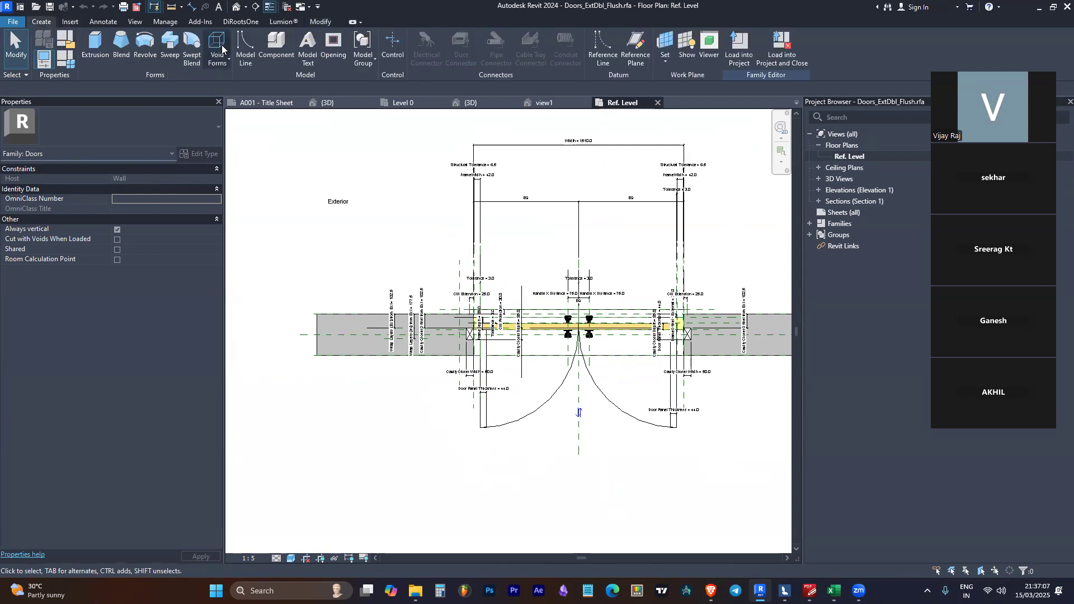
{"action": "left_click", "coordinate": [217, 56]}
{"action": "left_click", "coordinate": [252, 79]}
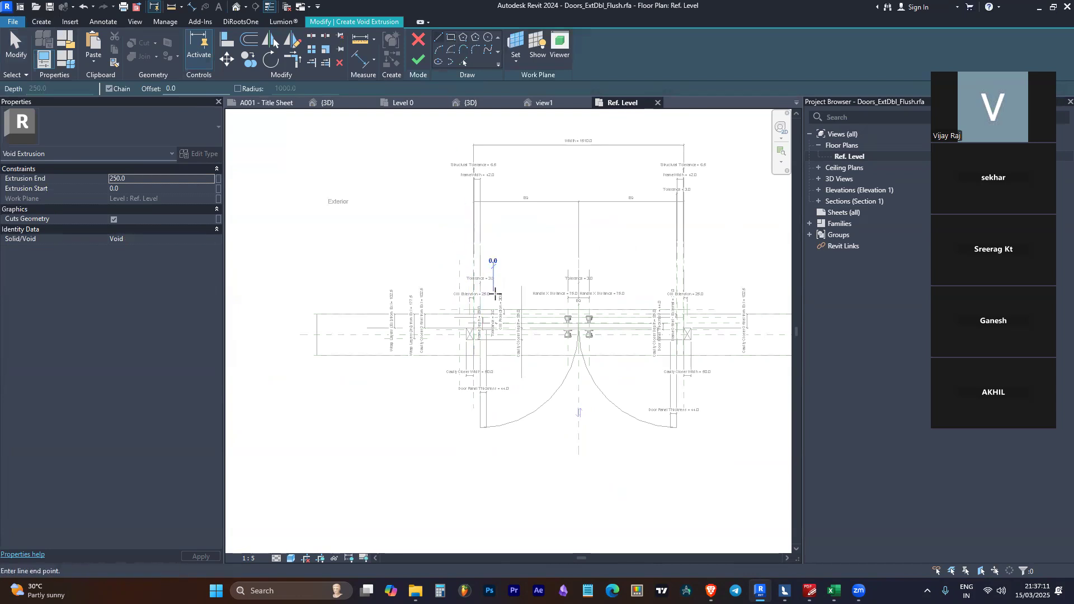
{"action": "left_click", "coordinate": [451, 37]}
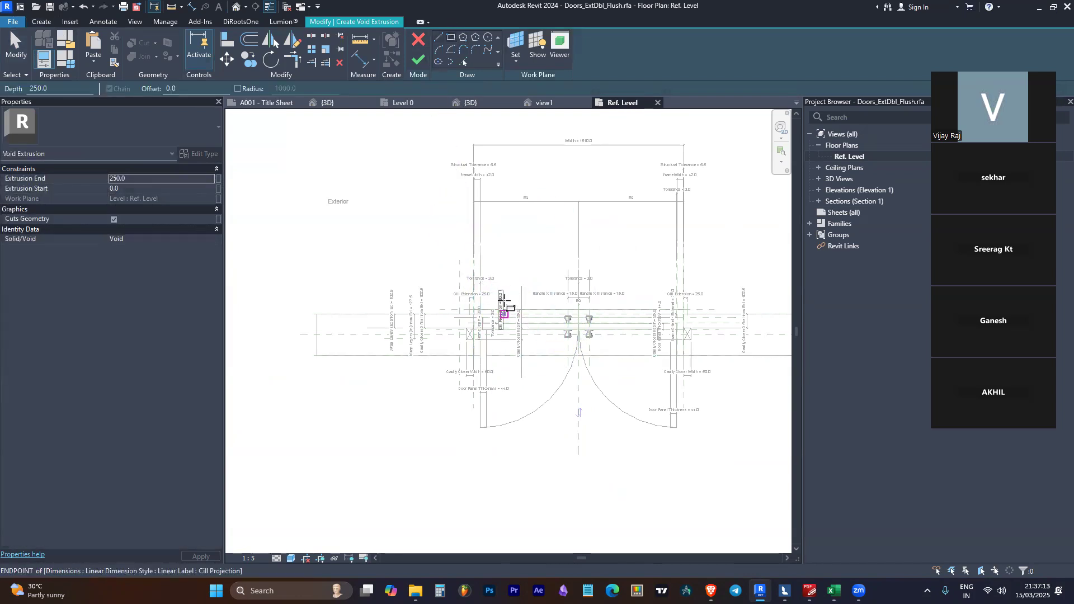
{"action": "left_click", "coordinate": [493, 297]}
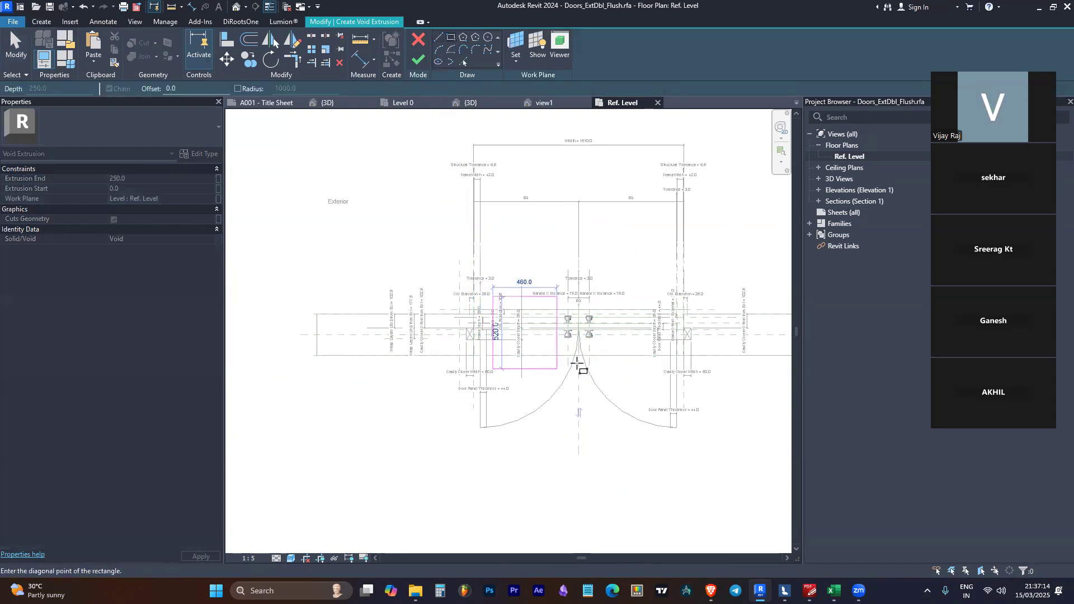
{"action": "left_click", "coordinate": [649, 366]}
{"action": "key", "text": "Escape"}
{"action": "key", "text": "Escape"}
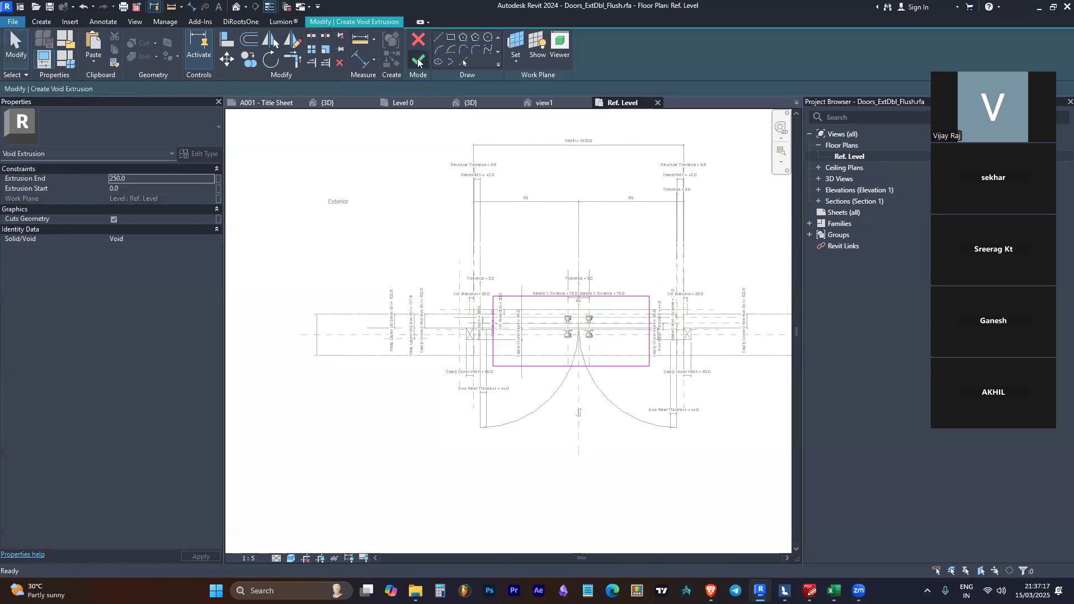
Finish the void extrusion and stretch its top up to about 708 mm in the 3D view
{"action": "left_click", "coordinate": [236, 7]}
{"action": "mouse_move", "coordinate": [553, 367]}
{"action": "middle_mouse_down", "text": "shift"}
{"action": "mouse_move", "coordinate": [589, 372]}
{"action": "mouse_move", "coordinate": [568, 367]}
{"action": "middle_mouse_up", "text": "shift"}
{"action": "left_click", "coordinate": [419, 59]}
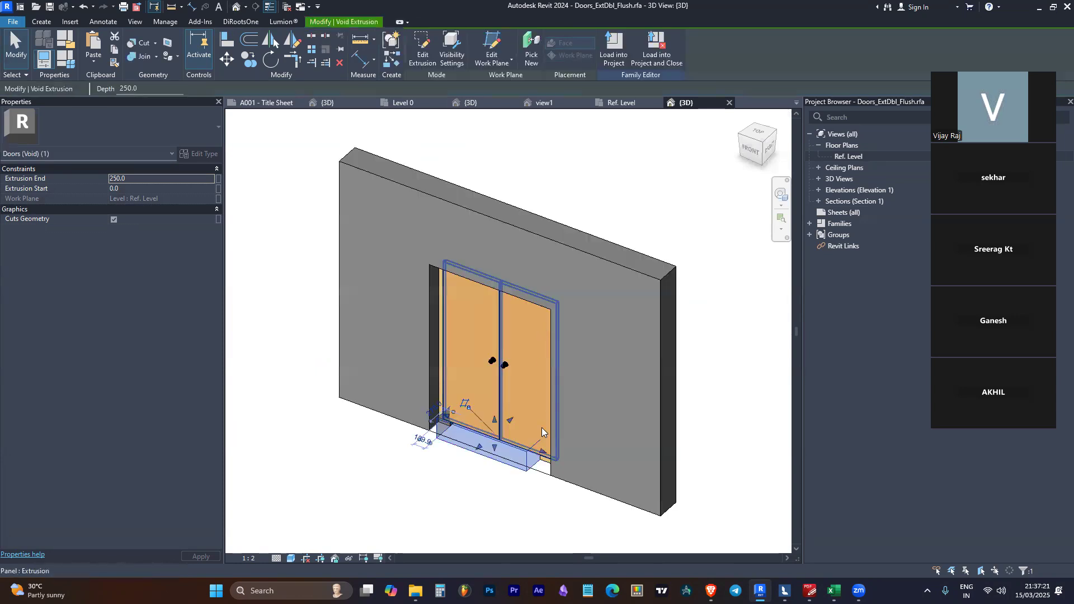
{"action": "left_click_drag", "start_coordinate": [494, 423], "coordinate": [506, 370]}
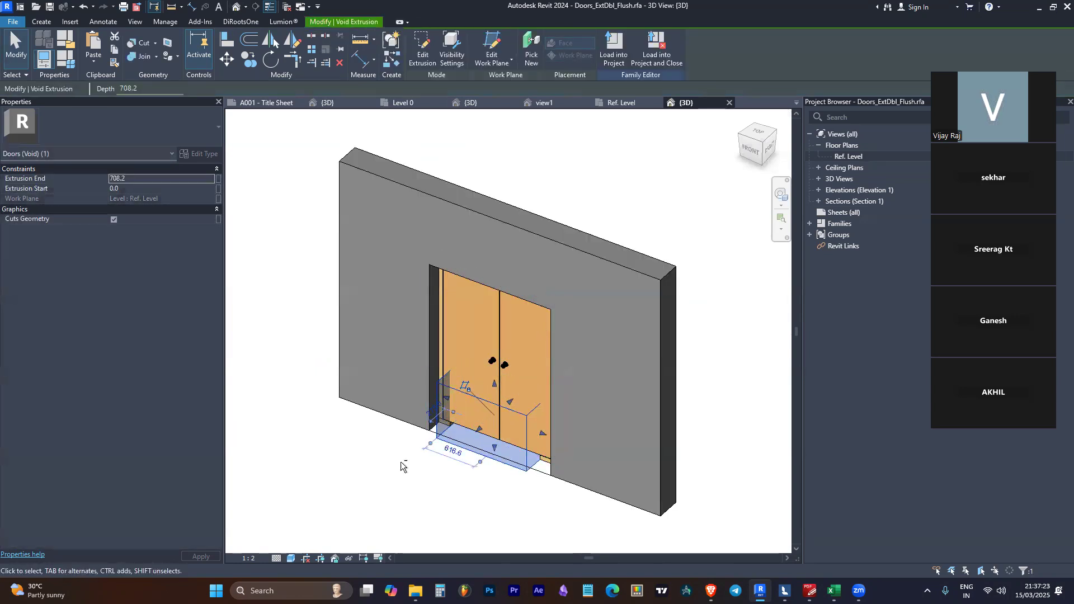
{"action": "middle_click_drag", "start_coordinate": [506, 369], "coordinate": [537, 426], "text": "shift"}
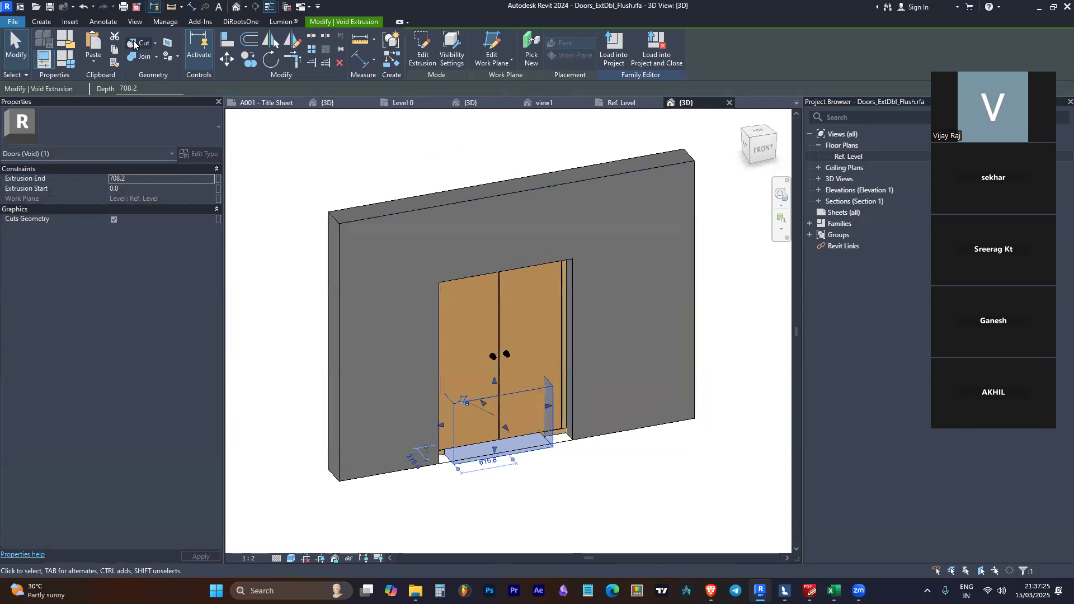
Cut the door geometry with the void extrusion and stretch the void's top to about 1726 mm
{"action": "left_click", "coordinate": [133, 45]}
{"action": "middle_click_drag", "start_coordinate": [732, 487], "coordinate": [544, 348], "text": "shift"}
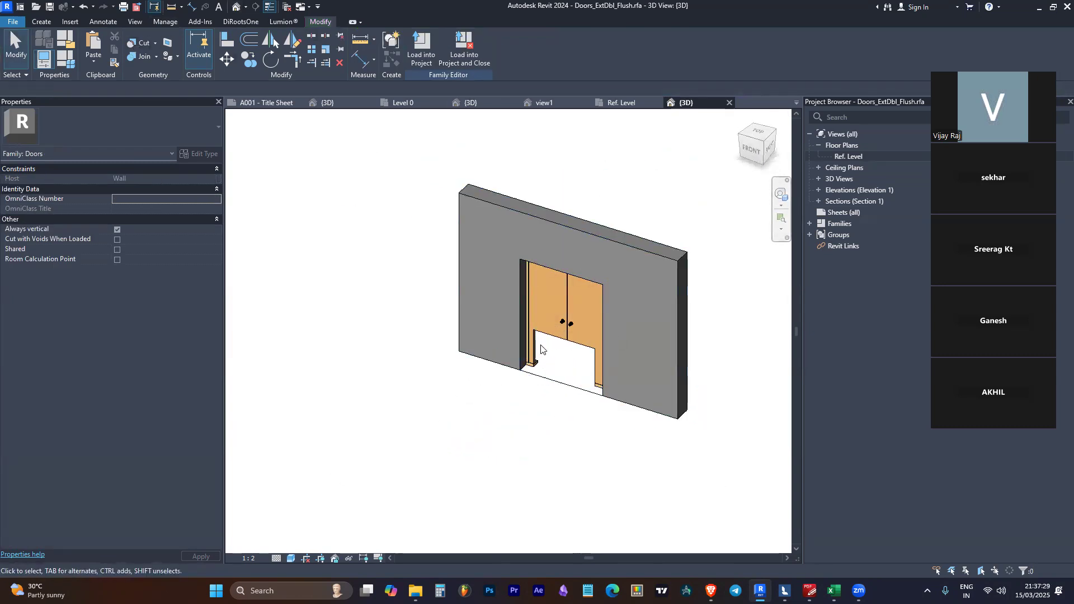
{"action": "left_click", "coordinate": [536, 345]}
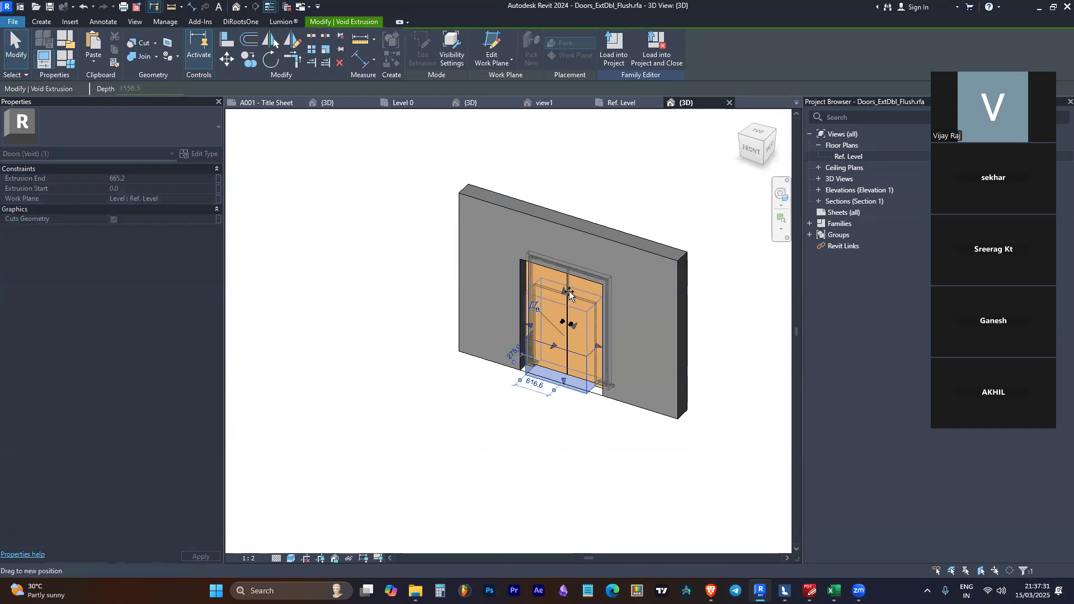
{"action": "left_click_drag", "start_coordinate": [569, 291], "coordinate": [570, 282]}
{"action": "key", "text": "Escape"}
{"action": "middle_click_drag", "start_coordinate": [566, 380], "coordinate": [662, 356], "text": "shift"}
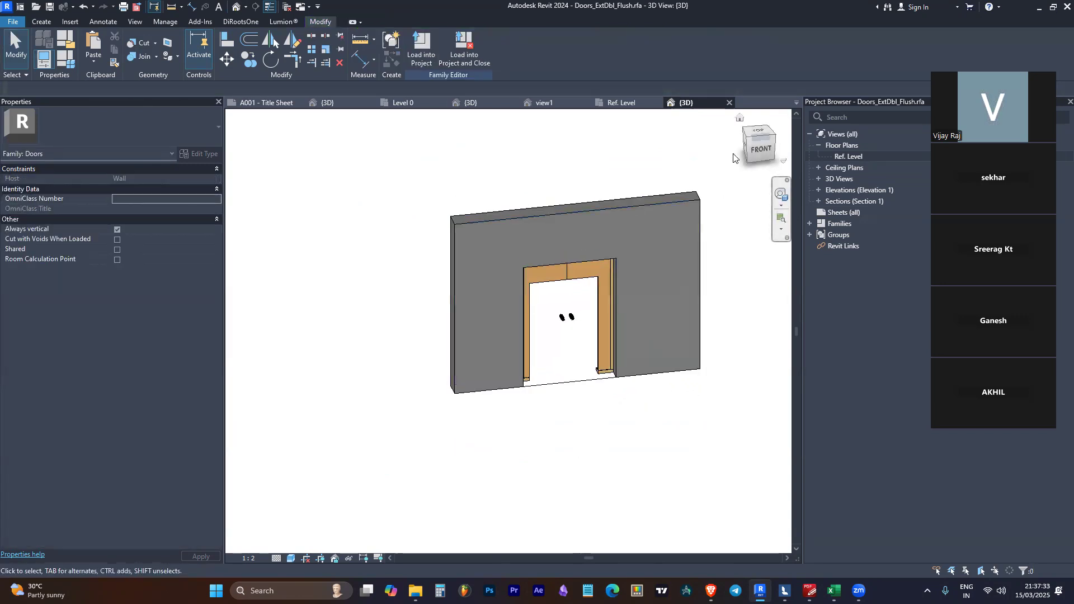
{"action": "scroll", "coordinate": [575, 350], "scroll_direction": "up", "scroll_amount": 2}
{"action": "left_click", "coordinate": [422, 56]}
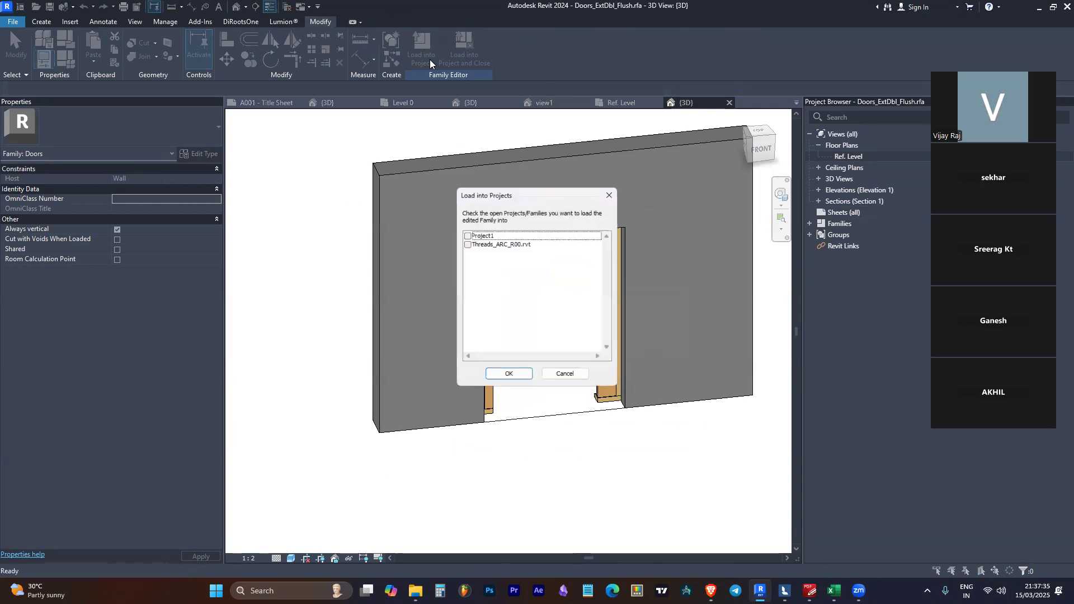
{"action": "left_click", "coordinate": [507, 378]}
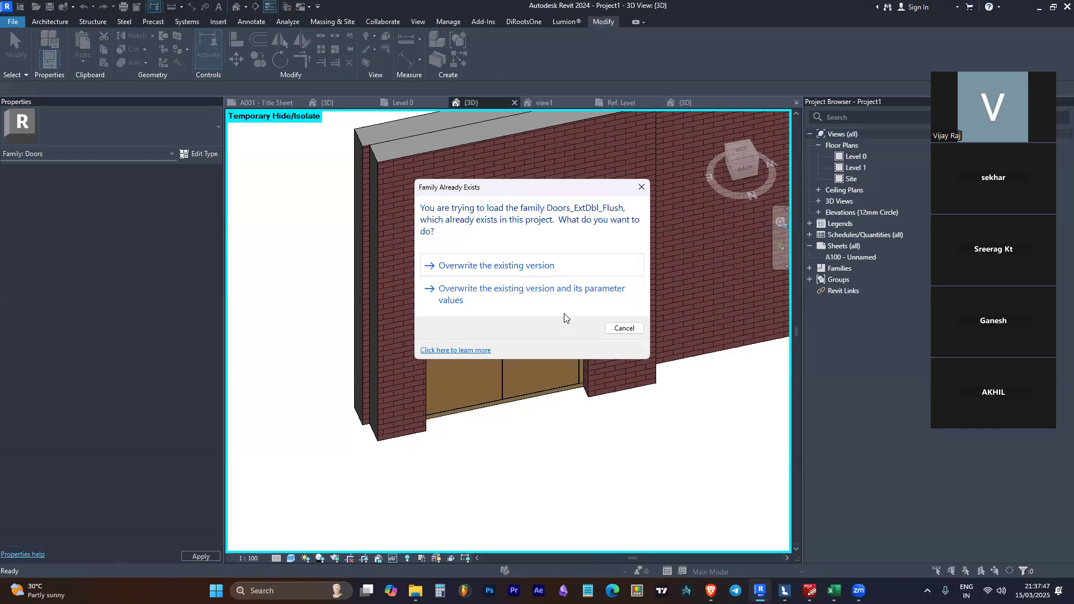
{"action": "left_click", "coordinate": [639, 187]}
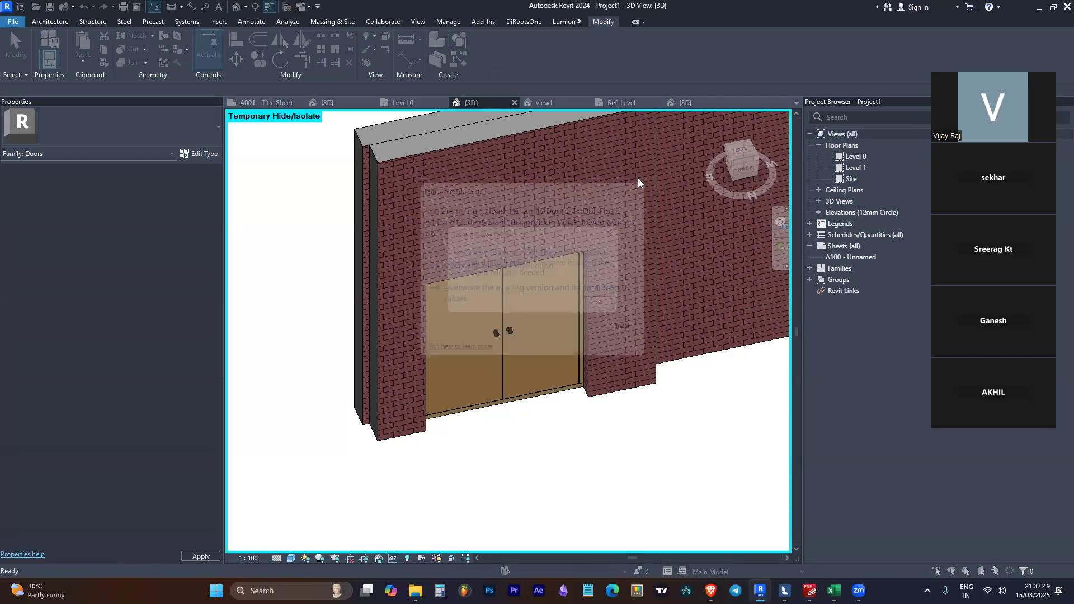
{"action": "left_click", "coordinate": [621, 229]}
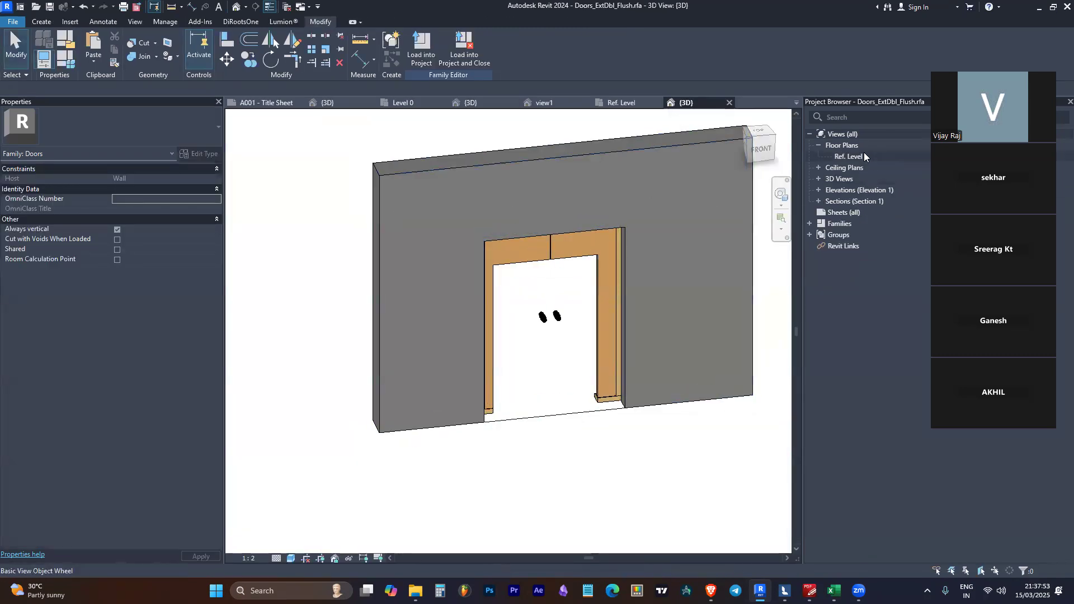
Examine the labelled door dimensions and the void extrusion's extents against the host wall in the Ref. Level plan
{"action": "double_click", "coordinate": [844, 154]}
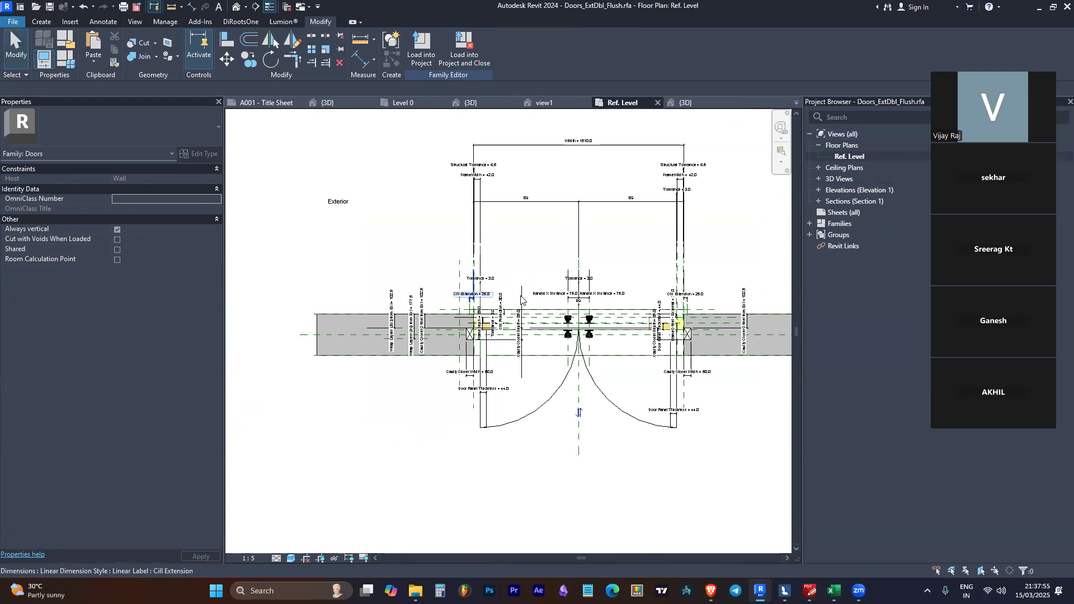
{"action": "scroll", "coordinate": [419, 302], "scroll_direction": "up", "scroll_amount": 8}
{"action": "scroll", "coordinate": [331, 295], "scroll_direction": "down", "scroll_amount": 6}
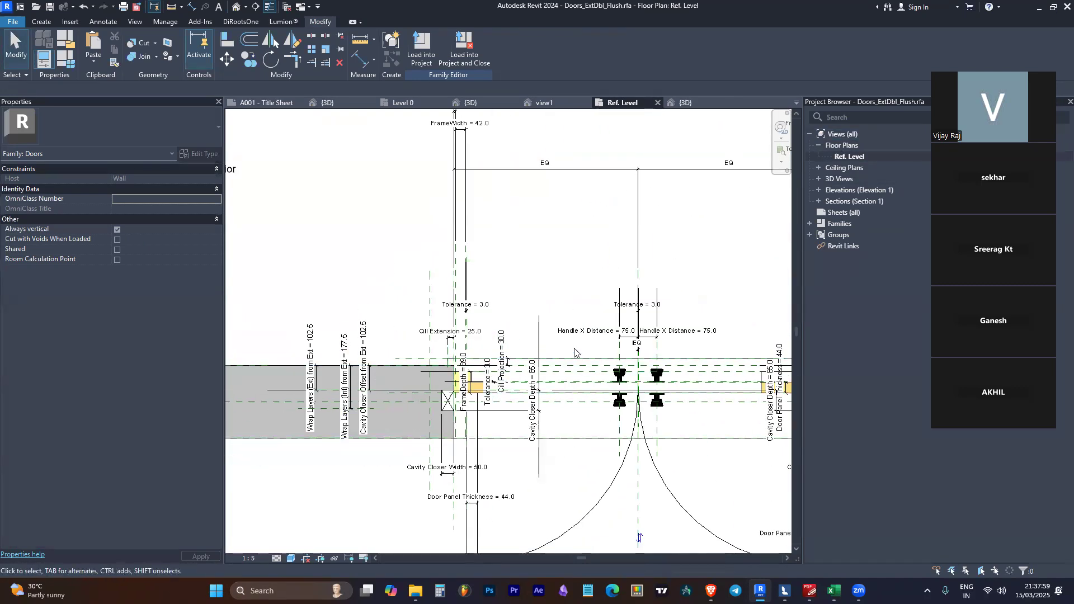
{"action": "scroll", "coordinate": [627, 309], "scroll_direction": "up", "scroll_amount": 4}
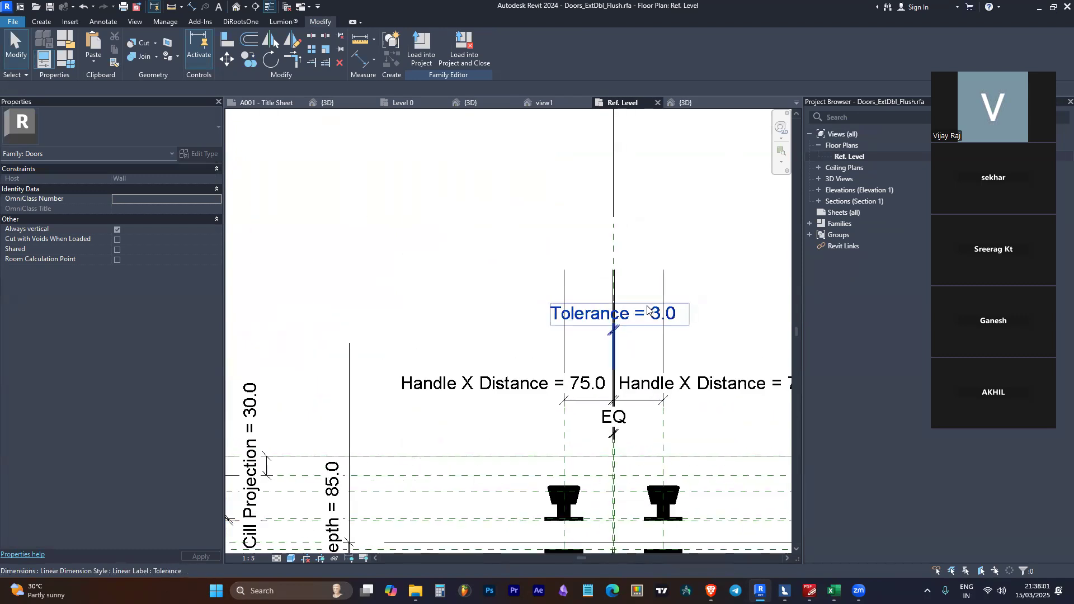
{"action": "scroll", "coordinate": [589, 269], "scroll_direction": "down", "scroll_amount": 5}
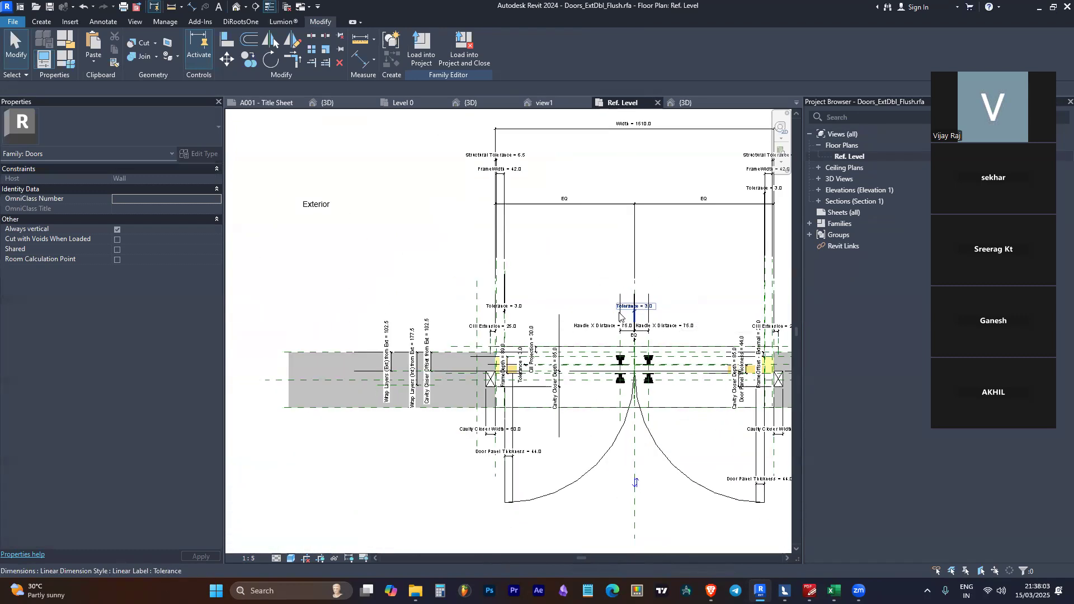
{"action": "scroll", "coordinate": [491, 227], "scroll_direction": "up", "scroll_amount": 6}
{"action": "scroll", "coordinate": [386, 224], "scroll_direction": "down", "scroll_amount": 2}
{"action": "scroll", "coordinate": [437, 217], "scroll_direction": "down", "scroll_amount": 3}
{"action": "scroll", "coordinate": [405, 258], "scroll_direction": "down", "scroll_amount": 3}
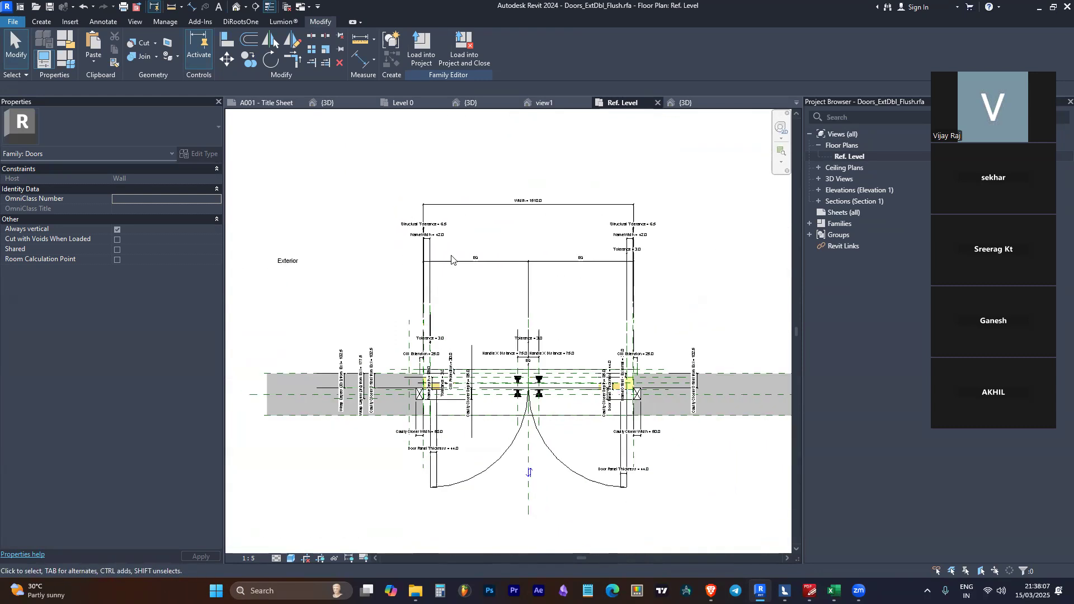
{"action": "scroll", "coordinate": [649, 406], "scroll_direction": "up", "scroll_amount": 4}
{"action": "scroll", "coordinate": [664, 464], "scroll_direction": "up", "scroll_amount": 3}
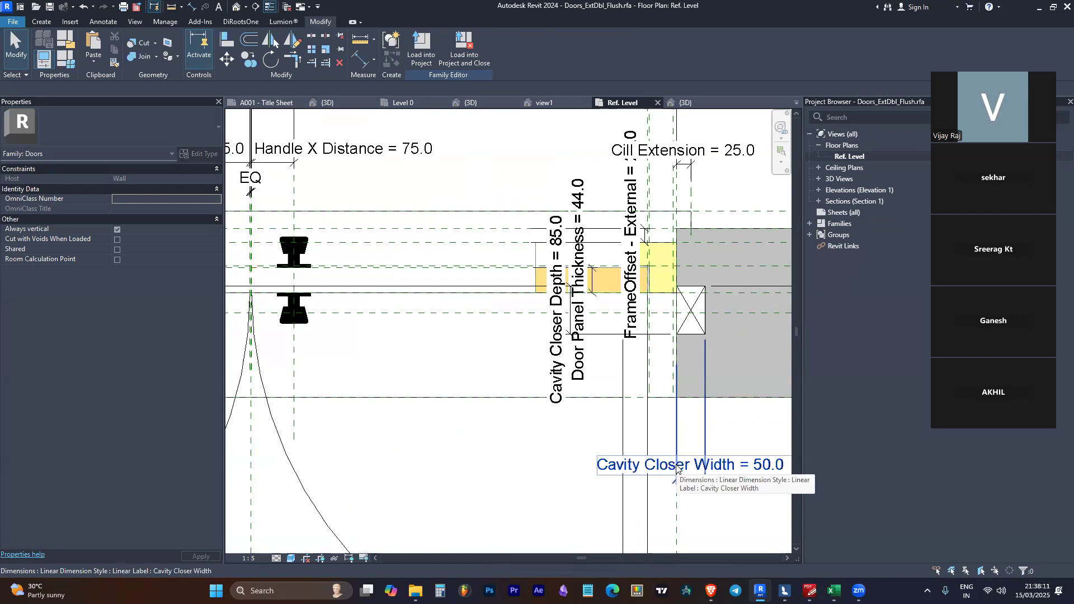
{"action": "scroll", "coordinate": [522, 315], "scroll_direction": "down", "scroll_amount": 5}
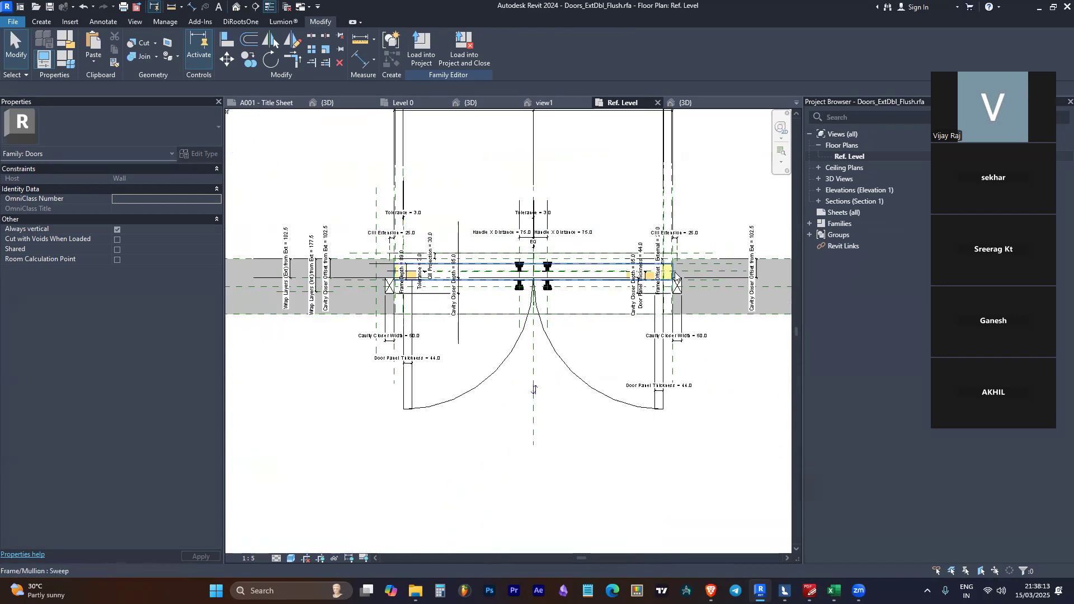
{"action": "scroll", "coordinate": [454, 281], "scroll_direction": "up", "scroll_amount": 5}
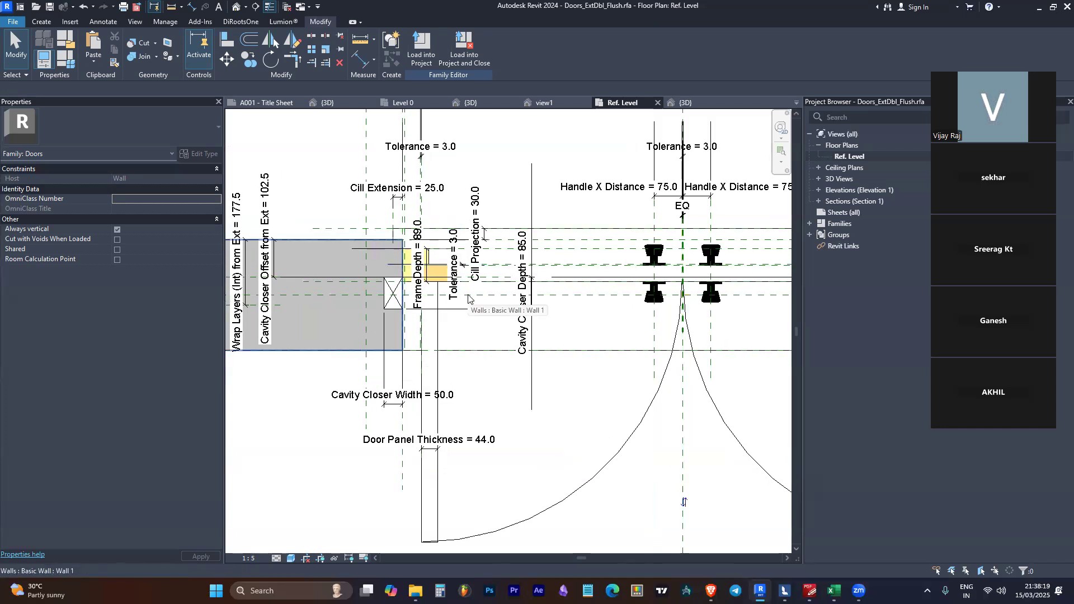
{"action": "scroll", "coordinate": [468, 298], "scroll_direction": "down", "scroll_amount": 3}
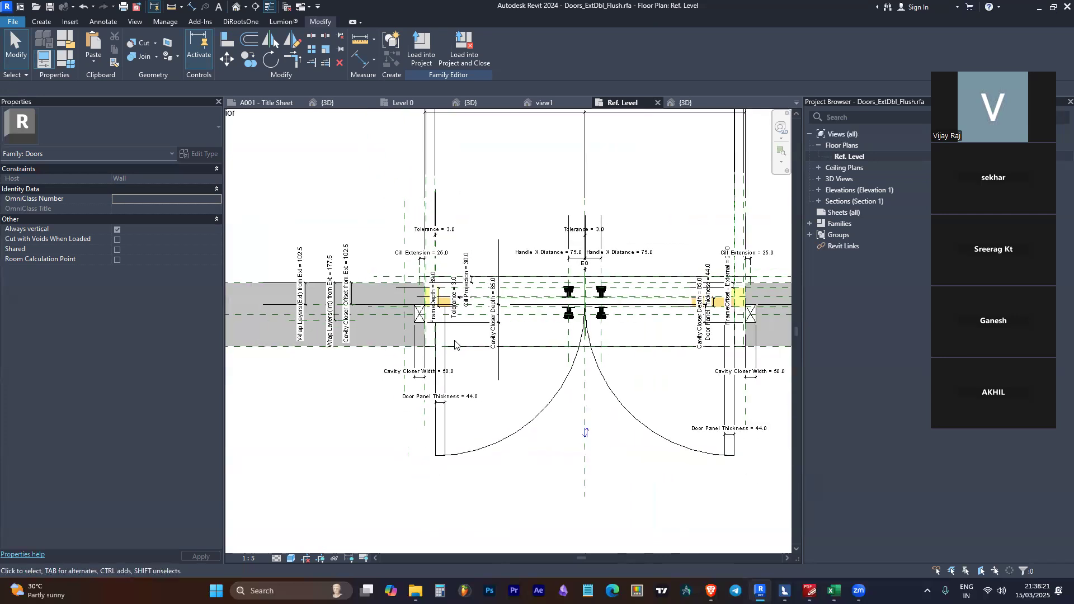
{"action": "scroll", "coordinate": [690, 305], "scroll_direction": "up", "scroll_amount": 1}
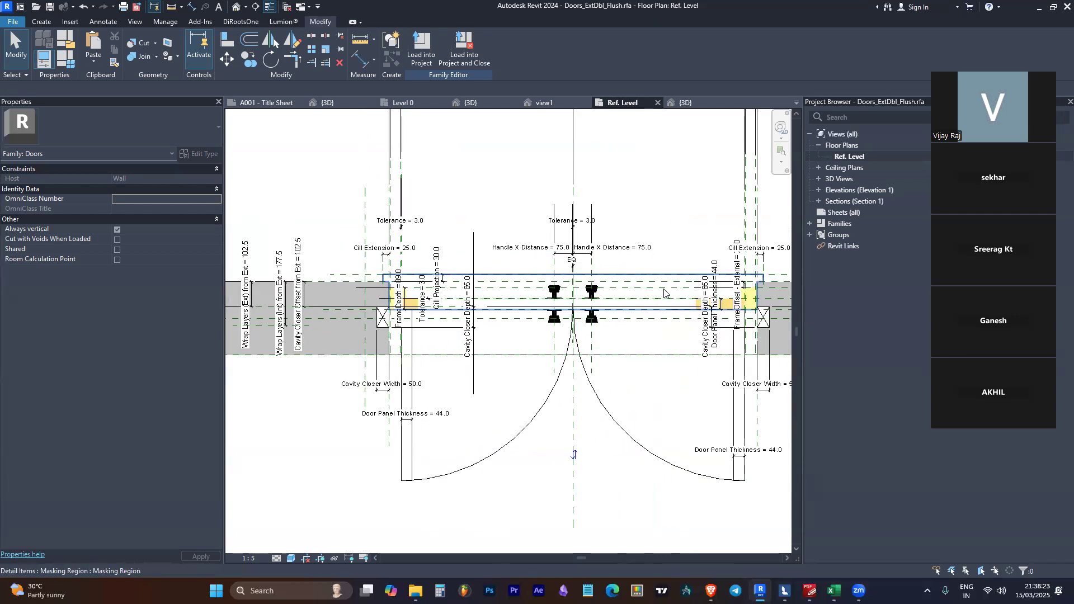
{"action": "left_click", "coordinate": [697, 307]}
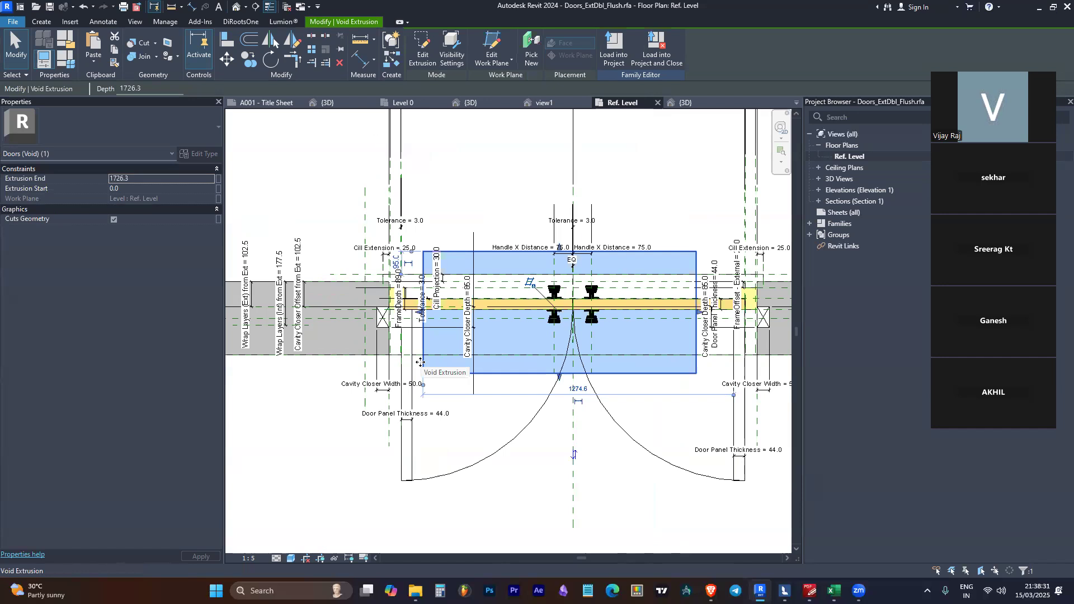
{"action": "key", "text": "Escape"}
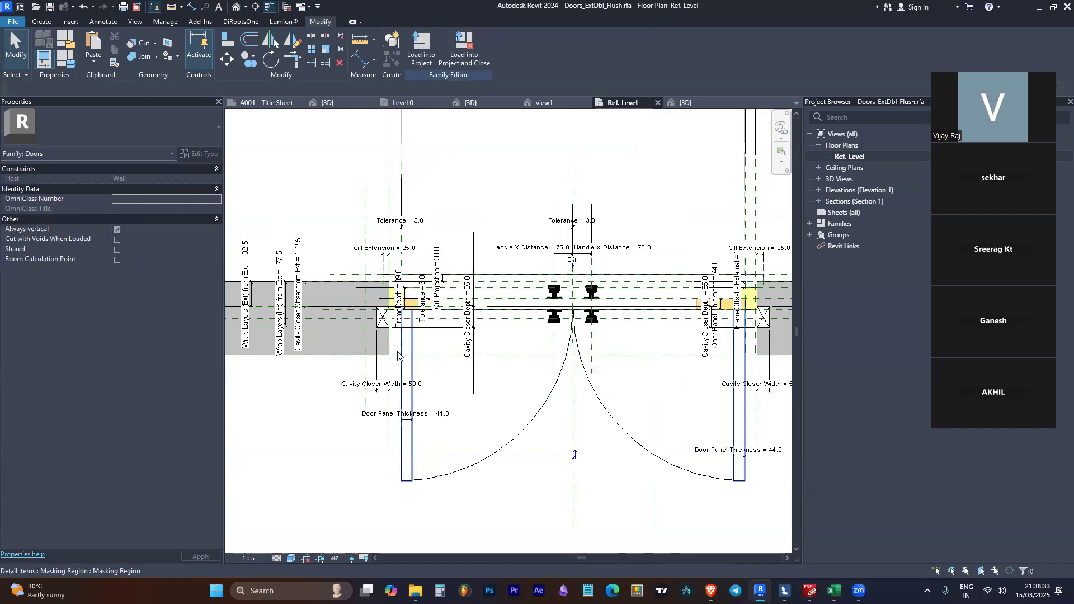
{"action": "scroll", "coordinate": [290, 307], "scroll_direction": "up", "scroll_amount": 2}
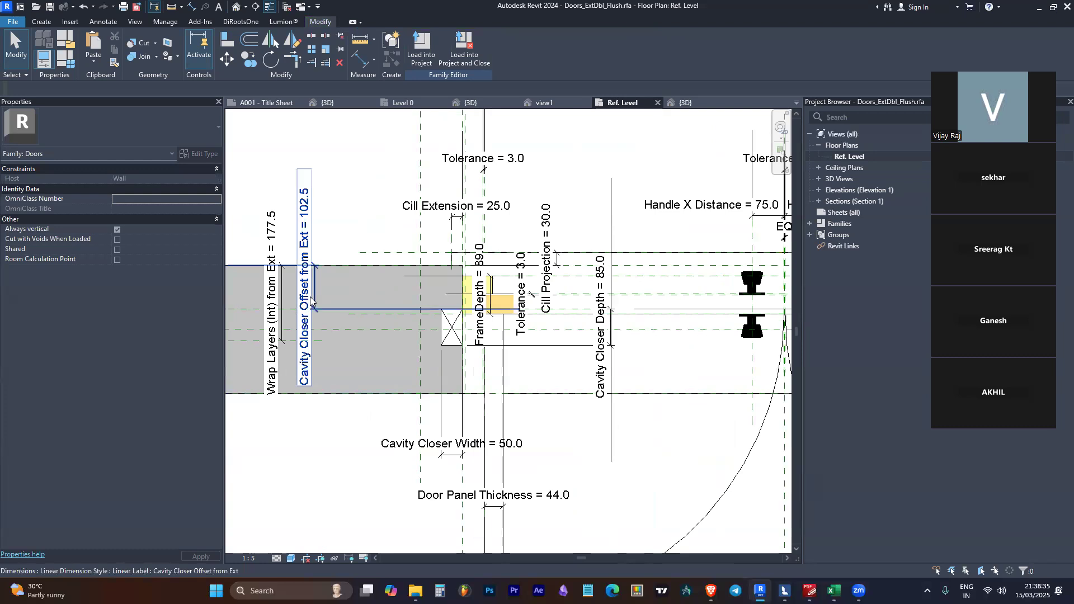
{"action": "scroll", "coordinate": [454, 302], "scroll_direction": "down", "scroll_amount": 3}
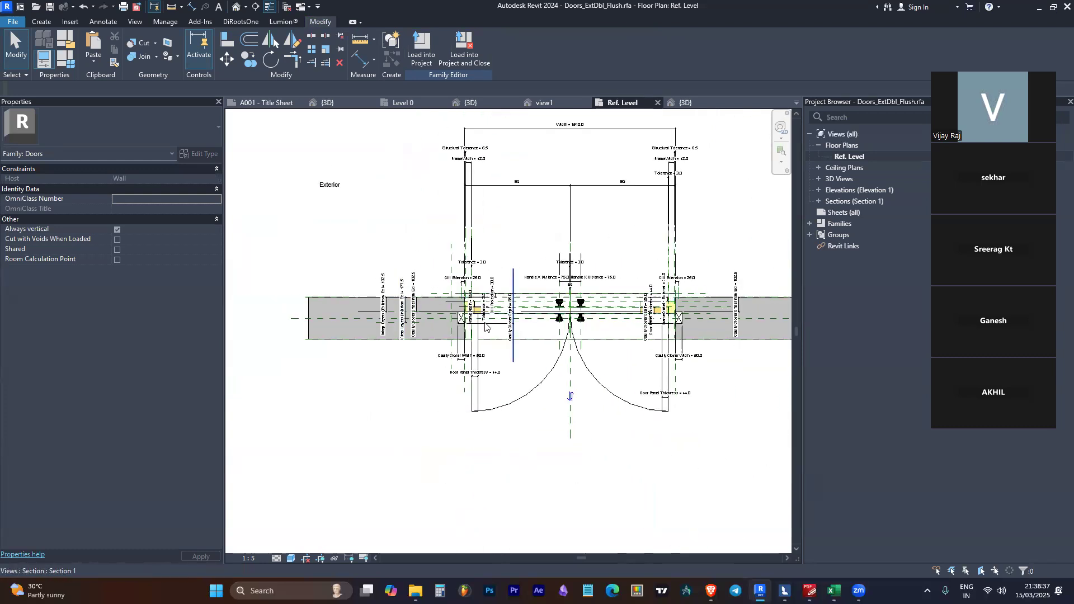
Inspect the door's frame, cut panels and threshold around the void in the 3D view
{"action": "left_click", "coordinate": [235, 5]}
{"action": "scroll", "coordinate": [612, 400], "scroll_direction": "up", "scroll_amount": 3}
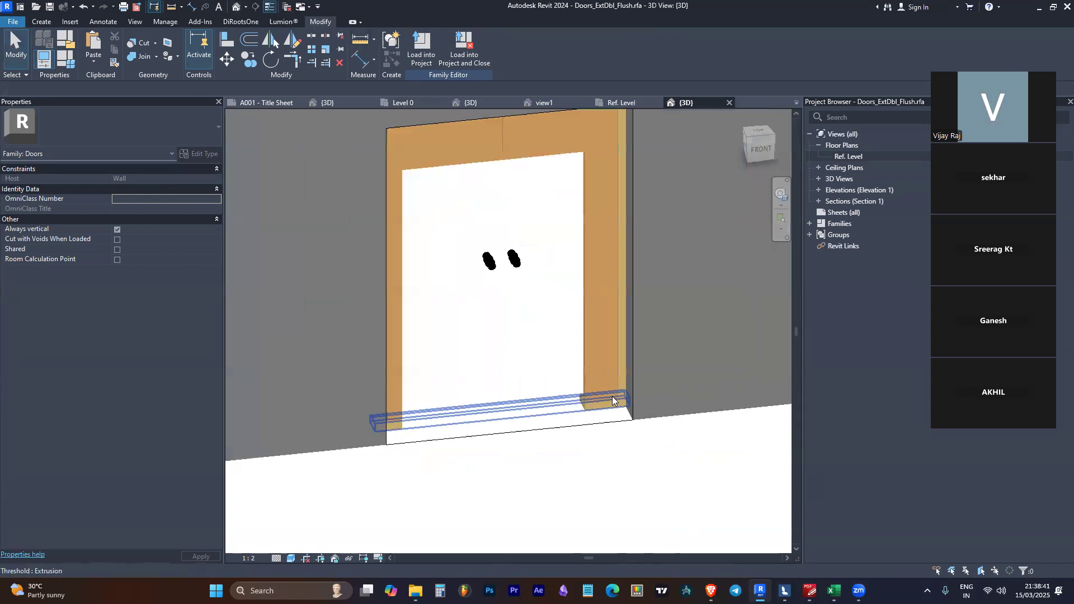
{"action": "left_click", "coordinate": [628, 379]}
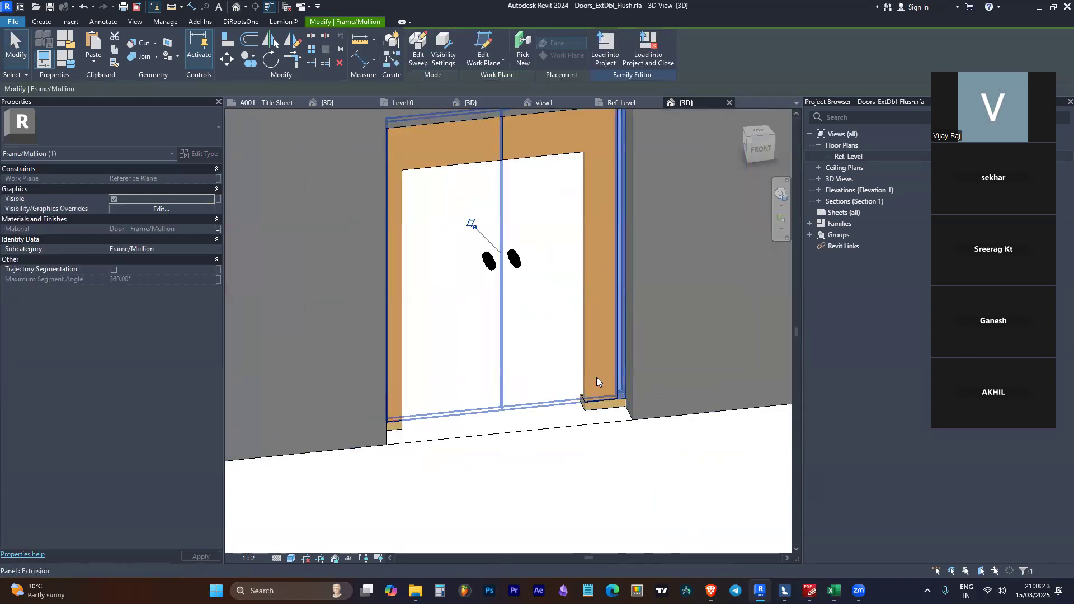
{"action": "left_click", "coordinate": [597, 377]}
{"action": "key", "text": "Escape"}
{"action": "scroll", "coordinate": [606, 403], "scroll_direction": "down", "scroll_amount": 2}
{"action": "mouse_move", "coordinate": [592, 409]}
{"action": "middle_mouse_down", "text": "shift"}
{"action": "mouse_move", "coordinate": [615, 436]}
{"action": "mouse_move", "coordinate": [573, 410]}
{"action": "middle_mouse_up", "text": "shift"}
Set the door's labelled Width dimension to 2000 mm in the Ref. Level plan
{"action": "double_click", "coordinate": [846, 157]}
{"action": "scroll", "coordinate": [565, 307], "scroll_direction": "up", "scroll_amount": 3}
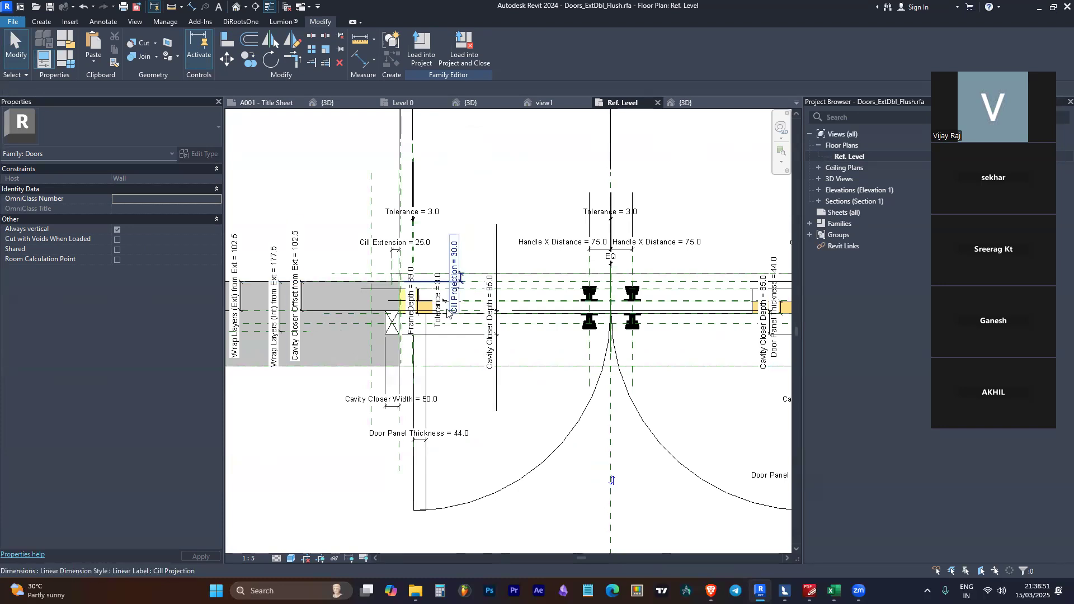
{"action": "scroll", "coordinate": [375, 369], "scroll_direction": "down", "scroll_amount": 2}
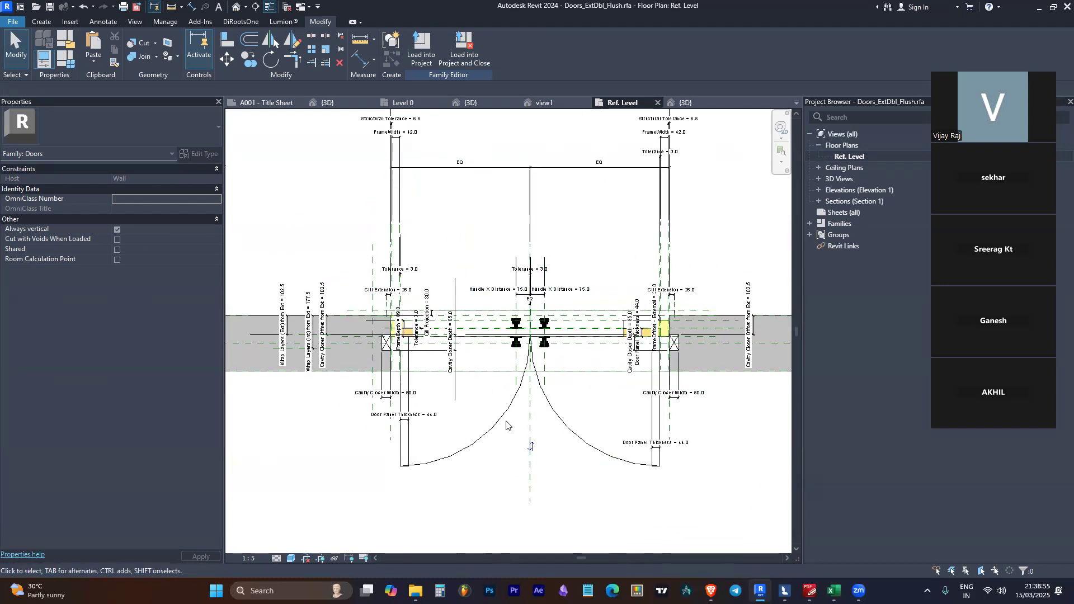
{"action": "scroll", "coordinate": [472, 356], "scroll_direction": "down", "scroll_amount": 2}
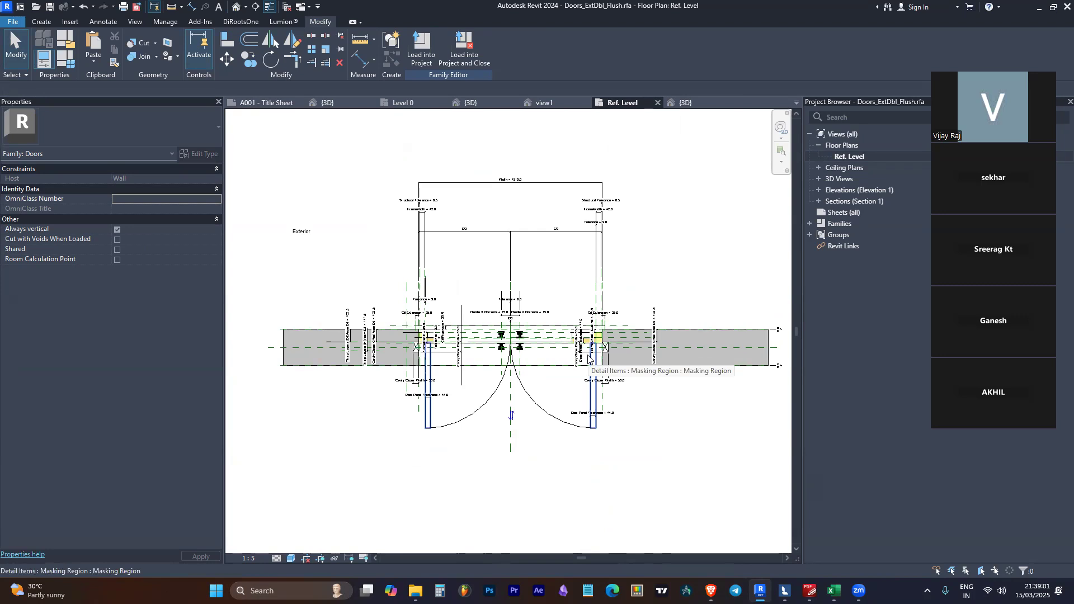
{"action": "scroll", "coordinate": [517, 168], "scroll_direction": "up", "scroll_amount": 4}
{"action": "left_click", "coordinate": [516, 193]}
{"action": "left_click", "coordinate": [516, 191]}
{"action": "type", "text": "20"}
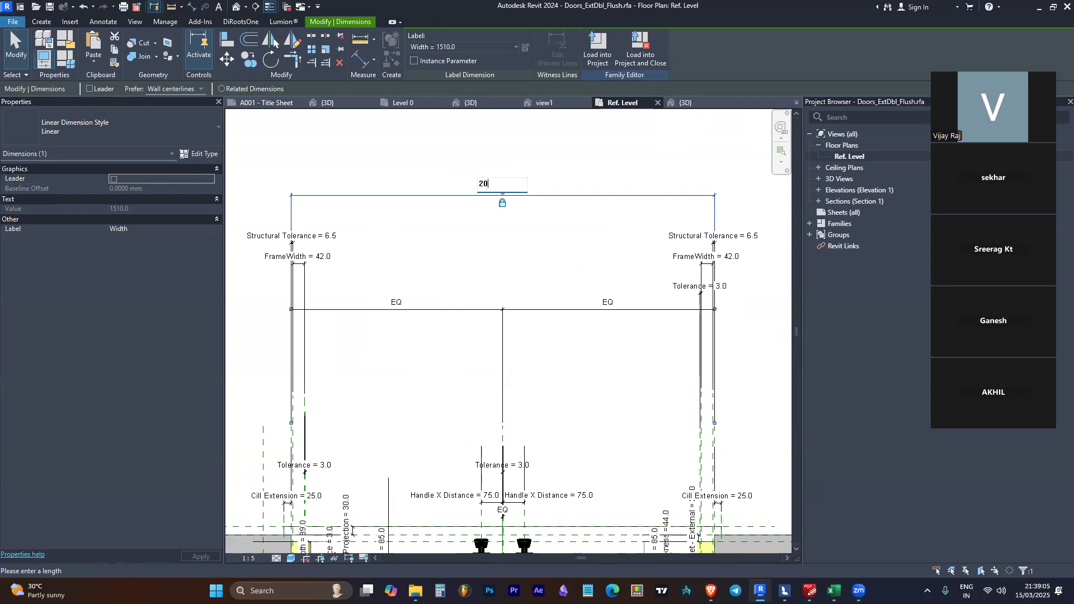
{"action": "key", "text": "Return"}
{"action": "scroll", "coordinate": [497, 211], "scroll_direction": "down", "scroll_amount": 5}
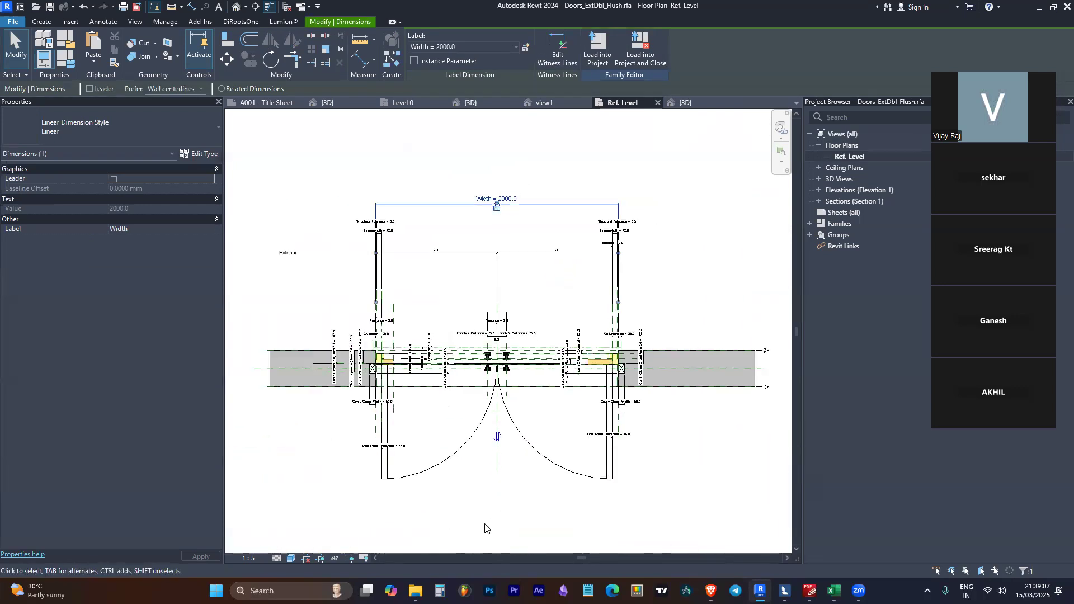
Examine the widened door against its host wall in the Ref. Level plan and in the 3D view
{"action": "scroll", "coordinate": [396, 363], "scroll_direction": "up", "scroll_amount": 6}
{"action": "scroll", "coordinate": [395, 363], "scroll_direction": "up", "scroll_amount": 2}
{"action": "left_click", "coordinate": [346, 327]}
{"action": "scroll", "coordinate": [346, 327], "scroll_direction": "down", "scroll_amount": 4}
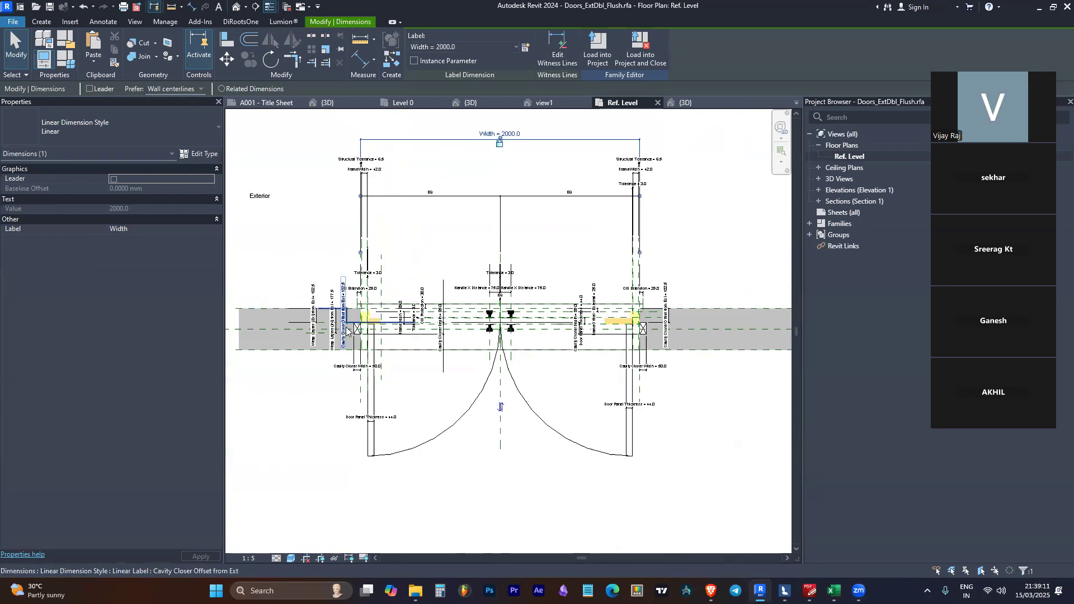
{"action": "middle_click_drag", "start_coordinate": [516, 323], "coordinate": [507, 328]}
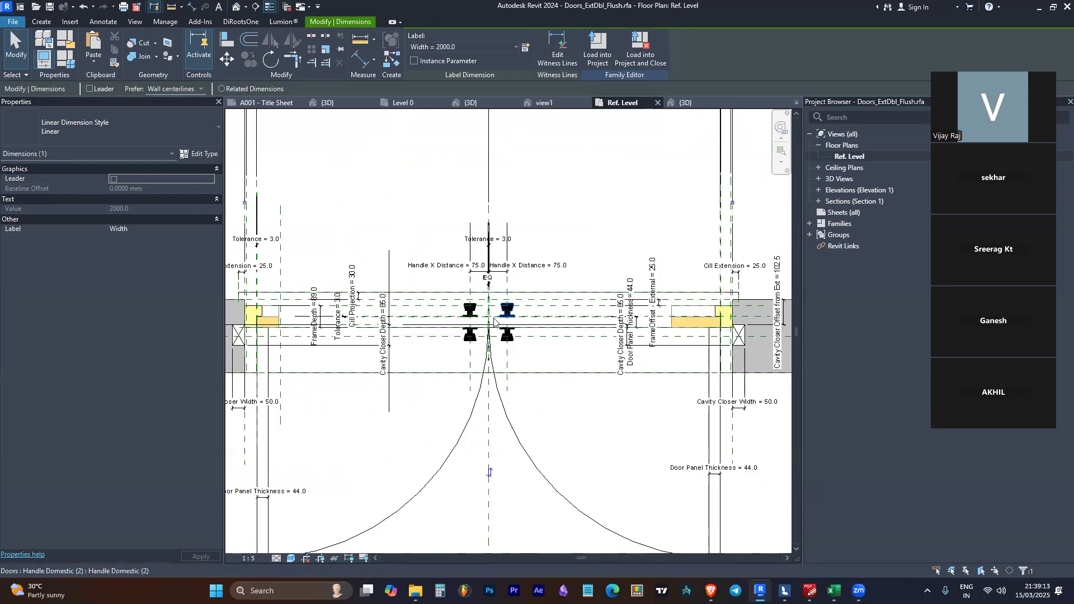
{"action": "scroll", "coordinate": [494, 334], "scroll_direction": "down", "scroll_amount": 2}
{"action": "scroll", "coordinate": [605, 370], "scroll_direction": "up", "scroll_amount": 1}
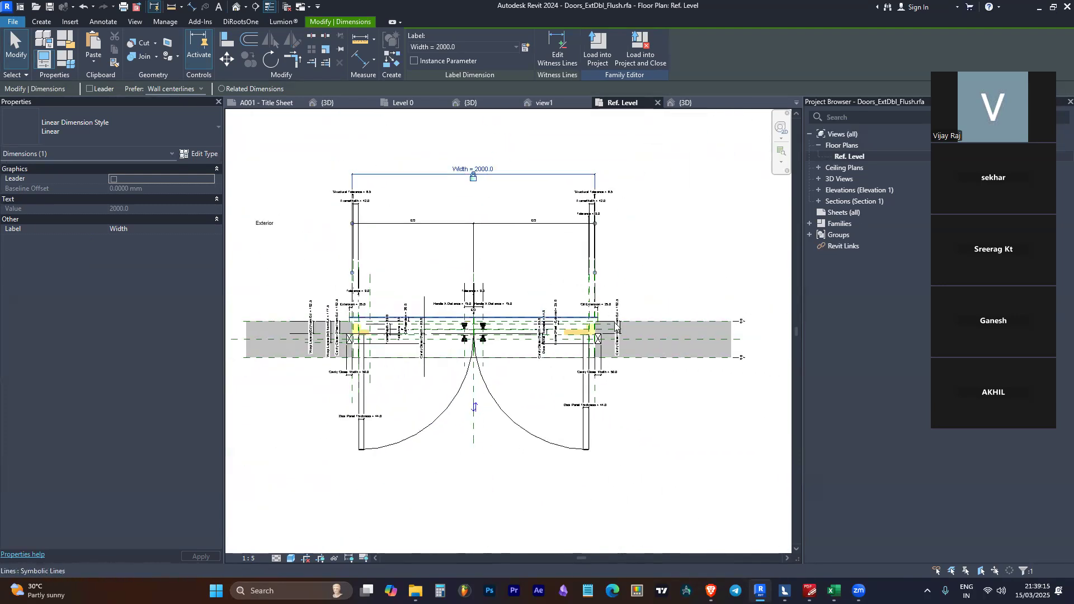
{"action": "scroll", "coordinate": [616, 369], "scroll_direction": "up", "scroll_amount": 3}
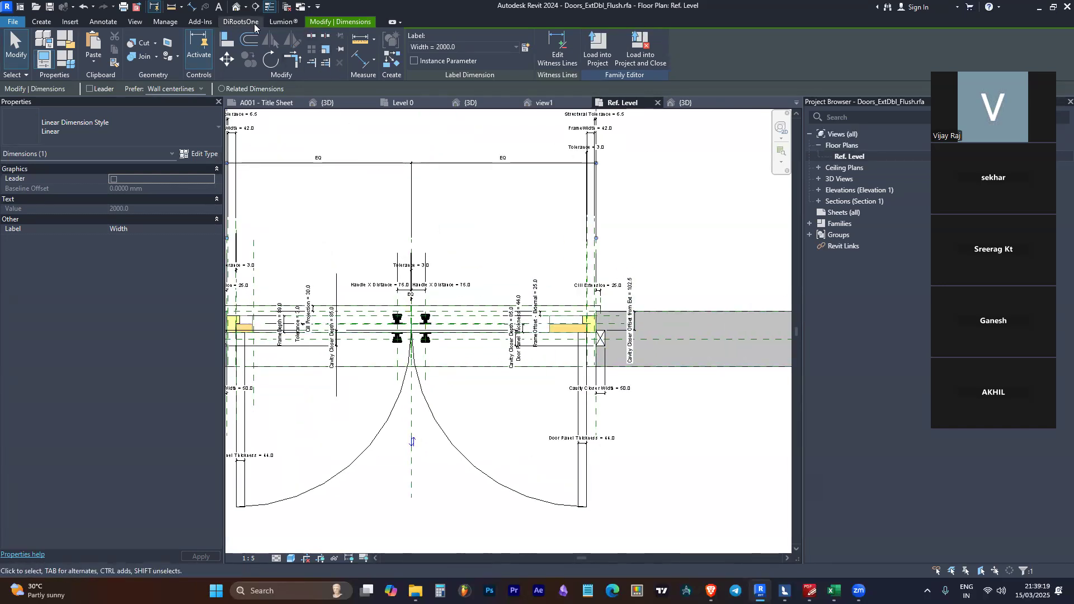
{"action": "left_click", "coordinate": [238, 8]}
{"action": "middle_click_drag", "start_coordinate": [573, 453], "coordinate": [537, 333], "text": "shift"}
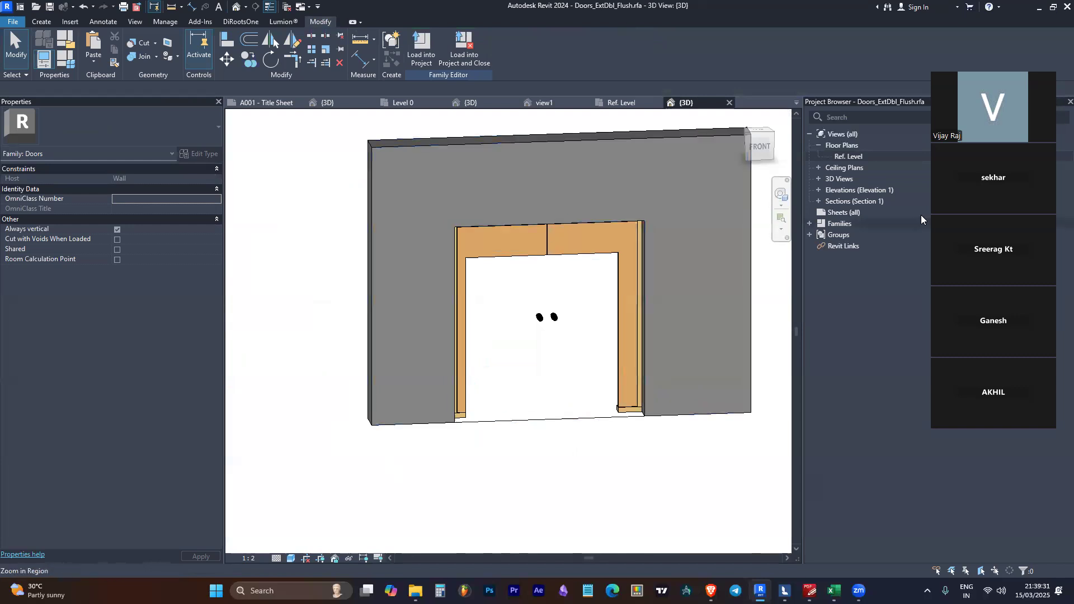
Try setting the door type's Rough Width to 40000 mm in the family types
{"action": "left_click", "coordinate": [63, 59]}
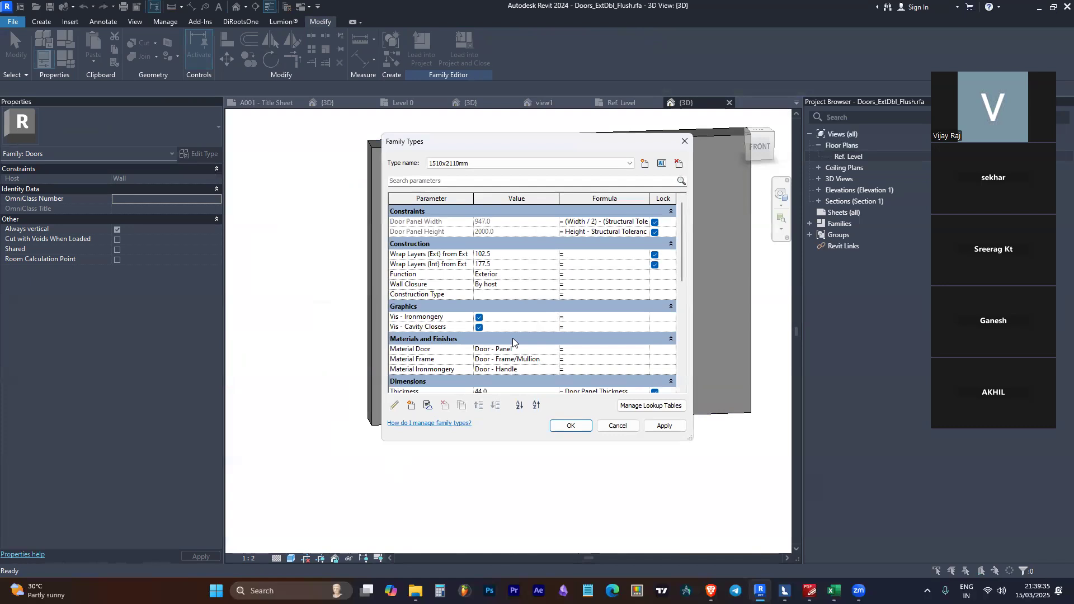
{"action": "scroll", "coordinate": [513, 338], "scroll_direction": "down", "scroll_amount": 3}
{"action": "left_click", "coordinate": [523, 304]}
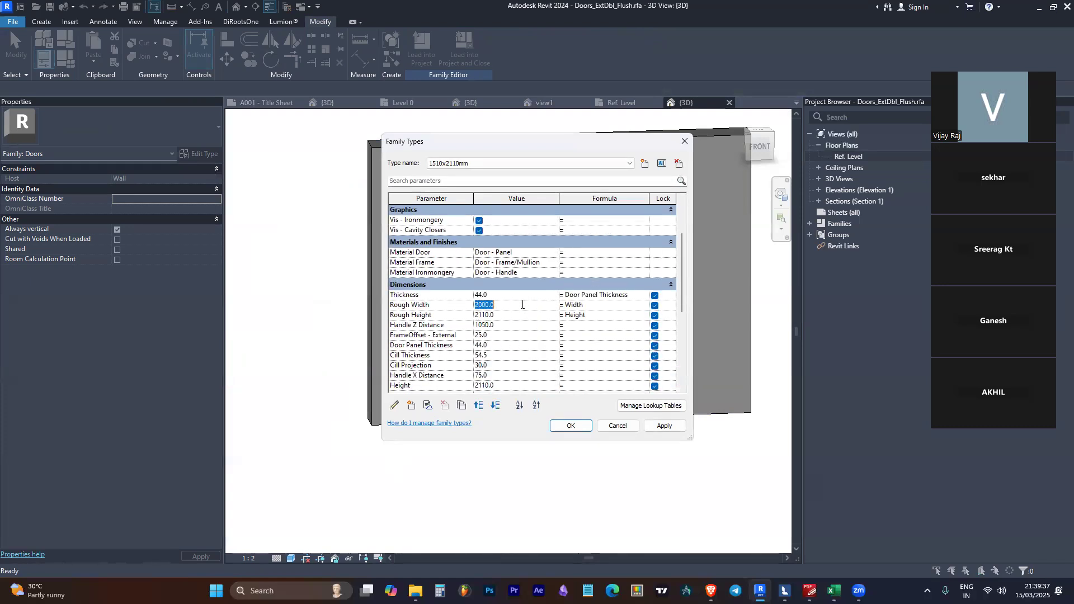
{"action": "type", "text": "4"}
{"action": "key", "text": "Tab"}
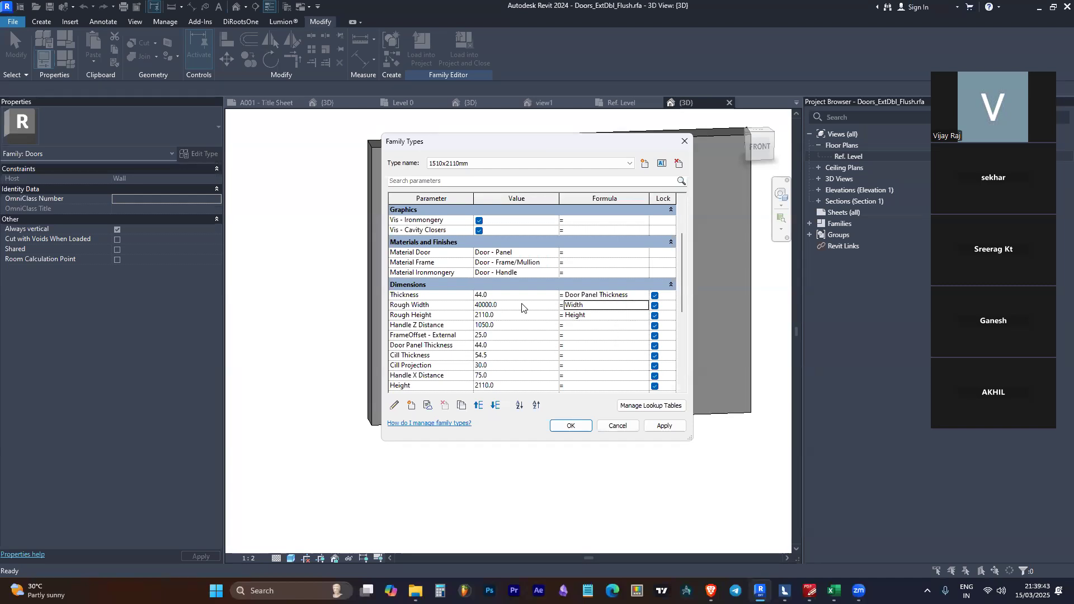
{"action": "left_click", "coordinate": [513, 302]}
{"action": "left_click", "coordinate": [482, 305]}
{"action": "left_click", "coordinate": [567, 426]}
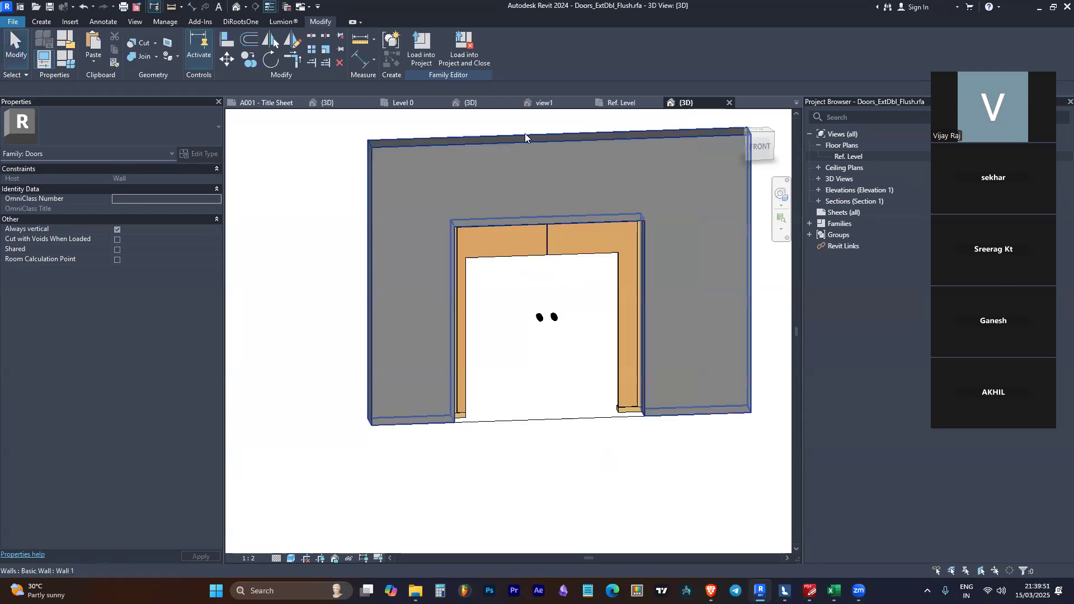
Increase the door's Rough Width far beyond the host wall's length and accept the change
{"action": "left_click", "coordinate": [66, 58]}
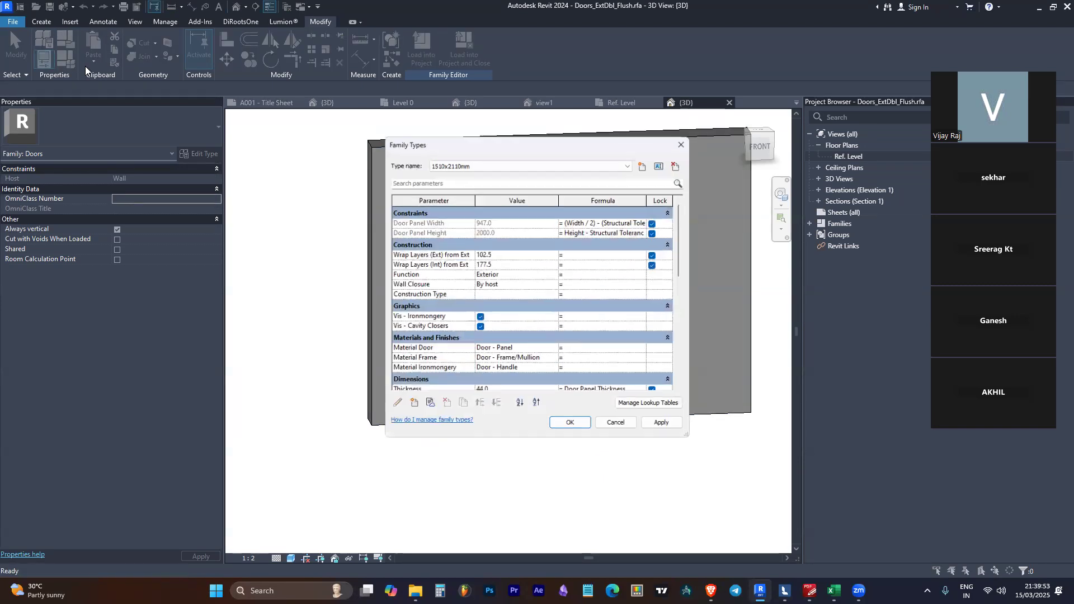
{"action": "scroll", "coordinate": [500, 272], "scroll_direction": "down", "scroll_amount": 3}
{"action": "left_click", "coordinate": [511, 305]}
{"action": "type", "text": "4"}
{"action": "left_click", "coordinate": [569, 425]}
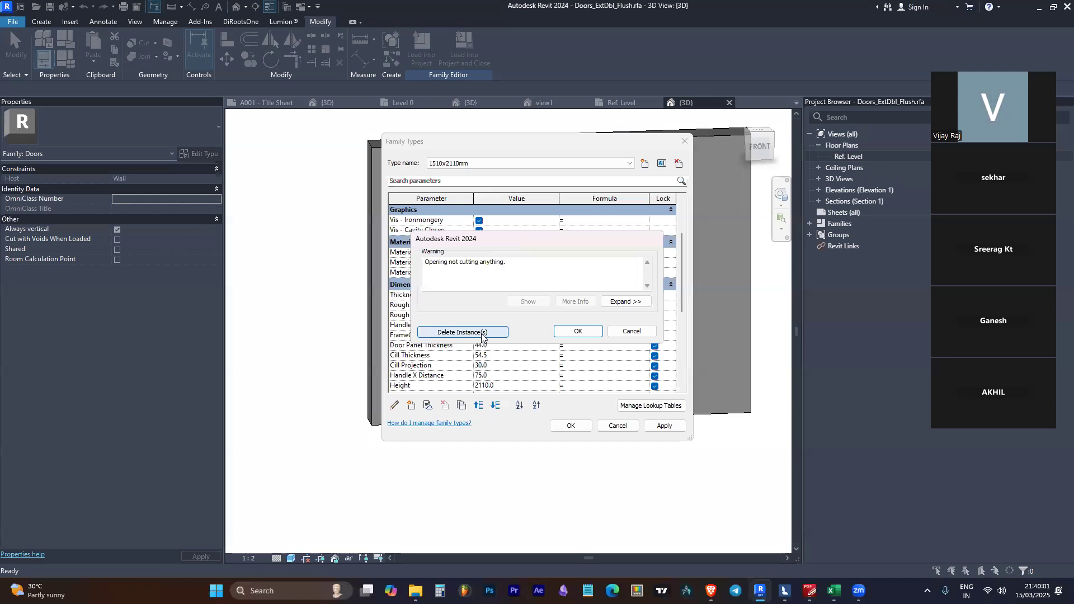
{"action": "left_click", "coordinate": [578, 331]}
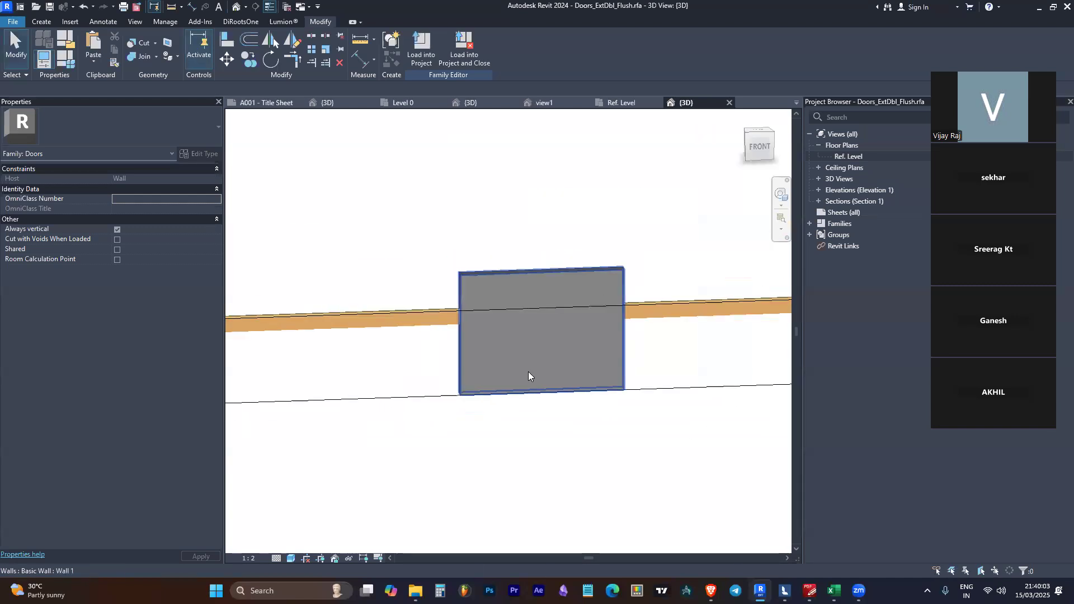
Inspect the stretched door frame's ends and its relation to the host wall in the 3D view
{"action": "scroll", "coordinate": [528, 372], "scroll_direction": "down", "scroll_amount": 5}
{"action": "scroll", "coordinate": [679, 364], "scroll_direction": "up", "scroll_amount": 5}
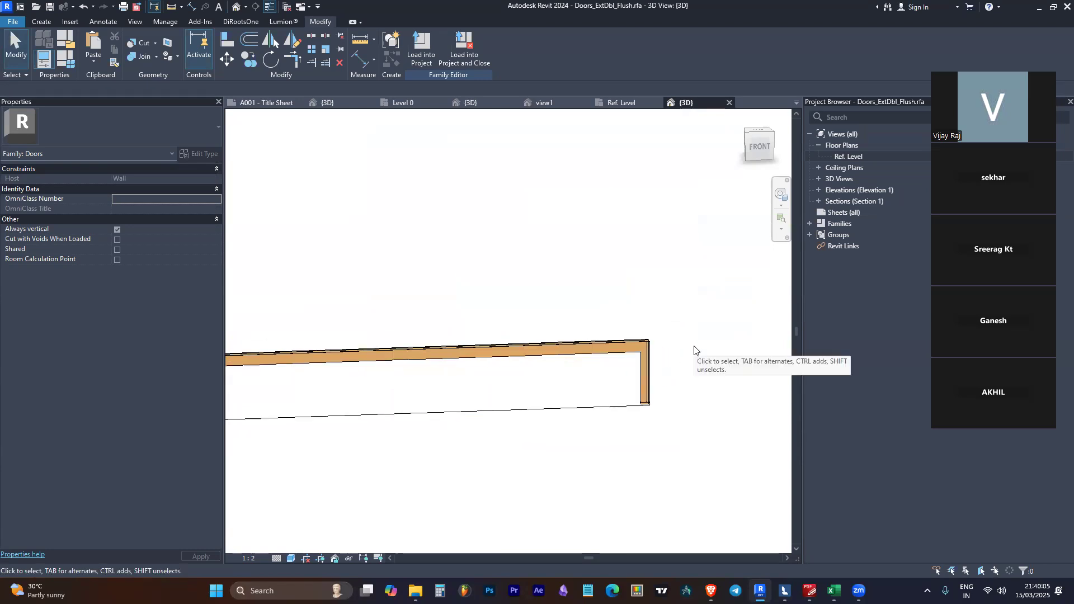
{"action": "scroll", "coordinate": [695, 351], "scroll_direction": "down", "scroll_amount": 2}
{"action": "scroll", "coordinate": [737, 389], "scroll_direction": "up", "scroll_amount": 2}
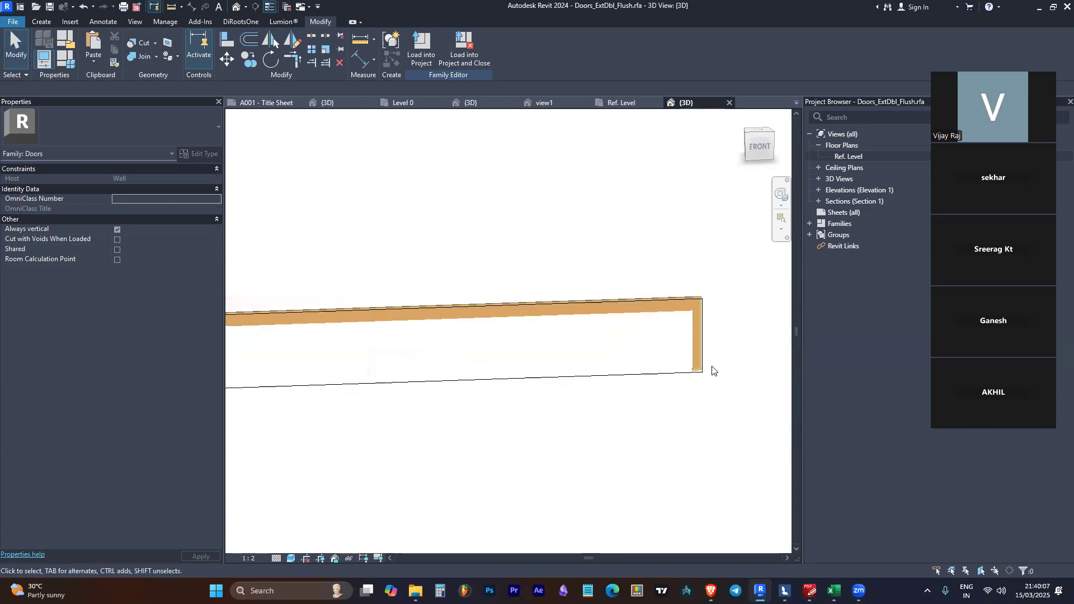
{"action": "scroll", "coordinate": [696, 372], "scroll_direction": "up", "scroll_amount": 4}
{"action": "scroll", "coordinate": [742, 375], "scroll_direction": "down", "scroll_amount": 5}
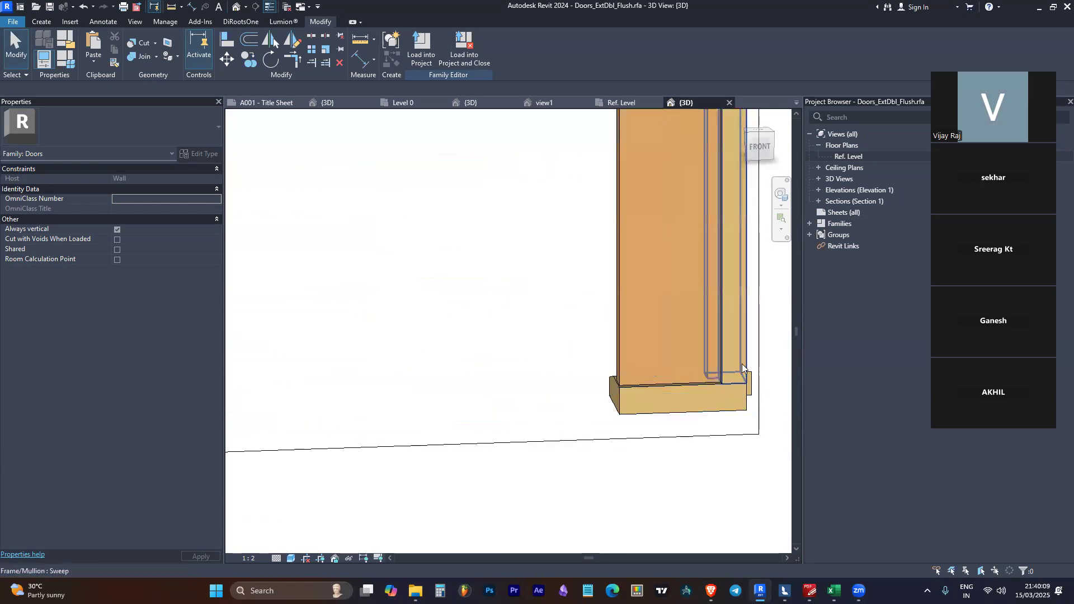
{"action": "scroll", "coordinate": [752, 313], "scroll_direction": "down", "scroll_amount": 3}
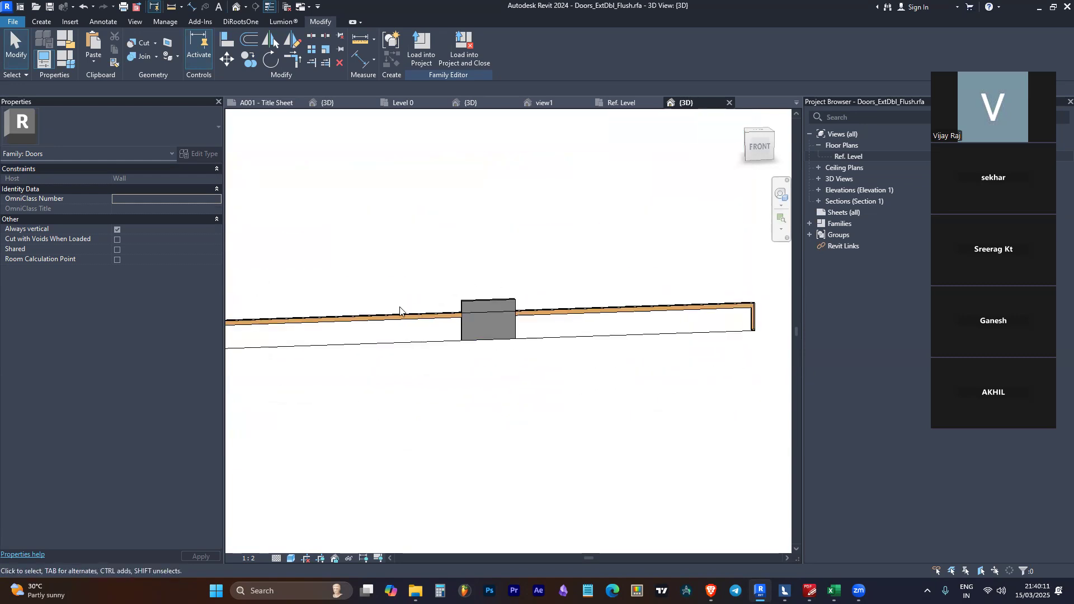
{"action": "scroll", "coordinate": [503, 316], "scroll_direction": "down", "scroll_amount": 2}
{"action": "scroll", "coordinate": [436, 316], "scroll_direction": "up", "scroll_amount": 4}
{"action": "middle_click_drag", "start_coordinate": [509, 350], "coordinate": [579, 301], "text": "shift"}
{"action": "scroll", "coordinate": [578, 302], "scroll_direction": "up", "scroll_amount": 4}
Select the host wall and examine its extents against the oversized door from several sides
{"action": "left_click", "coordinate": [593, 304]}
{"action": "scroll", "coordinate": [576, 291], "scroll_direction": "up", "scroll_amount": 4}
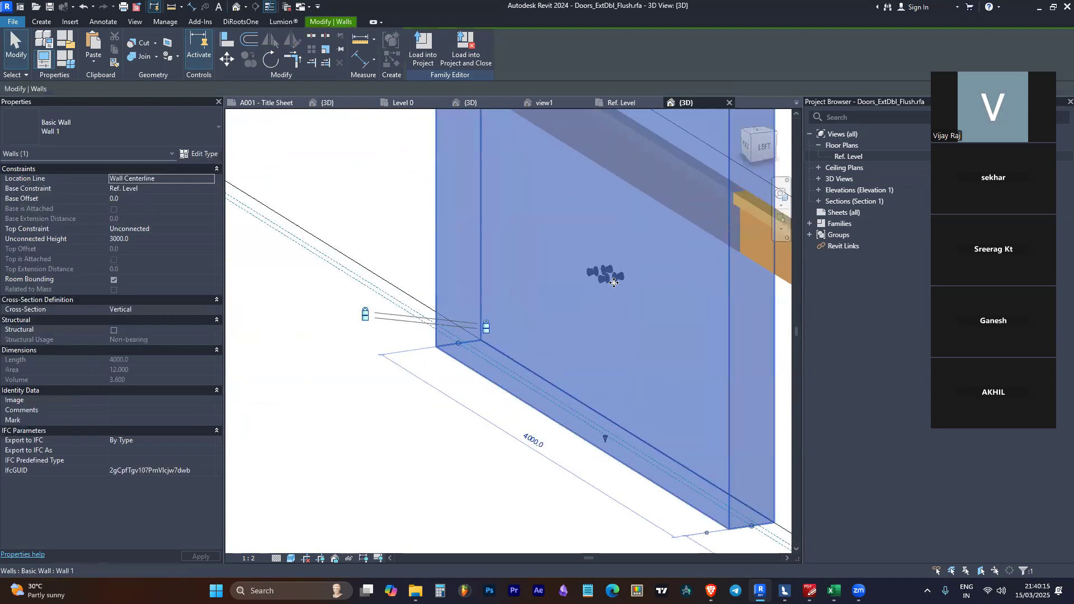
{"action": "scroll", "coordinate": [425, 270], "scroll_direction": "down", "scroll_amount": 2}
{"action": "middle_click_drag", "start_coordinate": [395, 270], "coordinate": [451, 196], "text": "shift"}
{"action": "scroll", "coordinate": [445, 213], "scroll_direction": "up", "scroll_amount": 1}
{"action": "scroll", "coordinate": [471, 251], "scroll_direction": "down", "scroll_amount": 3}
{"action": "scroll", "coordinate": [471, 224], "scroll_direction": "up", "scroll_amount": 1}
{"action": "scroll", "coordinate": [484, 382], "scroll_direction": "down", "scroll_amount": 6}
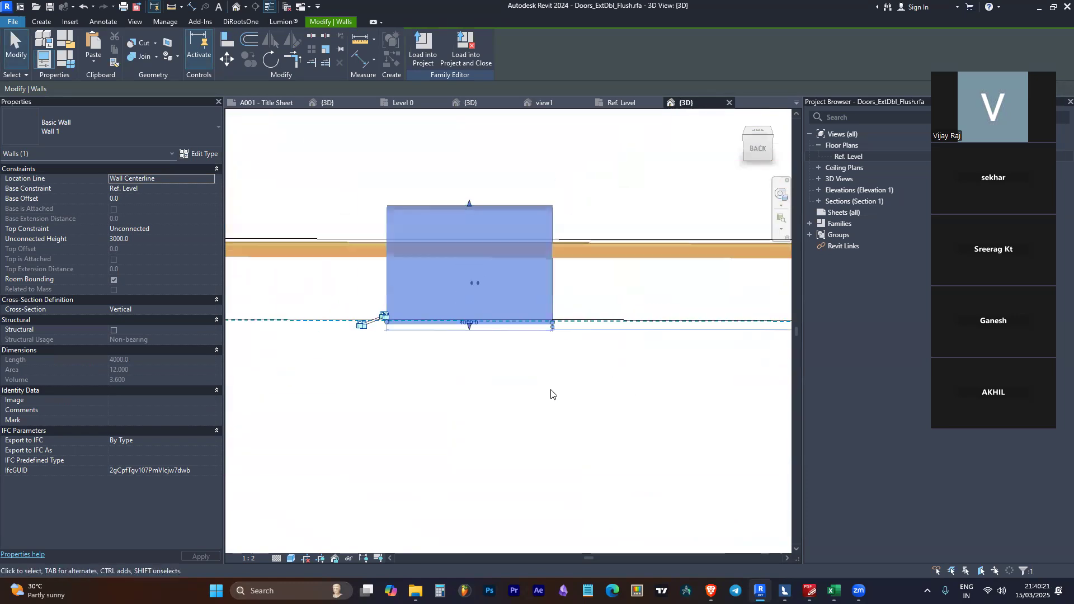
{"action": "scroll", "coordinate": [498, 355], "scroll_direction": "up", "scroll_amount": 3}
{"action": "middle_click_drag", "start_coordinate": [499, 355], "coordinate": [594, 414], "text": "shift"}
{"action": "left_click", "coordinate": [594, 414]}
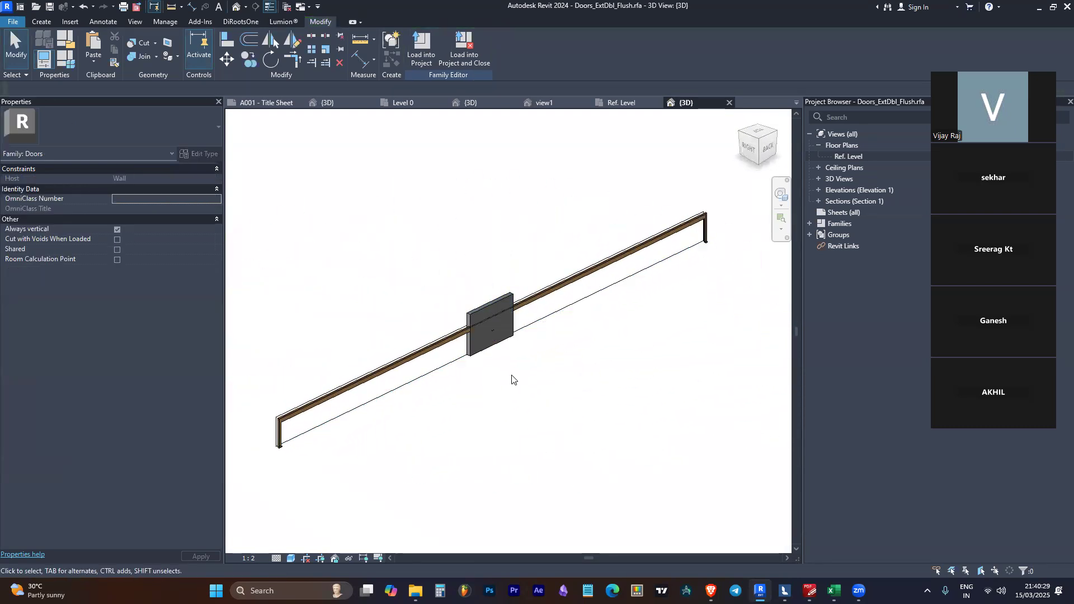
Load the edited door family into Project1, closing it without saving and overwriting the existing version without its parameter values
{"action": "scroll", "coordinate": [512, 374], "scroll_direction": "up", "scroll_amount": 5}
{"action": "scroll", "coordinate": [537, 347], "scroll_direction": "up", "scroll_amount": 2}
{"action": "middle_click_drag", "start_coordinate": [626, 243], "coordinate": [531, 193], "text": "shift"}
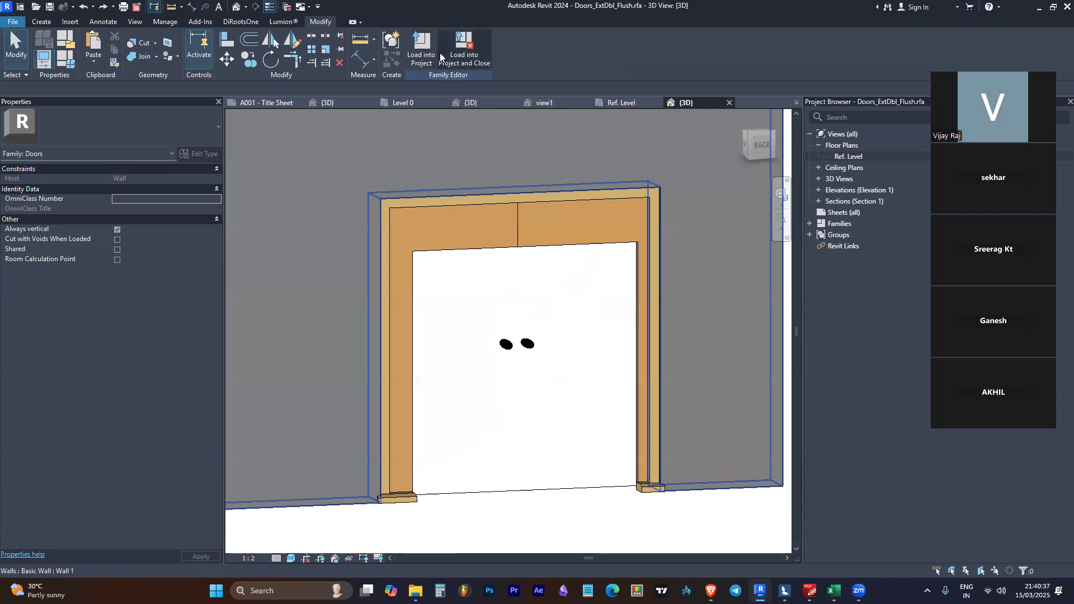
{"action": "left_click", "coordinate": [459, 56]}
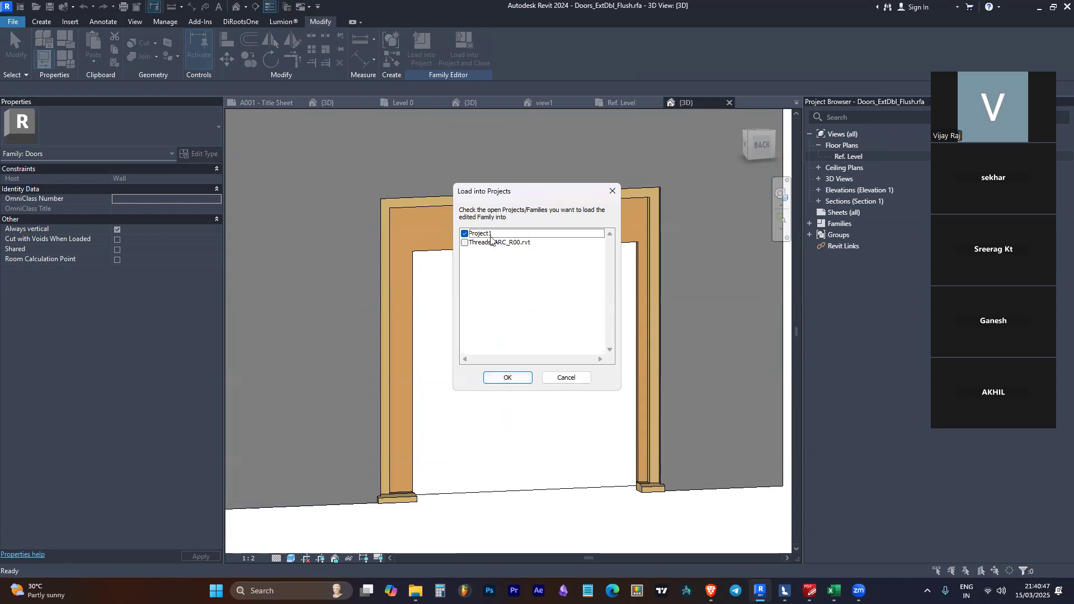
{"action": "left_click", "coordinate": [496, 377]}
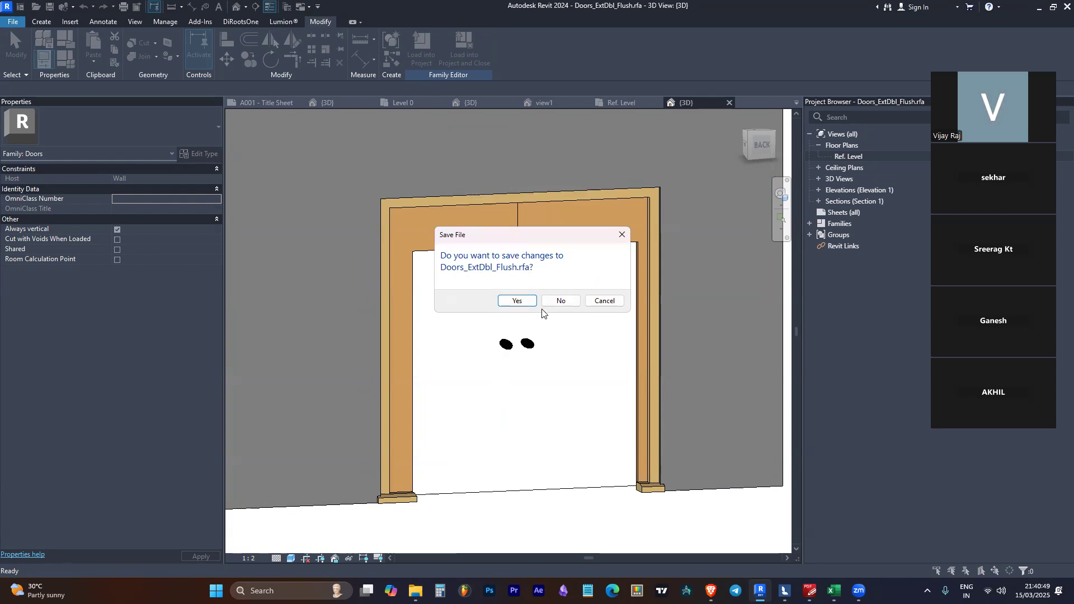
{"action": "left_click", "coordinate": [558, 302]}
{"action": "left_click", "coordinate": [560, 301]}
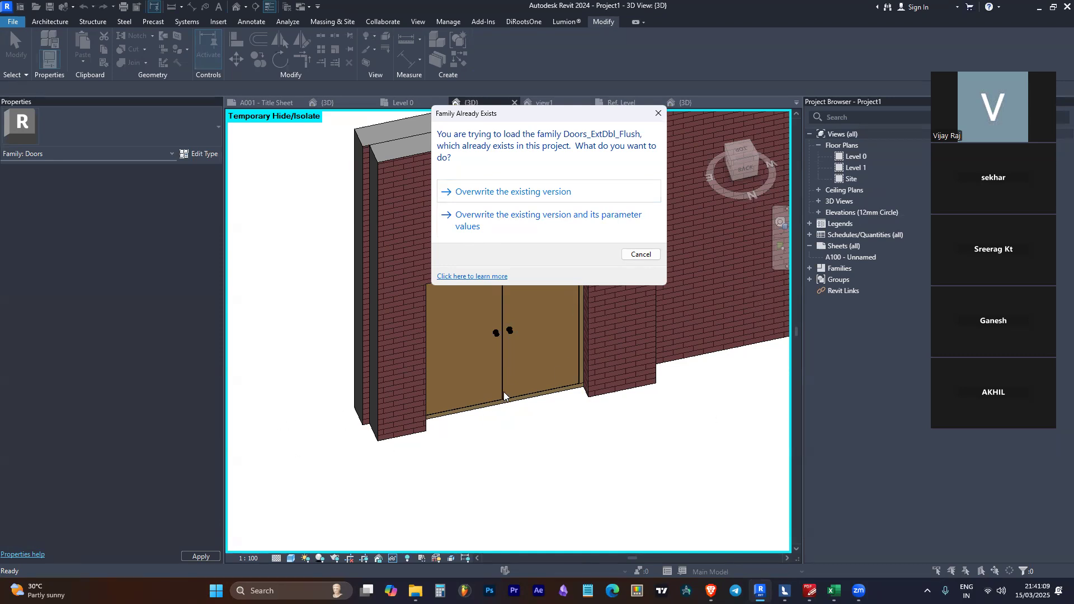
{"action": "left_click", "coordinate": [569, 193]}
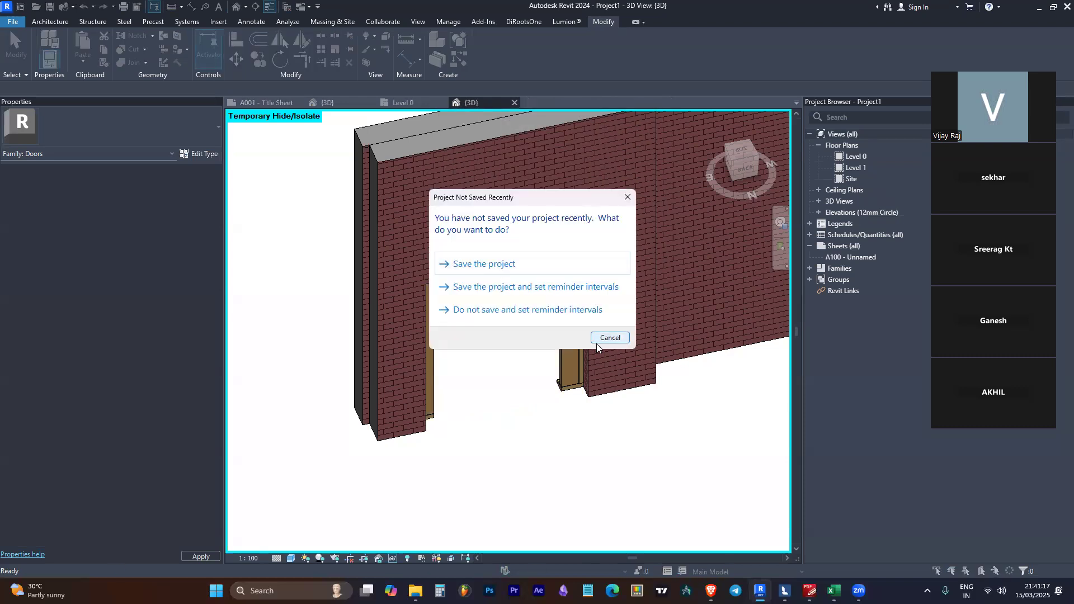
{"action": "left_click", "coordinate": [628, 196]}
Inspect the reloaded door and the openings in both parallel walls from the front and back
{"action": "scroll", "coordinate": [549, 421], "scroll_direction": "down", "scroll_amount": 3}
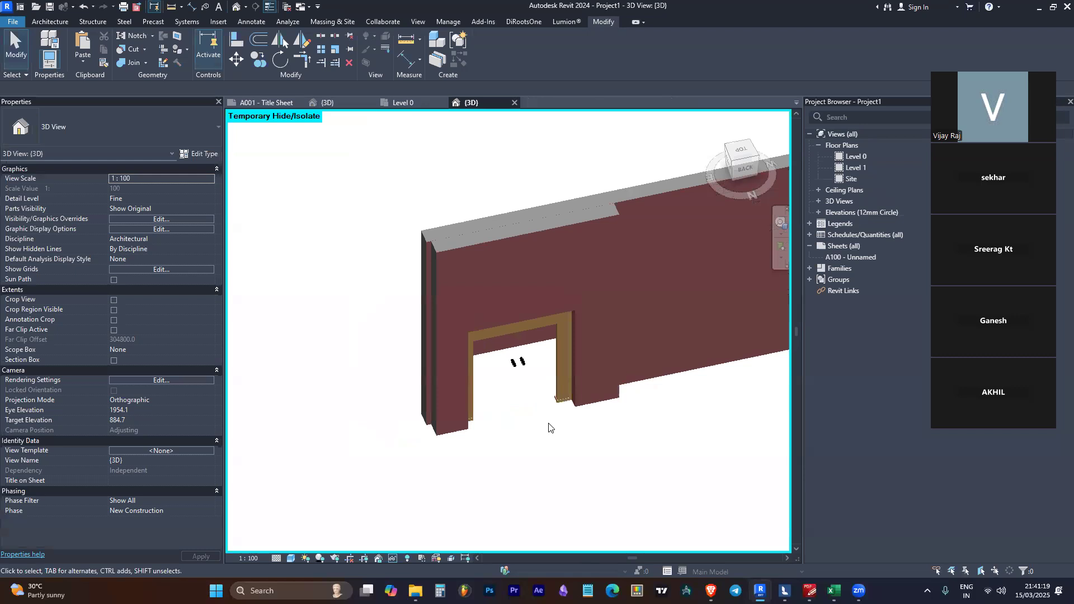
{"action": "middle_click_drag", "start_coordinate": [548, 421], "coordinate": [536, 364], "text": "shift"}
{"action": "left_click", "coordinate": [537, 364]}
{"action": "middle_click_drag", "start_coordinate": [401, 373], "coordinate": [726, 377], "text": "shift"}
{"action": "left_click", "coordinate": [726, 377]}
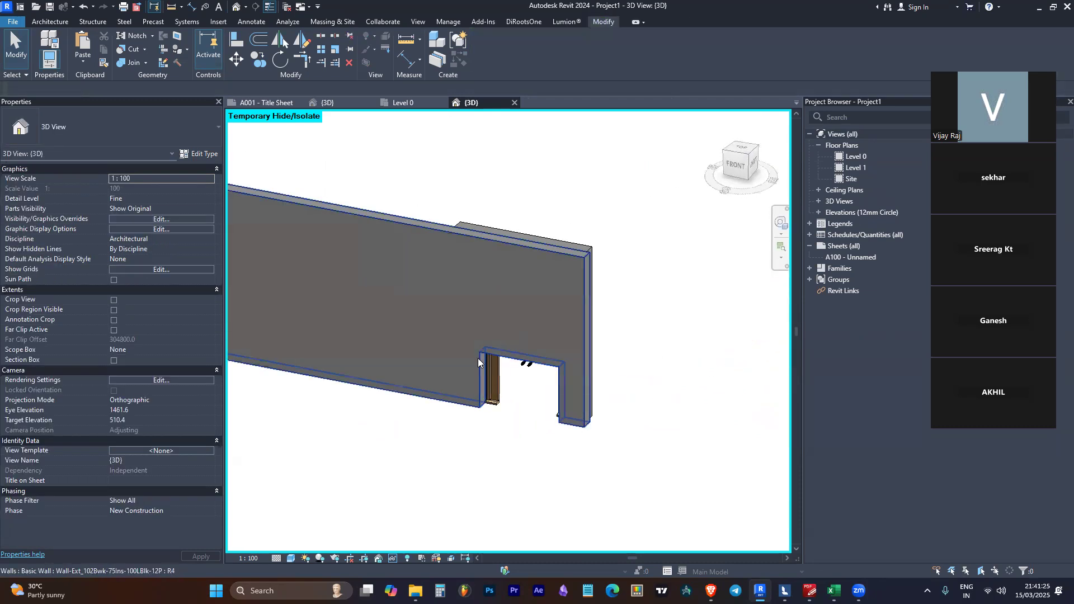
{"action": "left_click", "coordinate": [484, 346]}
{"action": "middle_click_drag", "start_coordinate": [485, 346], "coordinate": [543, 340], "text": "shift"}
{"action": "left_click", "coordinate": [494, 333]}
{"action": "scroll", "coordinate": [420, 347], "scroll_direction": "down", "scroll_amount": 2}
{"action": "left_click", "coordinate": [420, 347]}
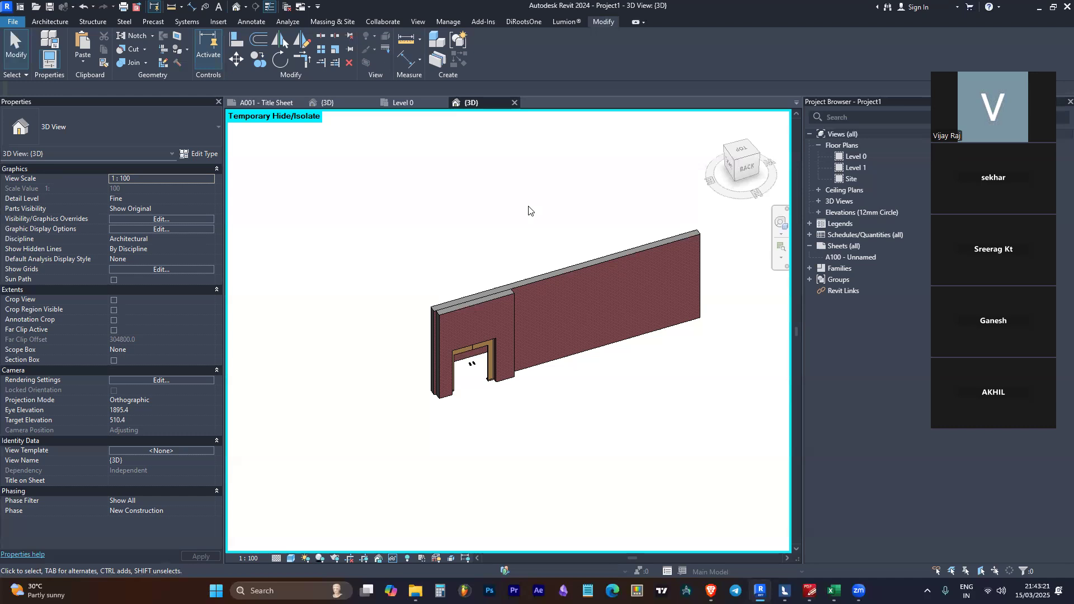
Start the Wall tool and browse the available basic, curtain and stacked wall types
{"action": "left_click", "coordinate": [56, 21]}
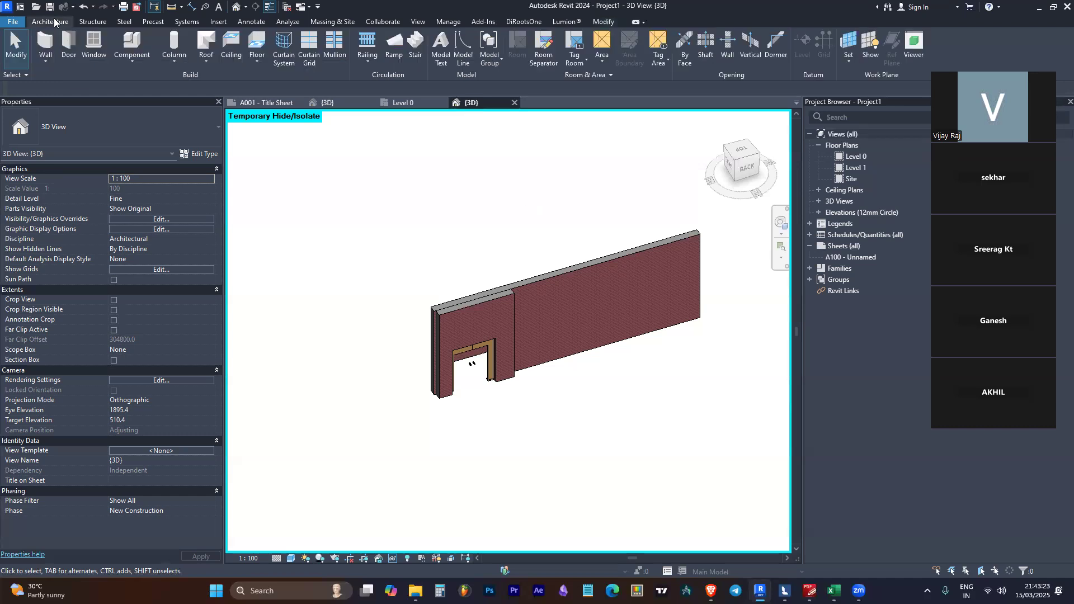
{"action": "left_click", "coordinate": [39, 62]}
{"action": "left_click", "coordinate": [39, 60]}
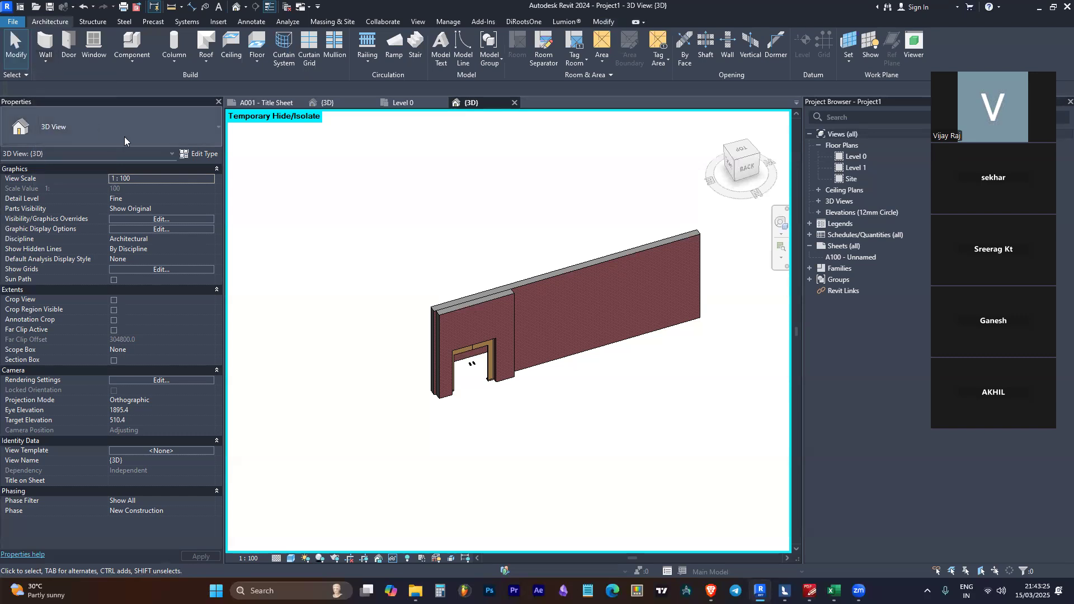
{"action": "left_click", "coordinate": [124, 138]}
{"action": "left_click", "coordinate": [50, 41]}
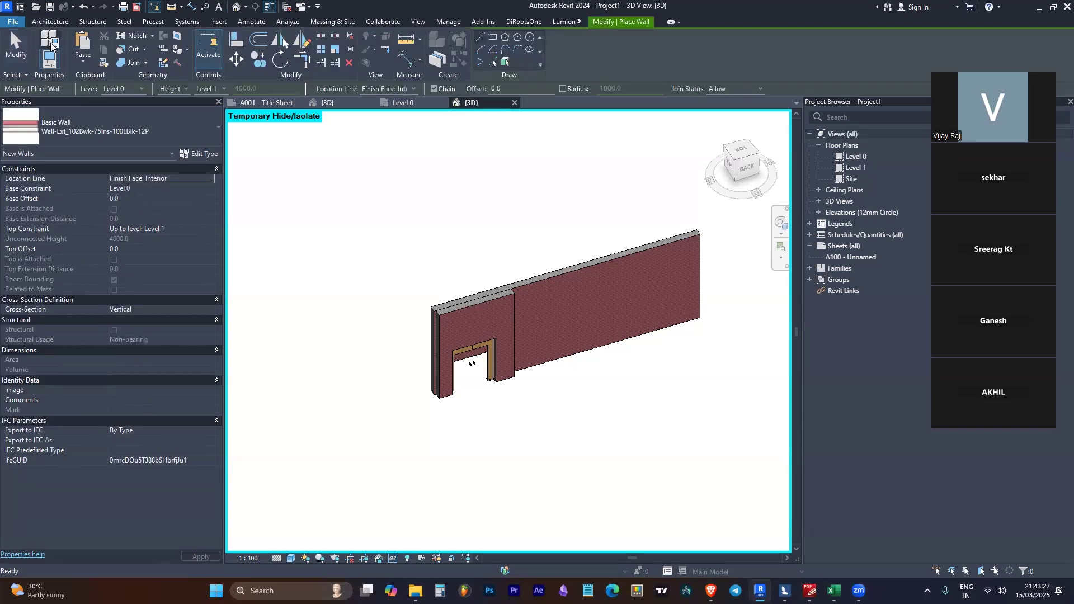
{"action": "left_click", "coordinate": [65, 123]}
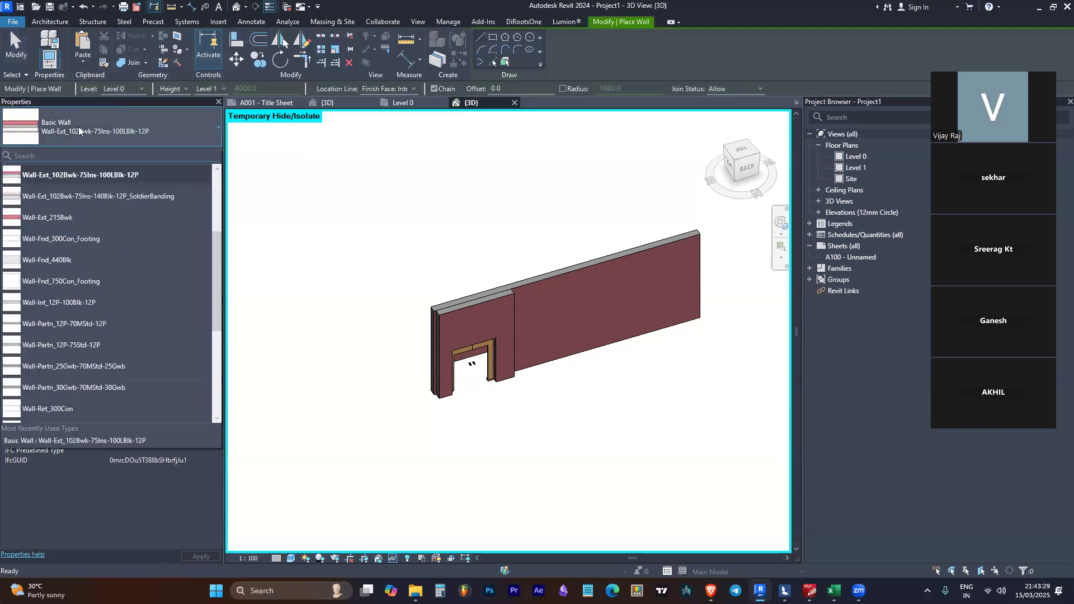
{"action": "scroll", "coordinate": [106, 215], "scroll_direction": "up", "scroll_amount": 2}
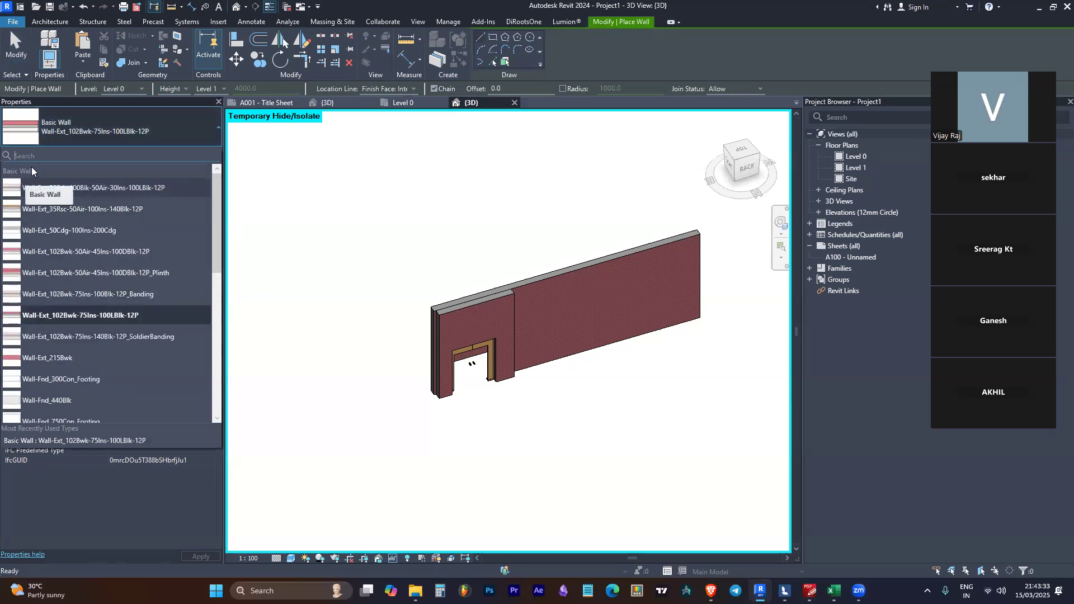
{"action": "scroll", "coordinate": [30, 168], "scroll_direction": "down", "scroll_amount": 3}
{"action": "scroll", "coordinate": [31, 167], "scroll_direction": "down", "scroll_amount": 2}
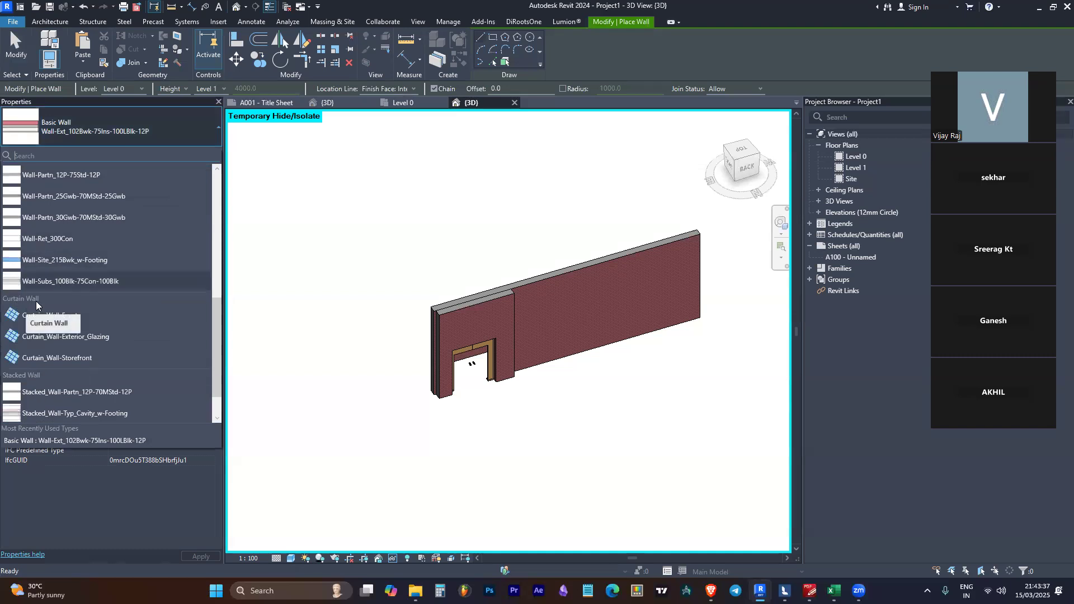
{"action": "scroll", "coordinate": [14, 305], "scroll_direction": "down", "scroll_amount": 1}
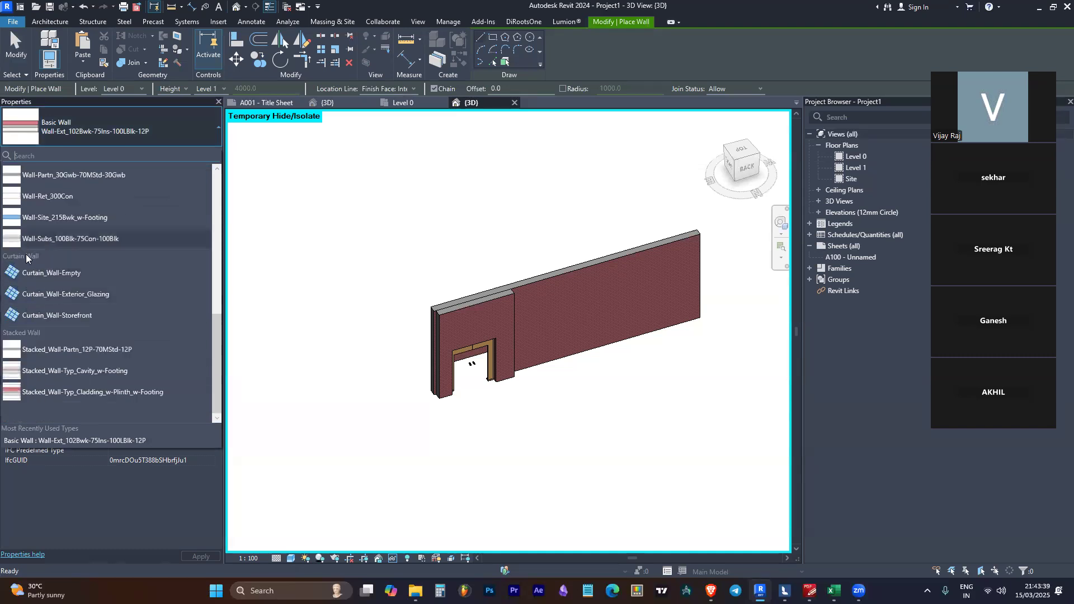